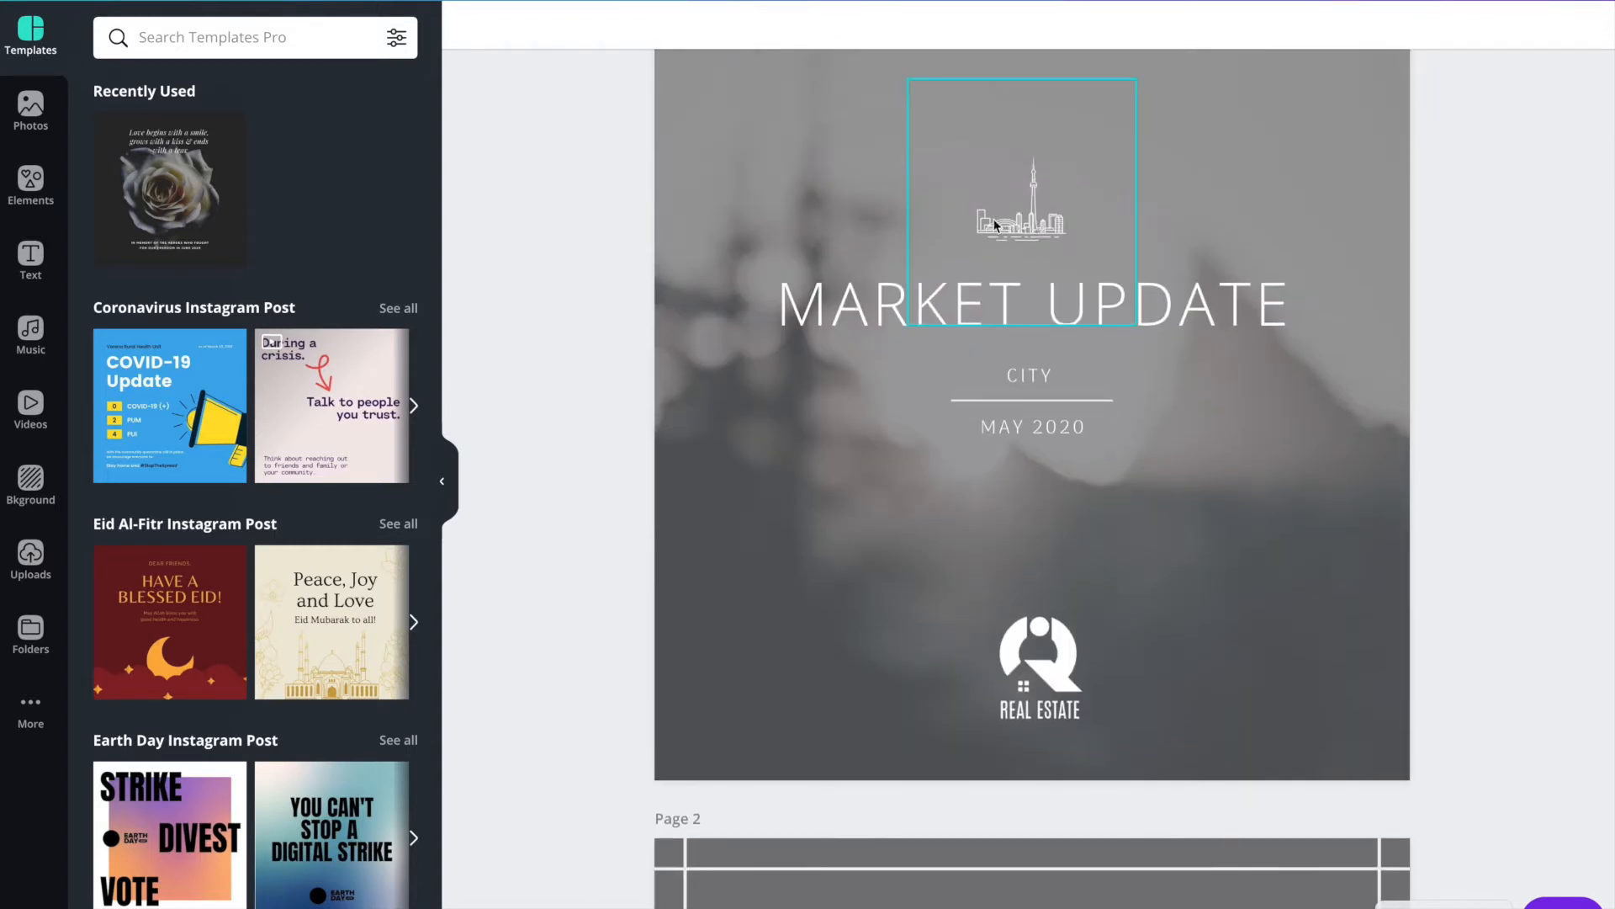
Delete the city skyline graphic above the MARKET UPDATE title on page 1.
scroll(766, 457, down, 1)
scroll(765, 466, up, 2)
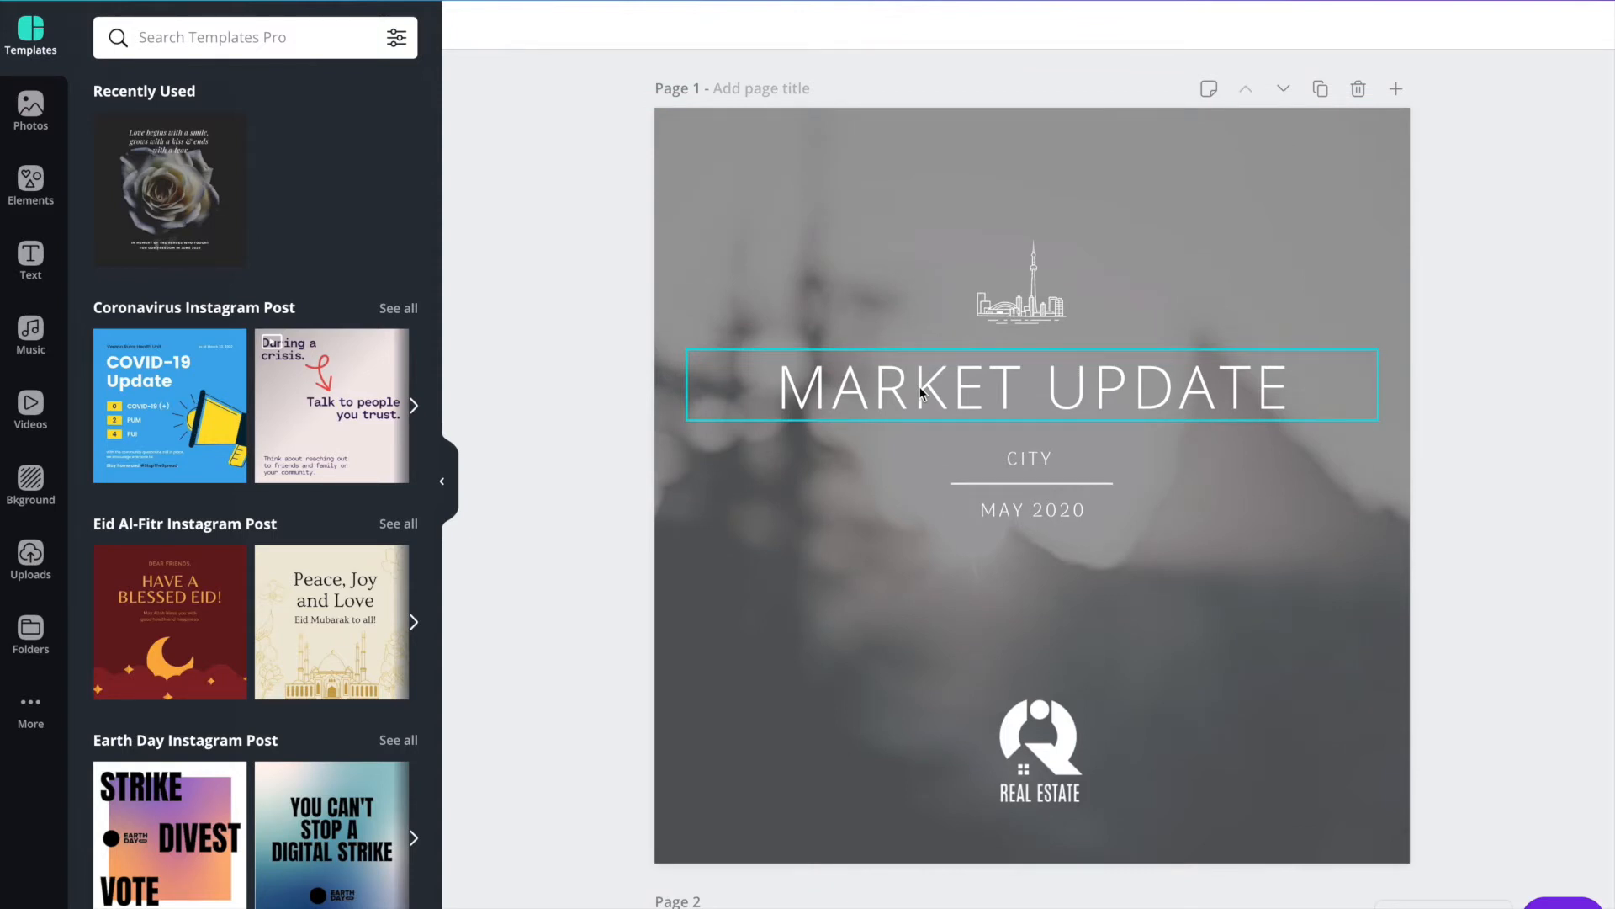
click(1055, 286)
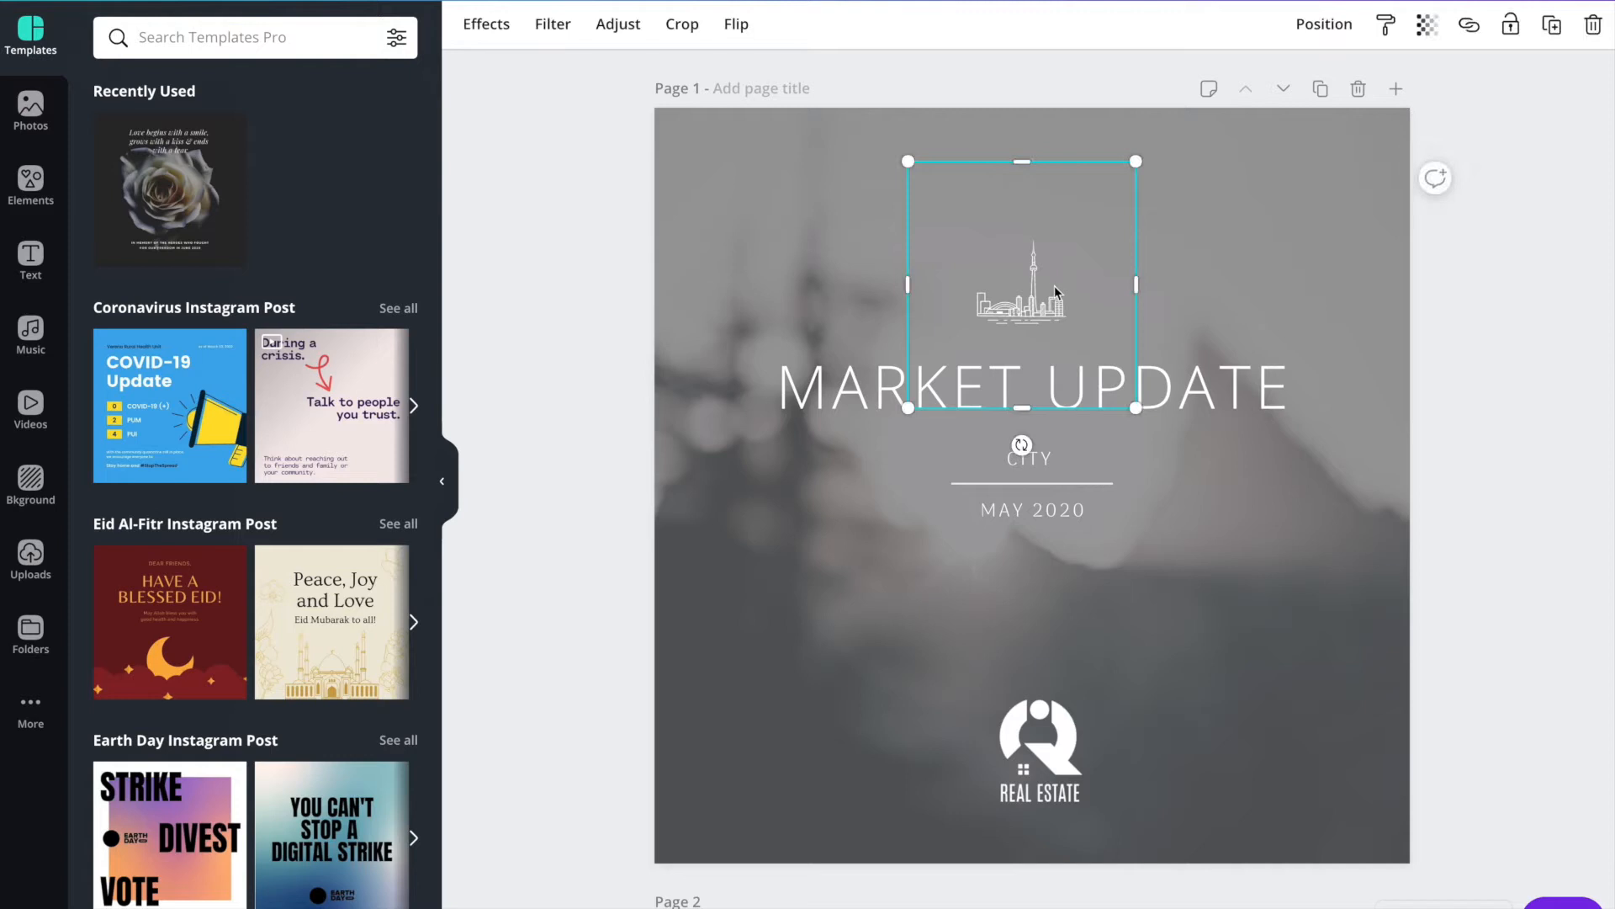
key(Delete)
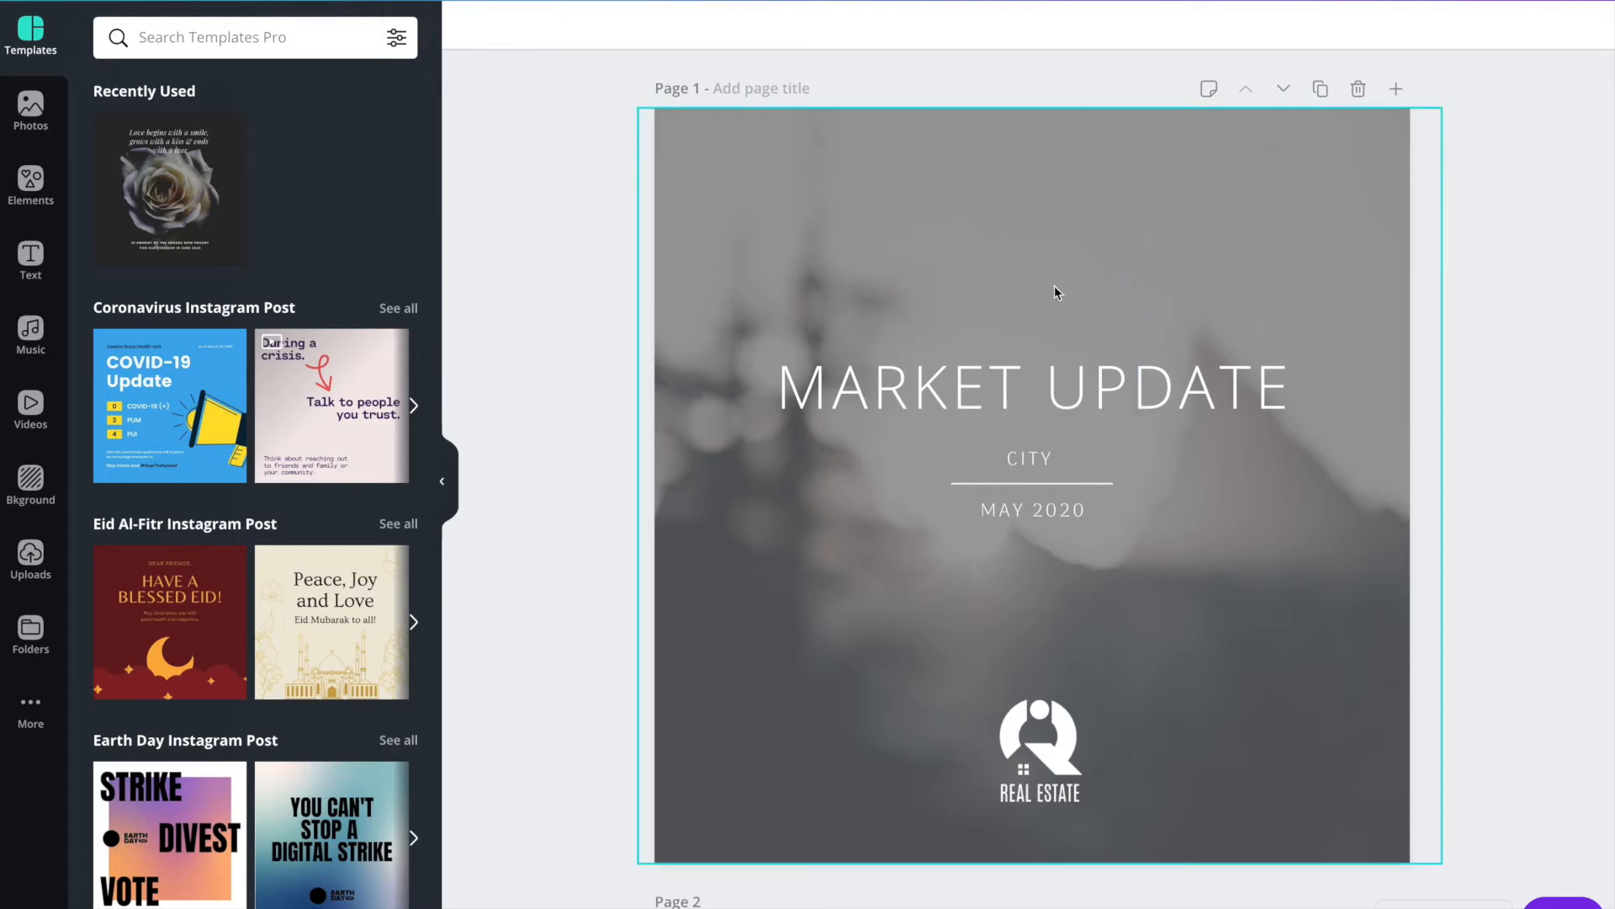
Search the elements library for "city" and filter the results to free items.
click(12, 195)
click(157, 38)
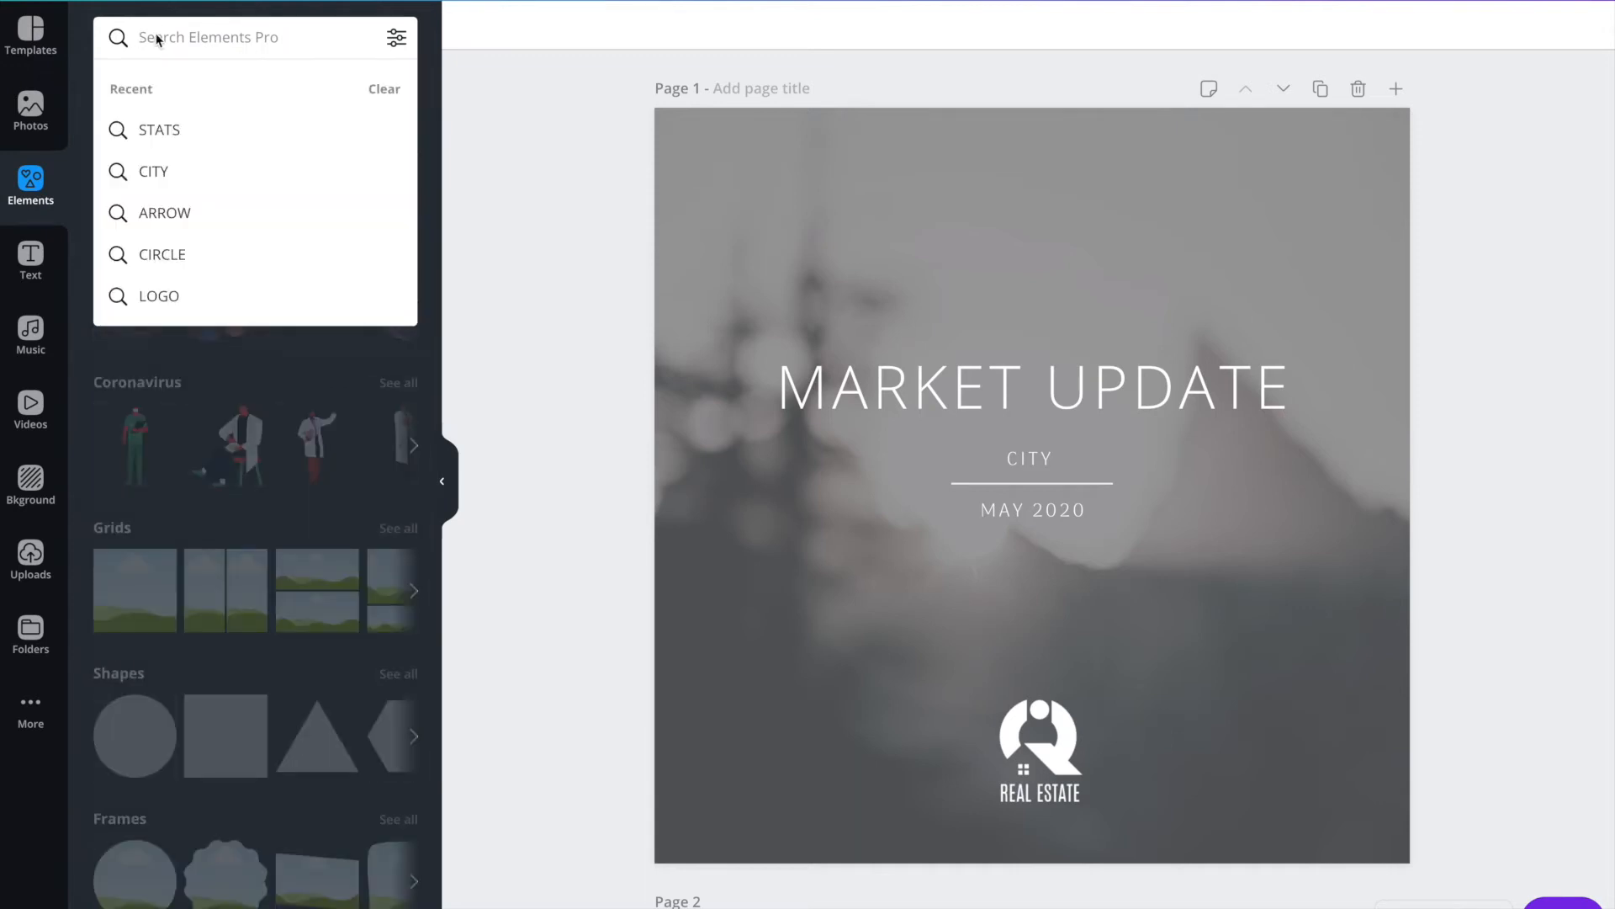
text(city)
key(Return)
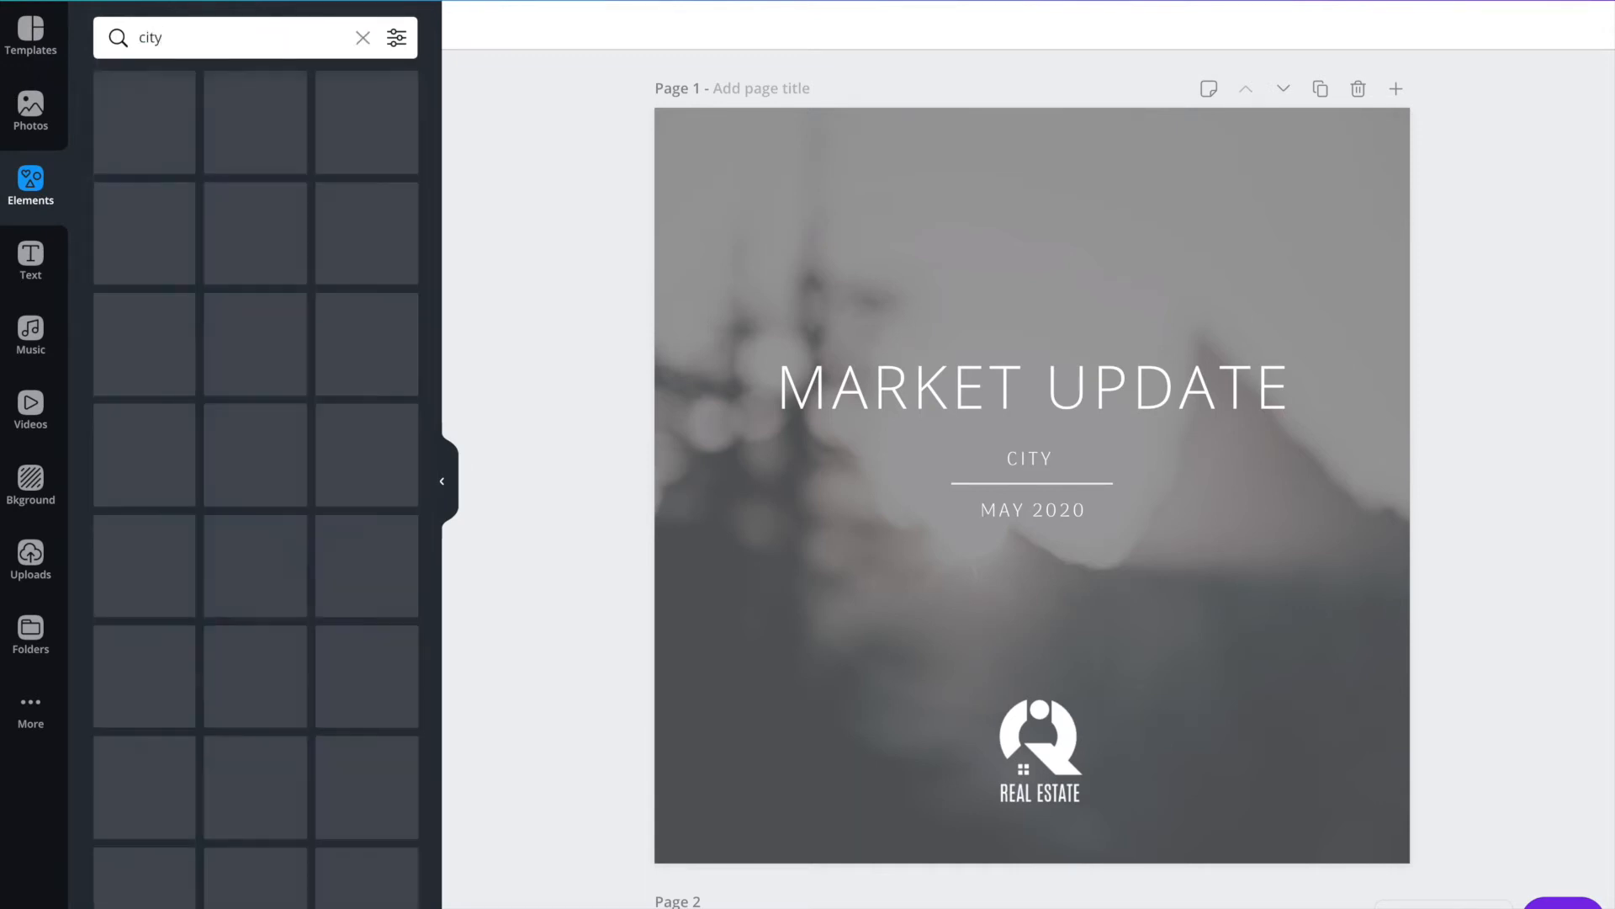
click(394, 37)
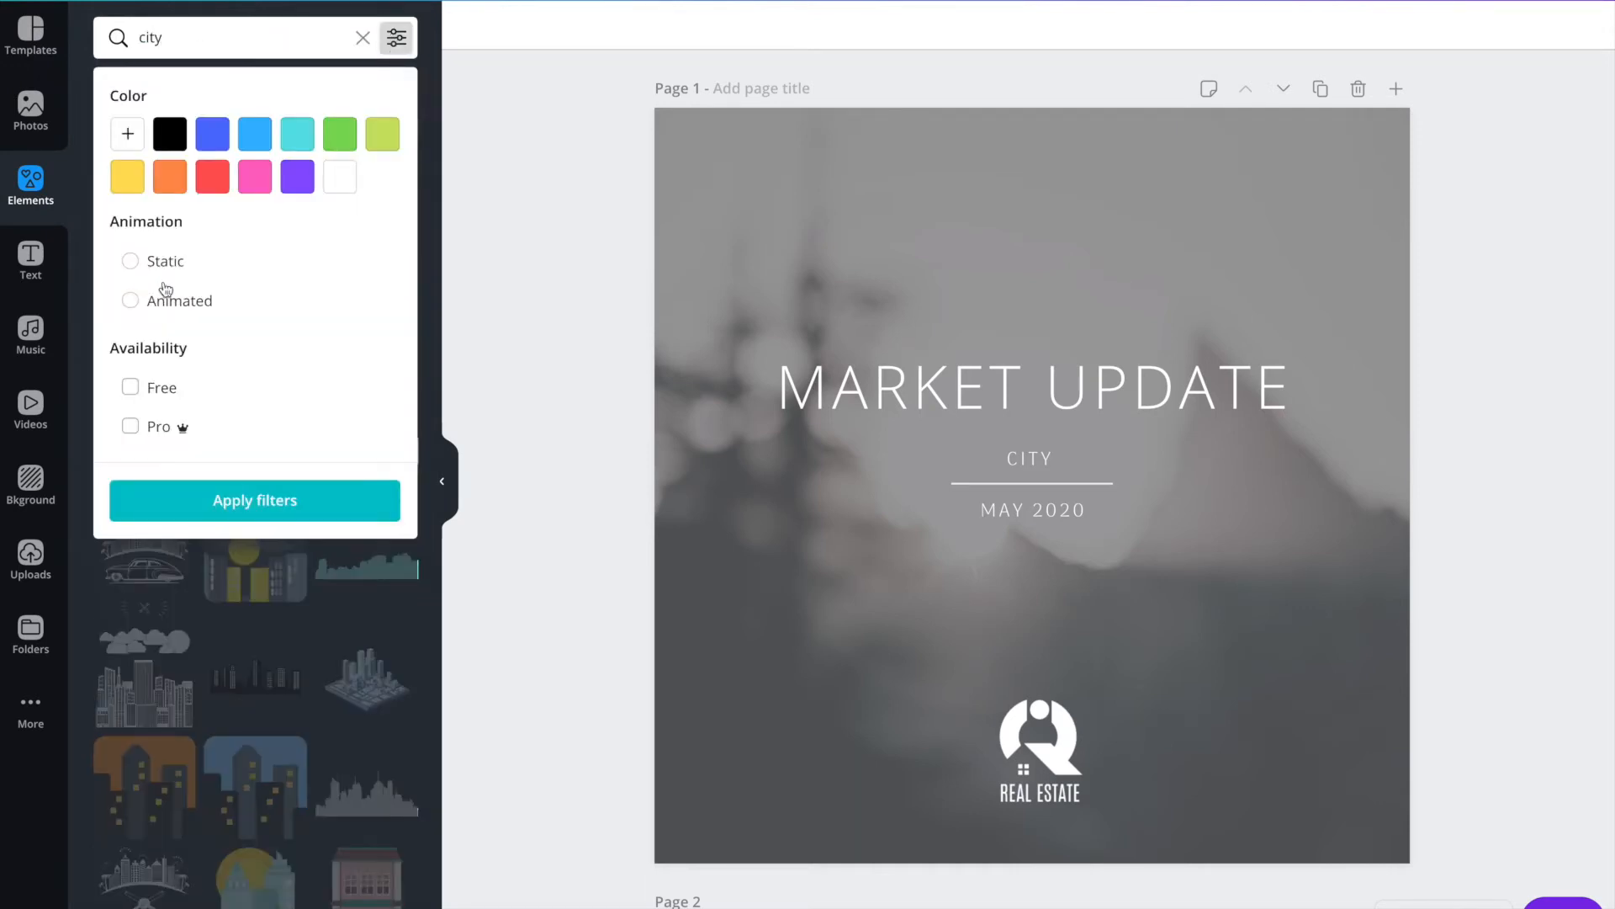
click(148, 389)
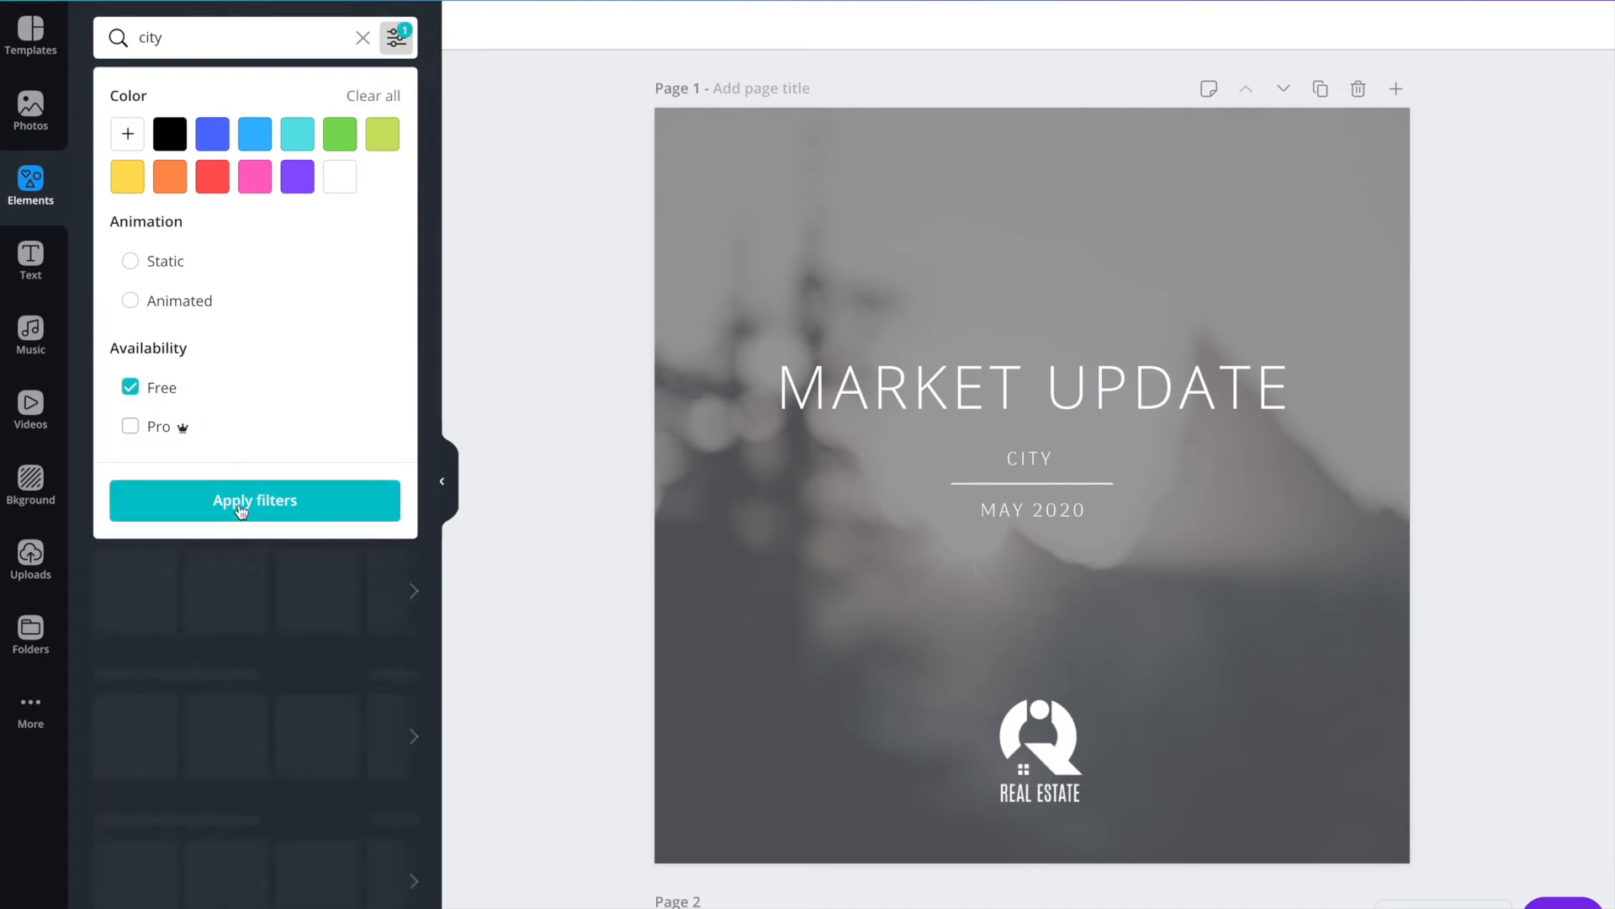
click(243, 505)
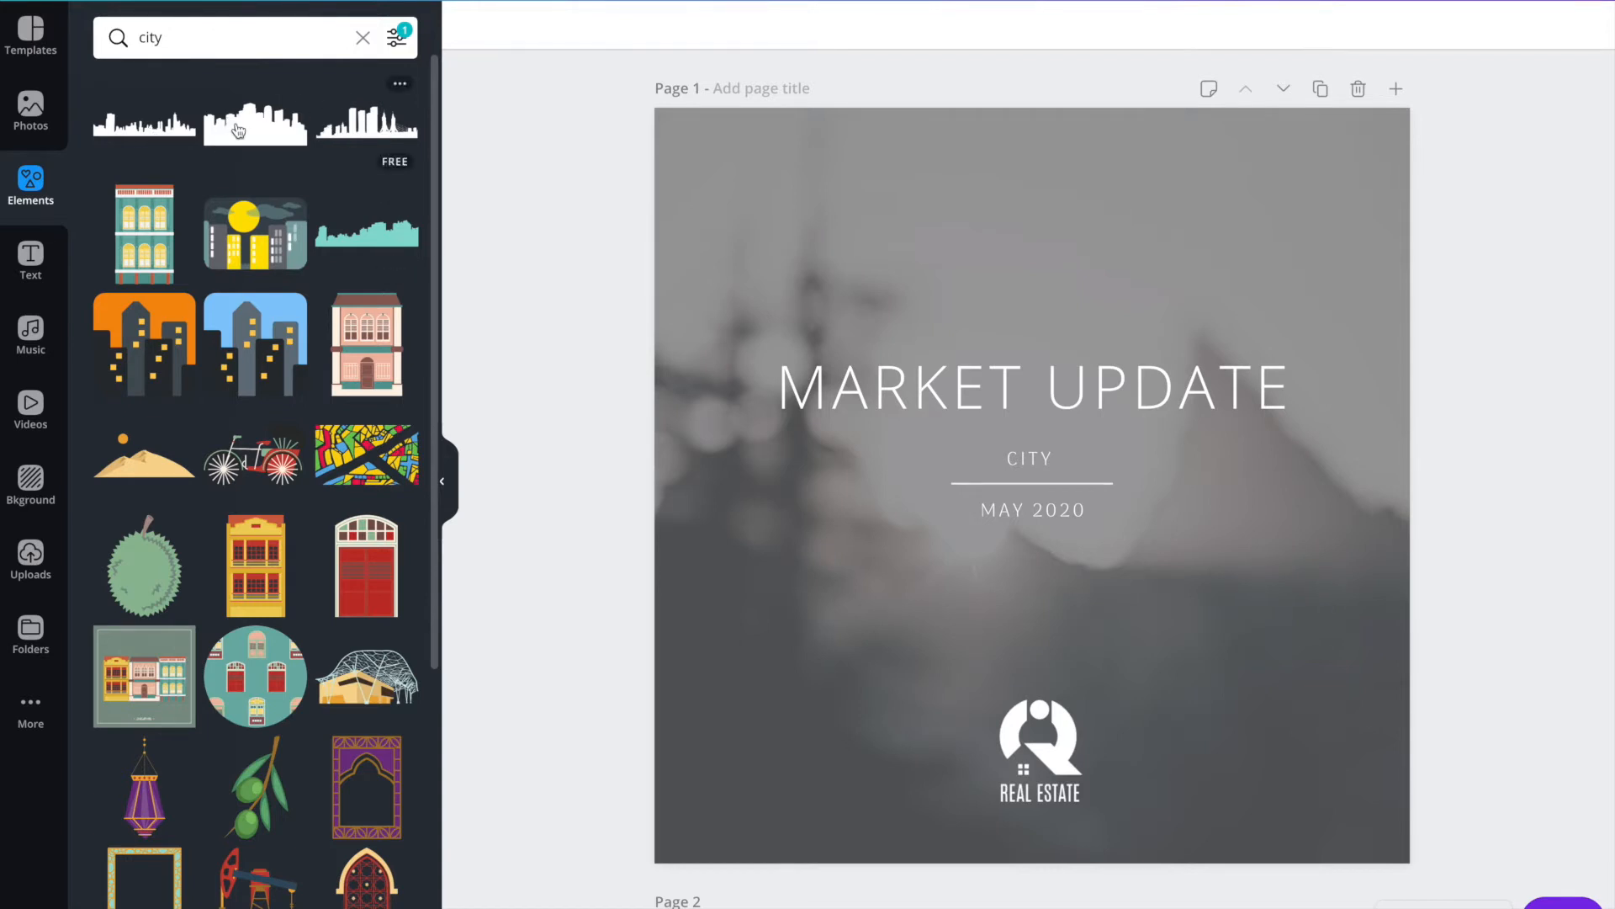
scroll(286, 221, down, 1)
scroll(286, 221, up, 1)
Replace the elements search term with "stats" and run the search.
click(228, 37)
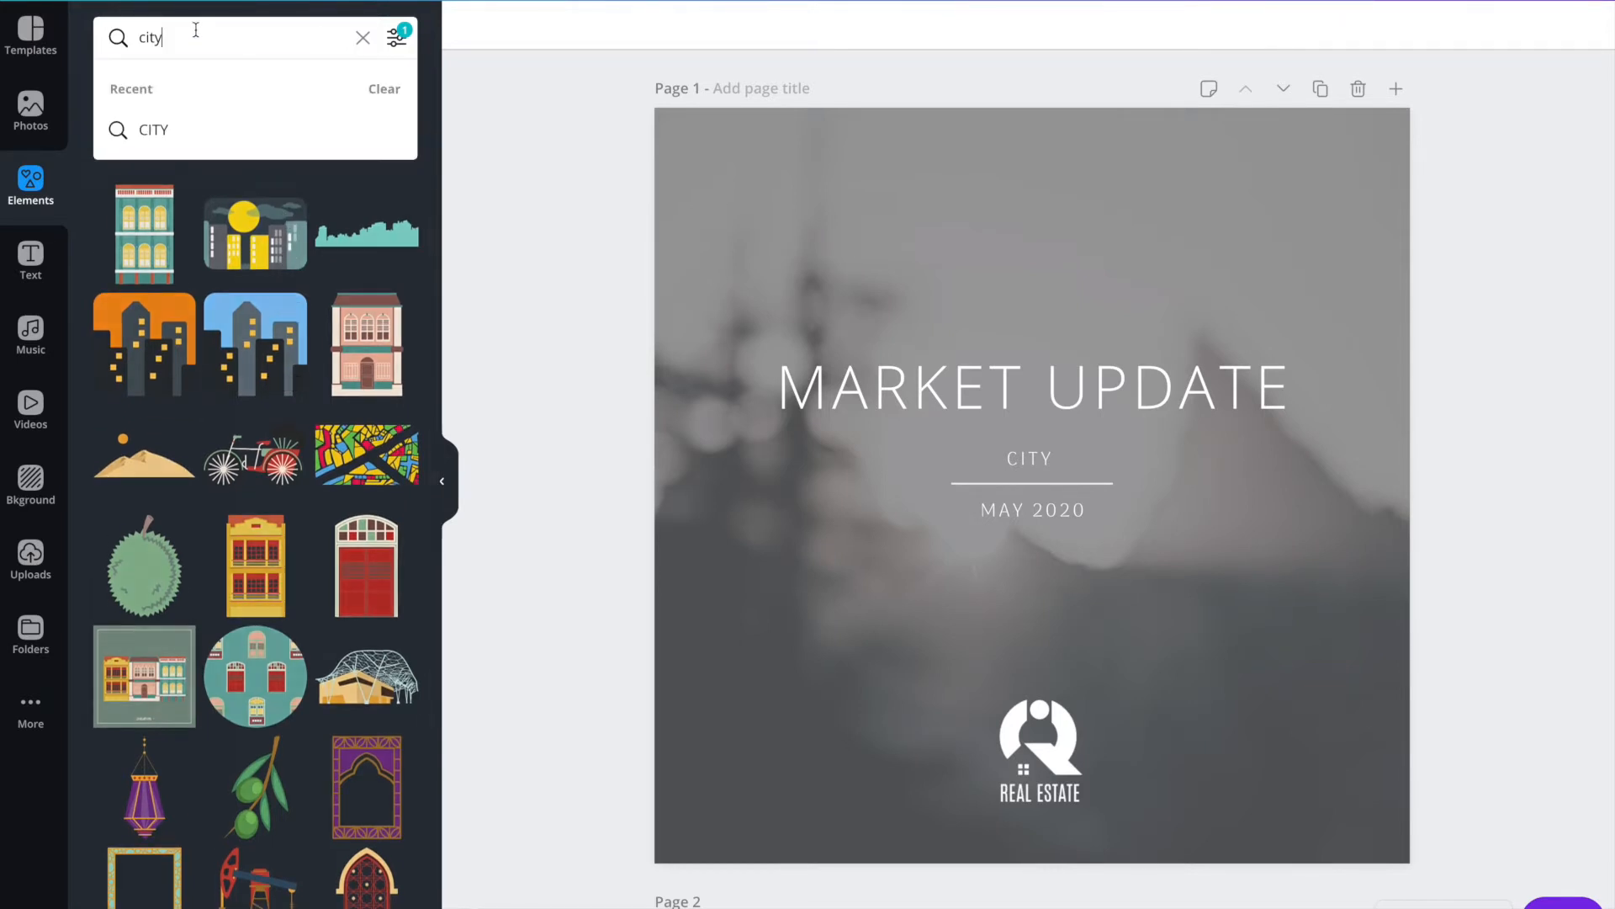
double_click(151, 37)
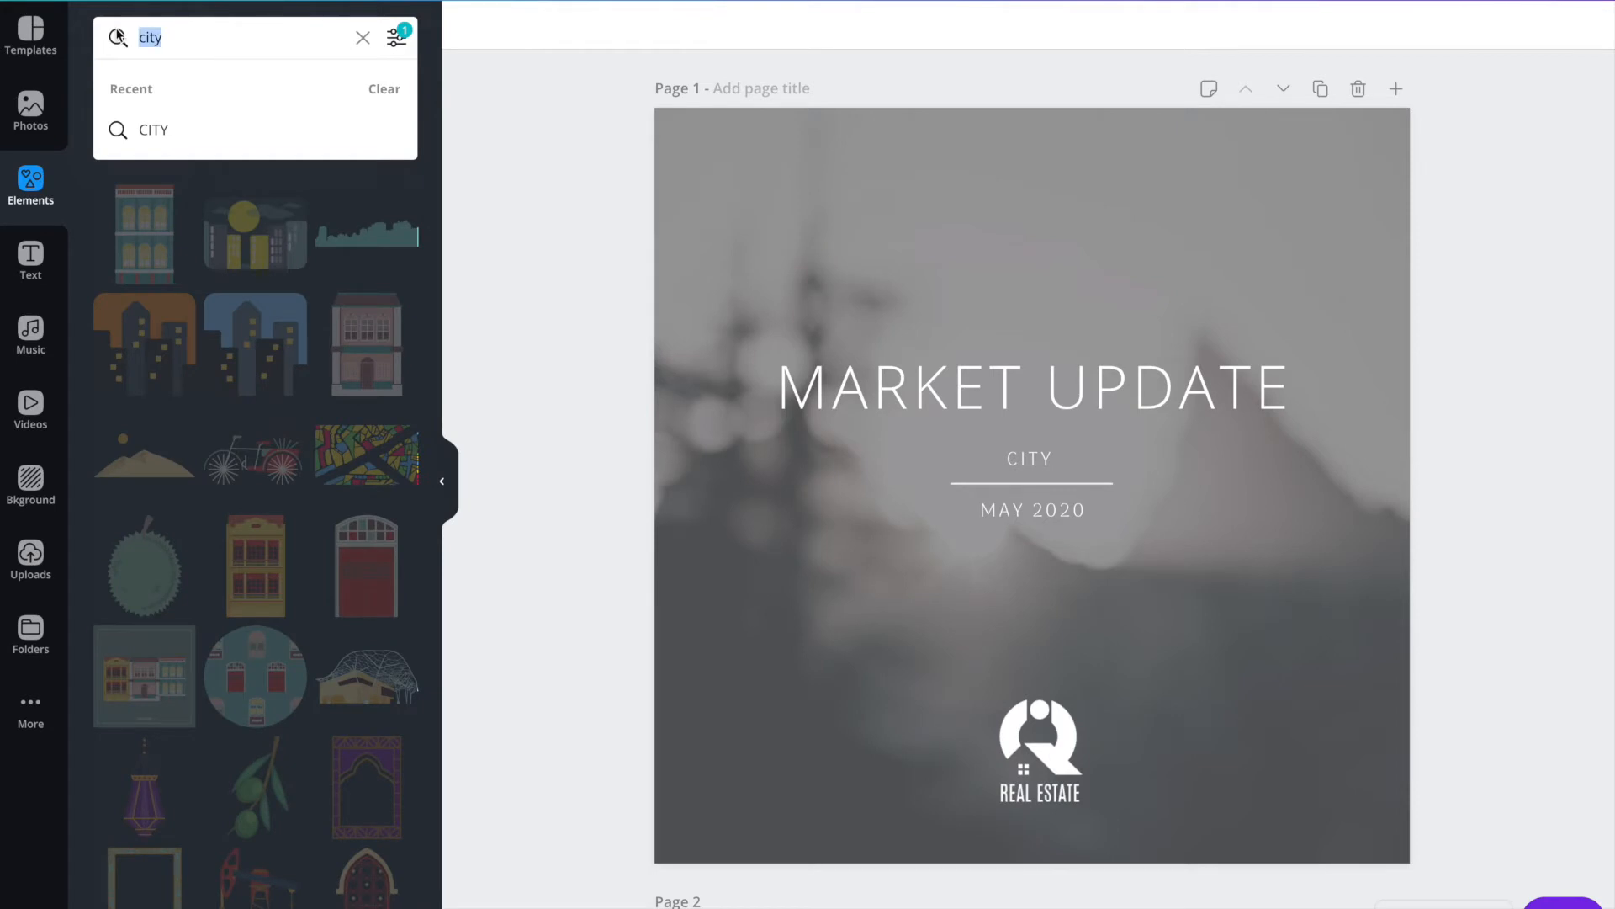
text(mak)
key(BackSpace)
key(BackSpace)
key(BackSpace)
text(sa)
key(BackSpace)
key(BackSpace)
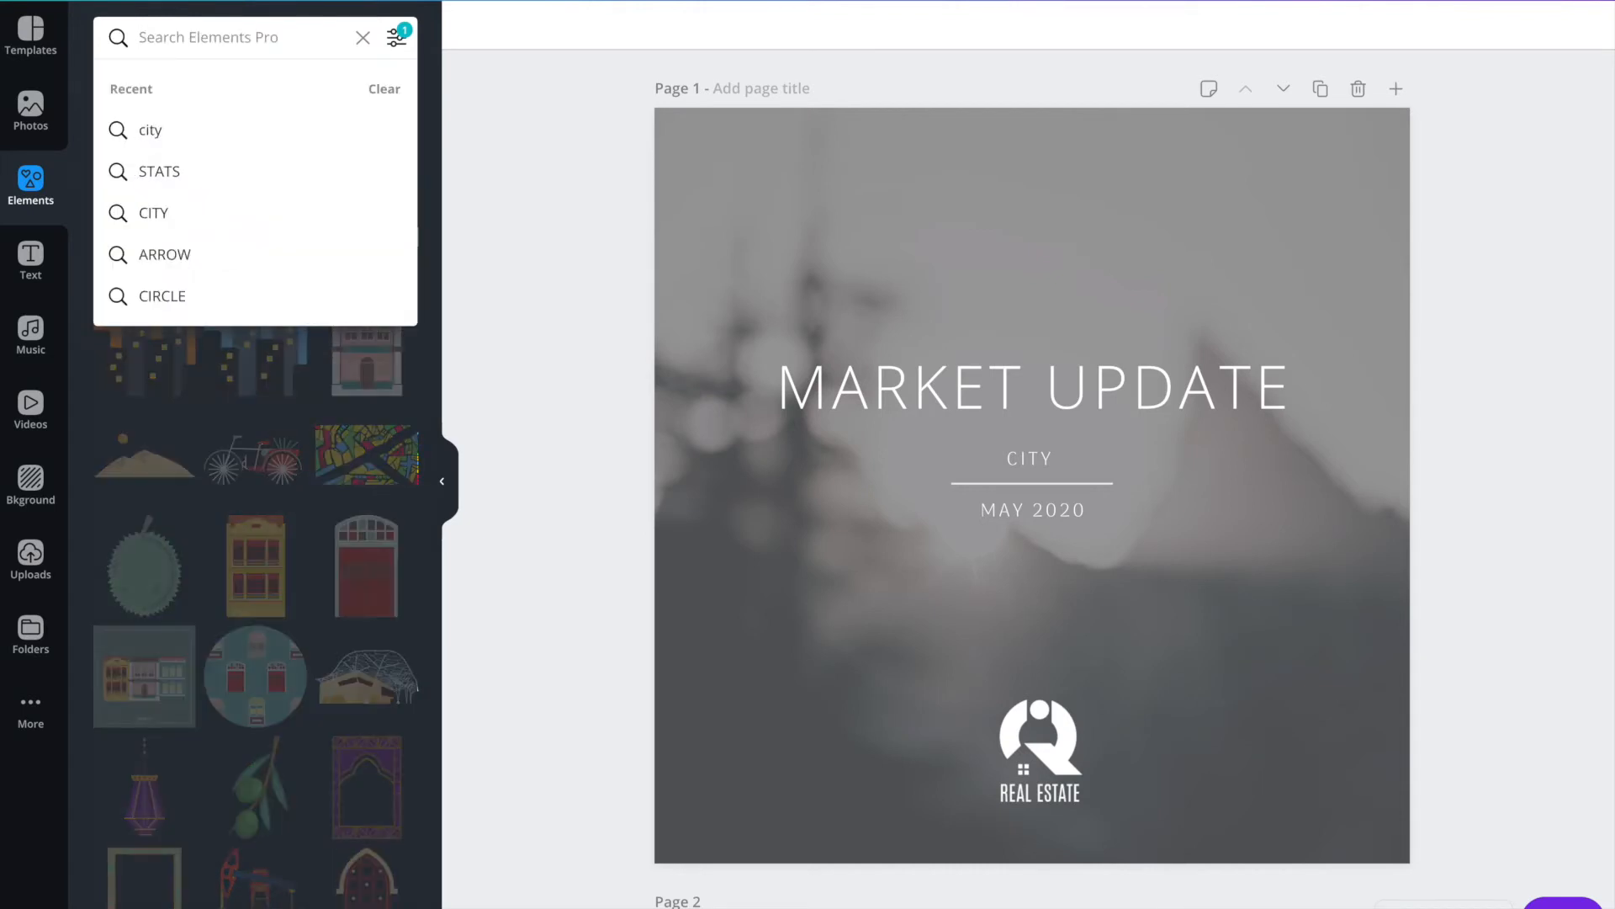
text(stats)
key(Return)
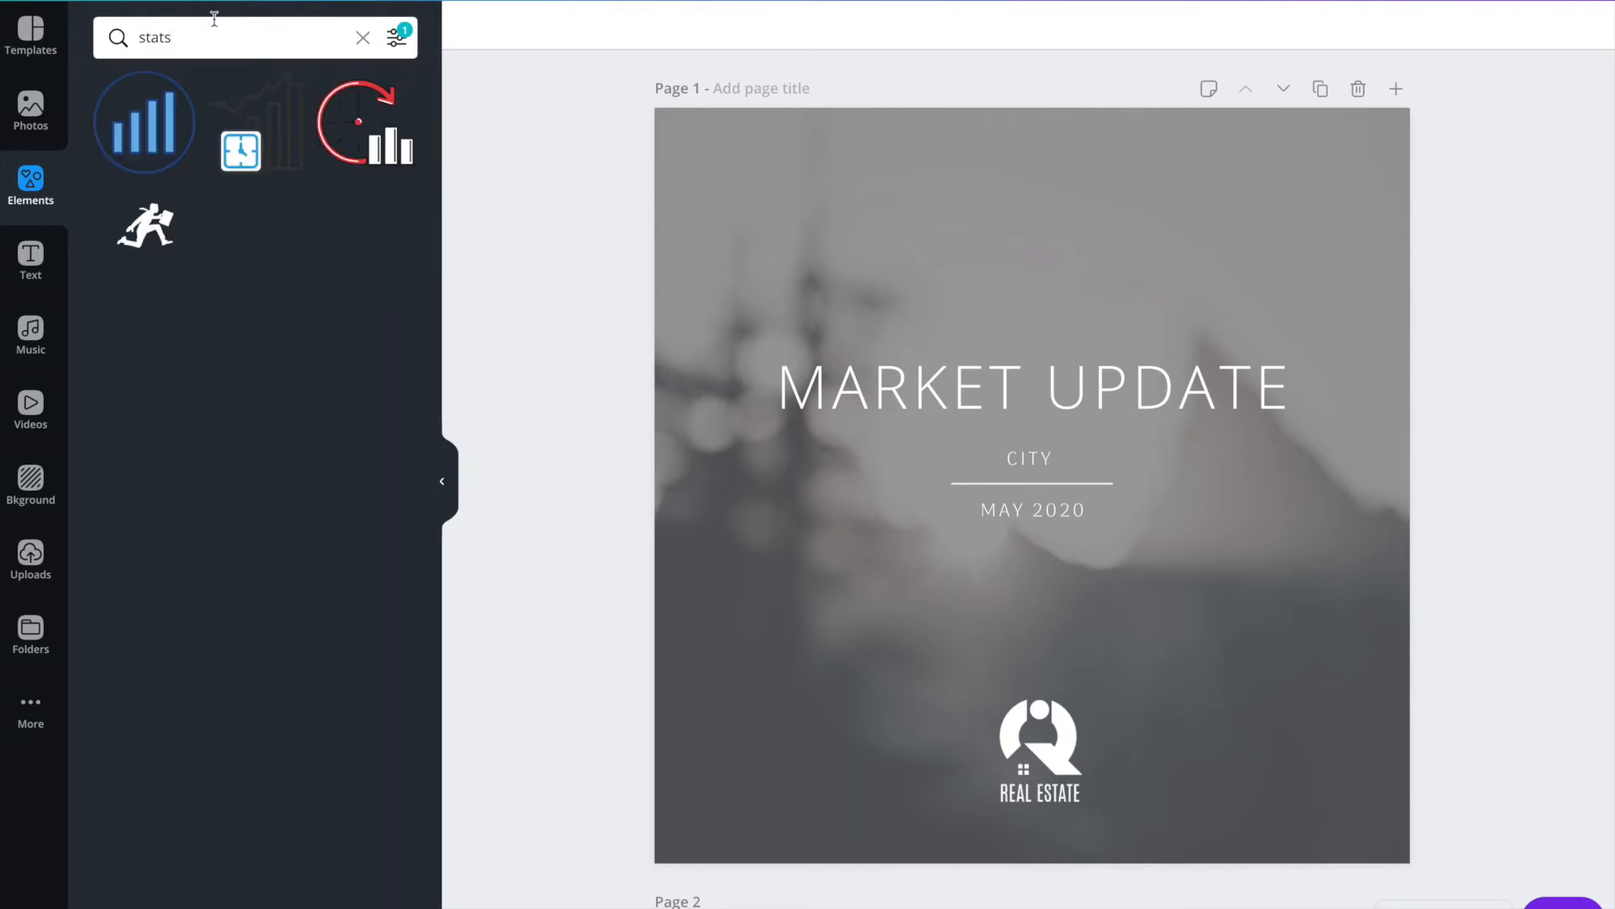
Add the running businessman graphic to page 1, shrink it and place it above the MARKET UPDATE title.
click(145, 223)
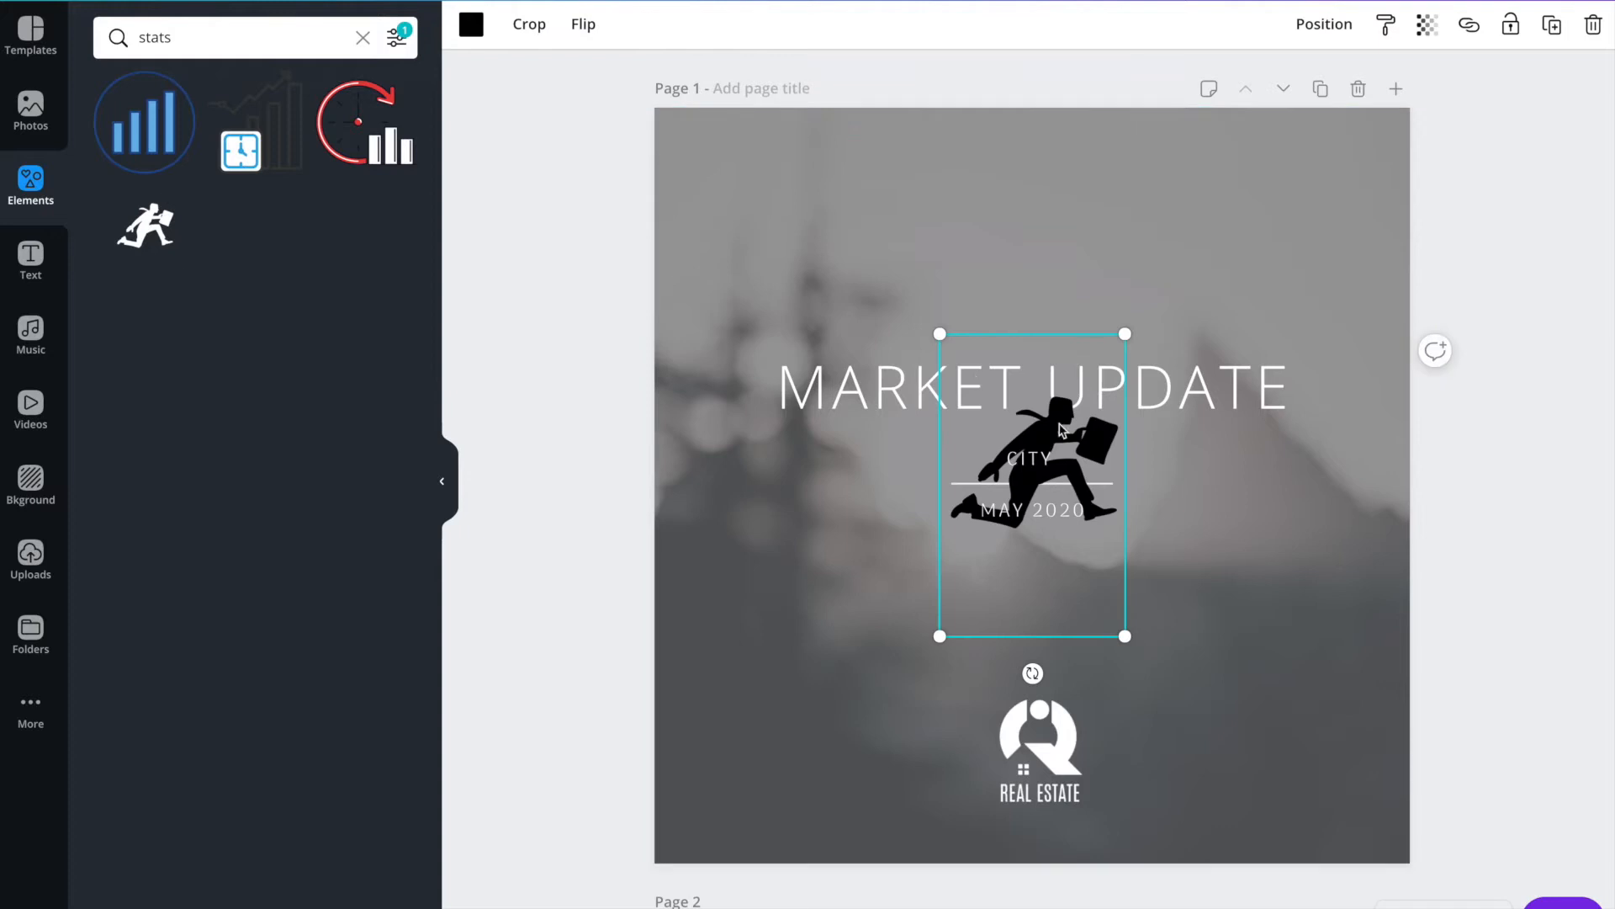
drag(939, 346, 1007, 446)
drag(1068, 562, 1029, 294)
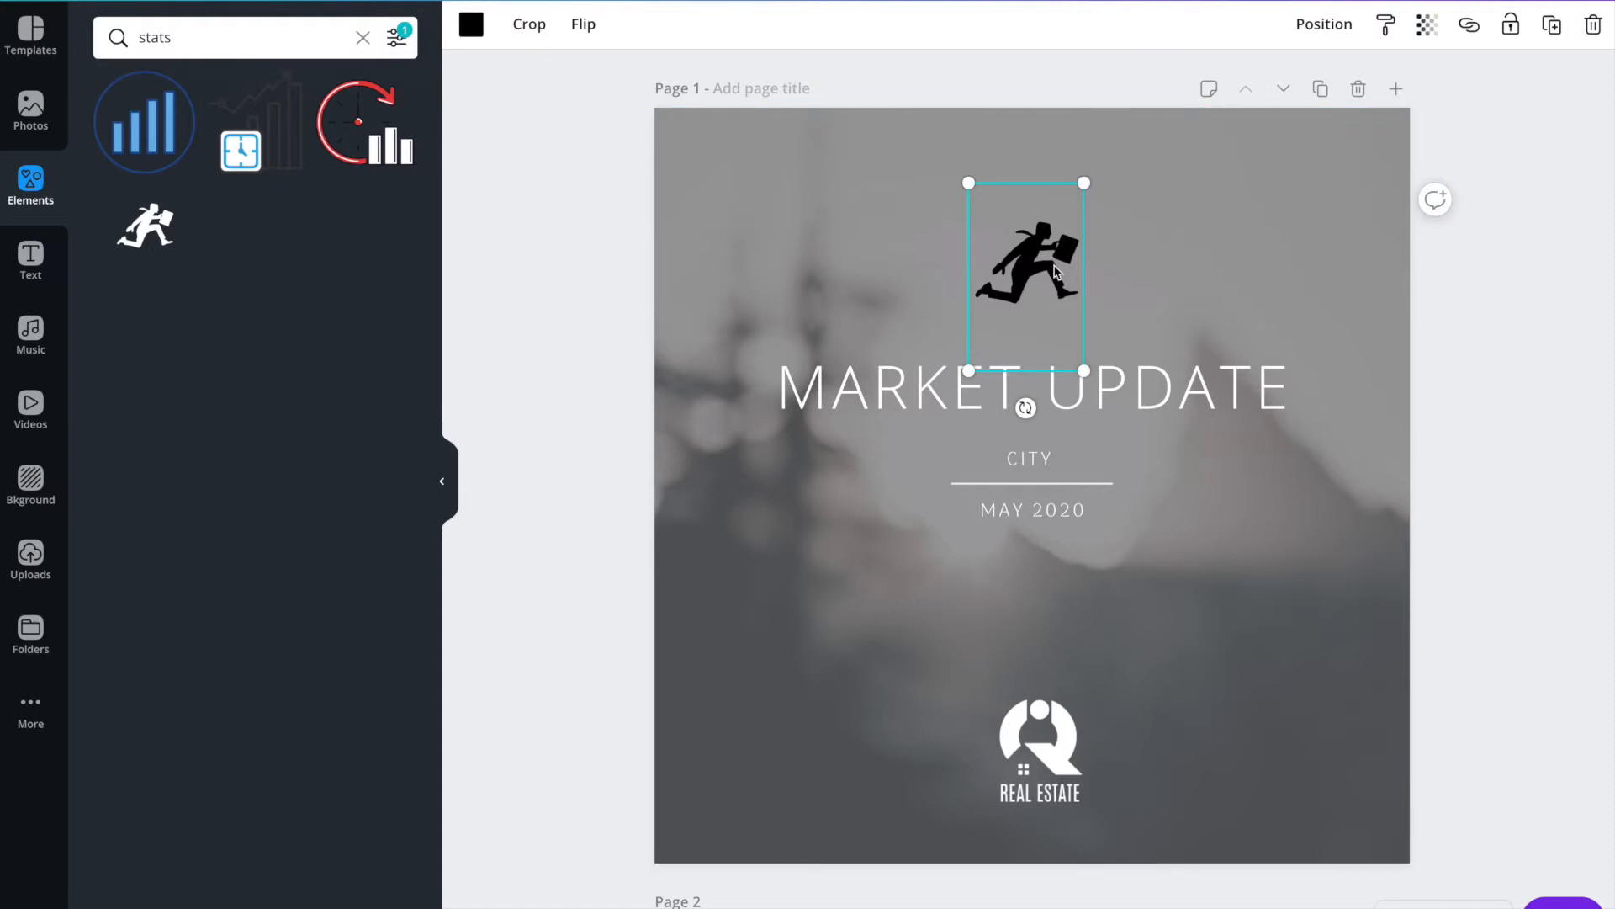
Recolour the running businessman graphic with the light grey document colour.
click(471, 24)
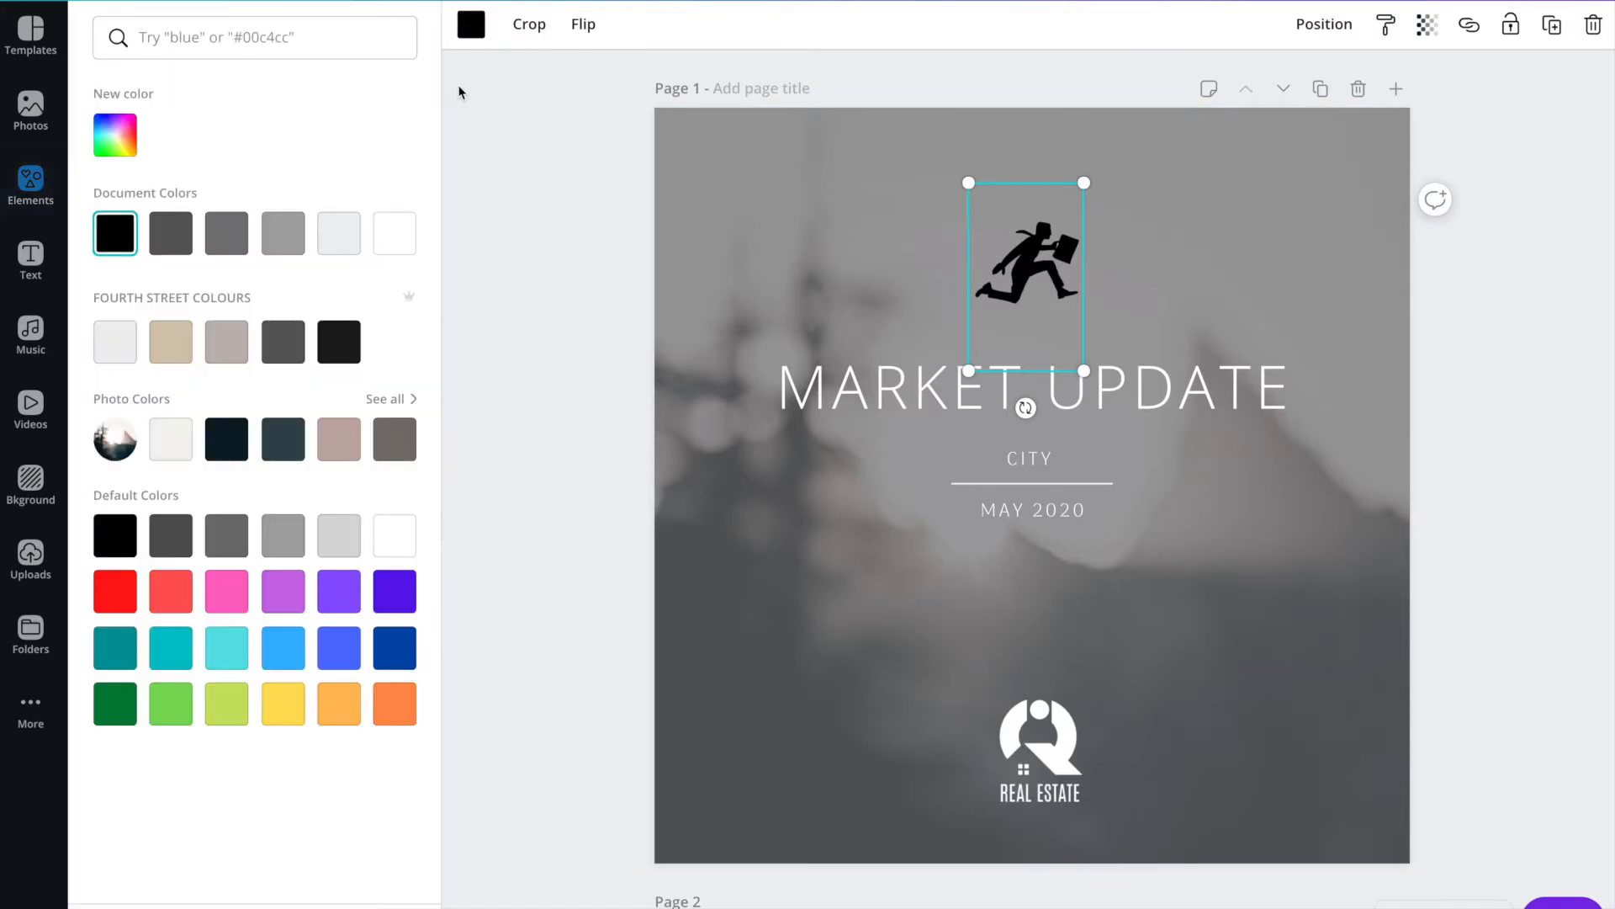
click(339, 233)
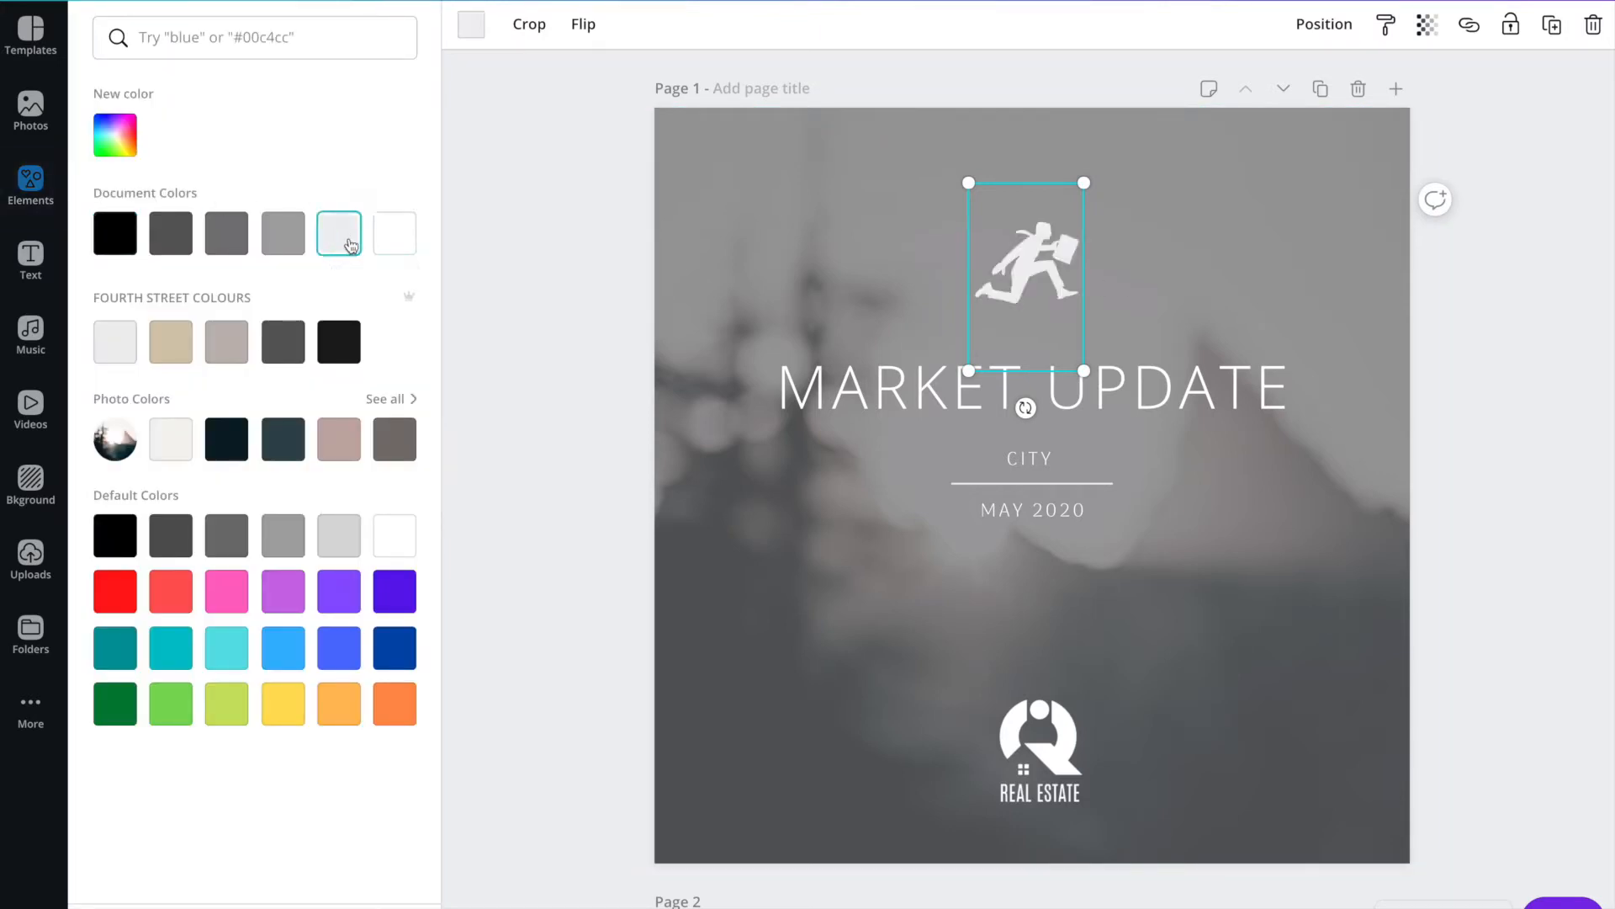
key(Escape)
Shrink the running businessman graphic slightly and centre it just above the MARKET UPDATE title.
drag(969, 182, 985, 209)
drag(1028, 283, 1028, 275)
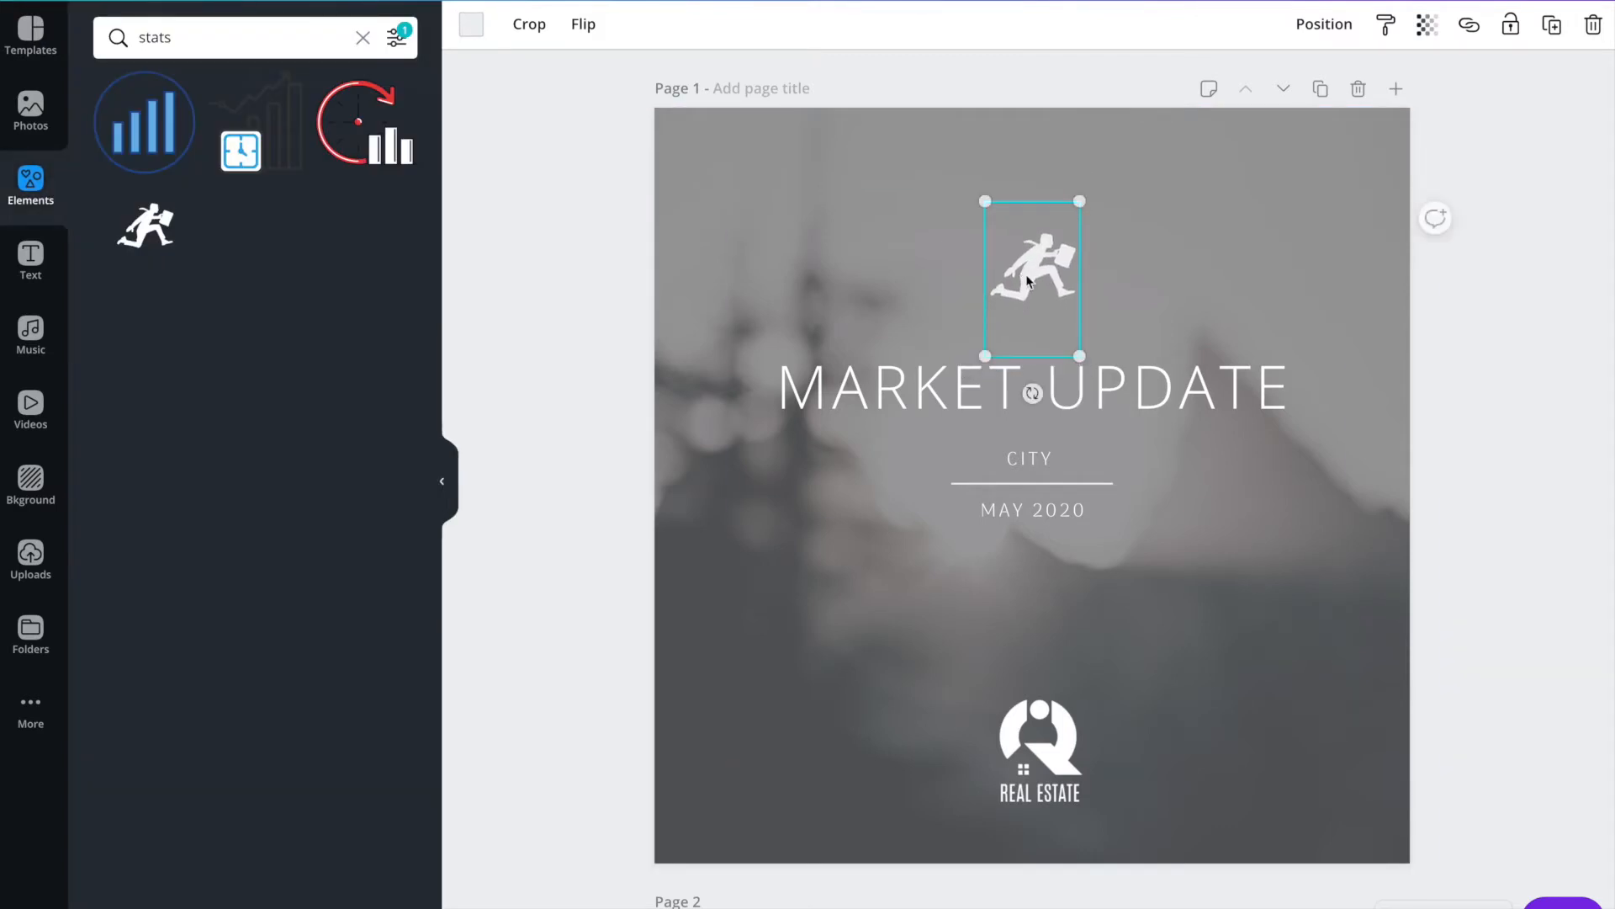
click(582, 342)
drag(1031, 269, 1031, 300)
click(609, 360)
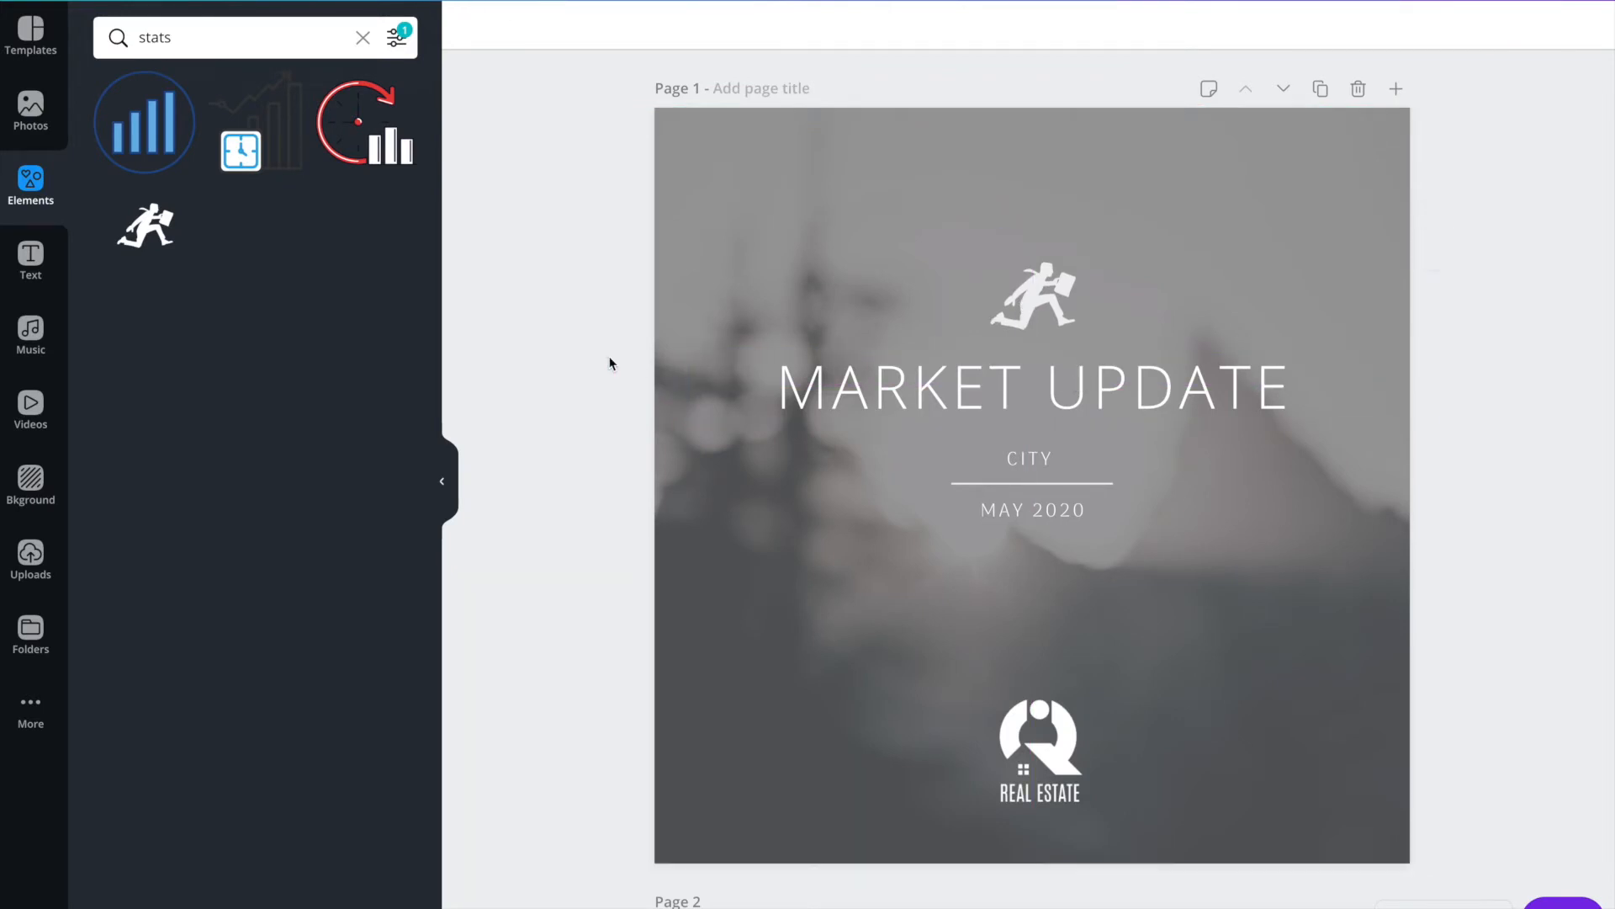
Examine the editable city, date and title texts and the font and colour options for the MARKET UPDATE title.
scroll(1186, 401, down, 1)
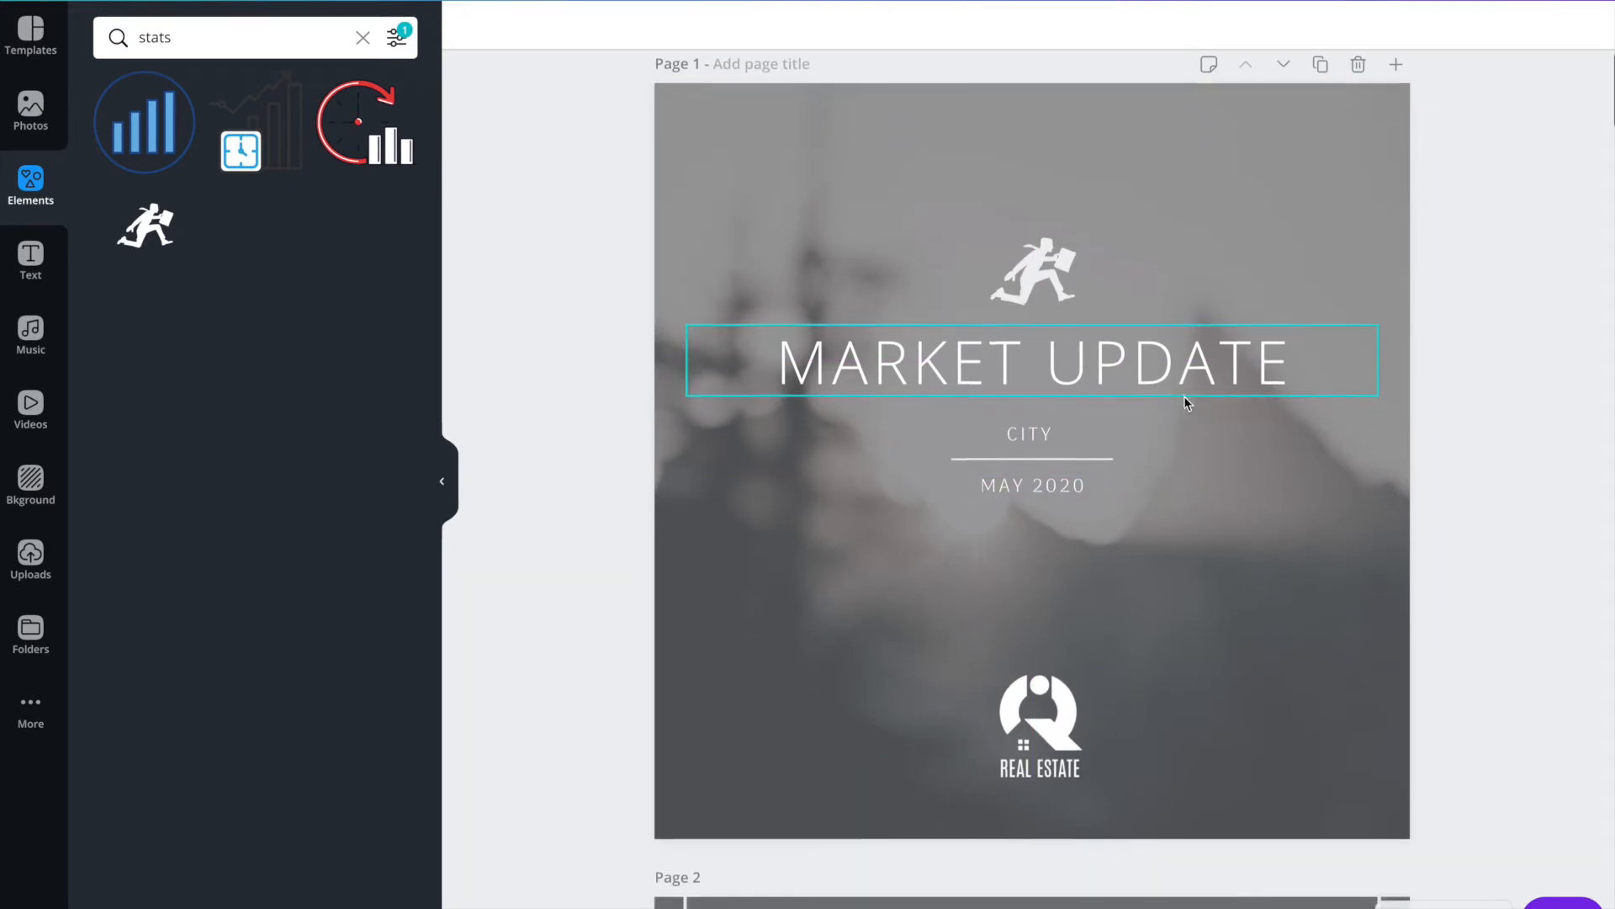
click(1044, 434)
click(1069, 485)
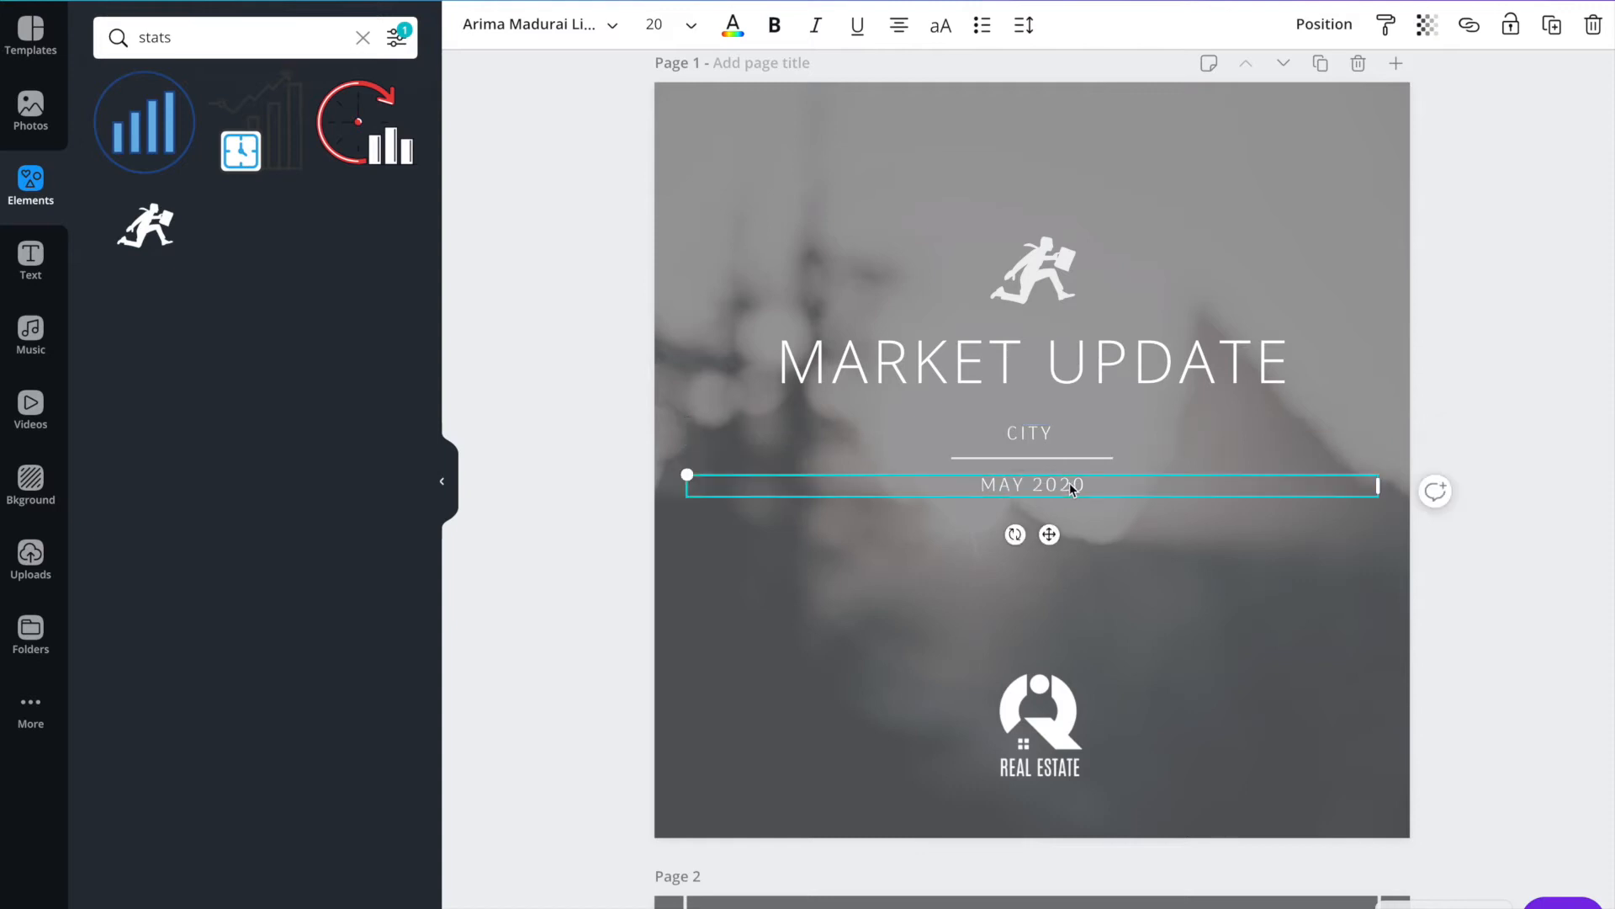
click(1017, 366)
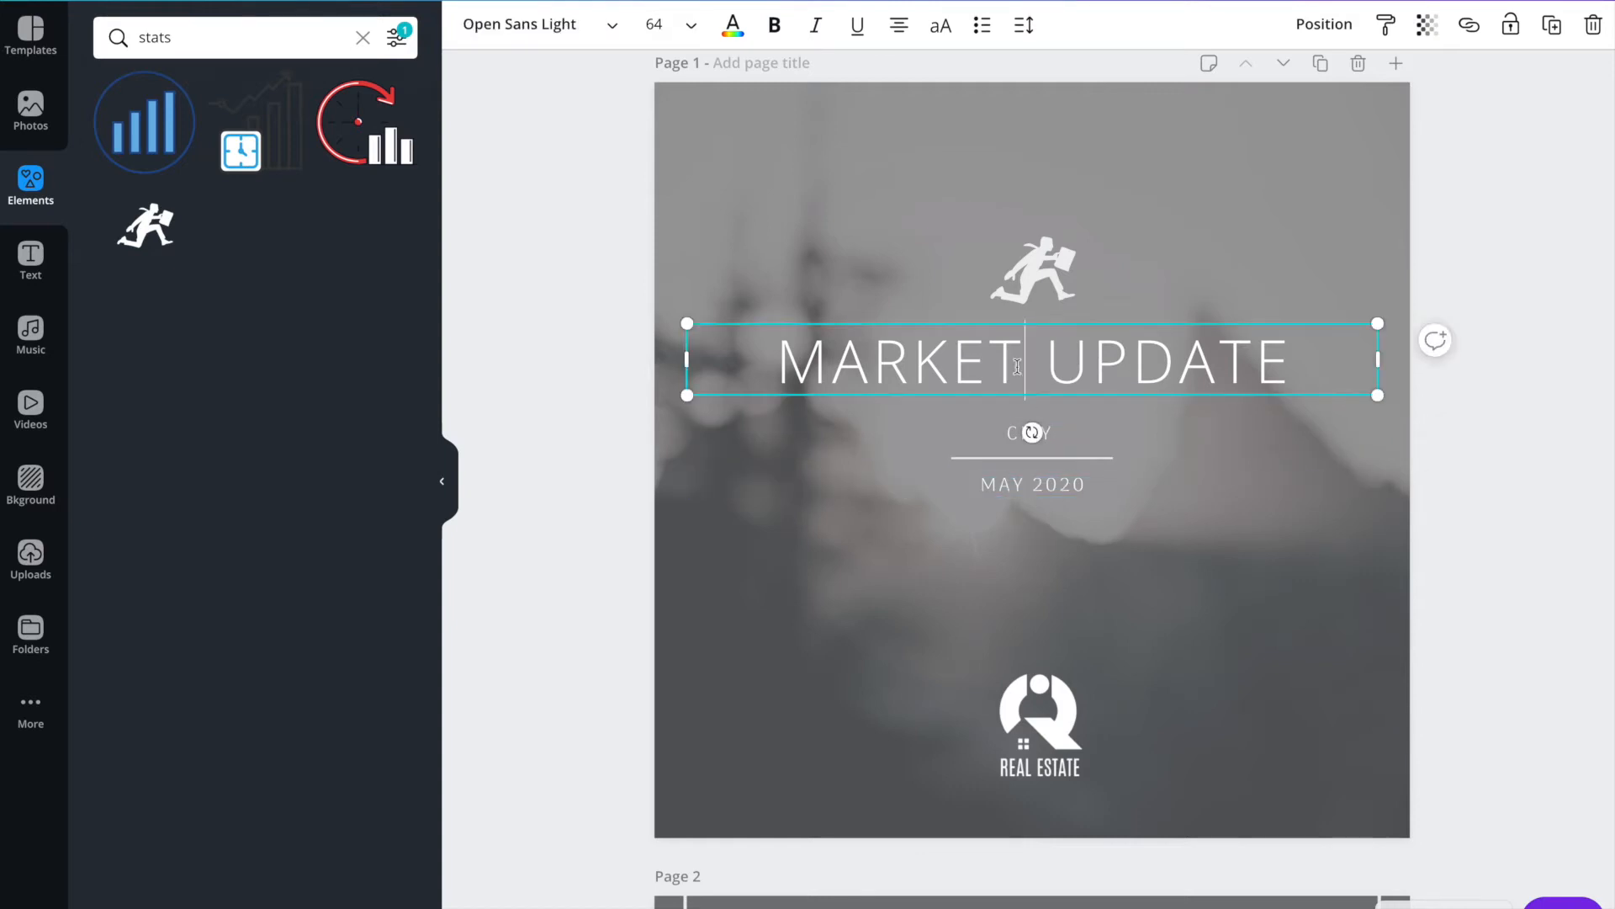
click(1013, 368)
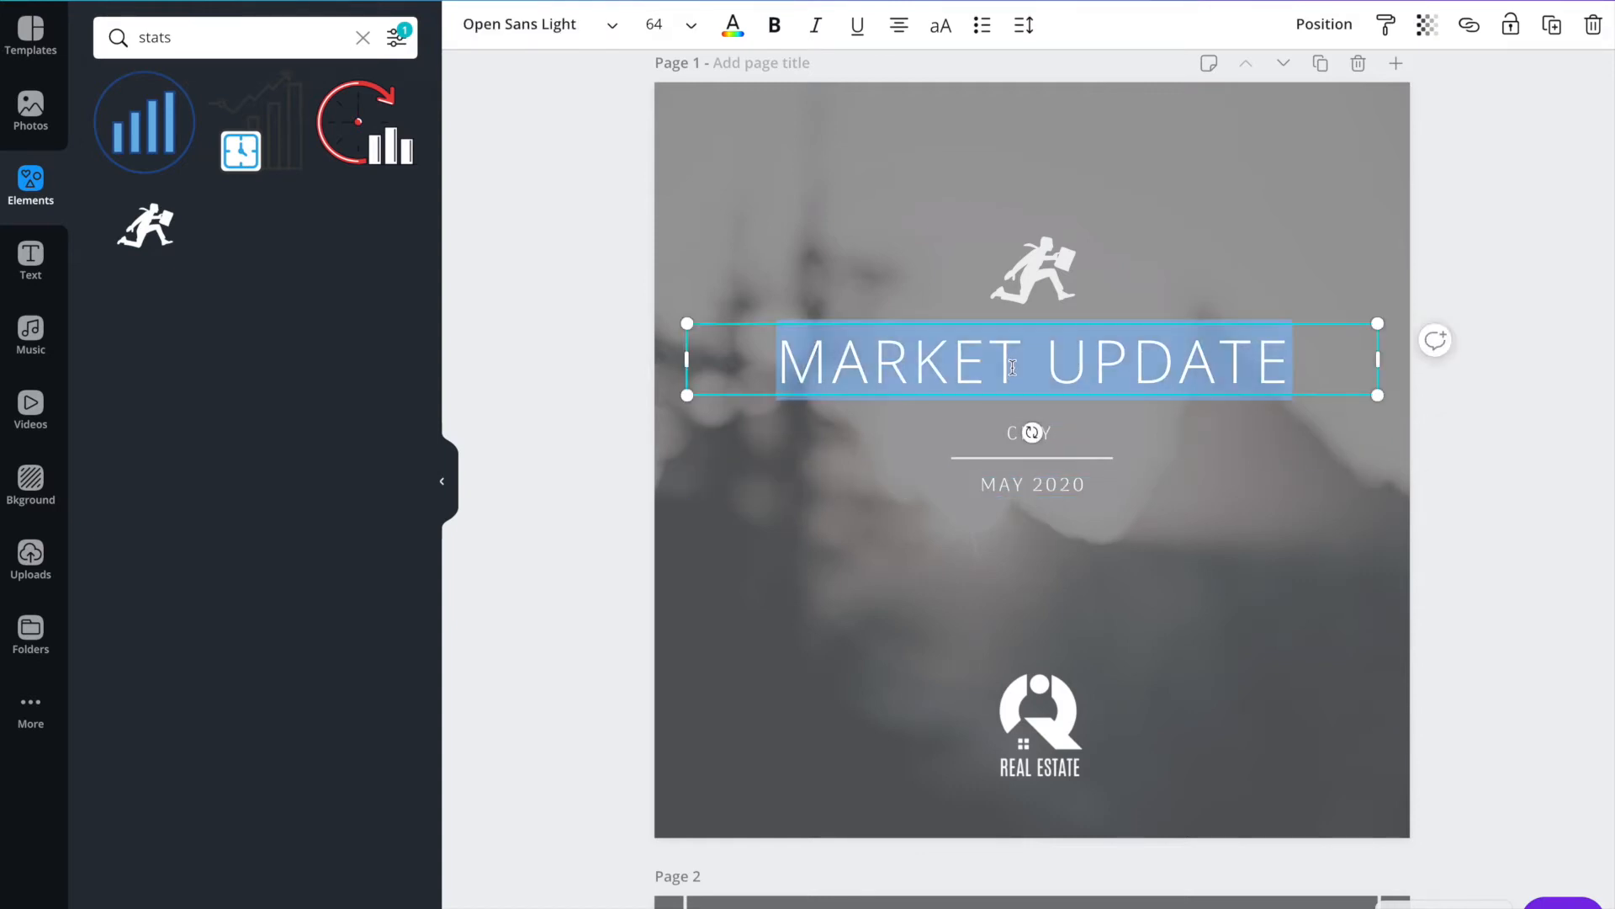
drag(1269, 366, 775, 360)
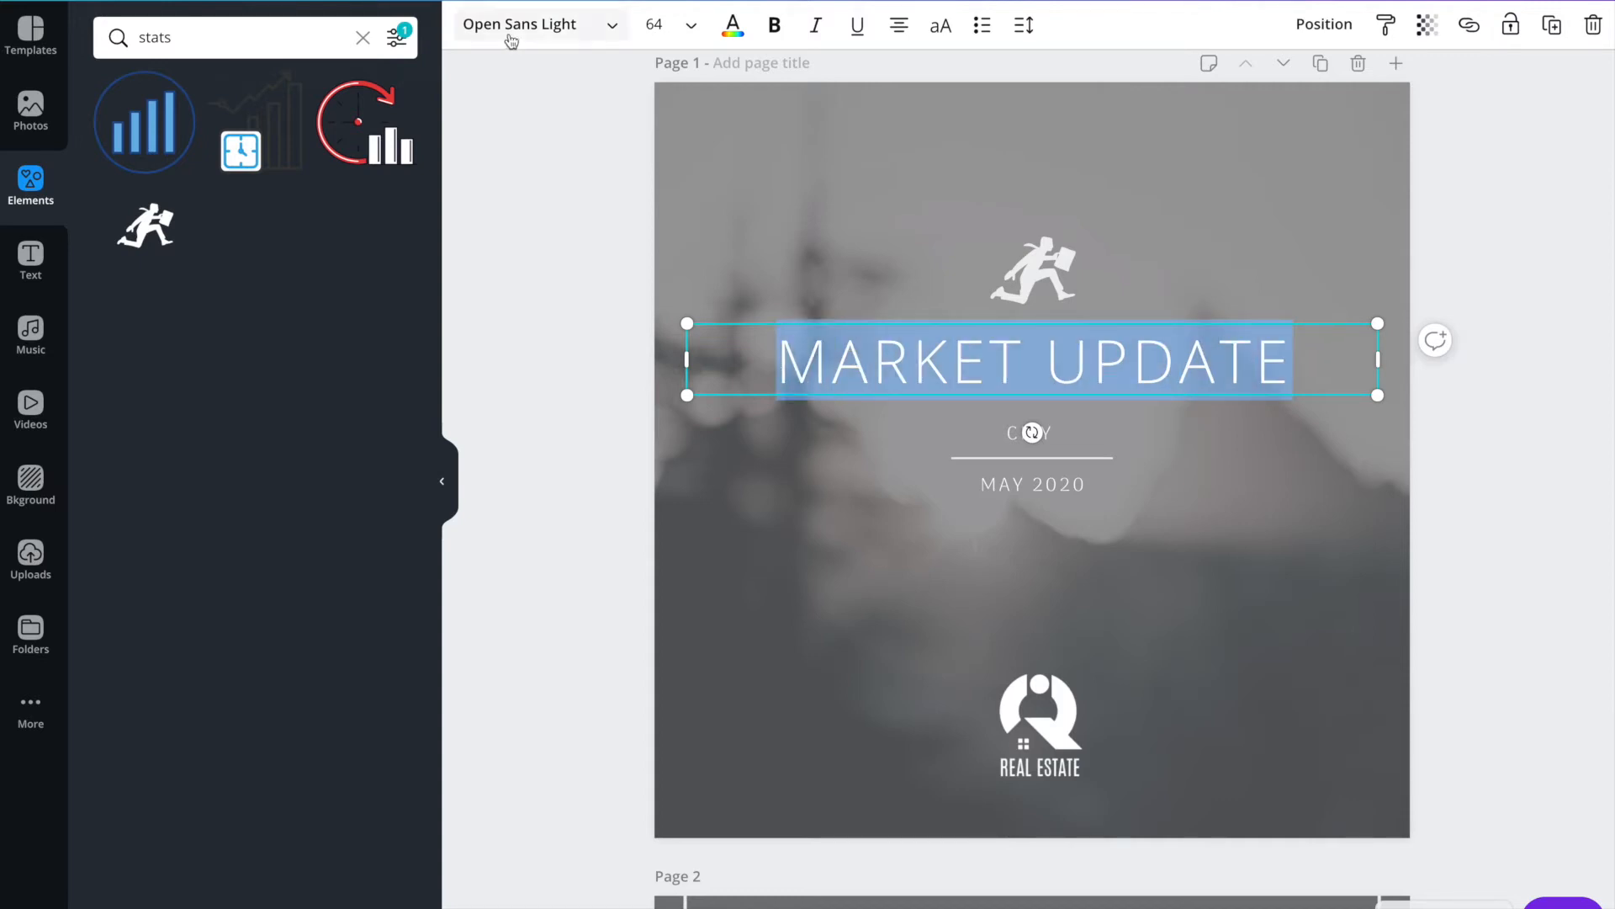
click(551, 28)
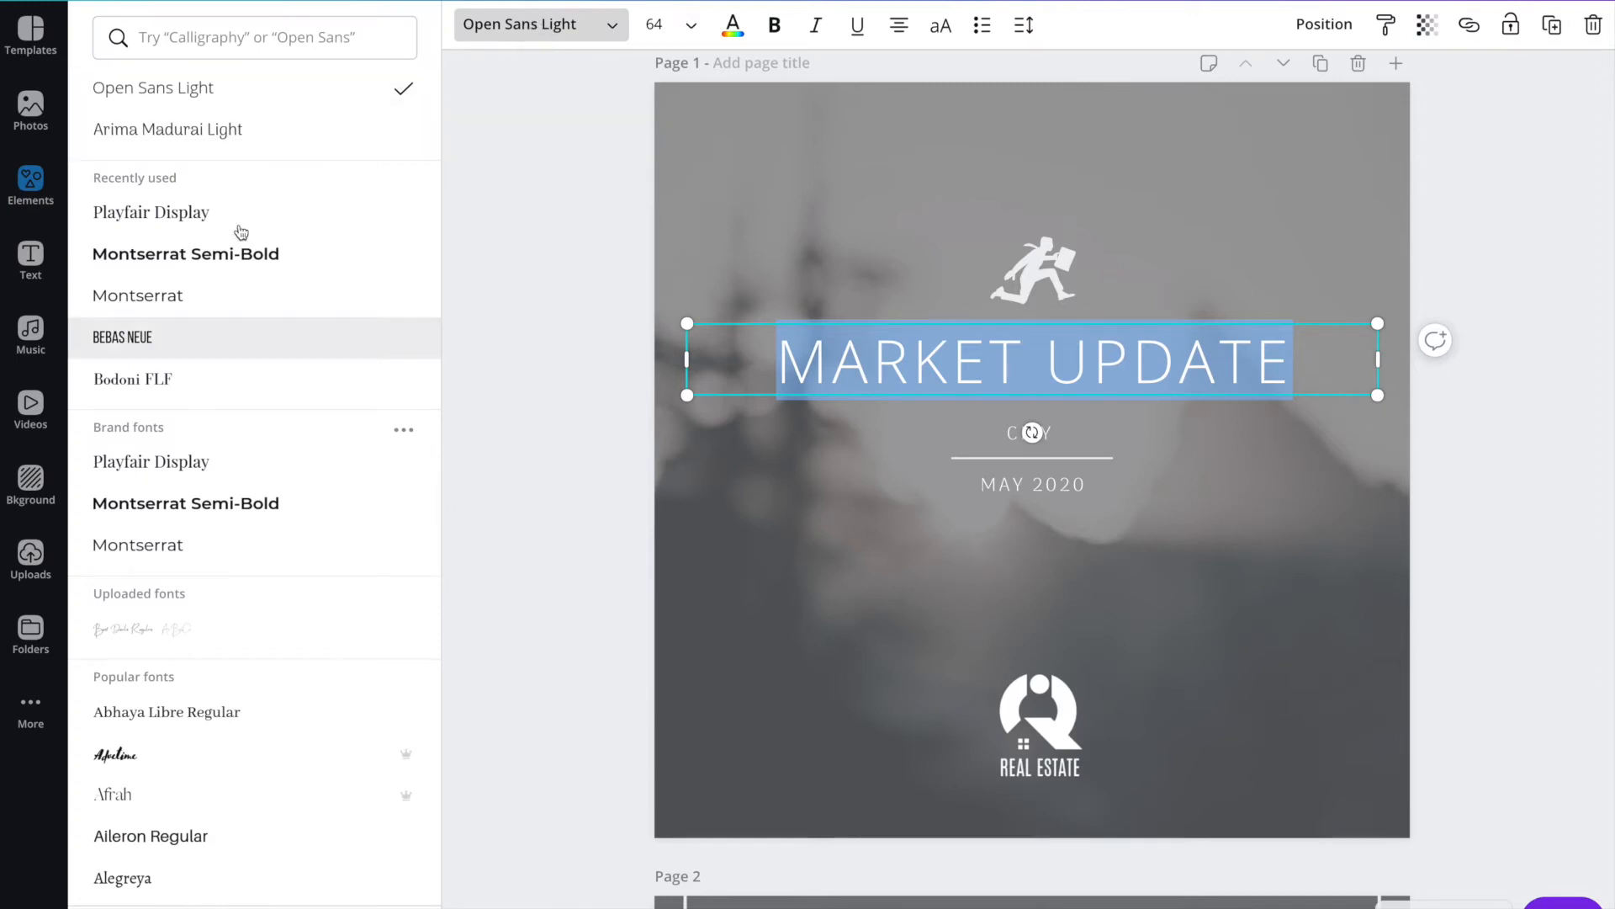
click(234, 40)
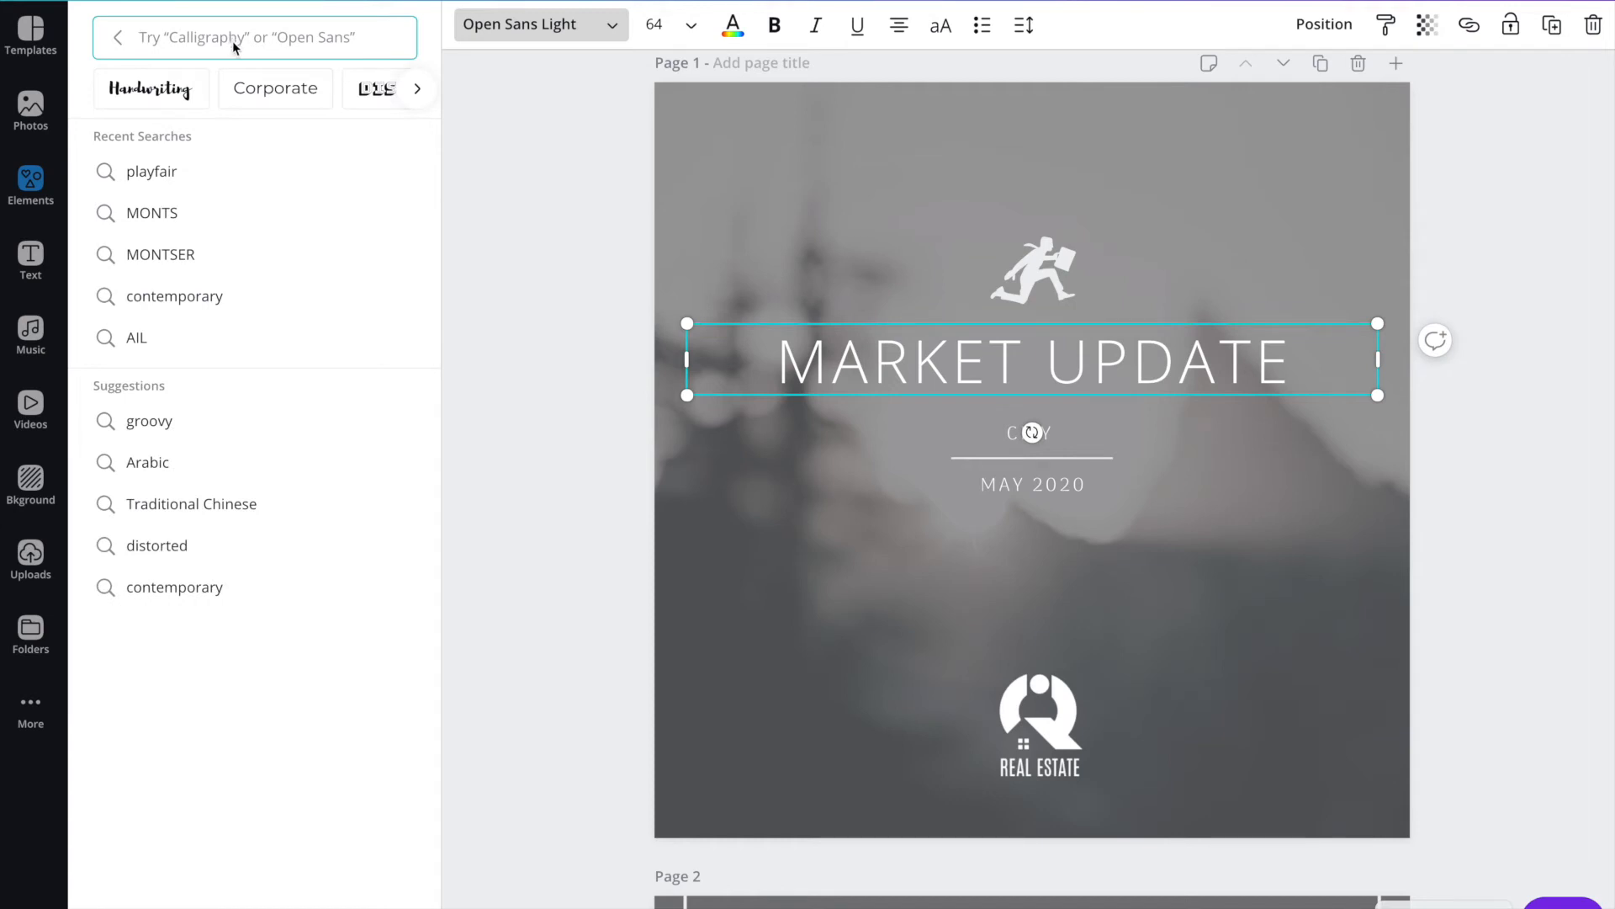
drag(783, 360, 1281, 364)
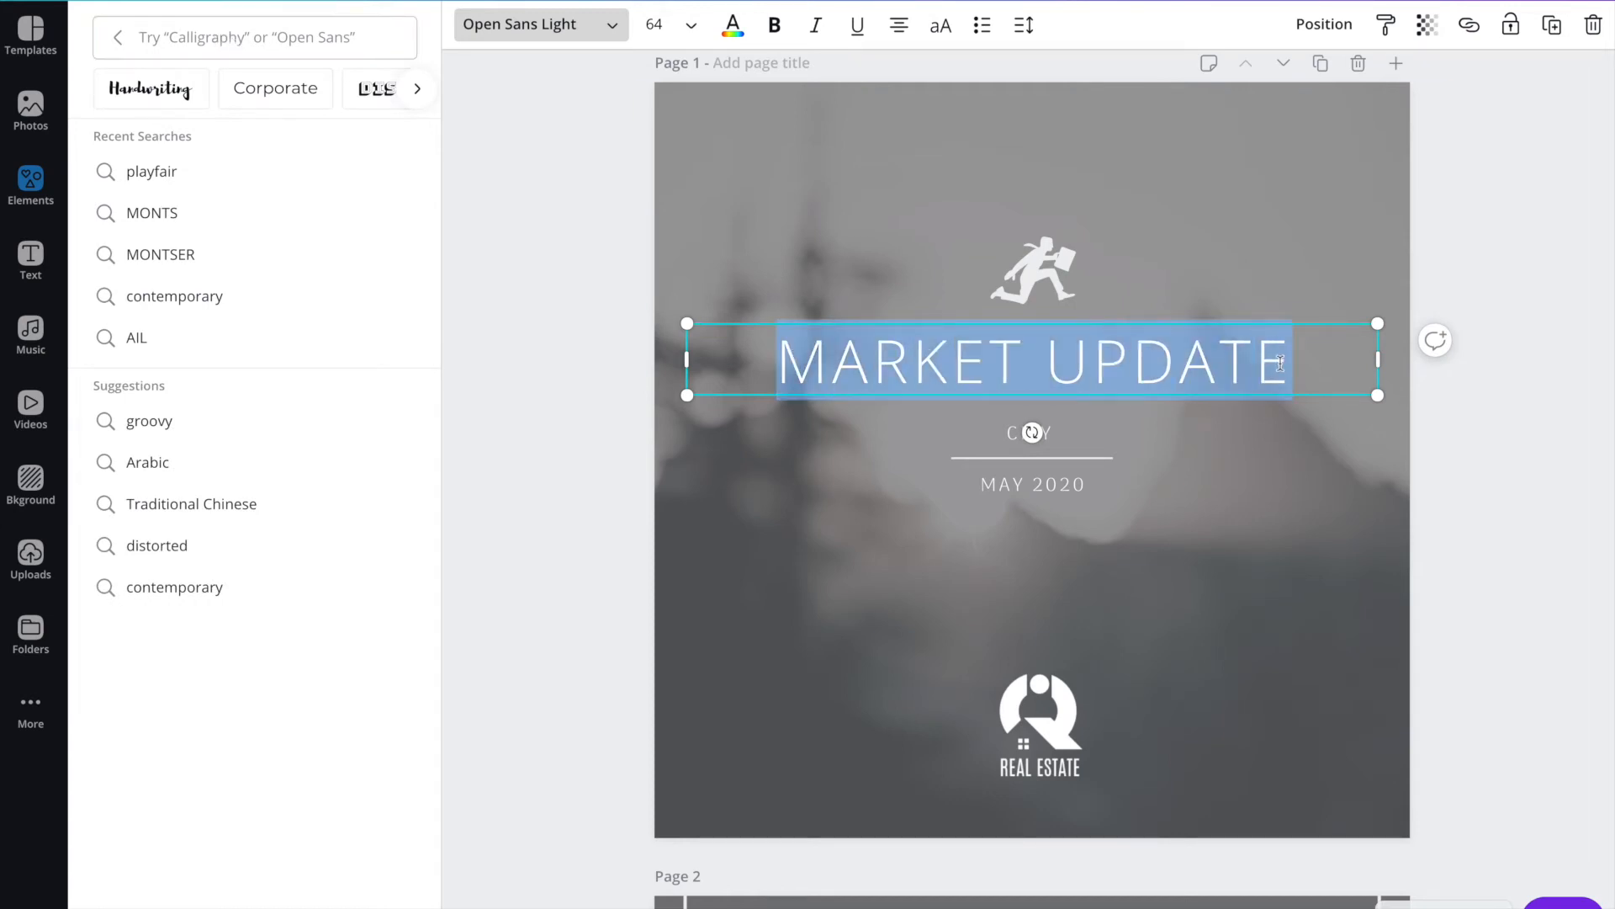
click(735, 31)
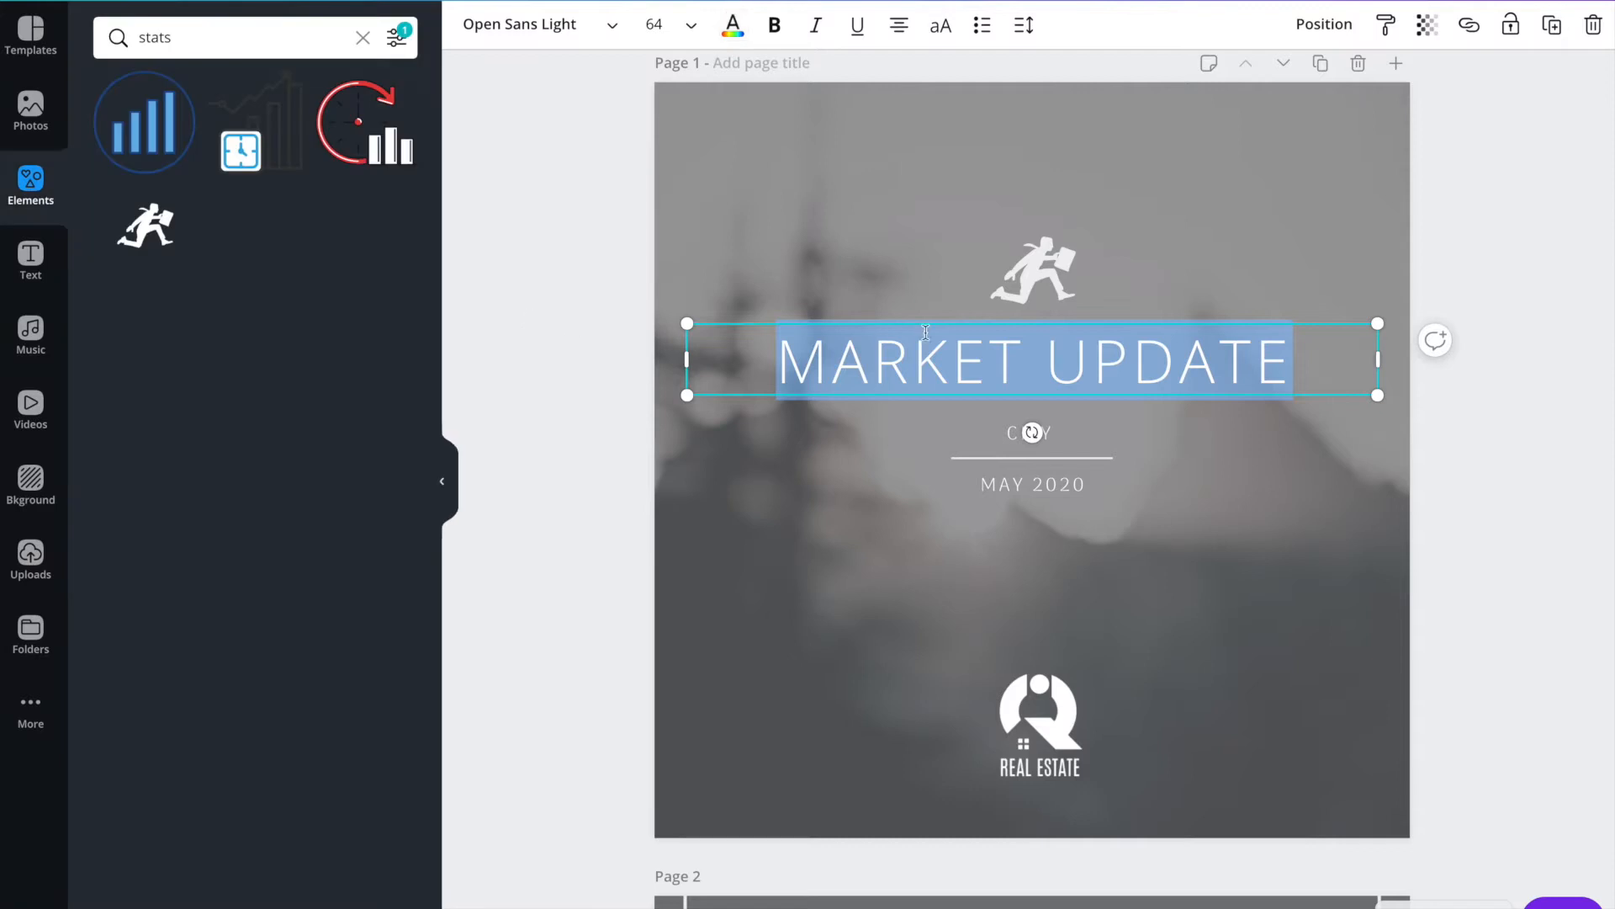
click(969, 362)
Recolour the page 1 overlay rectangle with the dusty pink photo colour and lower its top edge to a height of about 882.
click(789, 162)
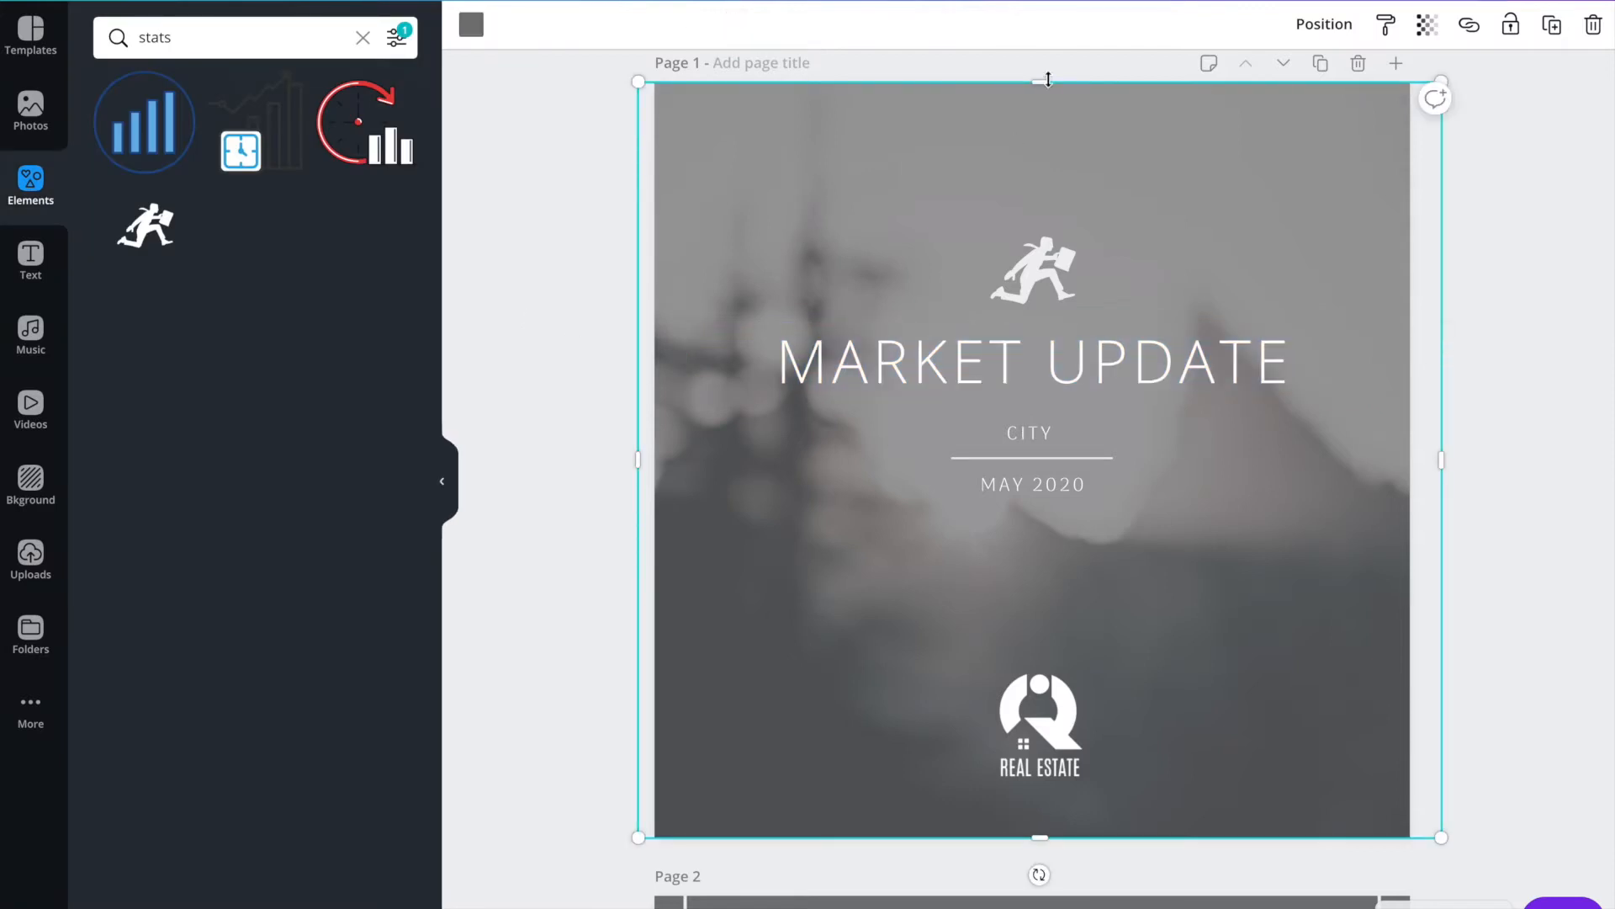
drag(1046, 84, 1049, 132)
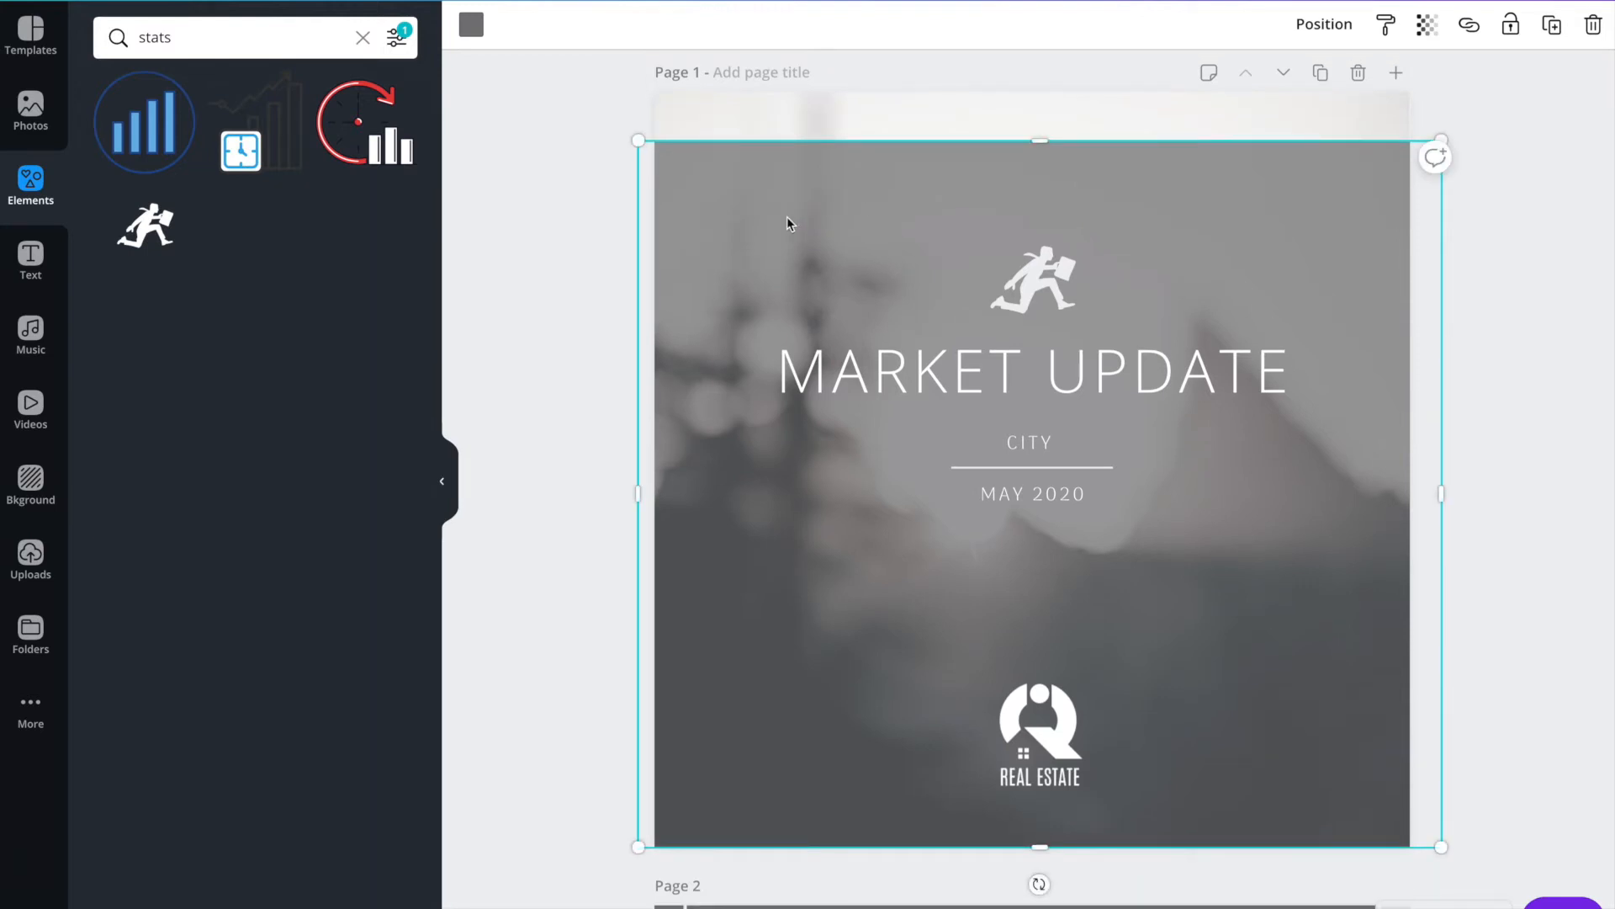
click(472, 31)
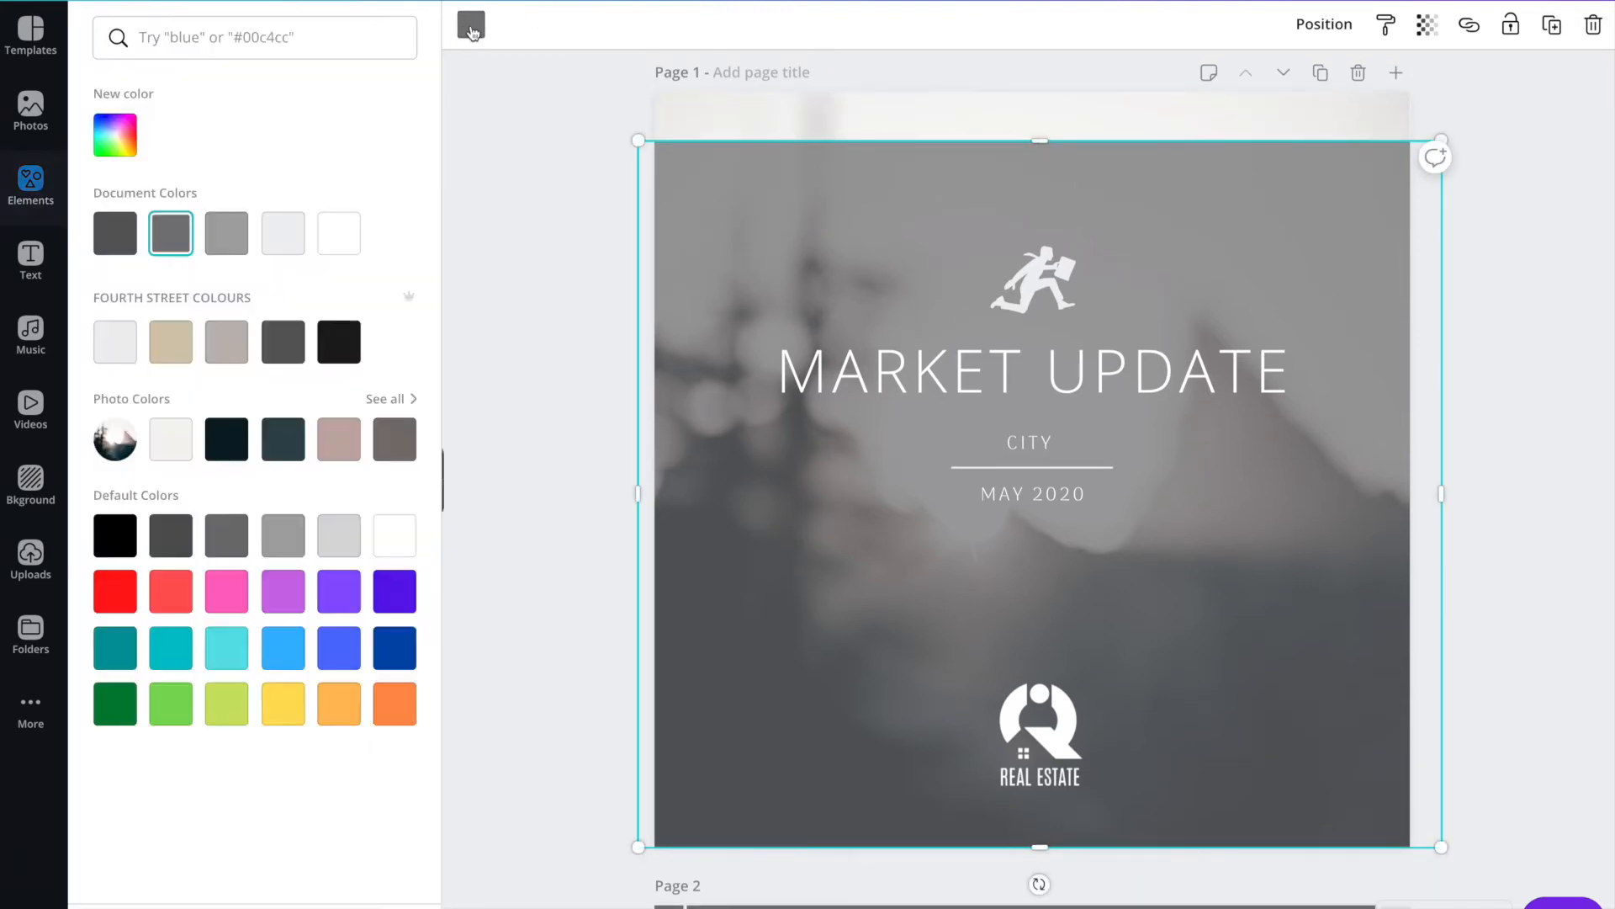
click(349, 446)
click(1087, 158)
drag(1029, 141, 1035, 230)
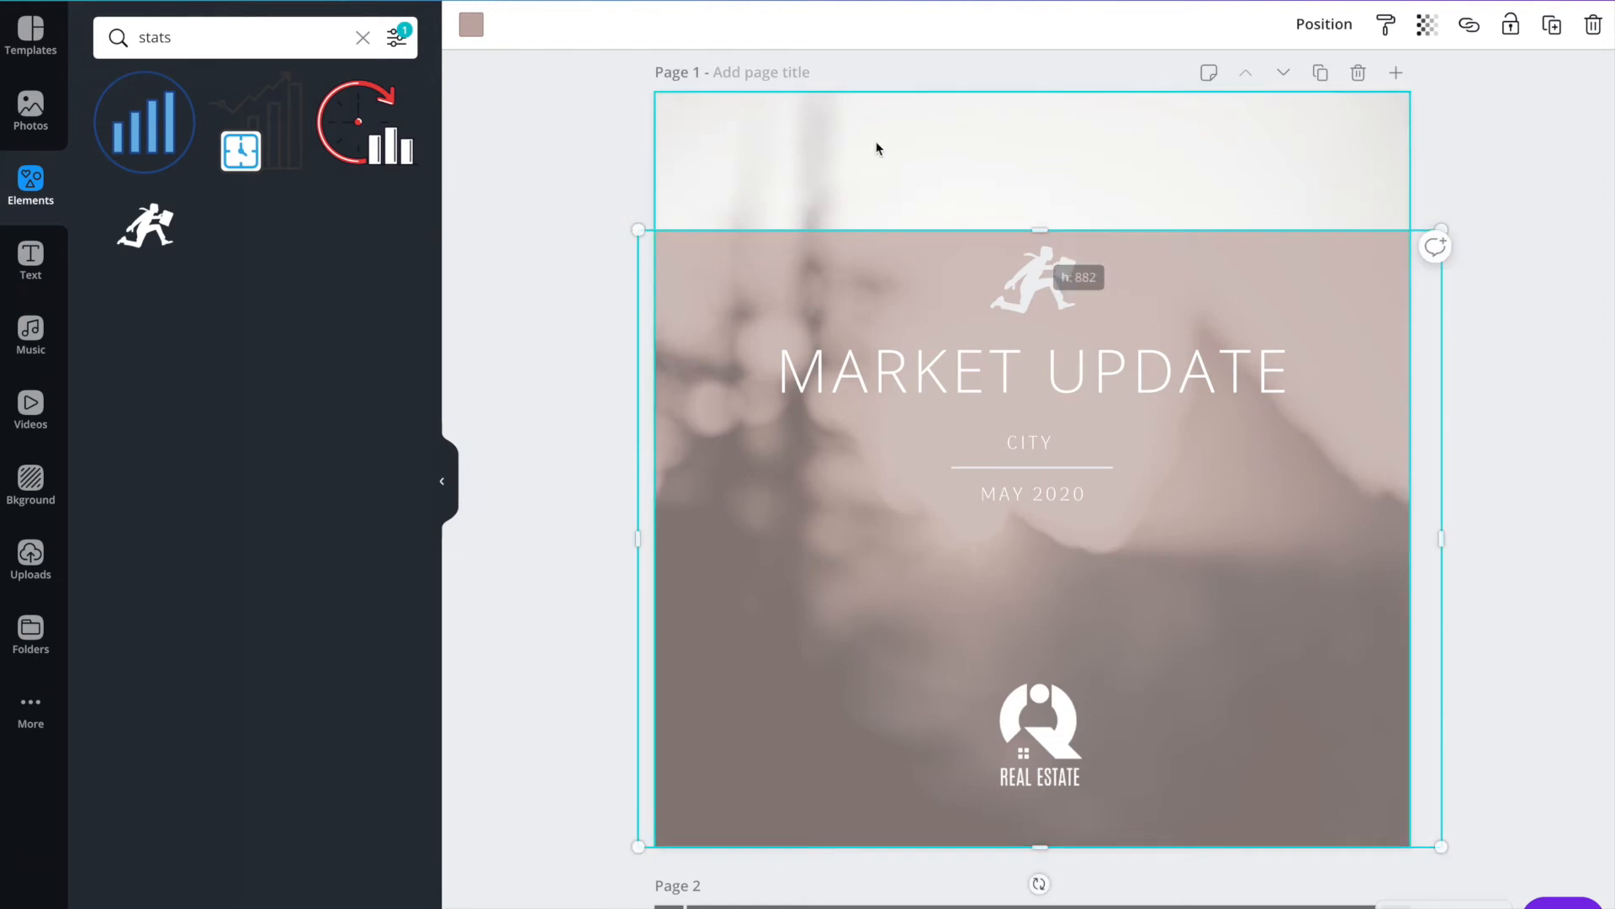
Select the page 1 background photo and search the photo library for BLURRY CITY.
click(834, 153)
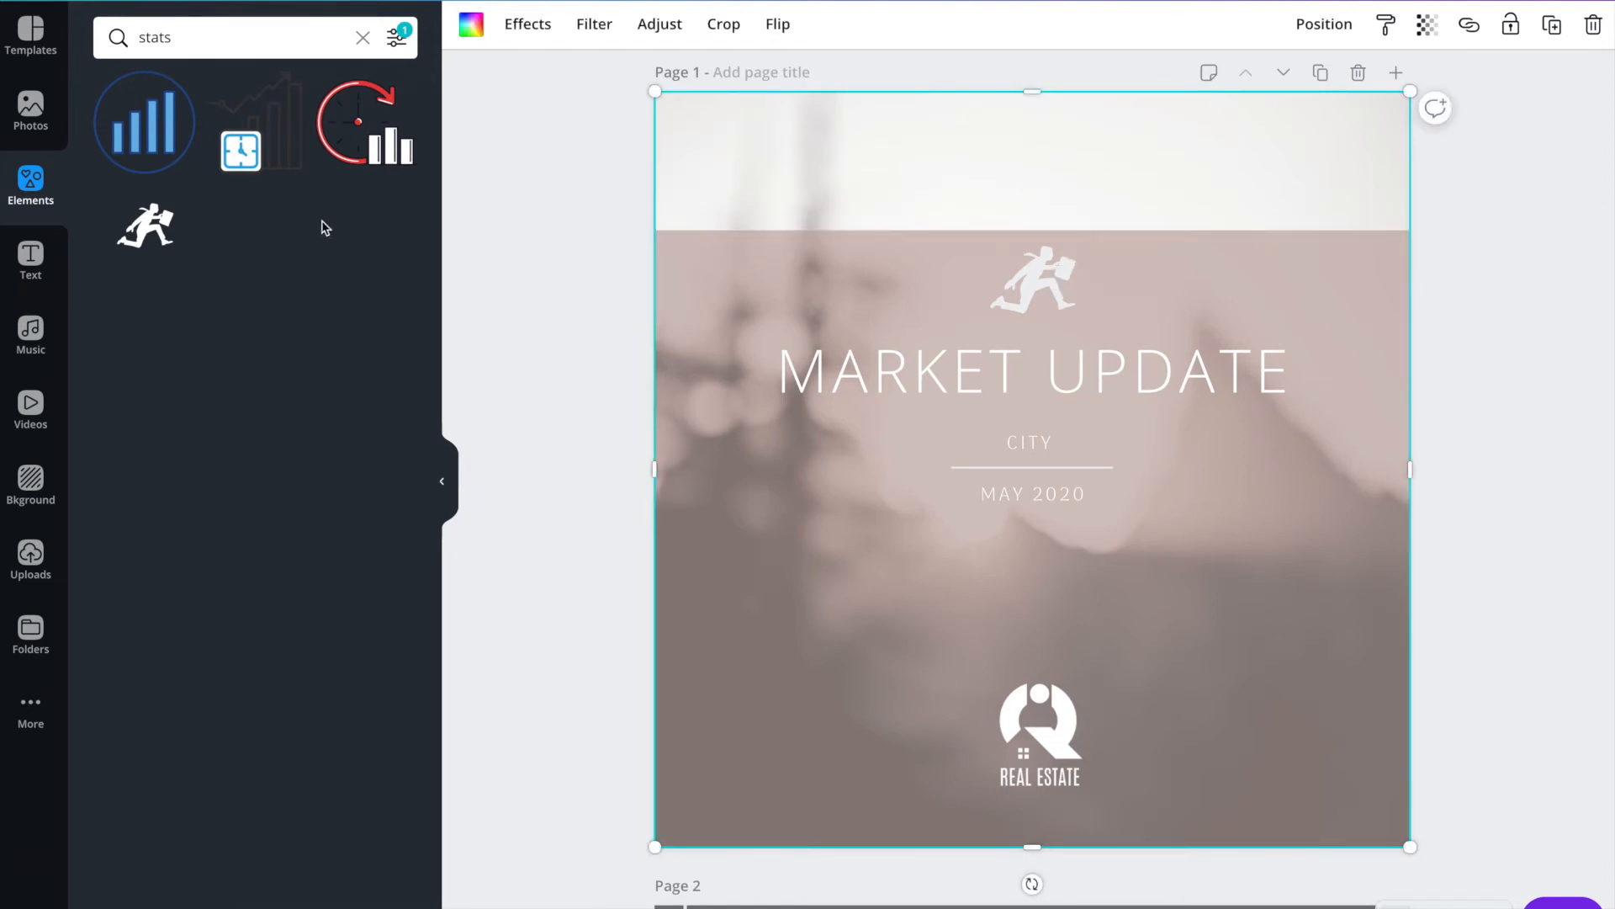
click(30, 108)
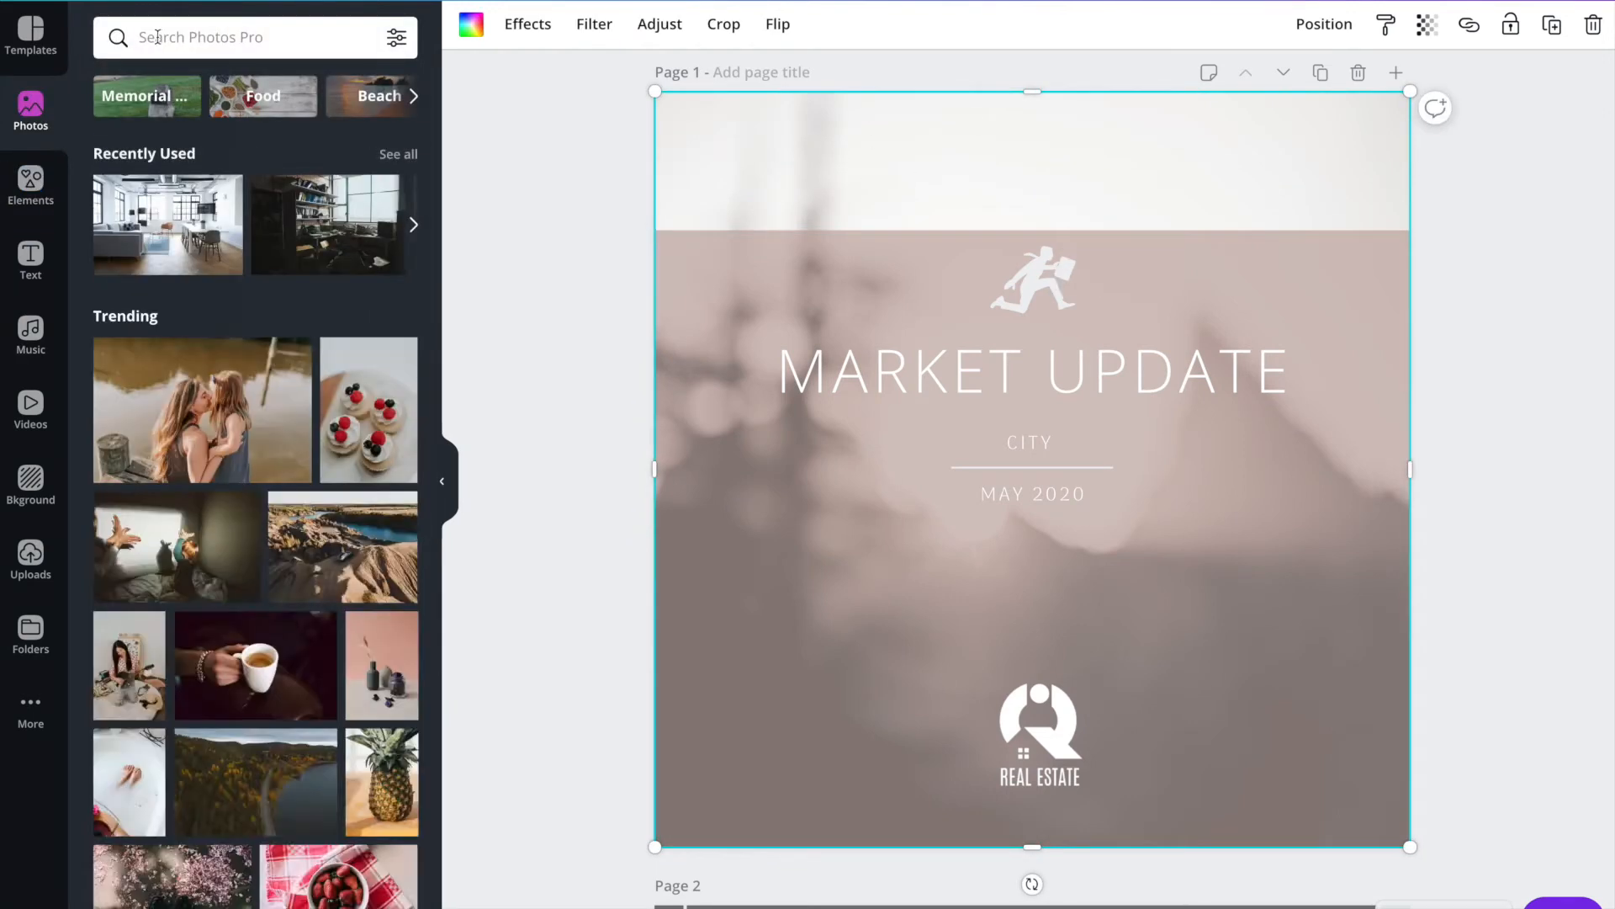
click(157, 37)
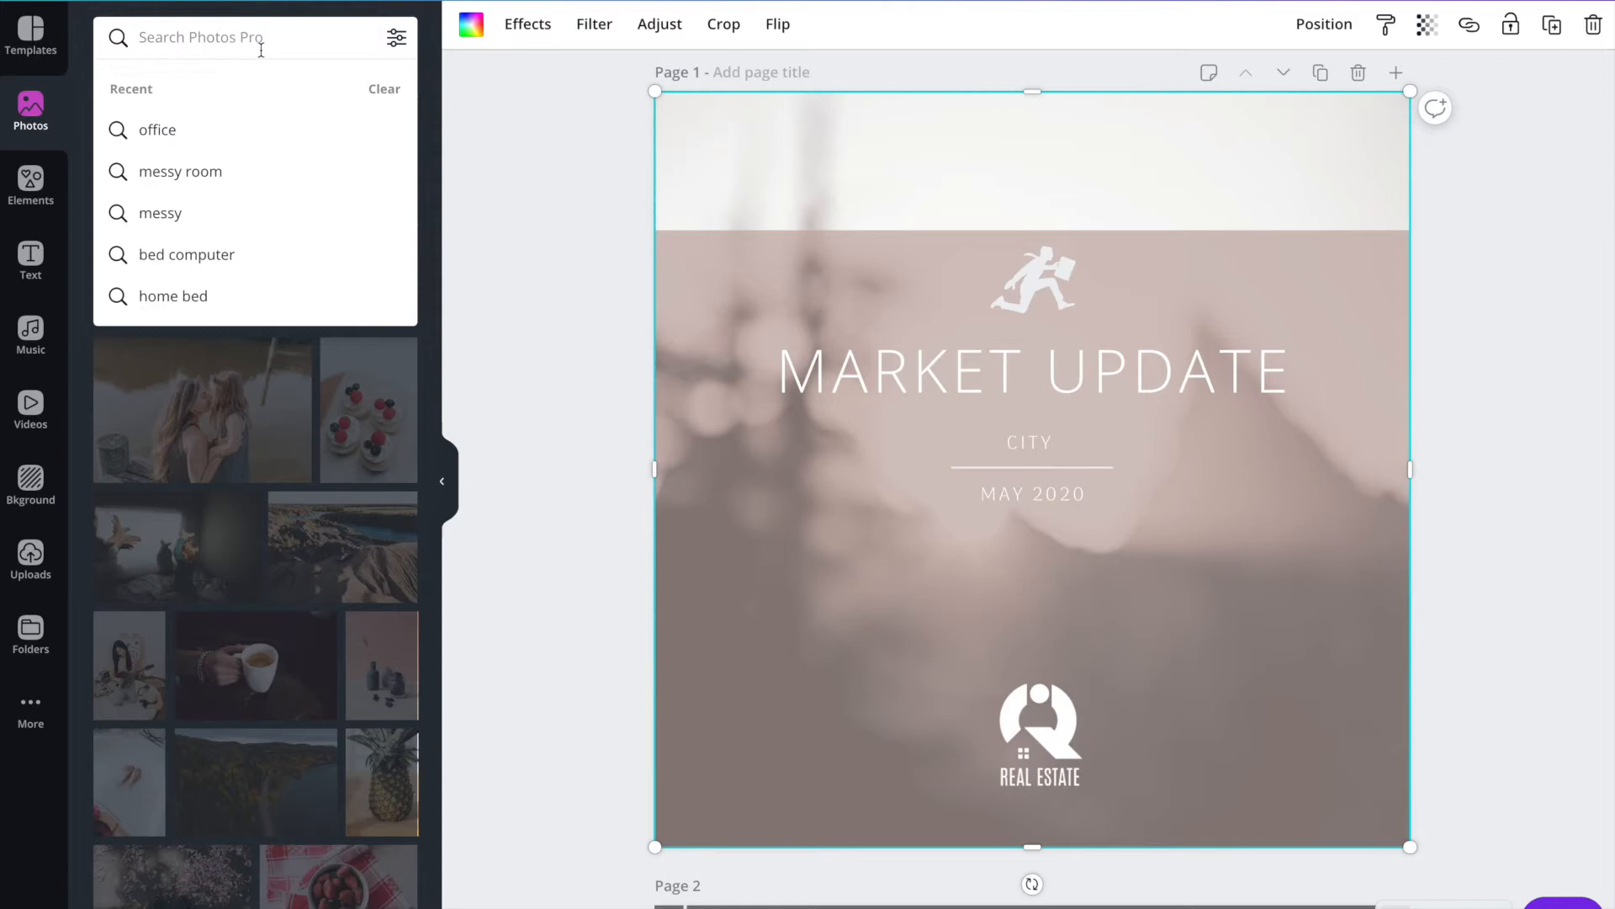
text(blurry)
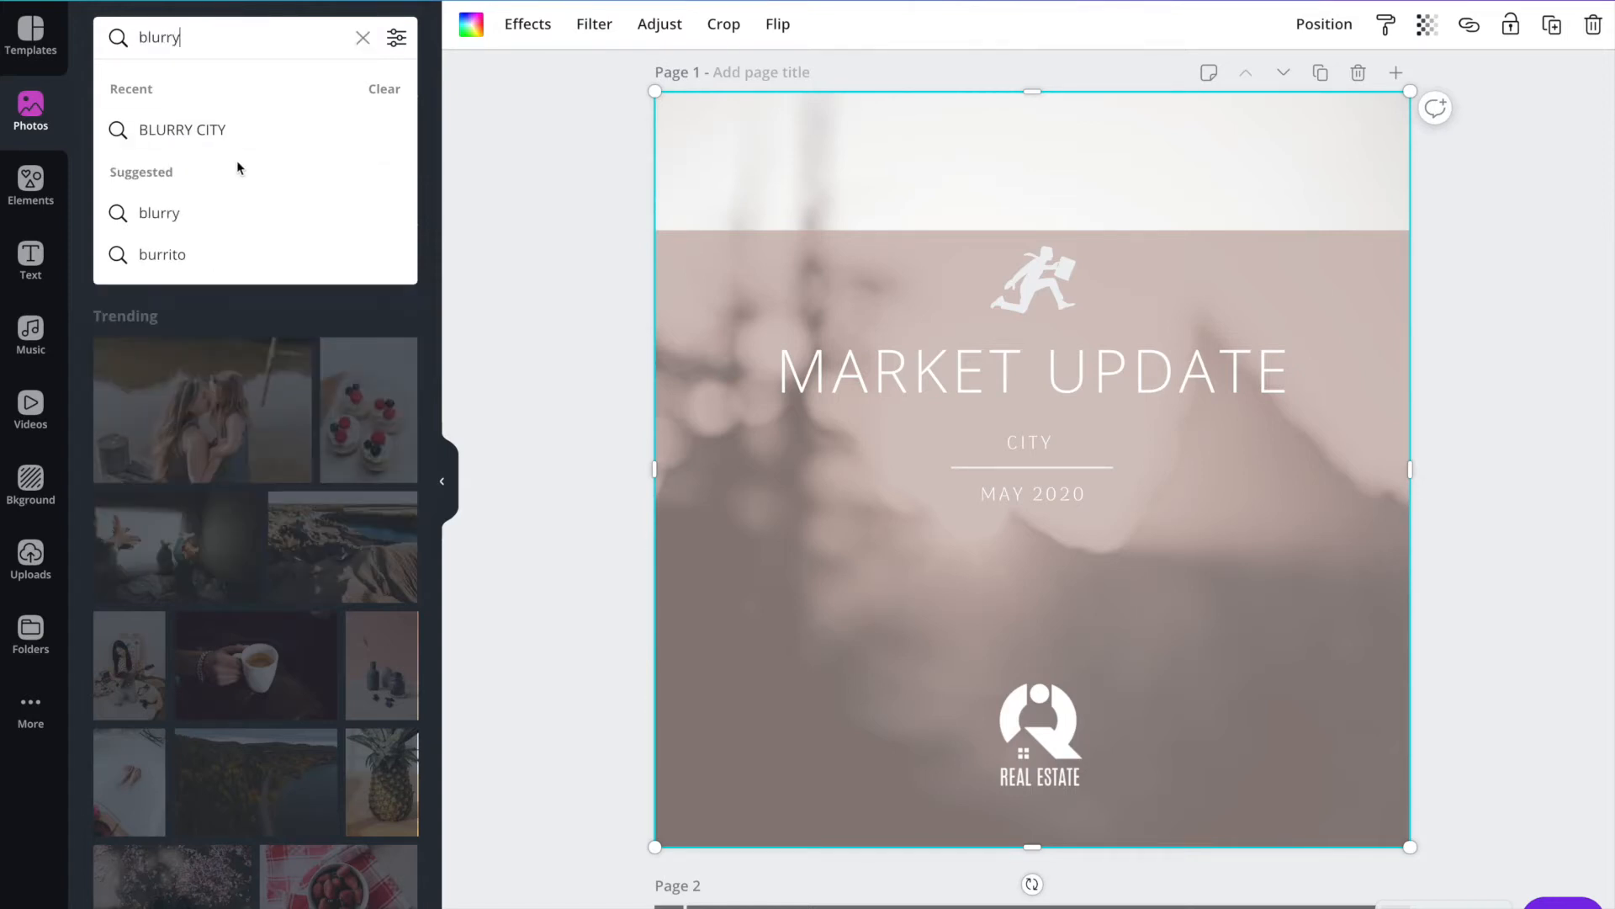
click(220, 133)
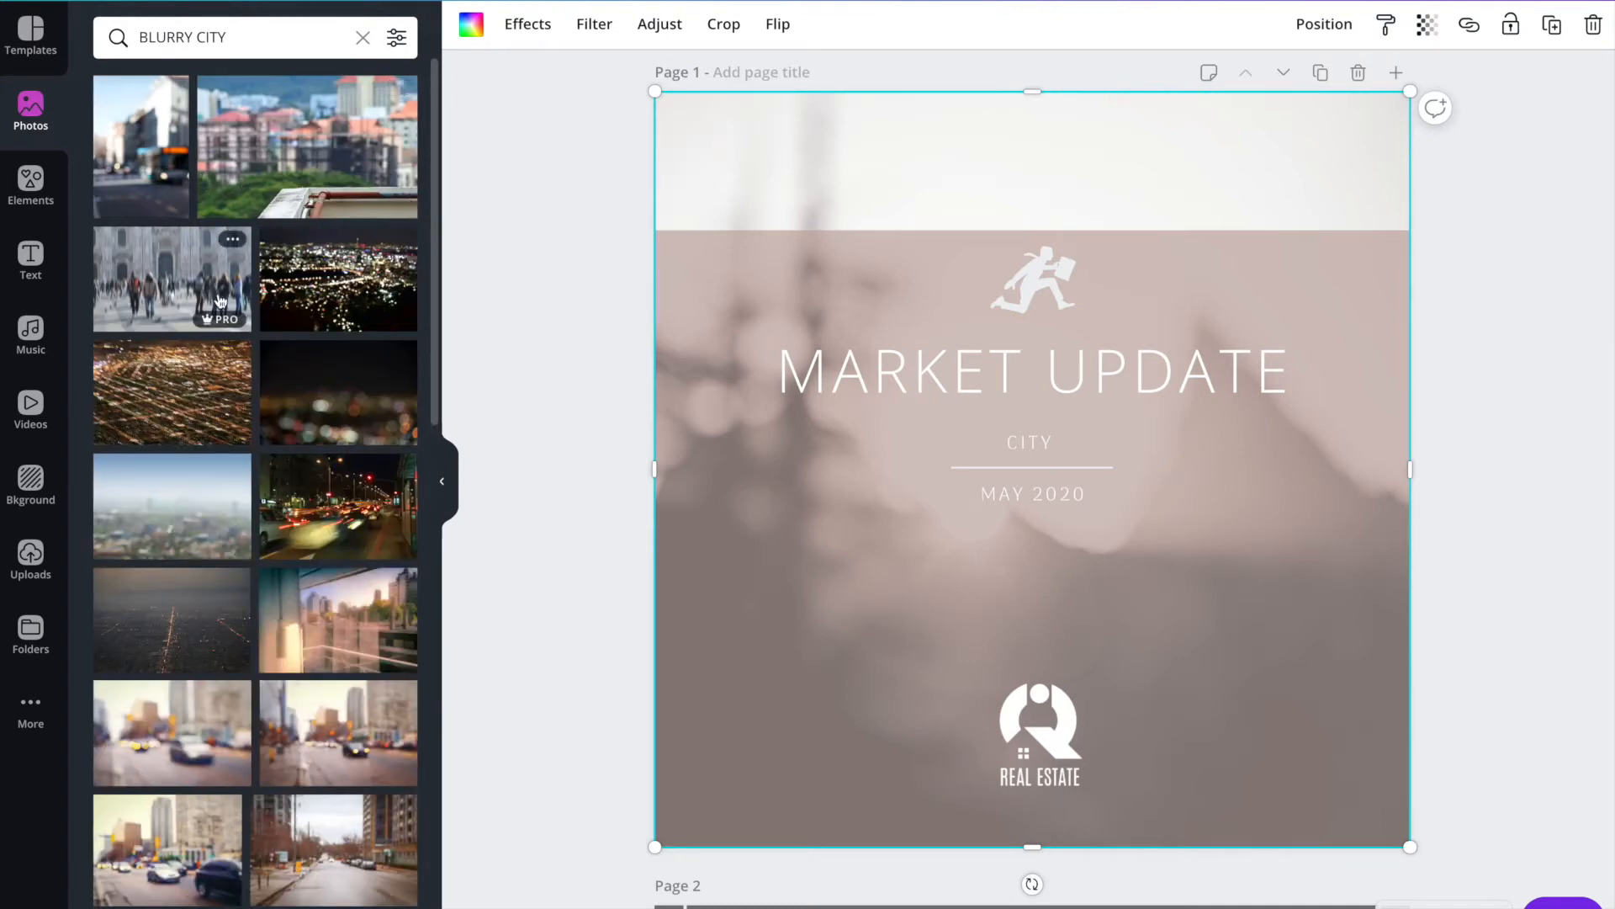
Try the blurred street photo with red car tail lights as the page 1 background.
scroll(171, 294, down, 15)
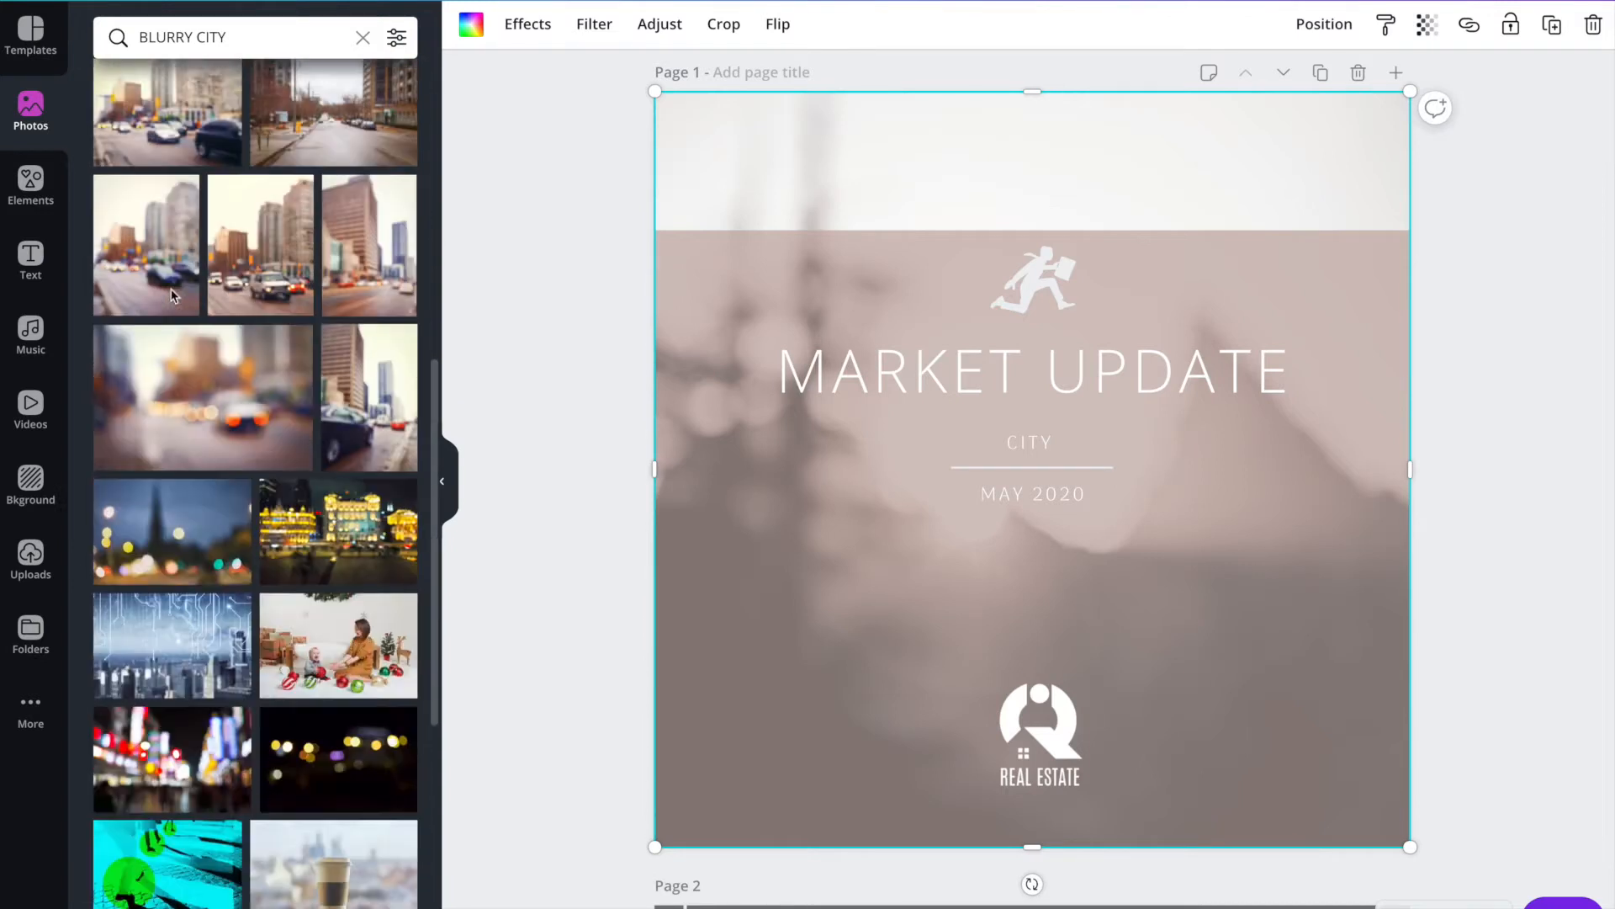
drag(170, 157, 778, 175)
click(749, 259)
Limit the BLURRY CITY photo results to free pictures.
click(396, 42)
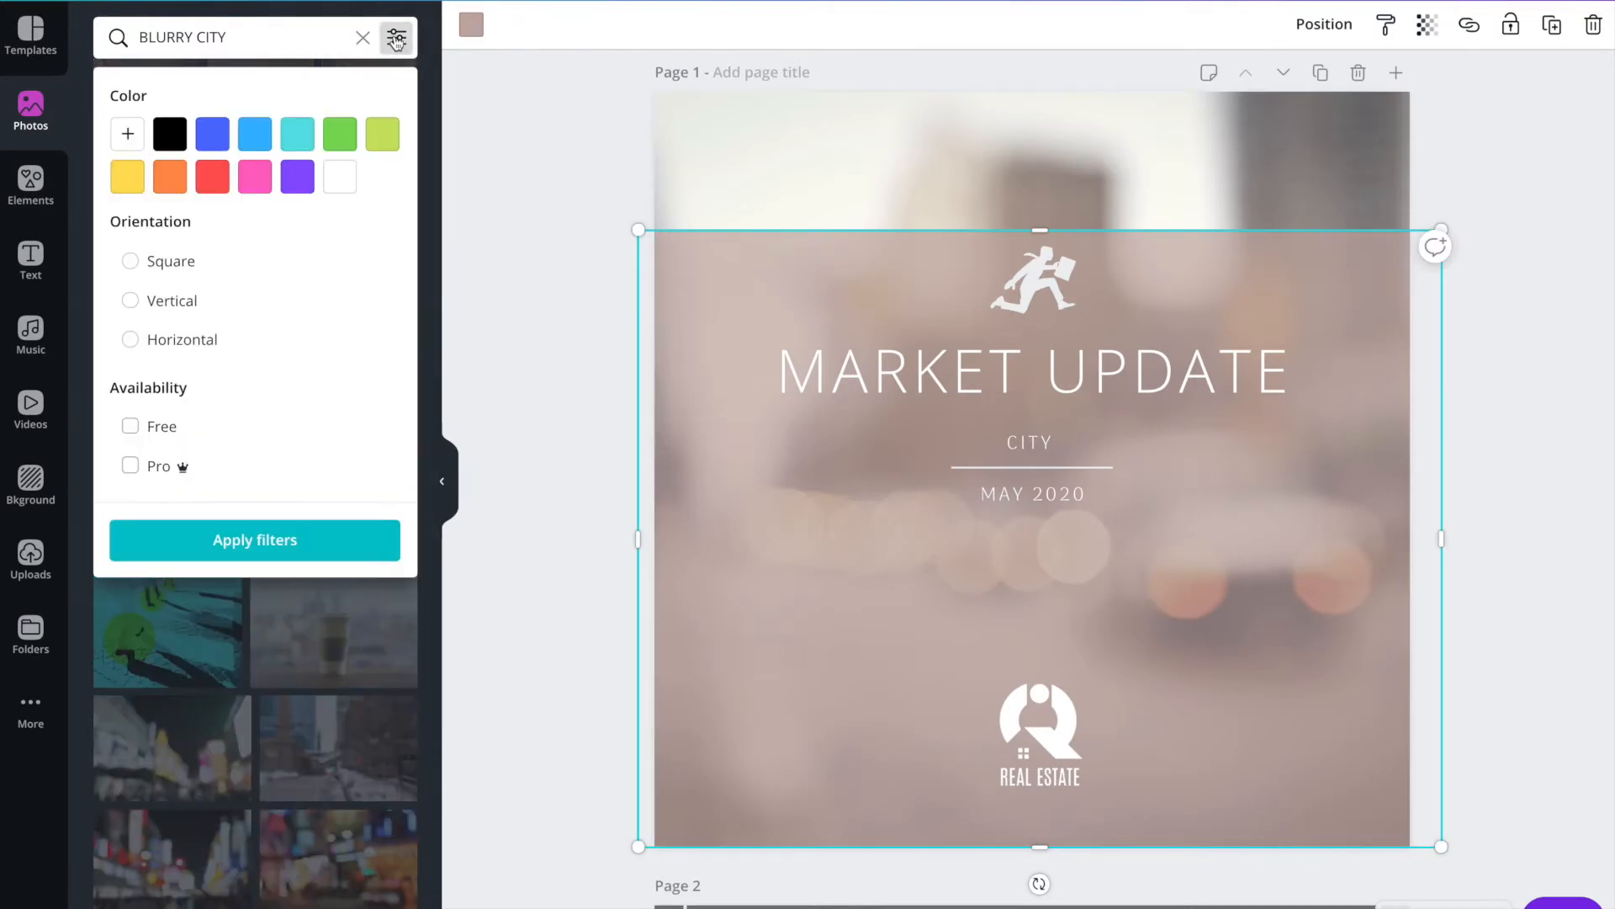
click(213, 425)
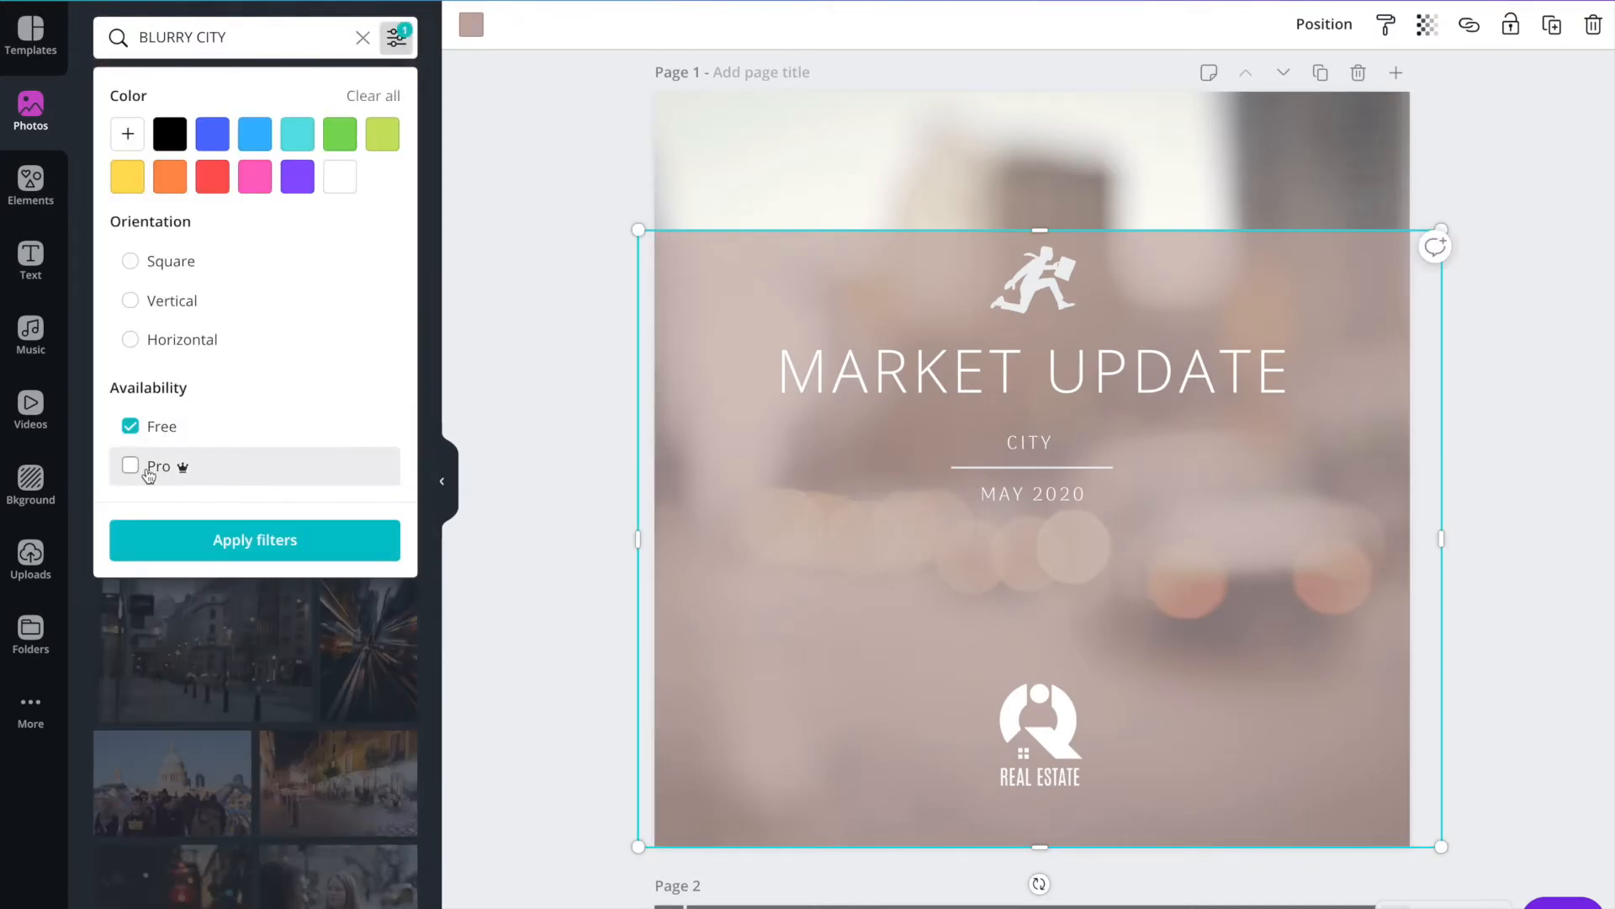
click(524, 328)
click(749, 248)
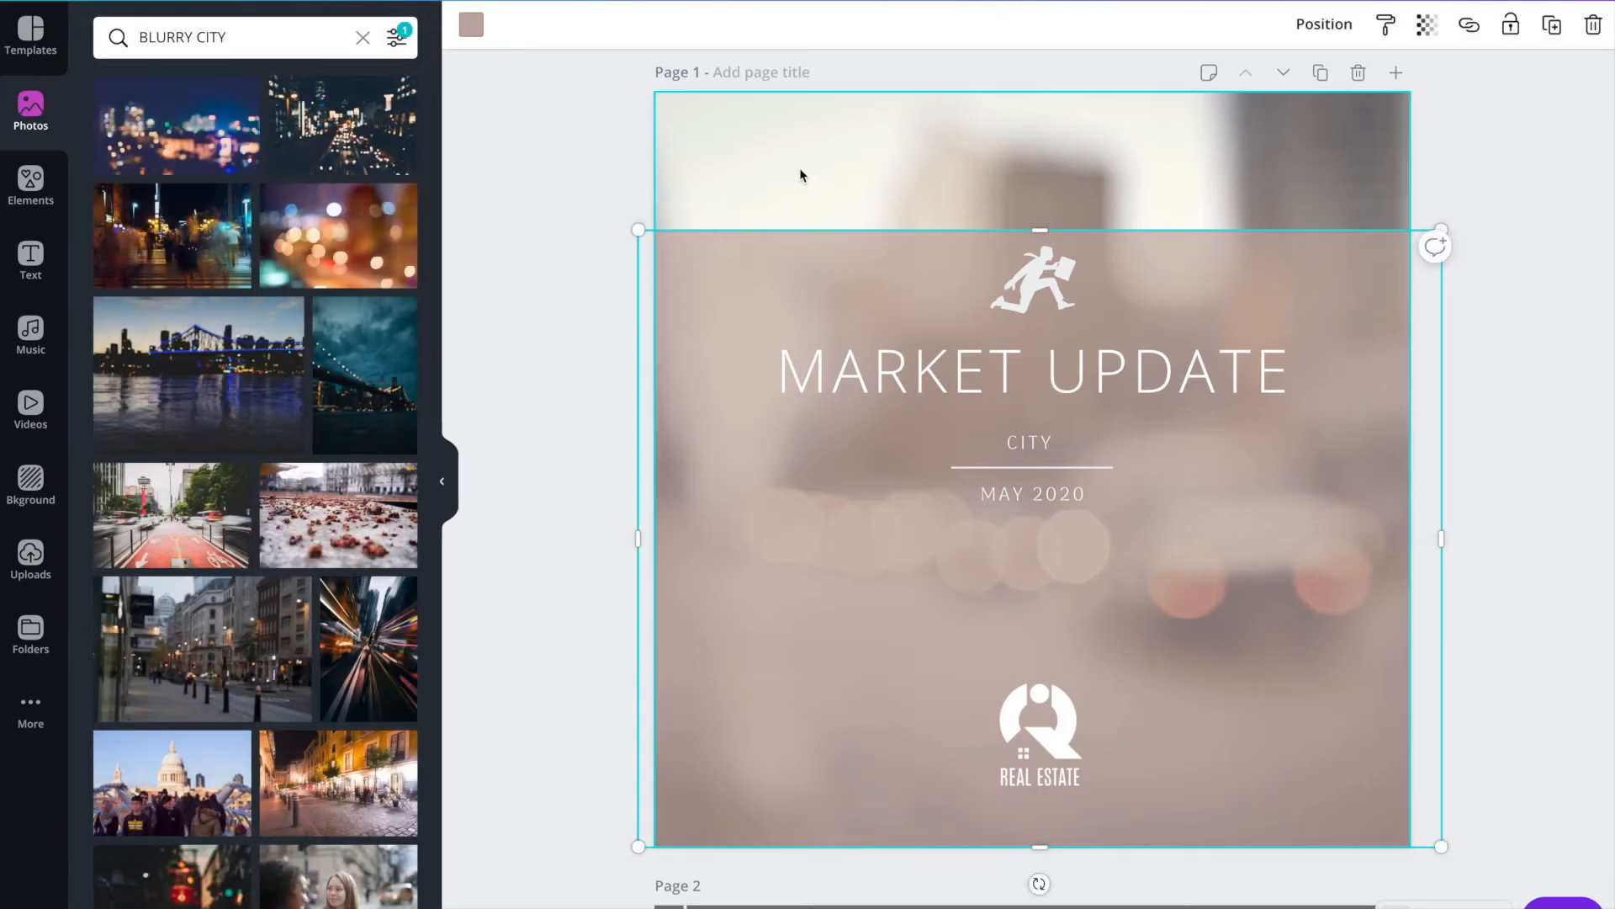
Undo the last background photo change and set the photo availability filter to both Free and Pro.
key(super+z)
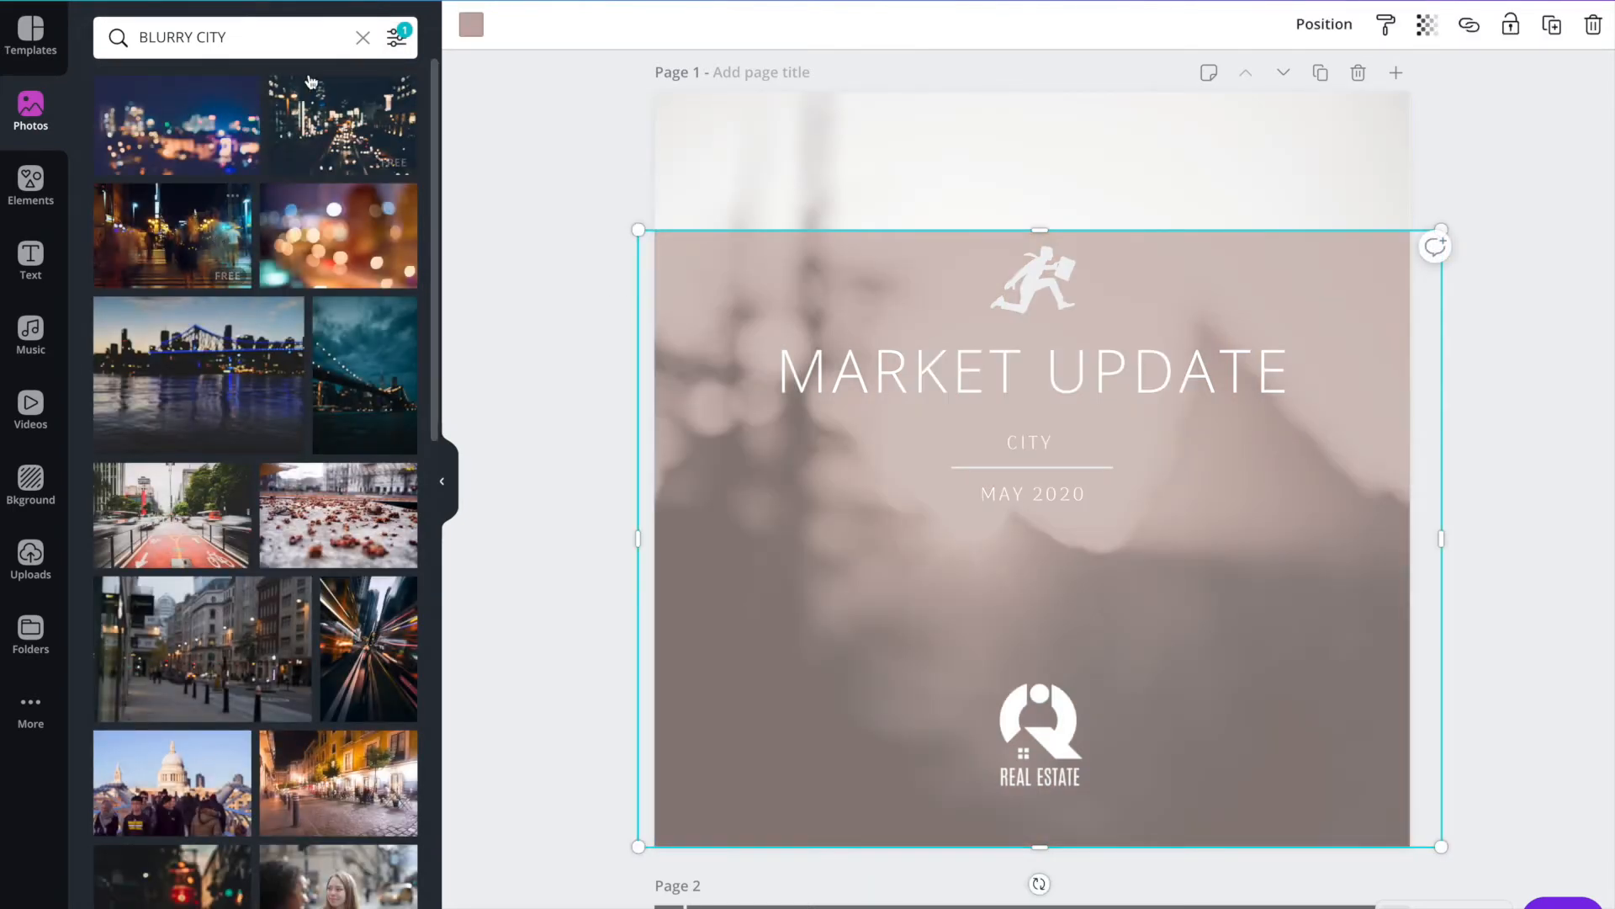
click(396, 37)
click(132, 465)
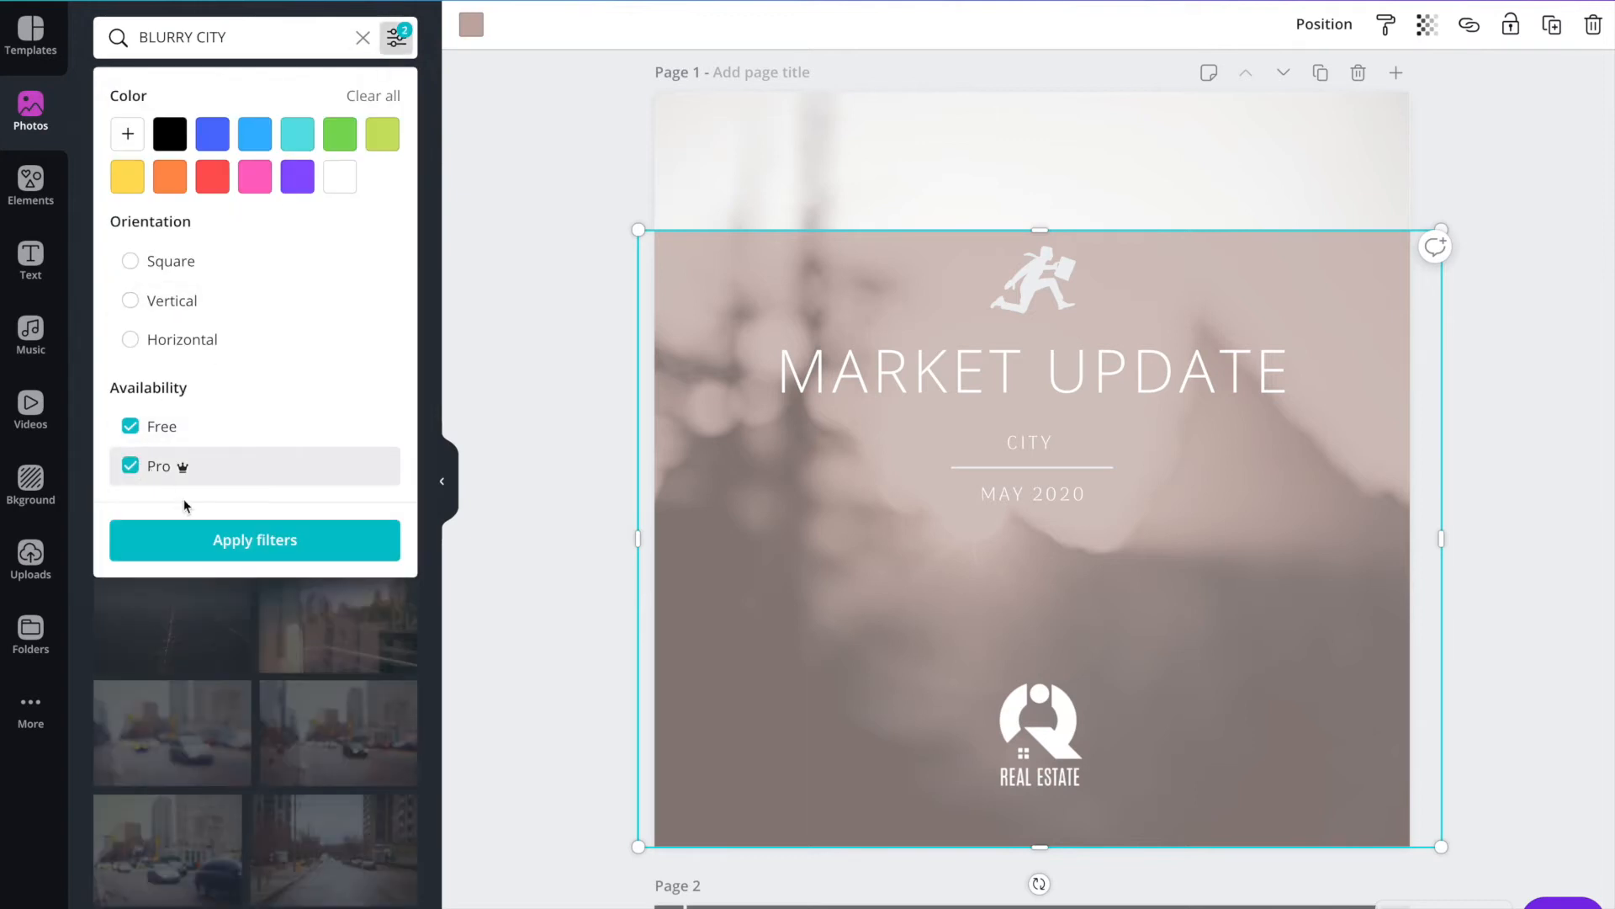
click(187, 537)
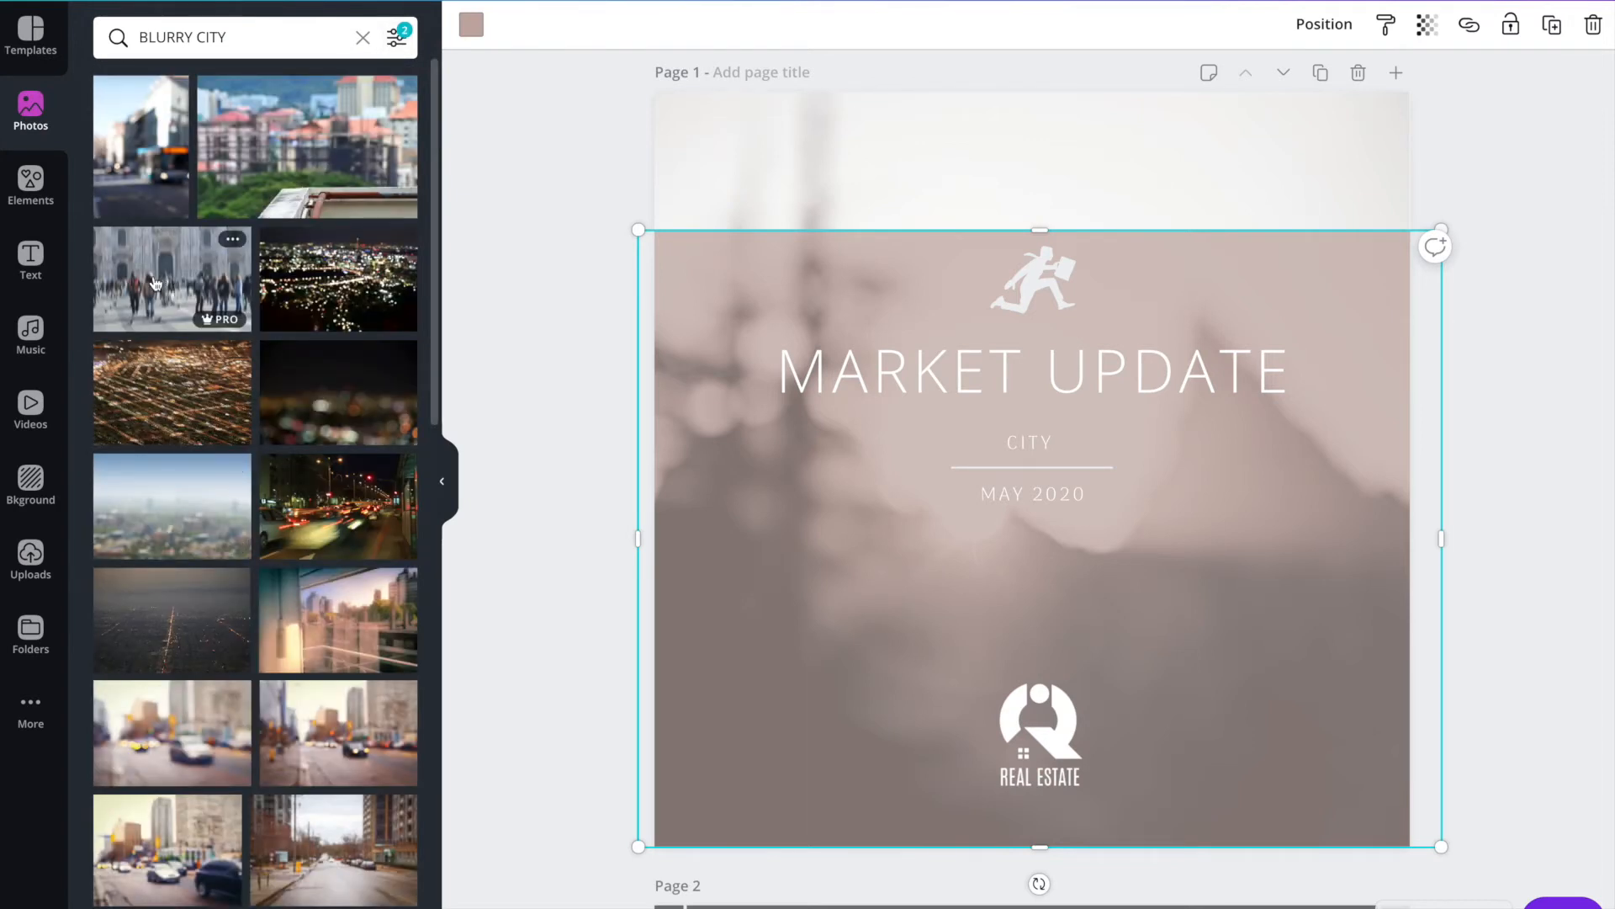
Replace the page 1 background with a blurred street photo of cars and tall buildings, and shift the picture slightly left within its crop.
scroll(155, 284, down, 6)
drag(151, 246, 750, 181)
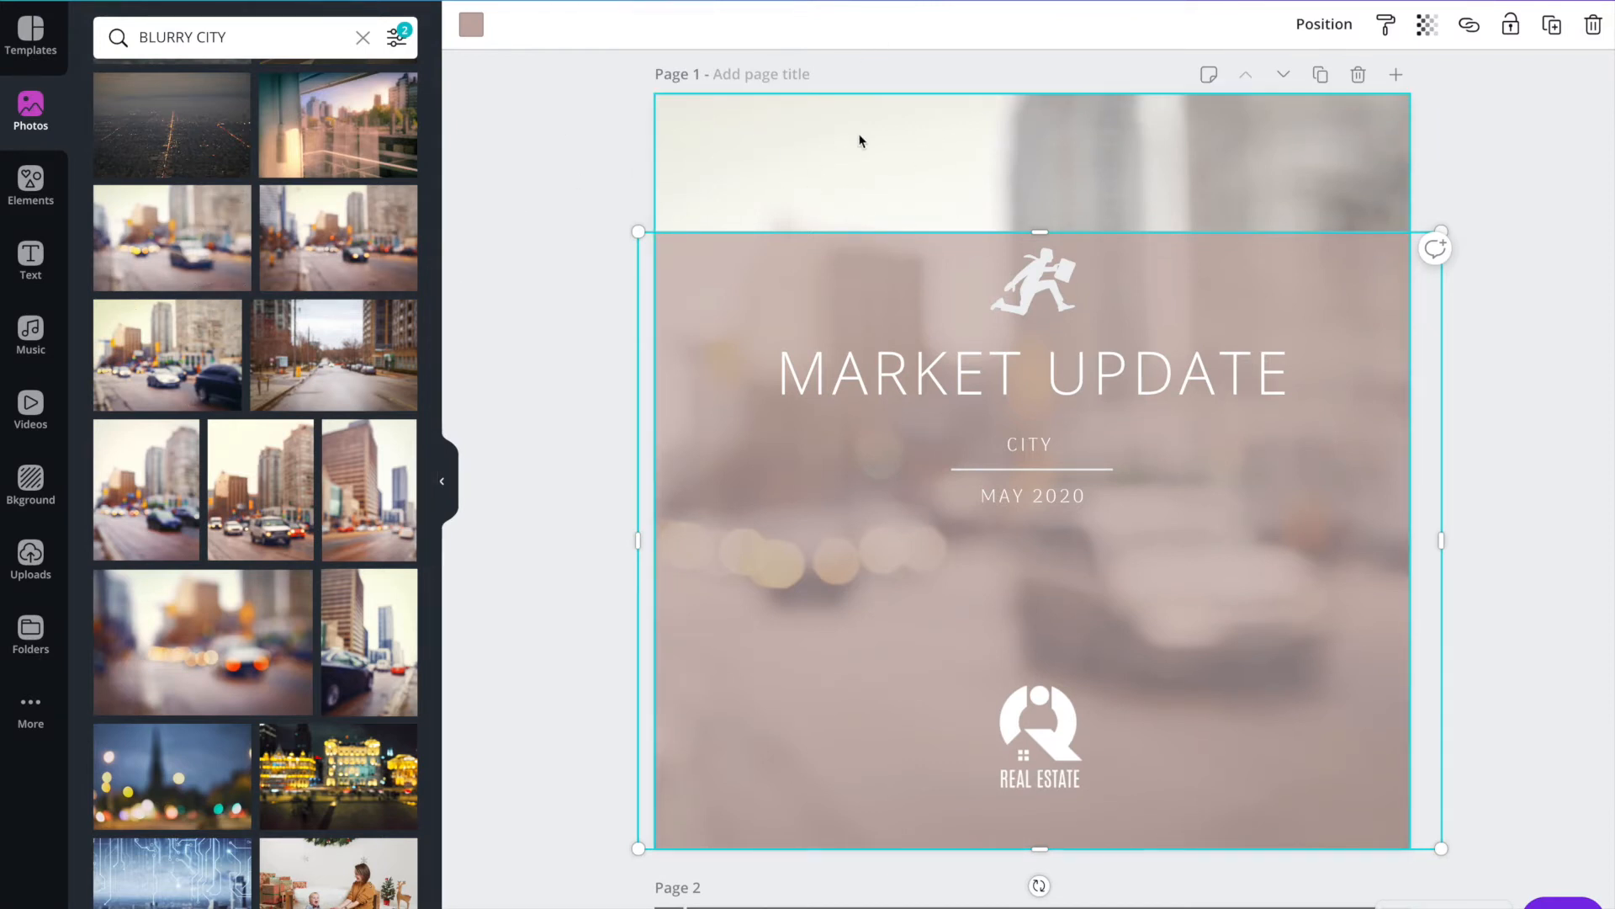
click(879, 152)
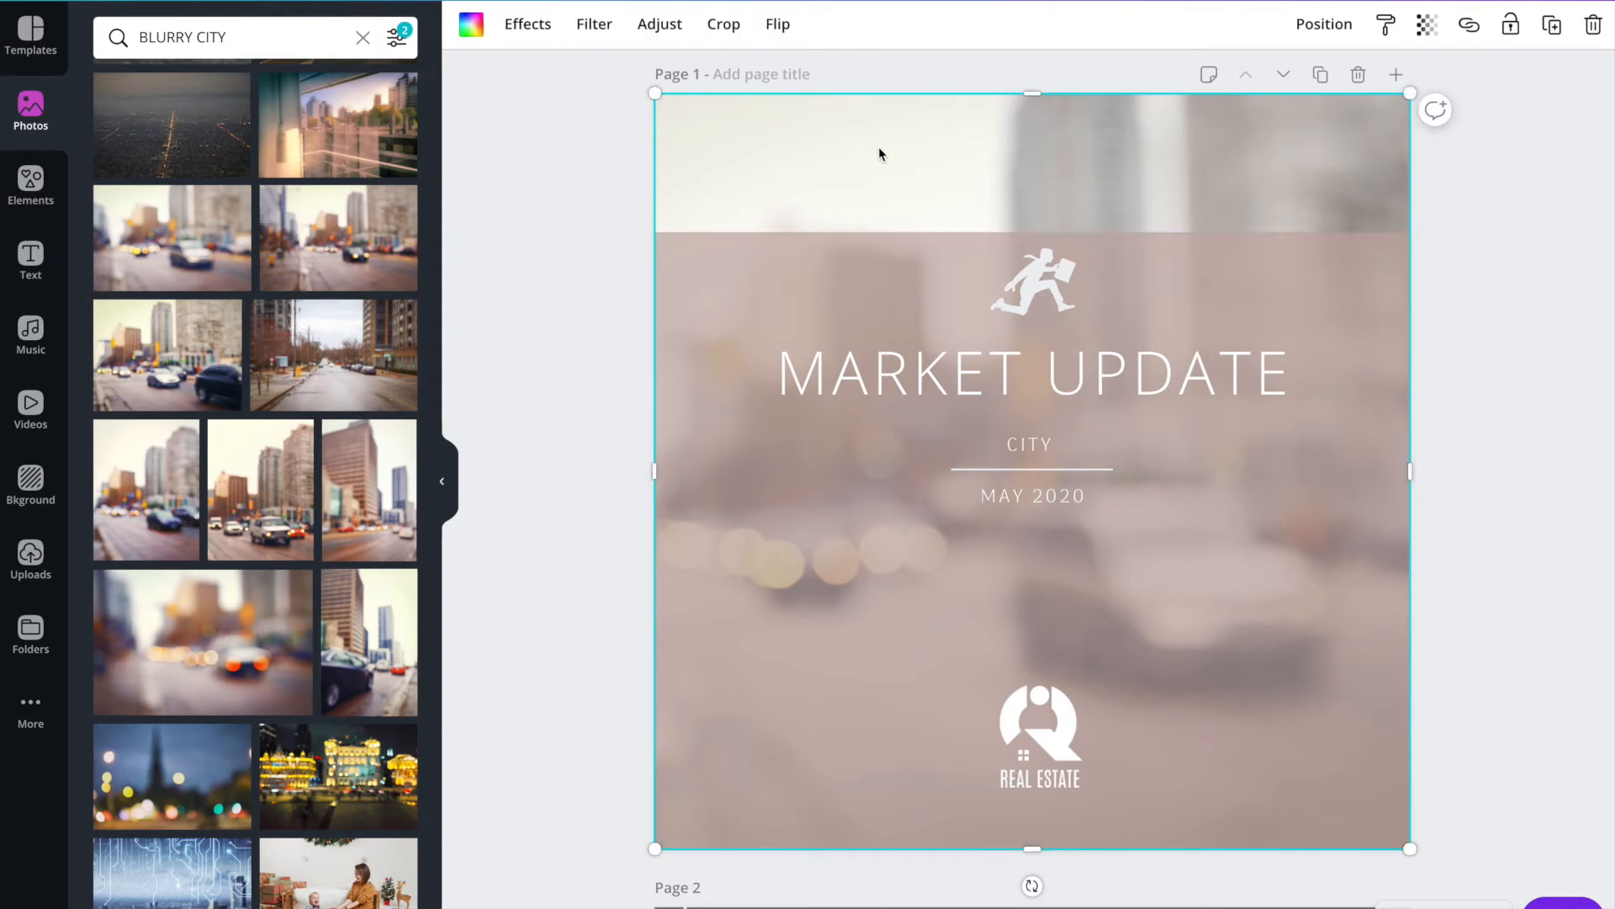
double_click(818, 165)
drag(988, 166, 901, 170)
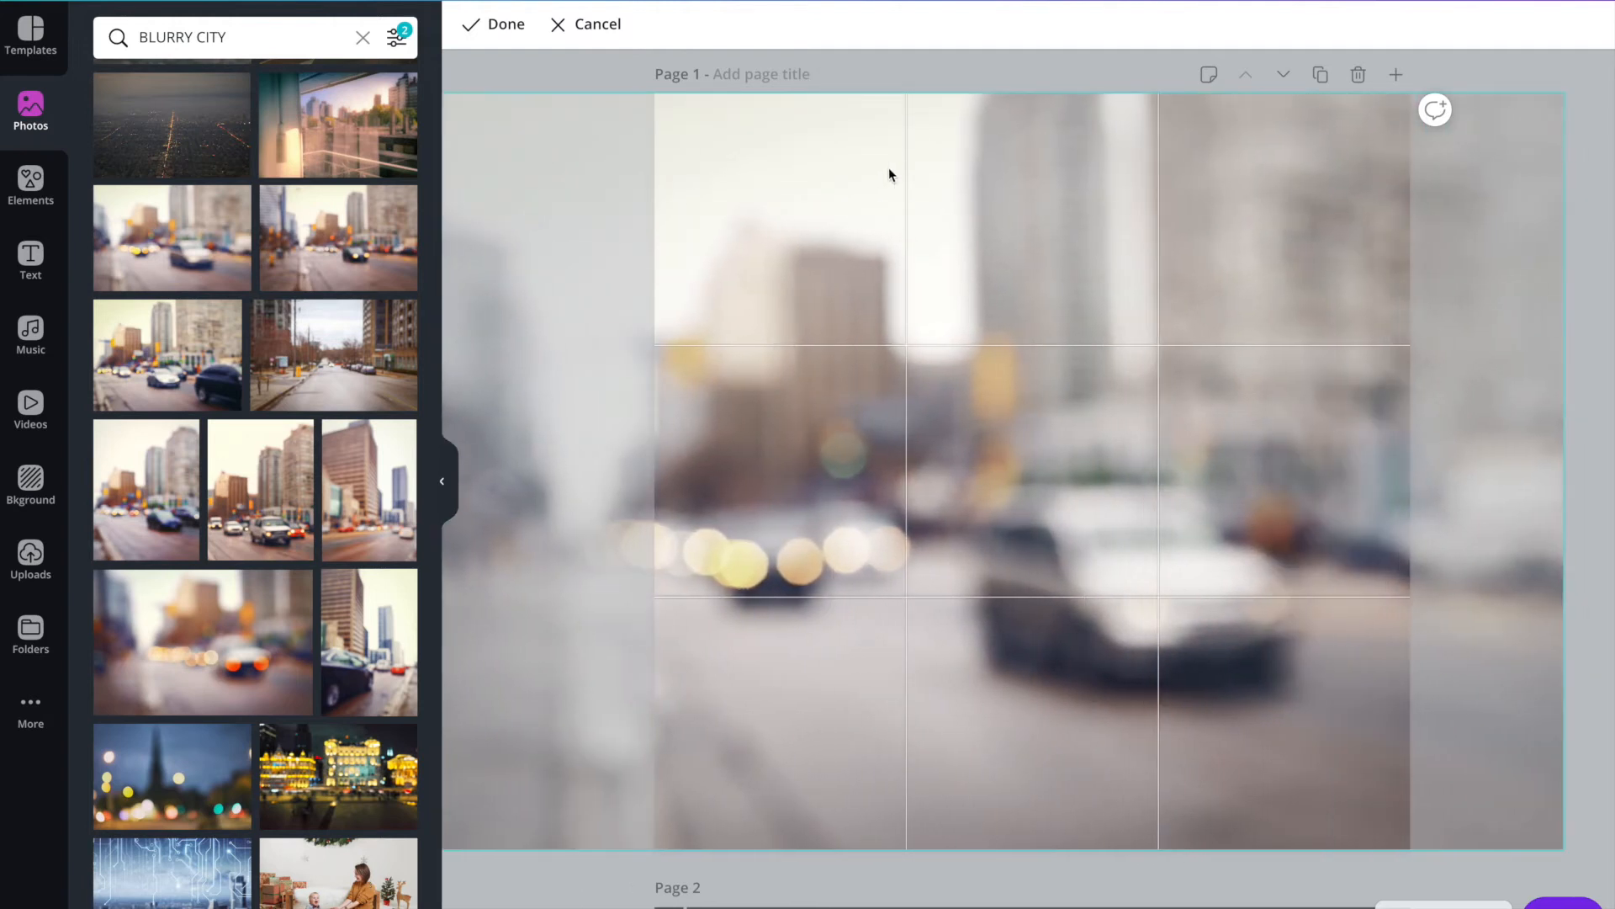
click(493, 24)
Stretch the page 1 overlay rectangle upward so it covers the whole background photo.
click(896, 301)
drag(1040, 237, 1032, 86)
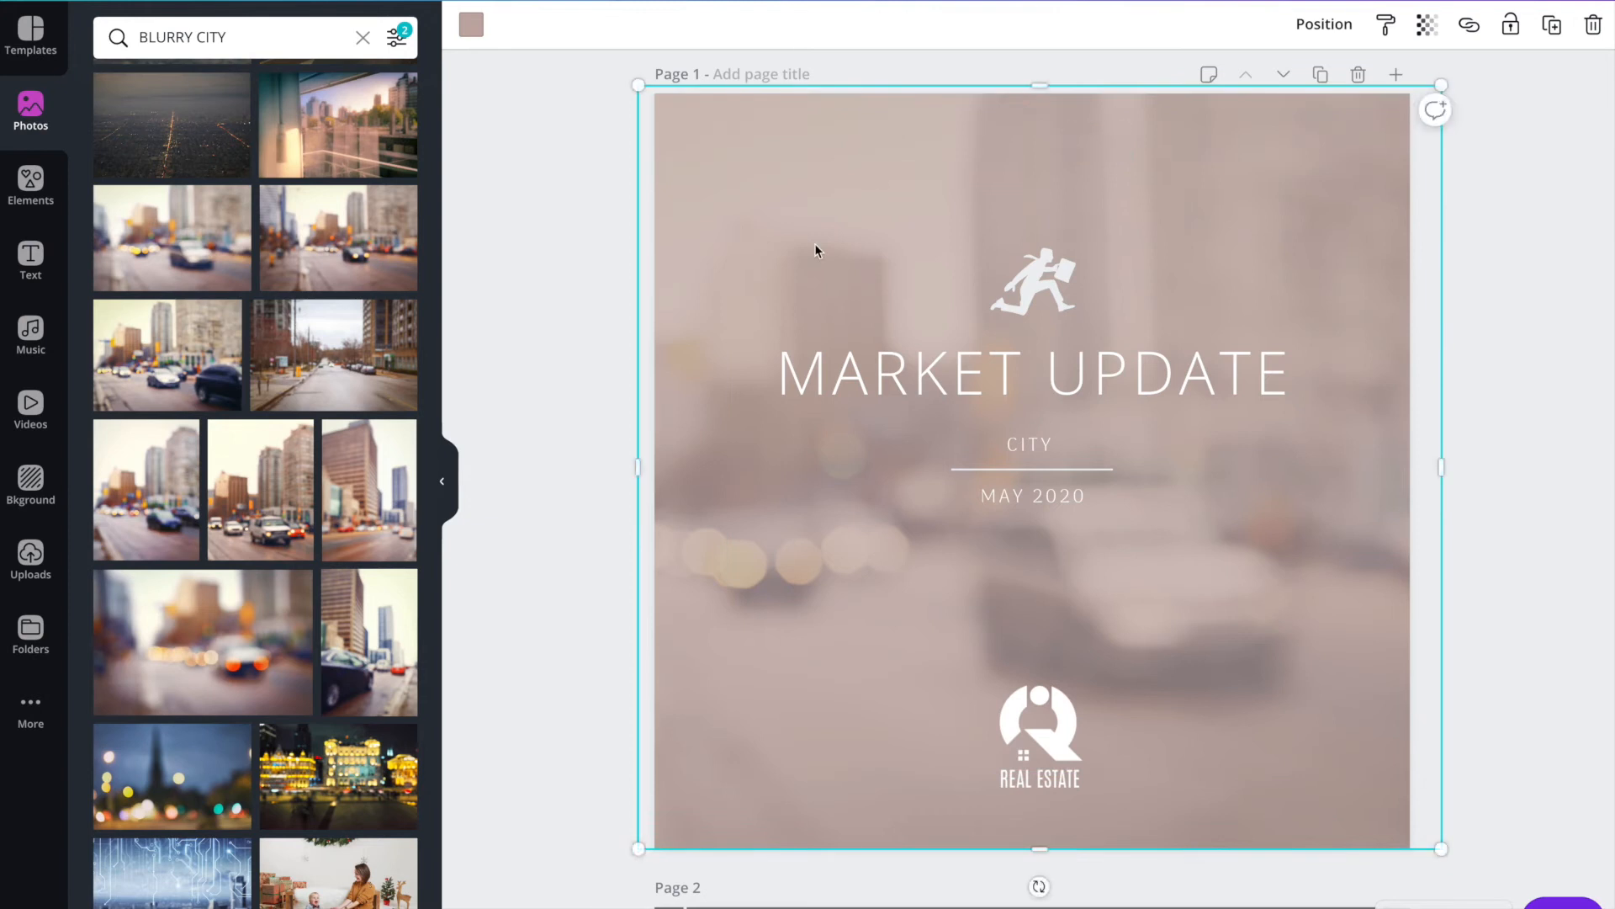
click(541, 300)
Replace the page 1 logo with the uploaded white REAL ESTATE COMPANY house logo, slightly enlarged and centred horizontally.
scroll(692, 281, down, 1)
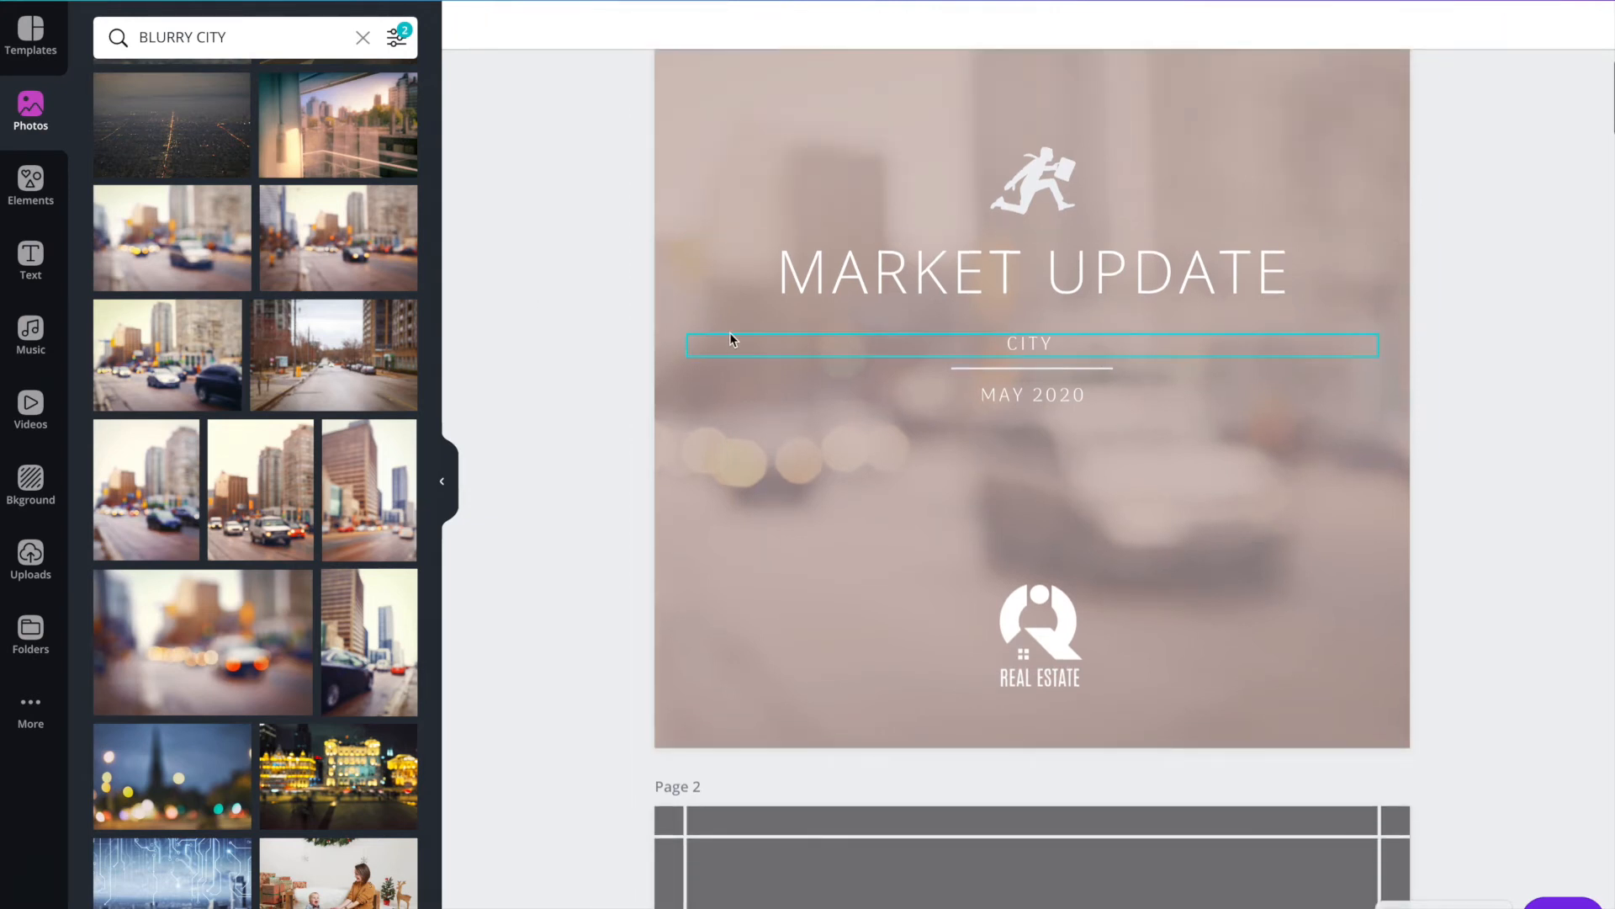
scroll(727, 337, down, 2)
click(1025, 463)
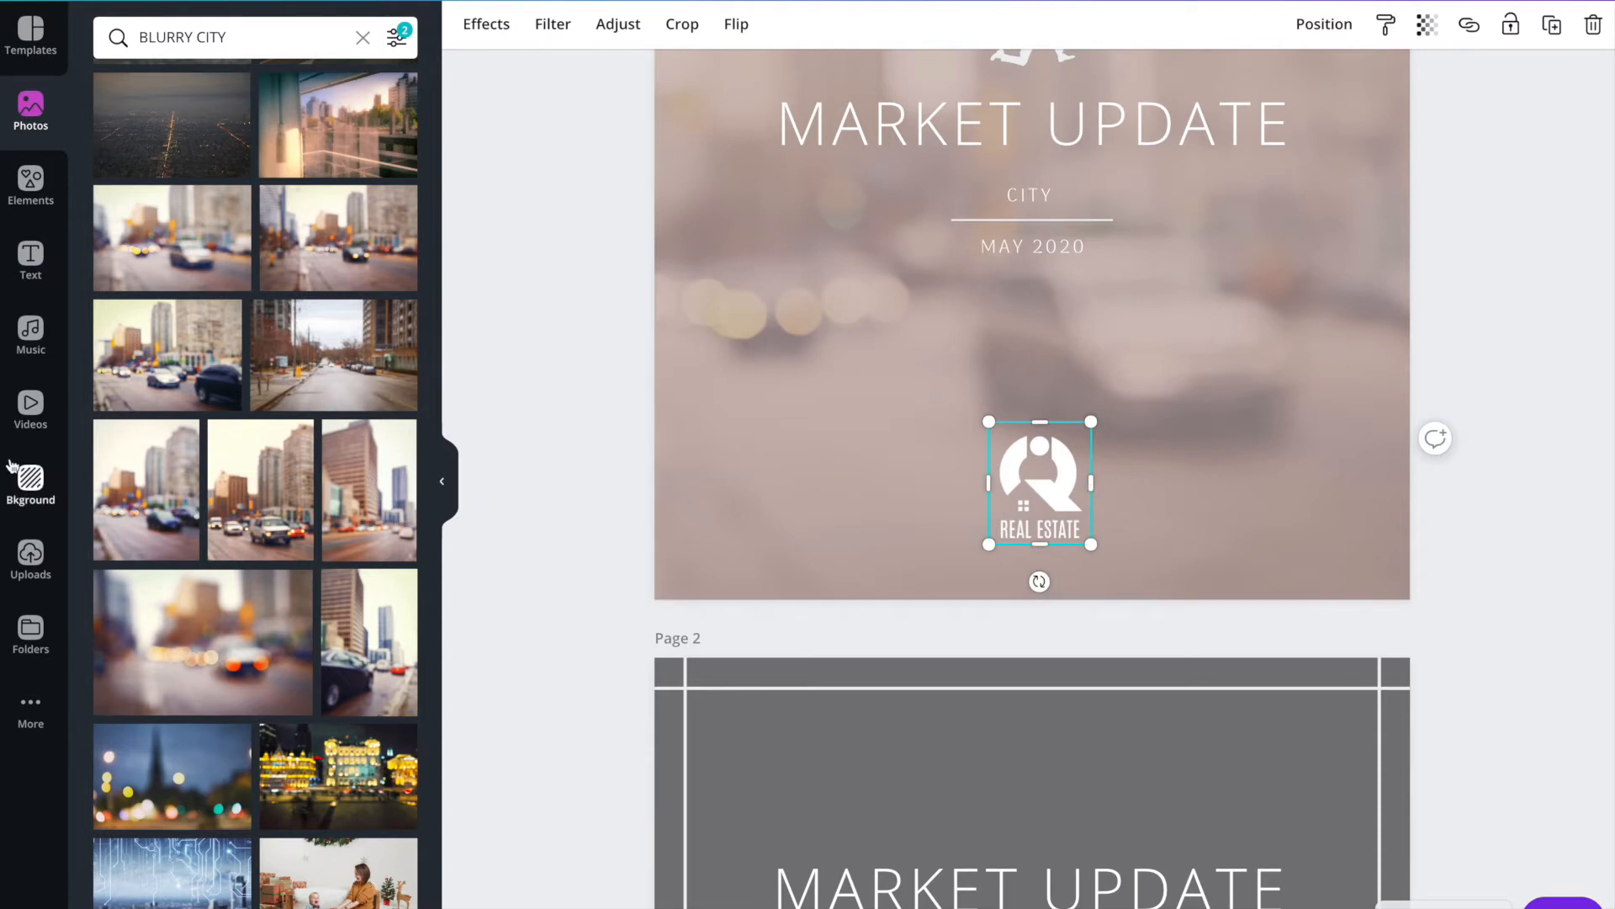
click(59, 554)
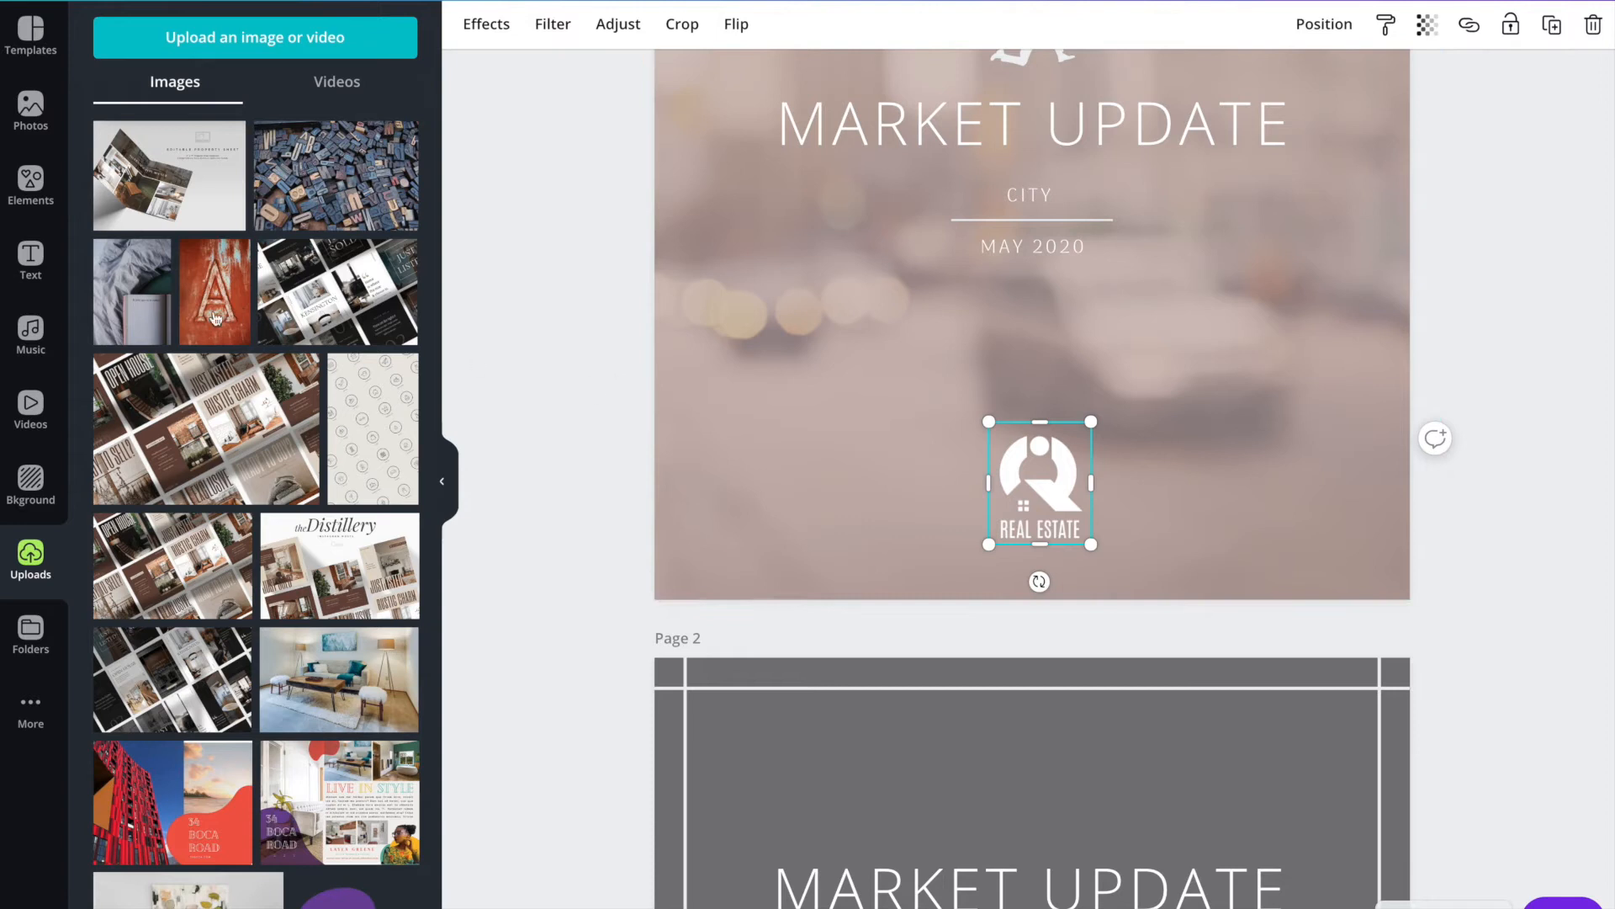
scroll(177, 297, down, 10)
scroll(177, 297, down, 10)
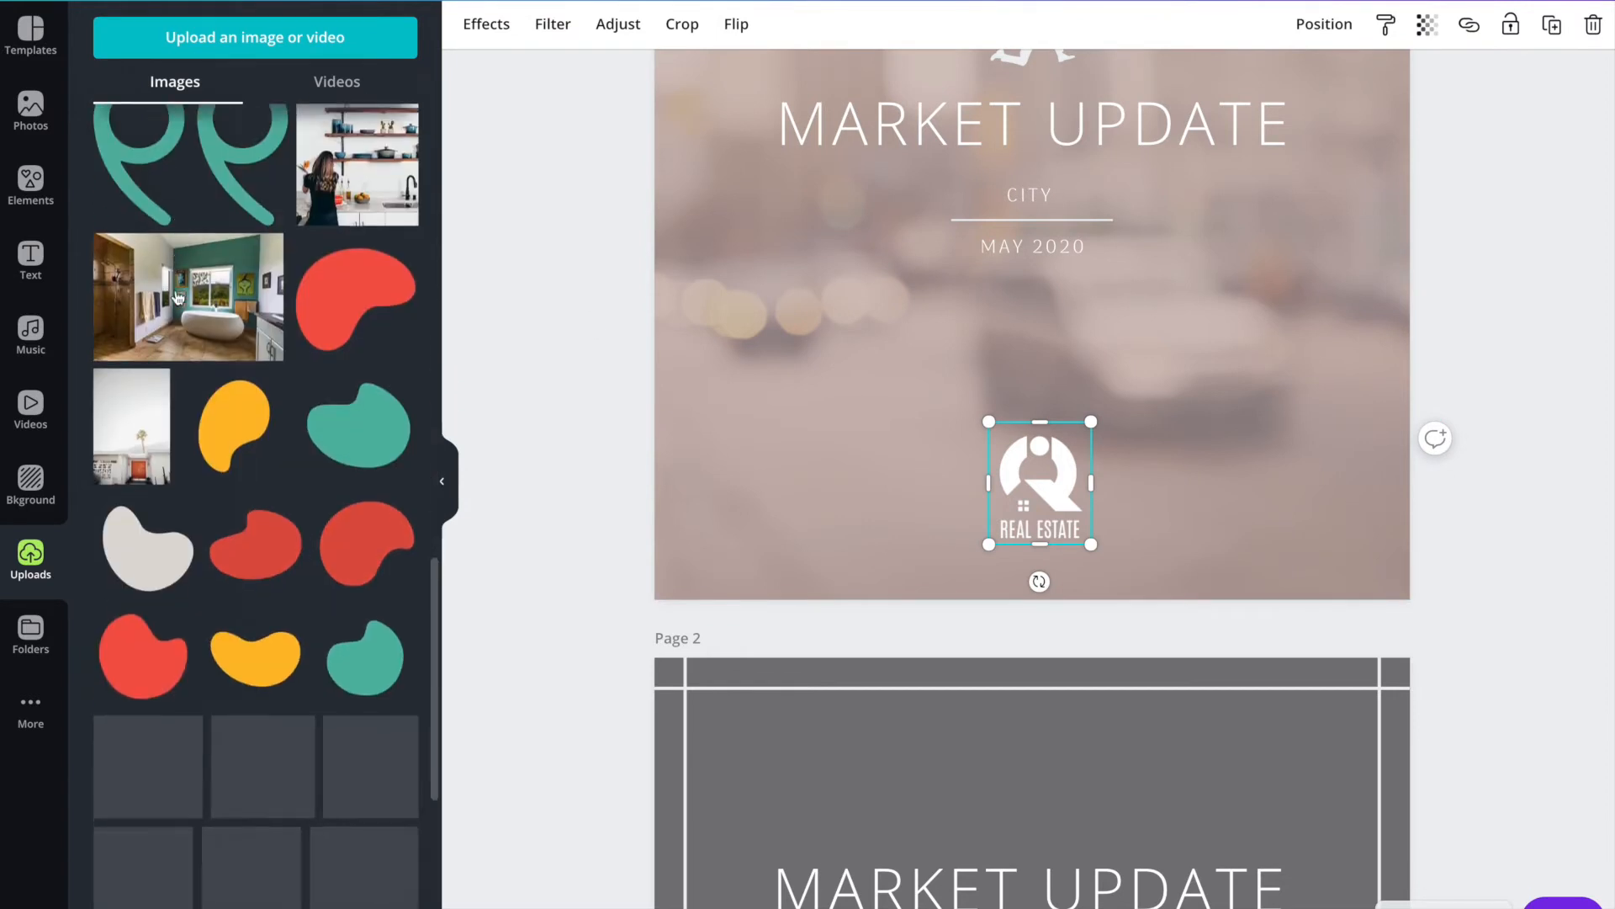
scroll(178, 297, down, 8)
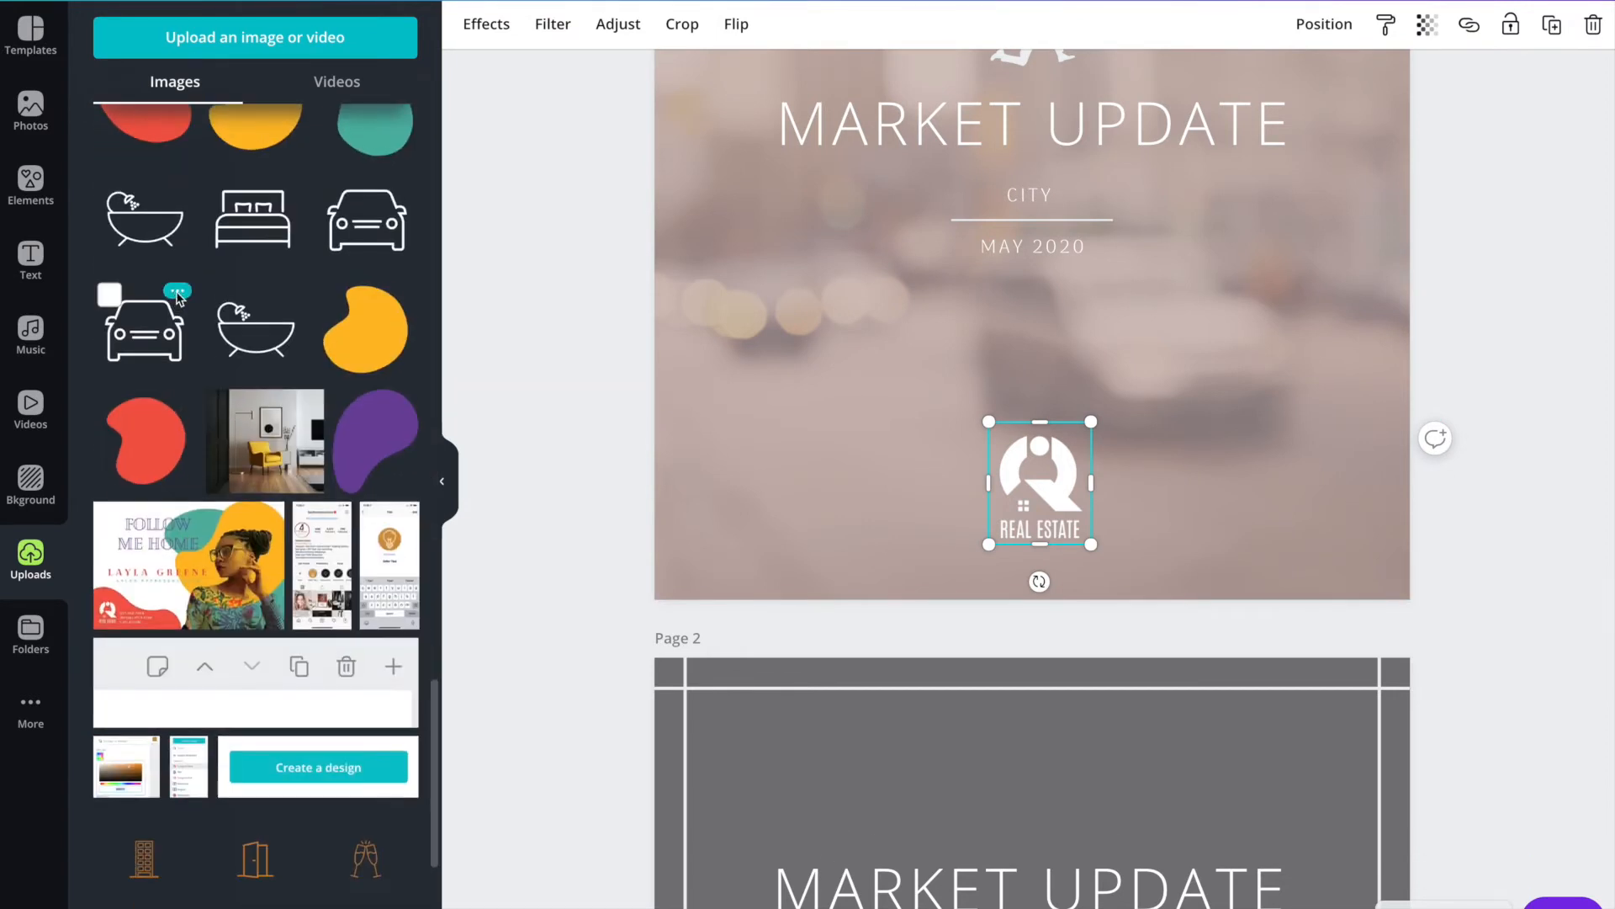
scroll(232, 315, down, 6)
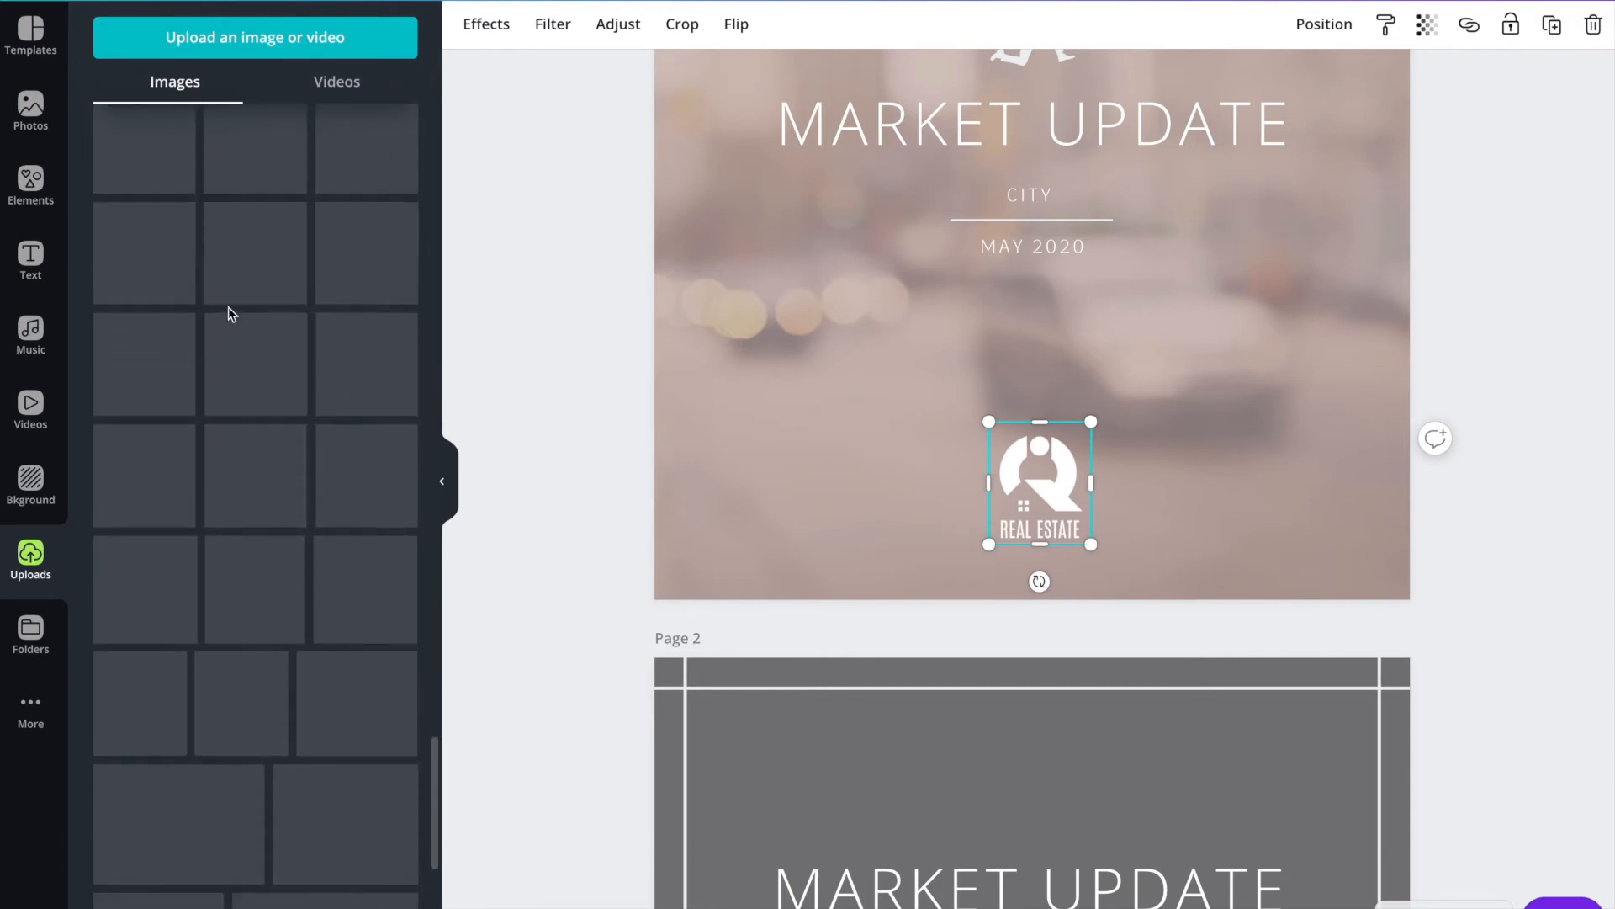
scroll(267, 345, down, 10)
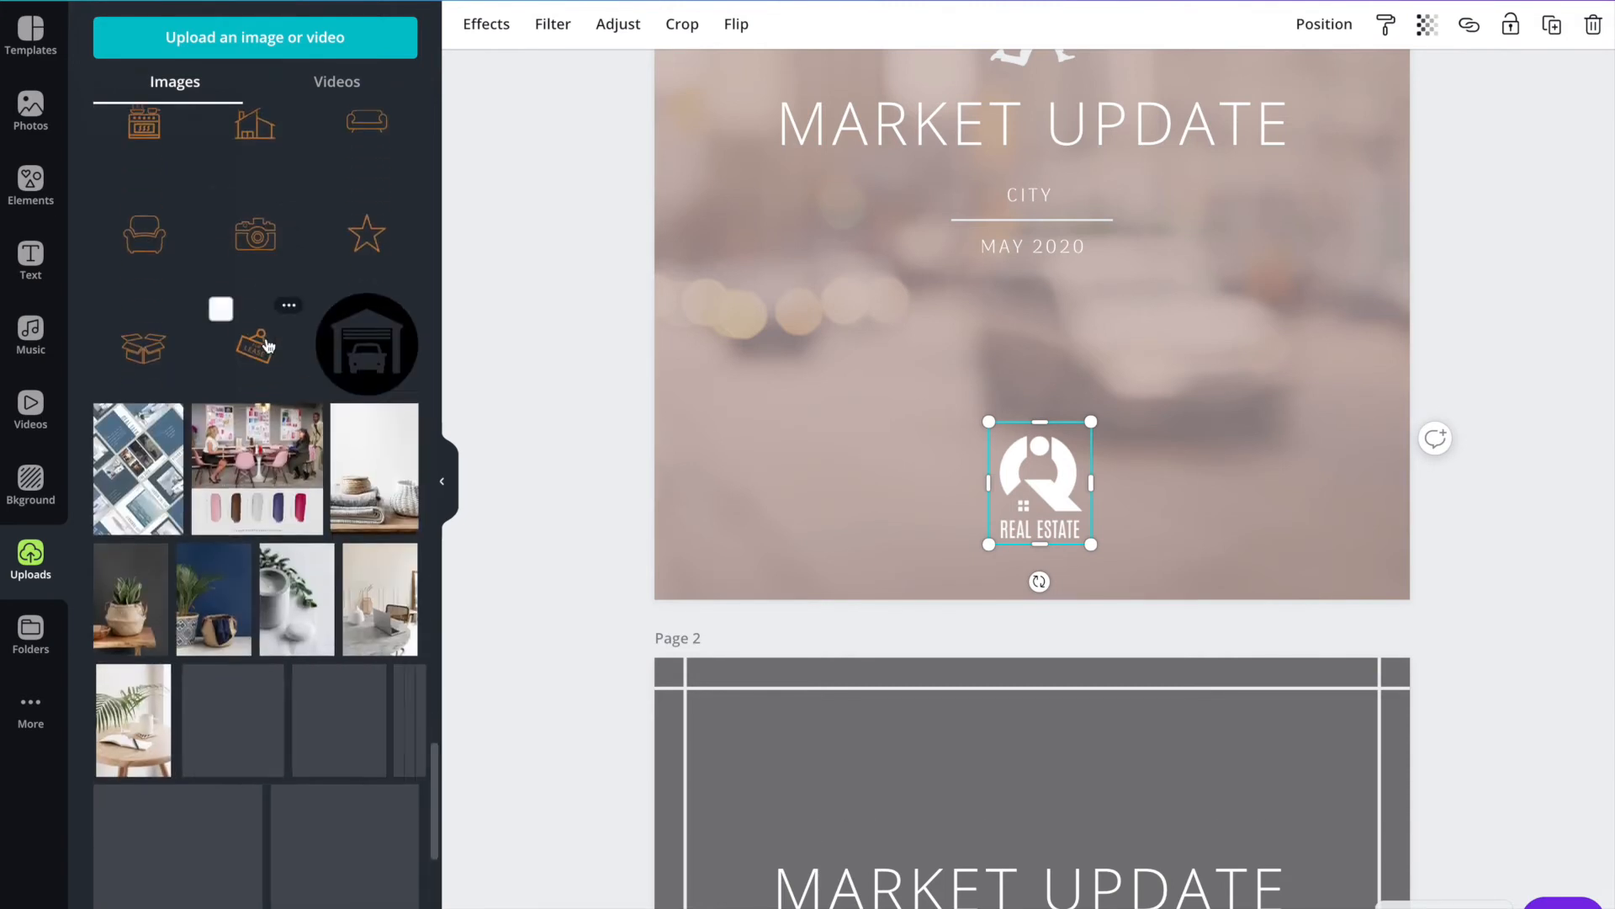
scroll(397, 347, up, 3)
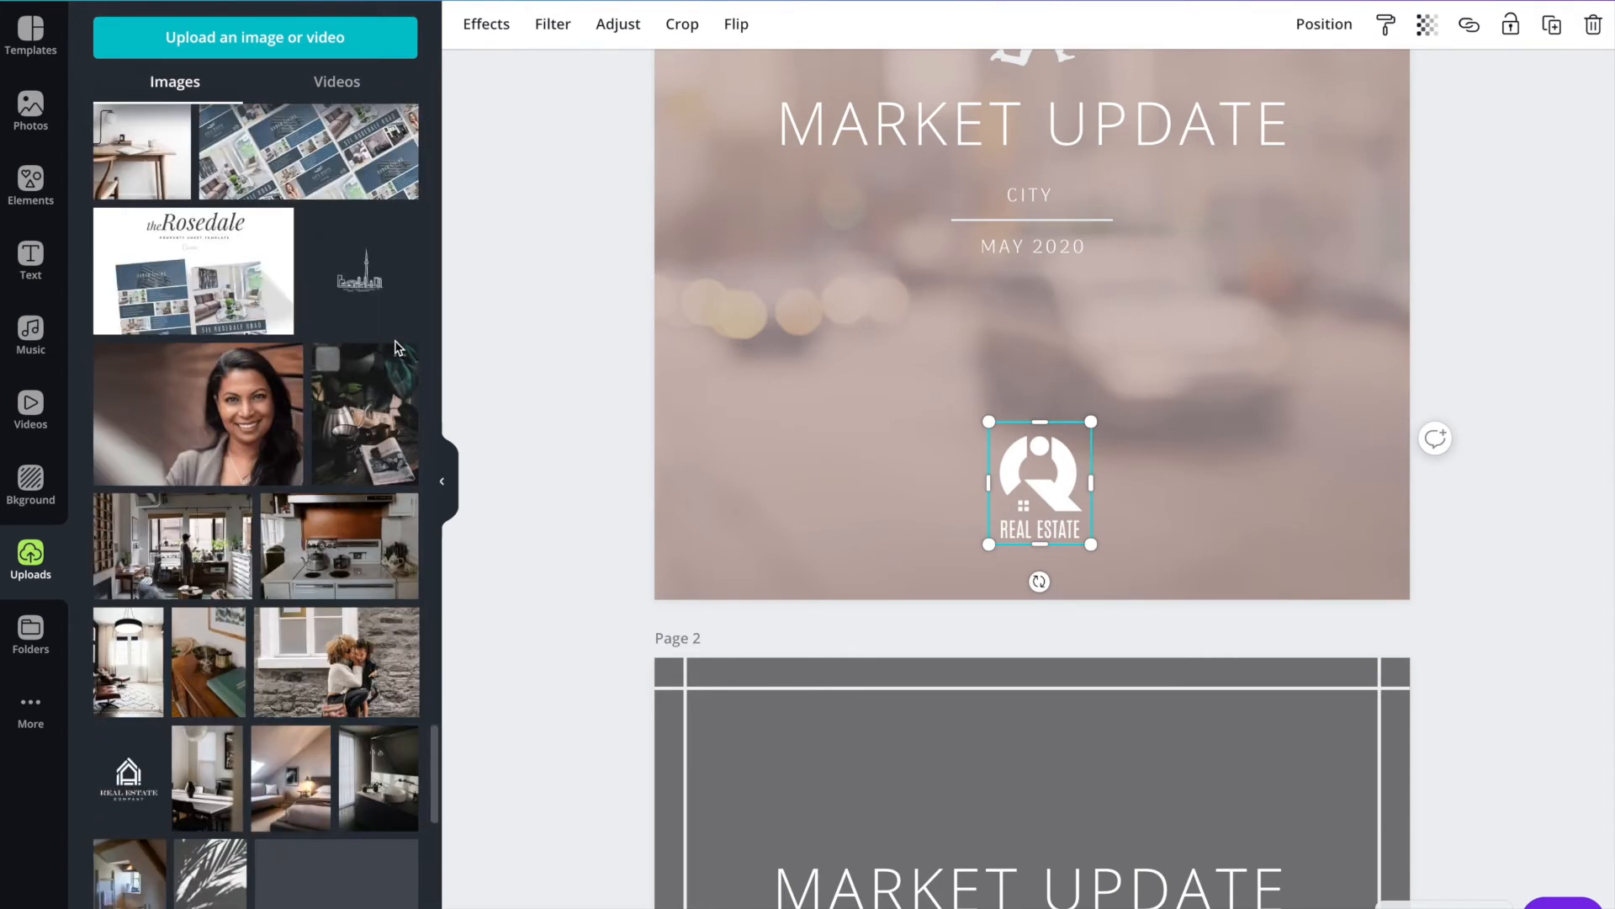
scroll(397, 348, down, 2)
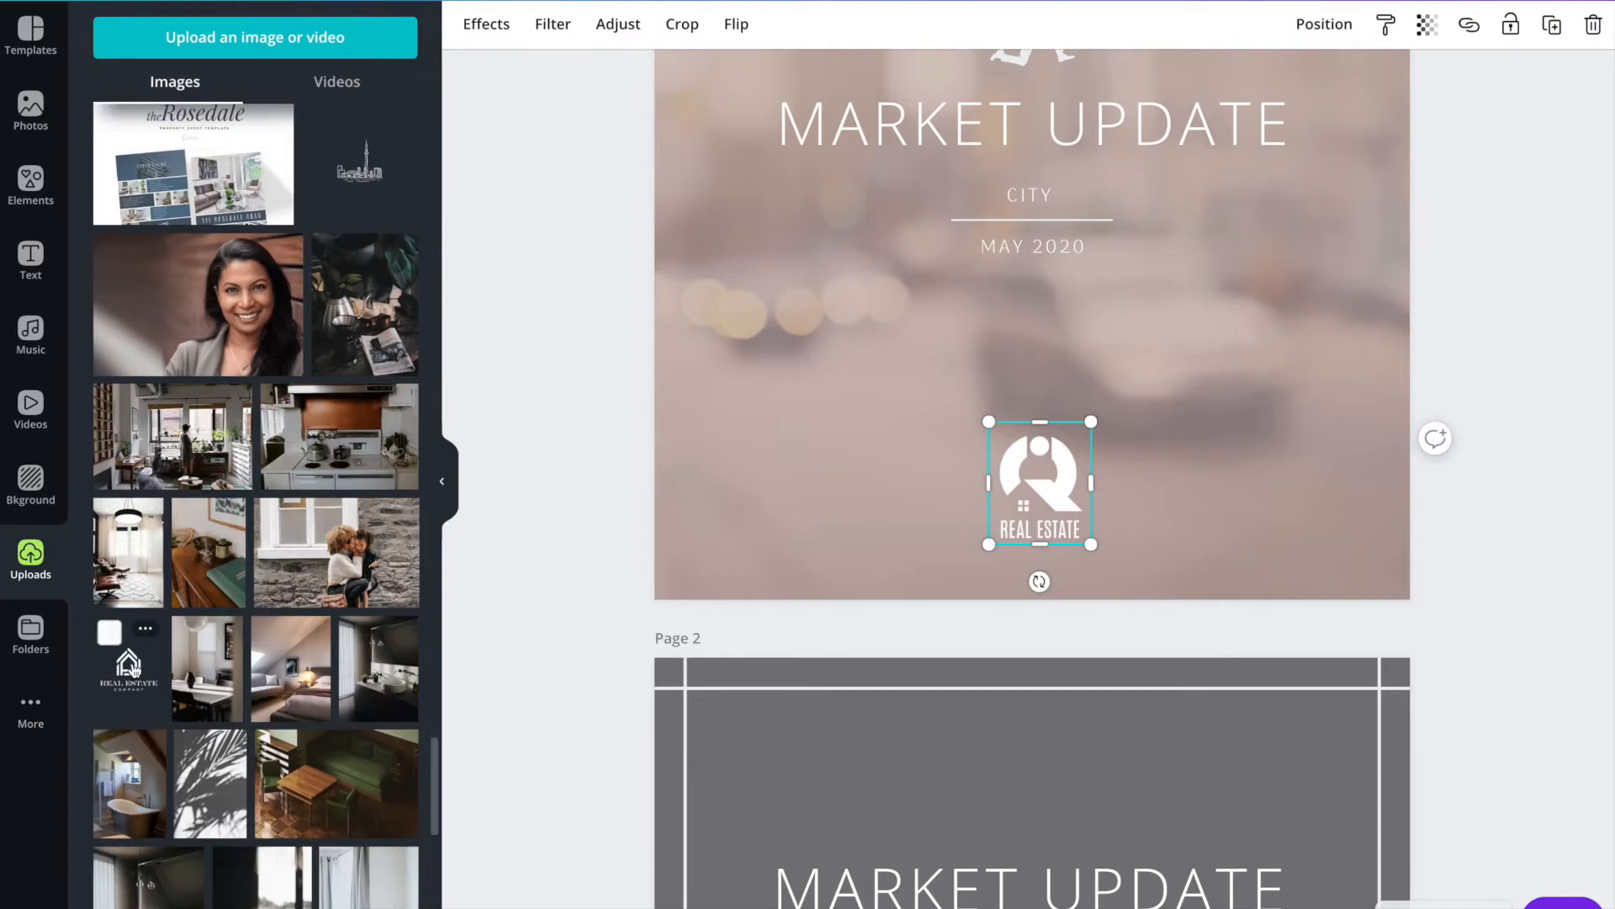
drag(162, 673, 1006, 462)
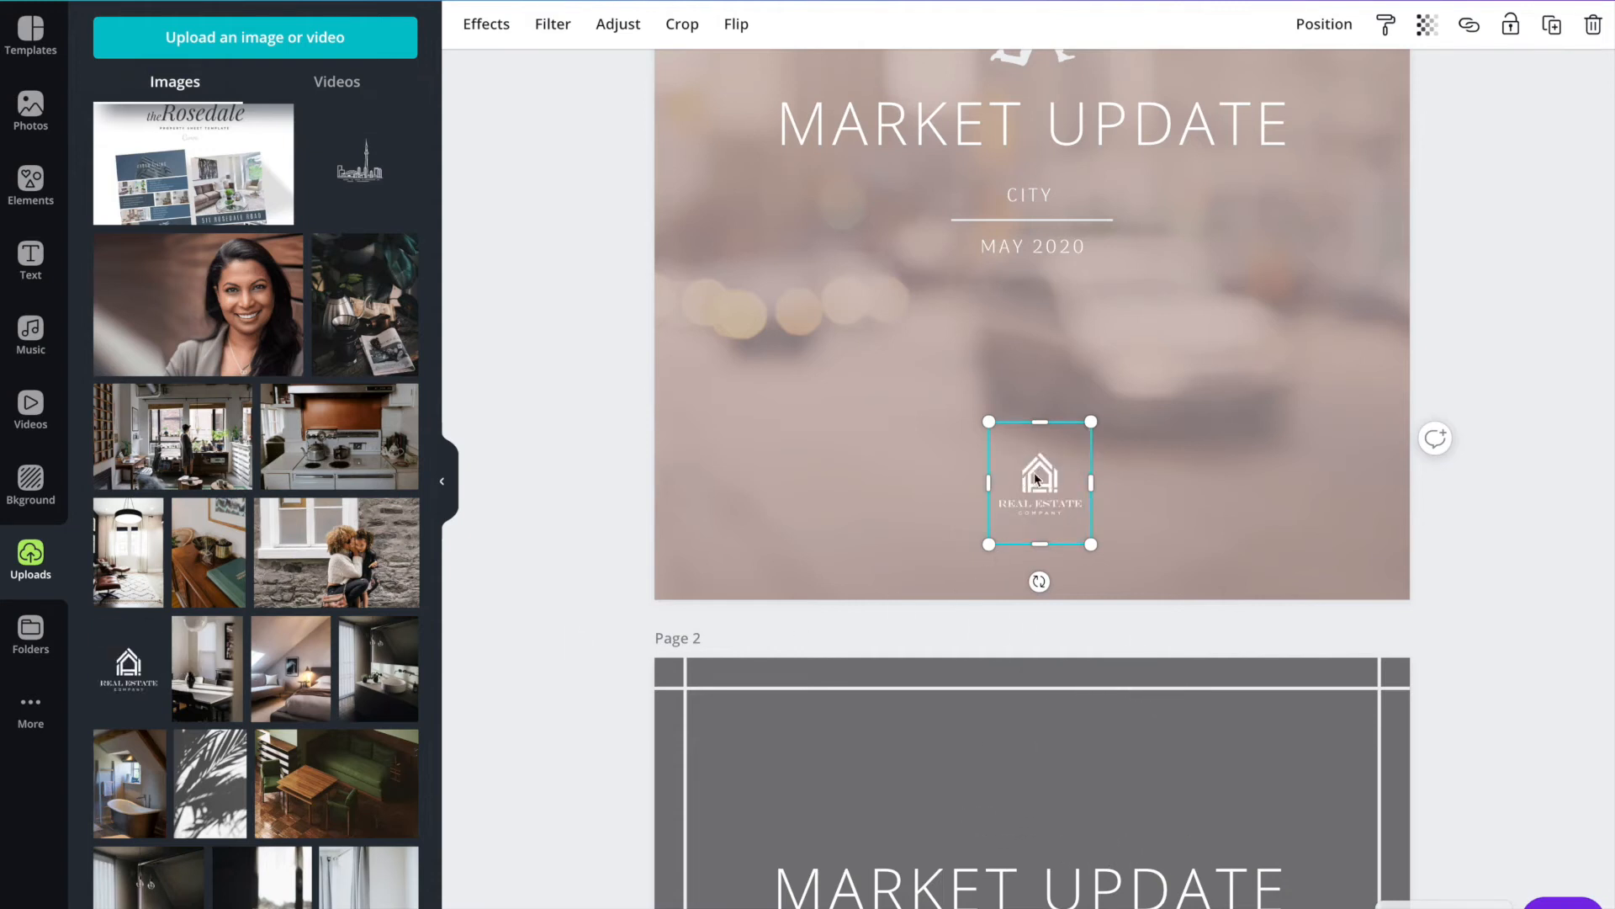
mouse_move(1100, 421)
mouse_down()
mouse_move(1160, 354)
mouse_move(1091, 446)
mouse_move(1142, 384)
mouse_move(1094, 418)
mouse_up()
drag(1032, 462, 1017, 468)
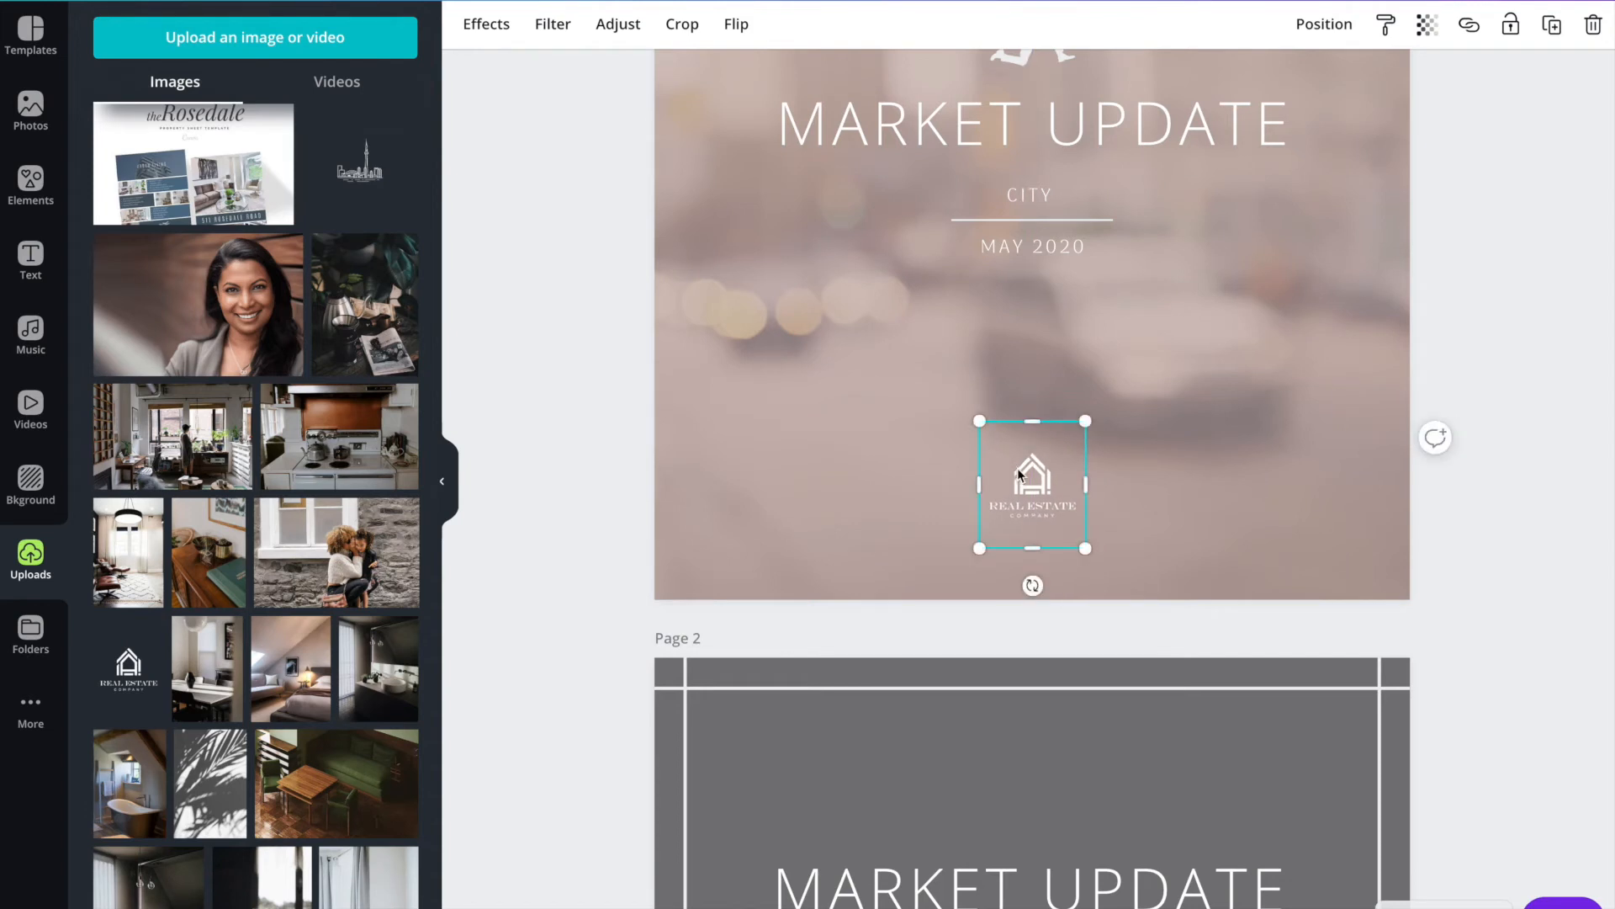
Lower the top edge of the white line frame on page 2 to leave a band above it.
scroll(1020, 471, down, 3)
scroll(1024, 479, down, 2)
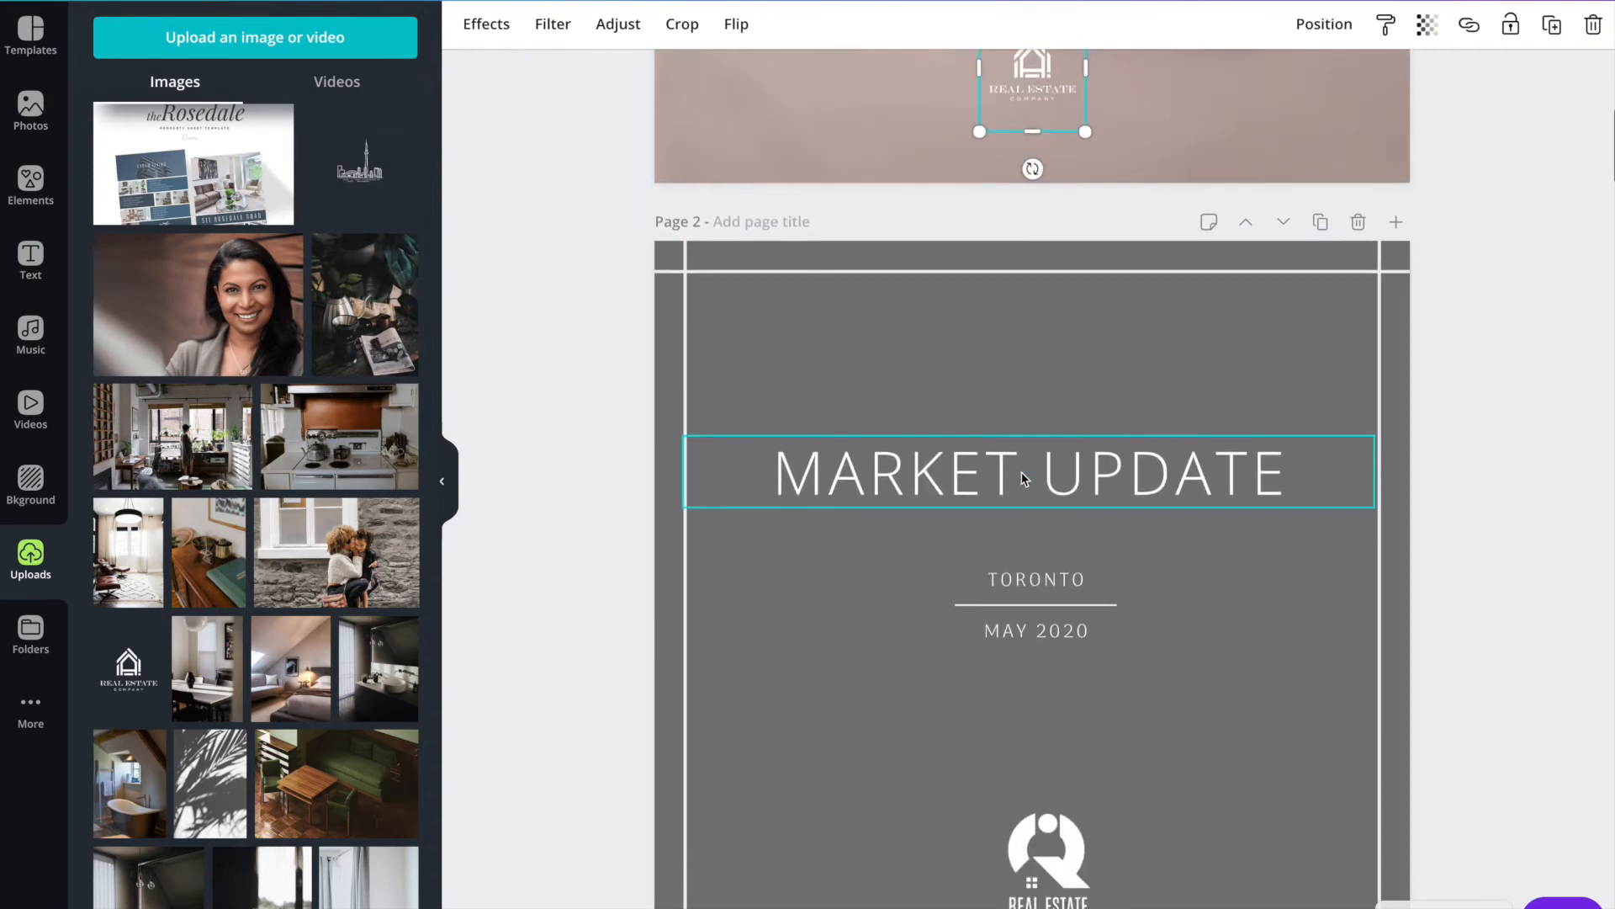
scroll(988, 552, down, 3)
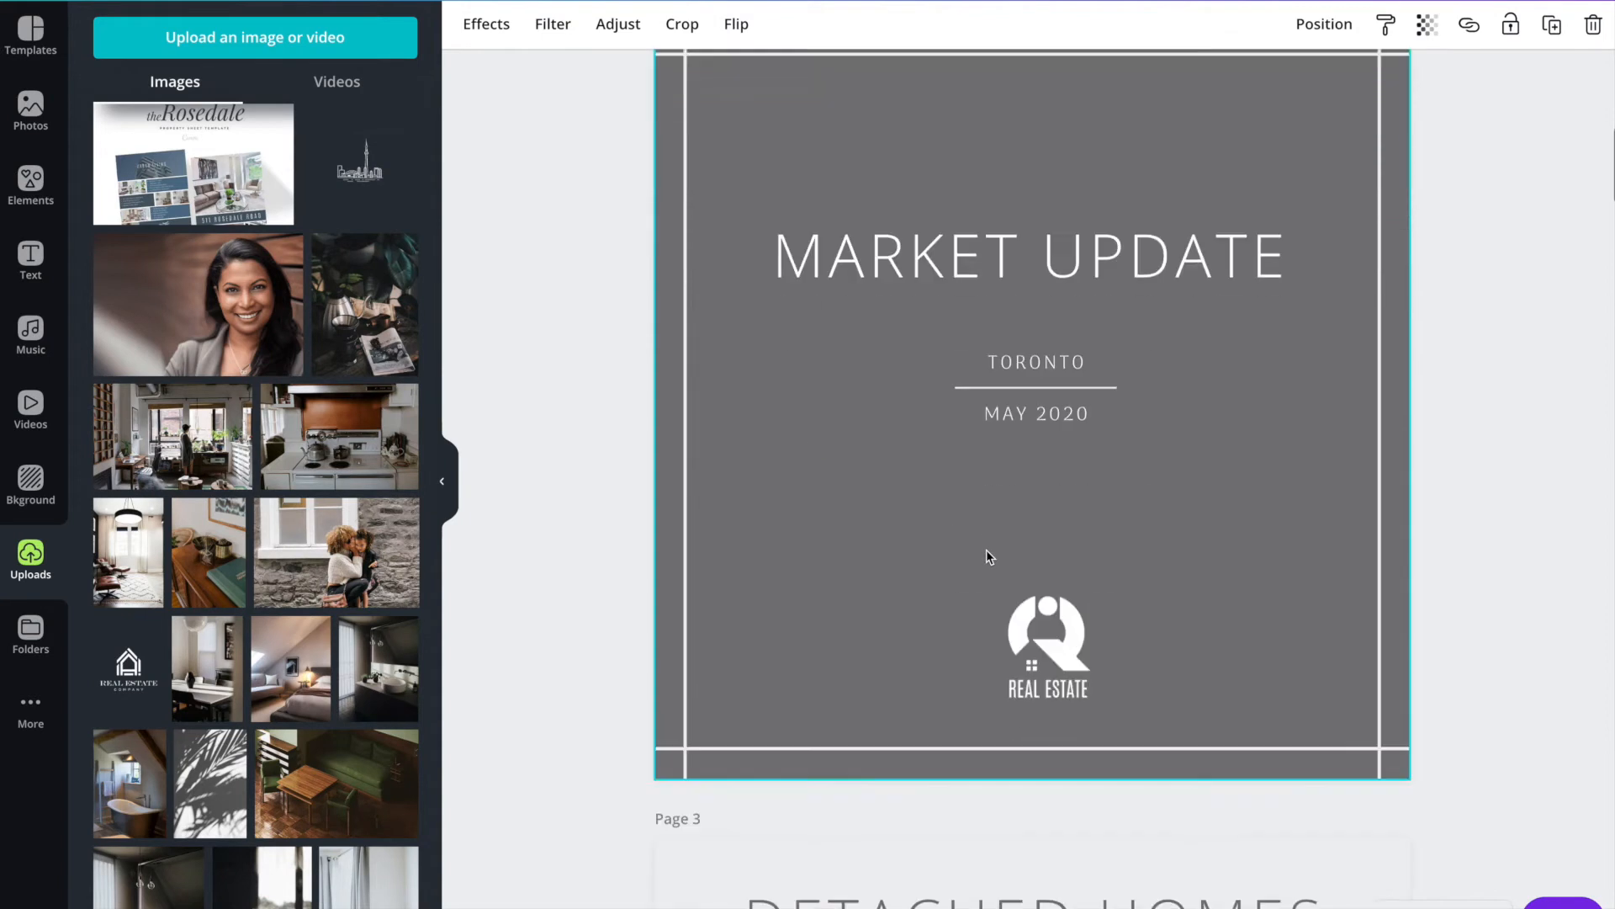
scroll(1044, 564, up, 10)
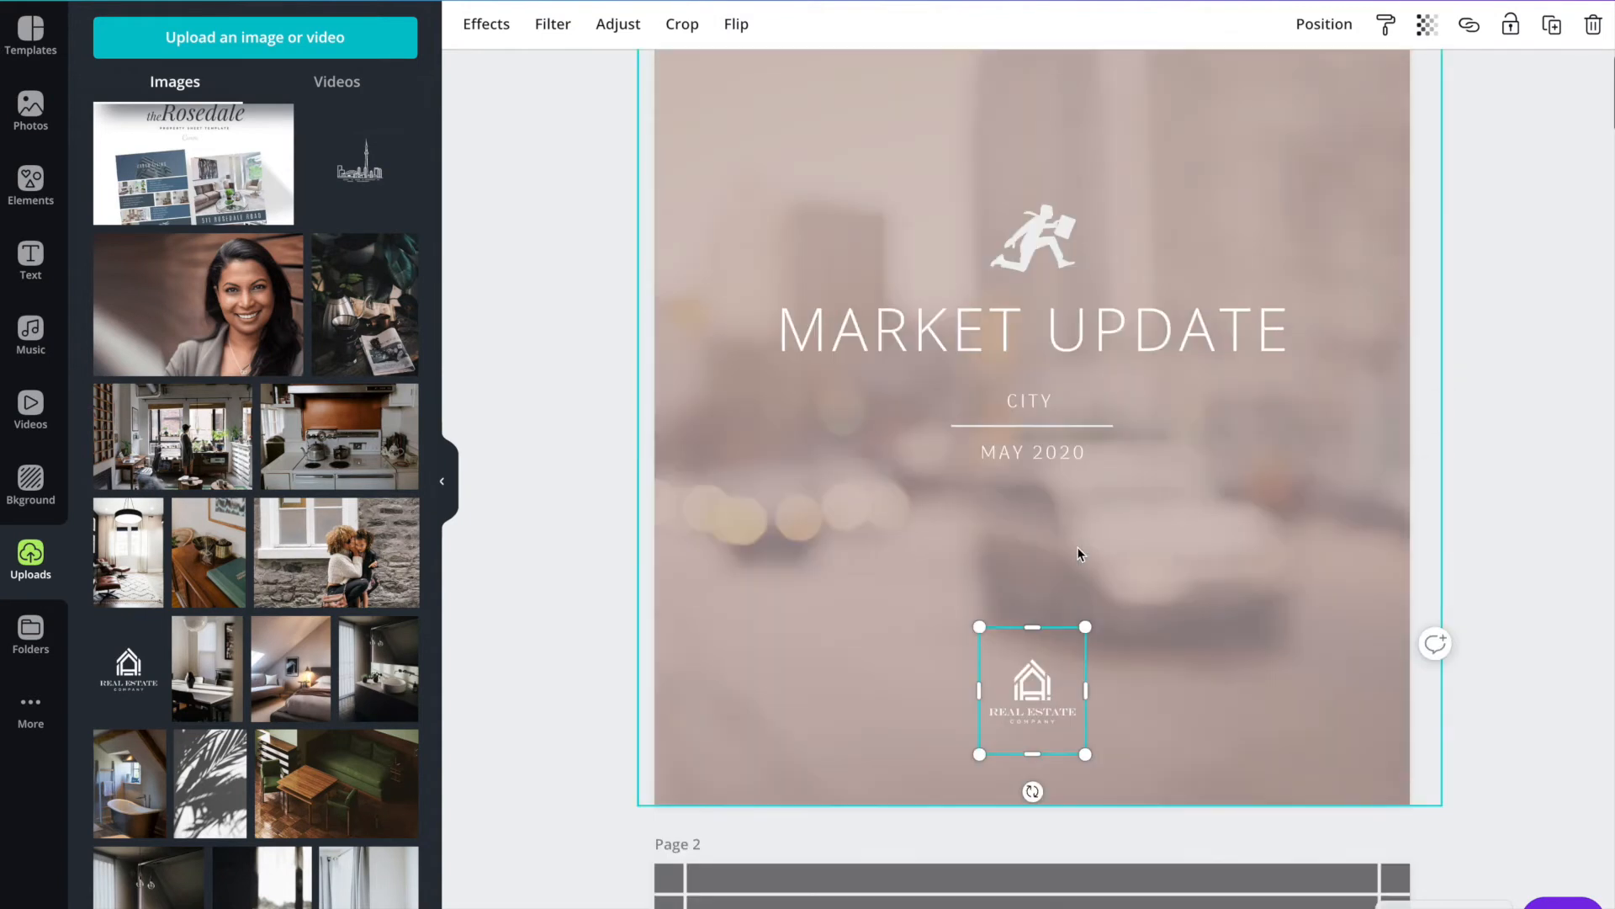
scroll(1077, 550, down, 3)
scroll(1043, 589, down, 2)
click(1015, 663)
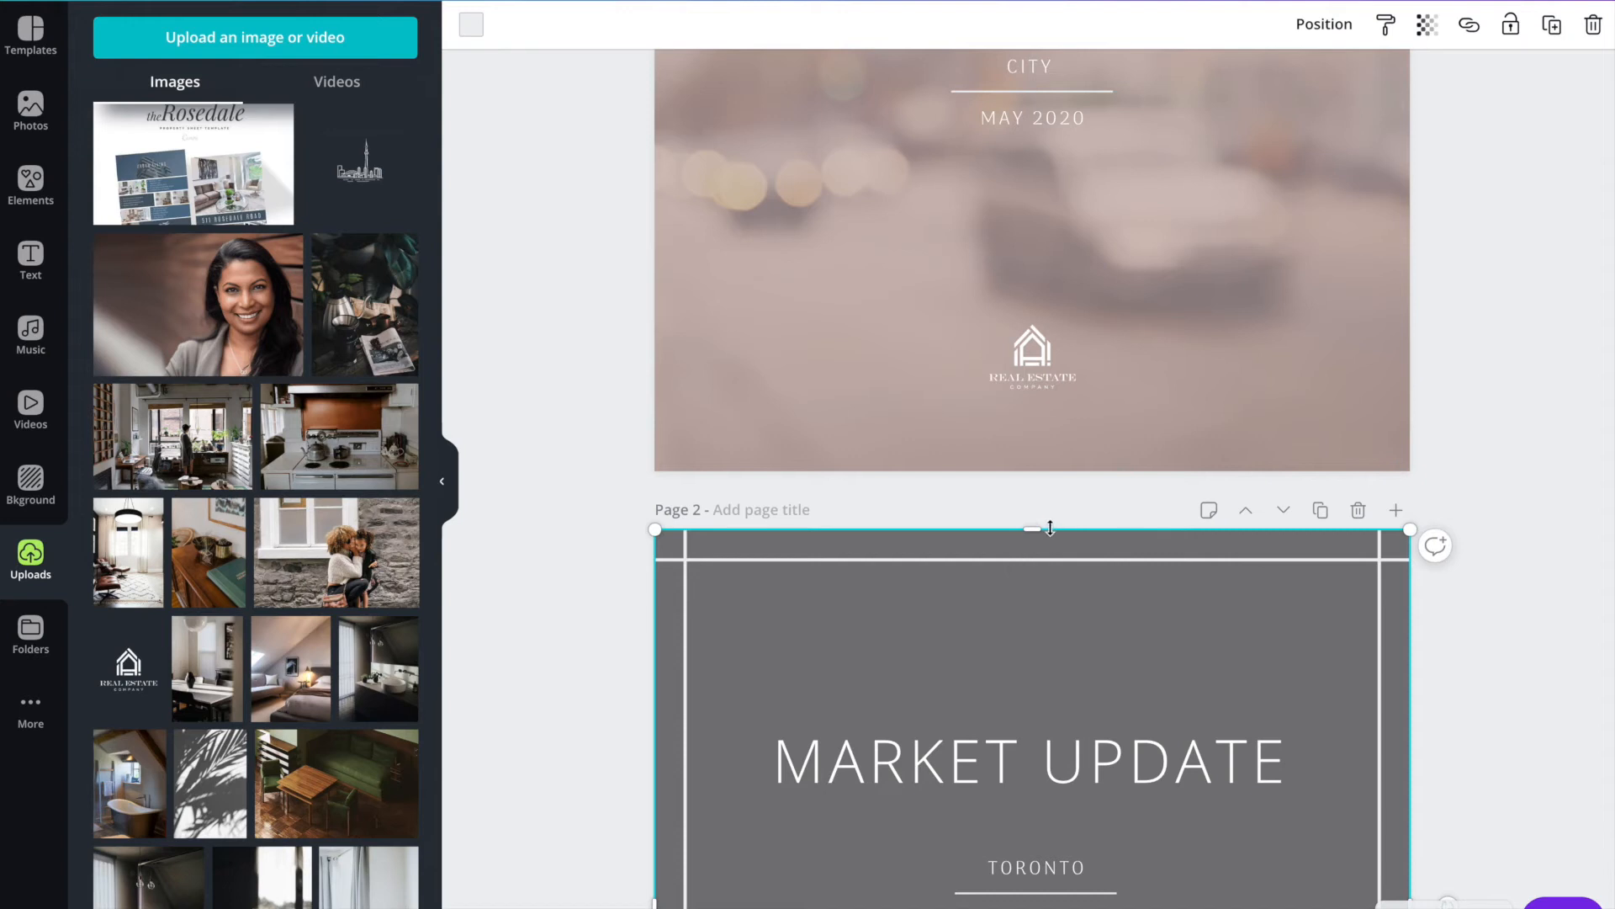
drag(1032, 529, 1032, 534)
scroll(944, 627, down, 2)
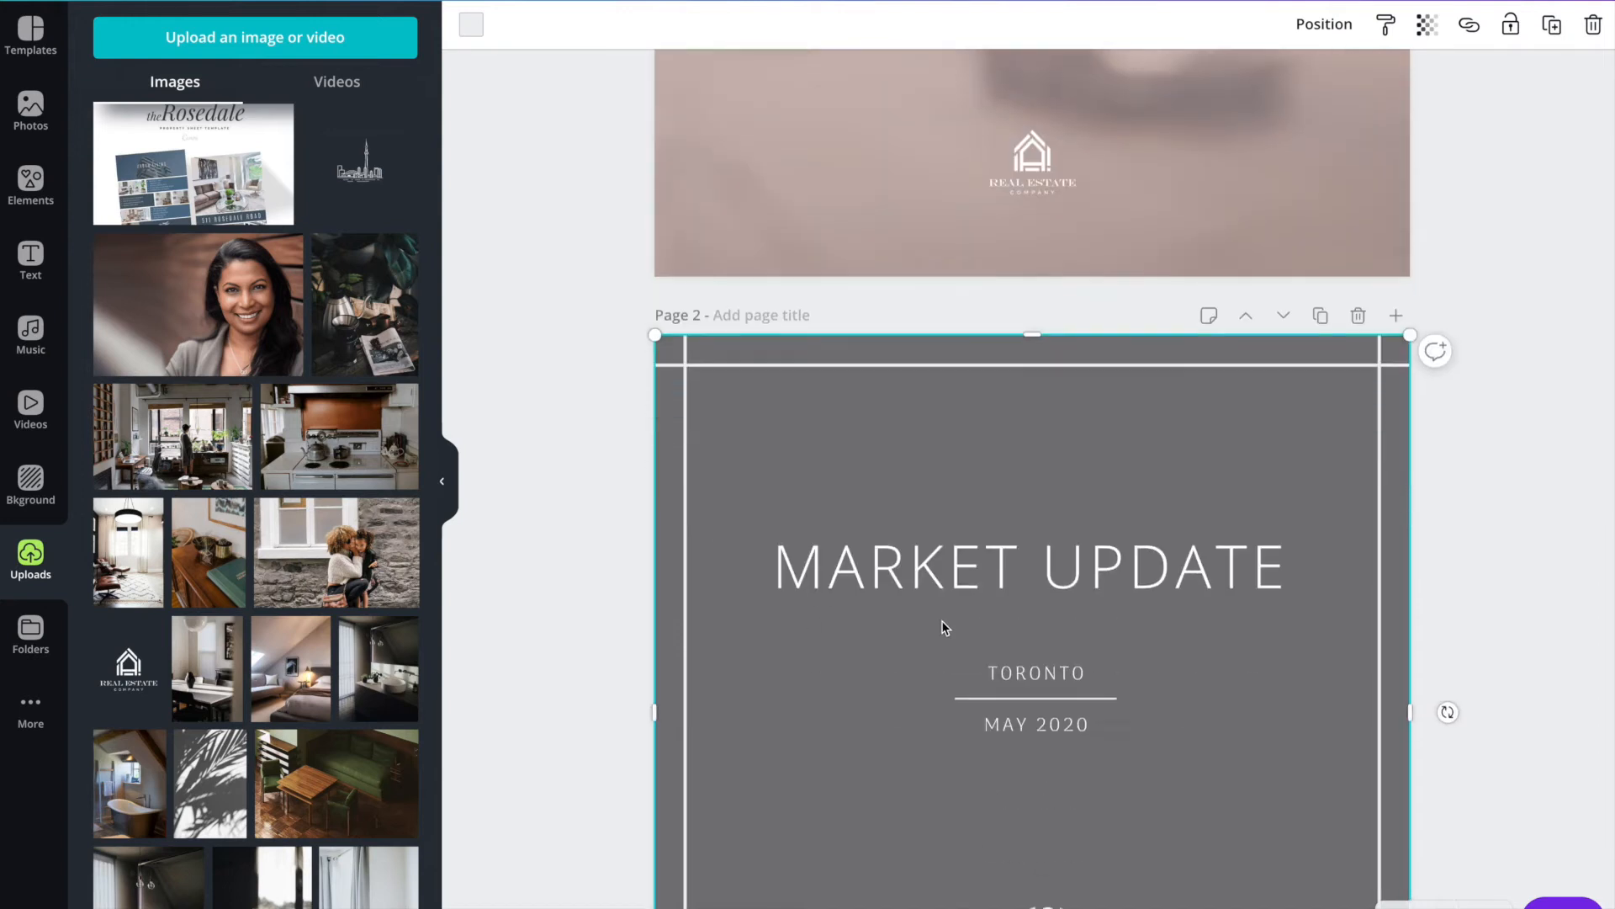
drag(1033, 352, 1034, 427)
Recolour the dark grey background rectangle on page 2 with the dusty pink document colour.
click(909, 370)
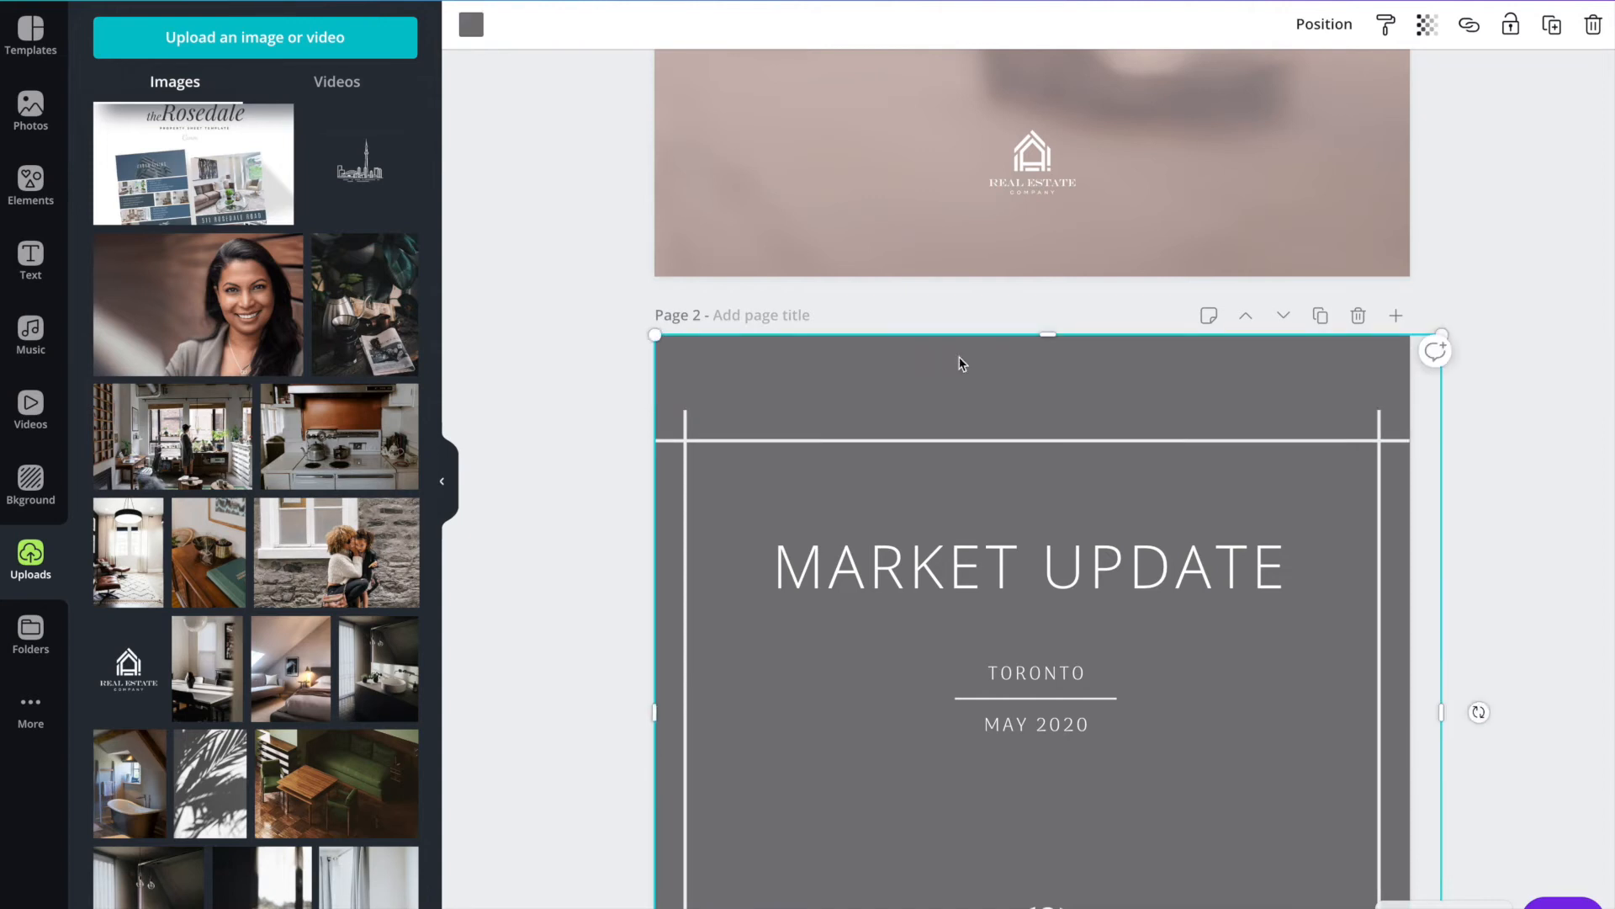
click(472, 24)
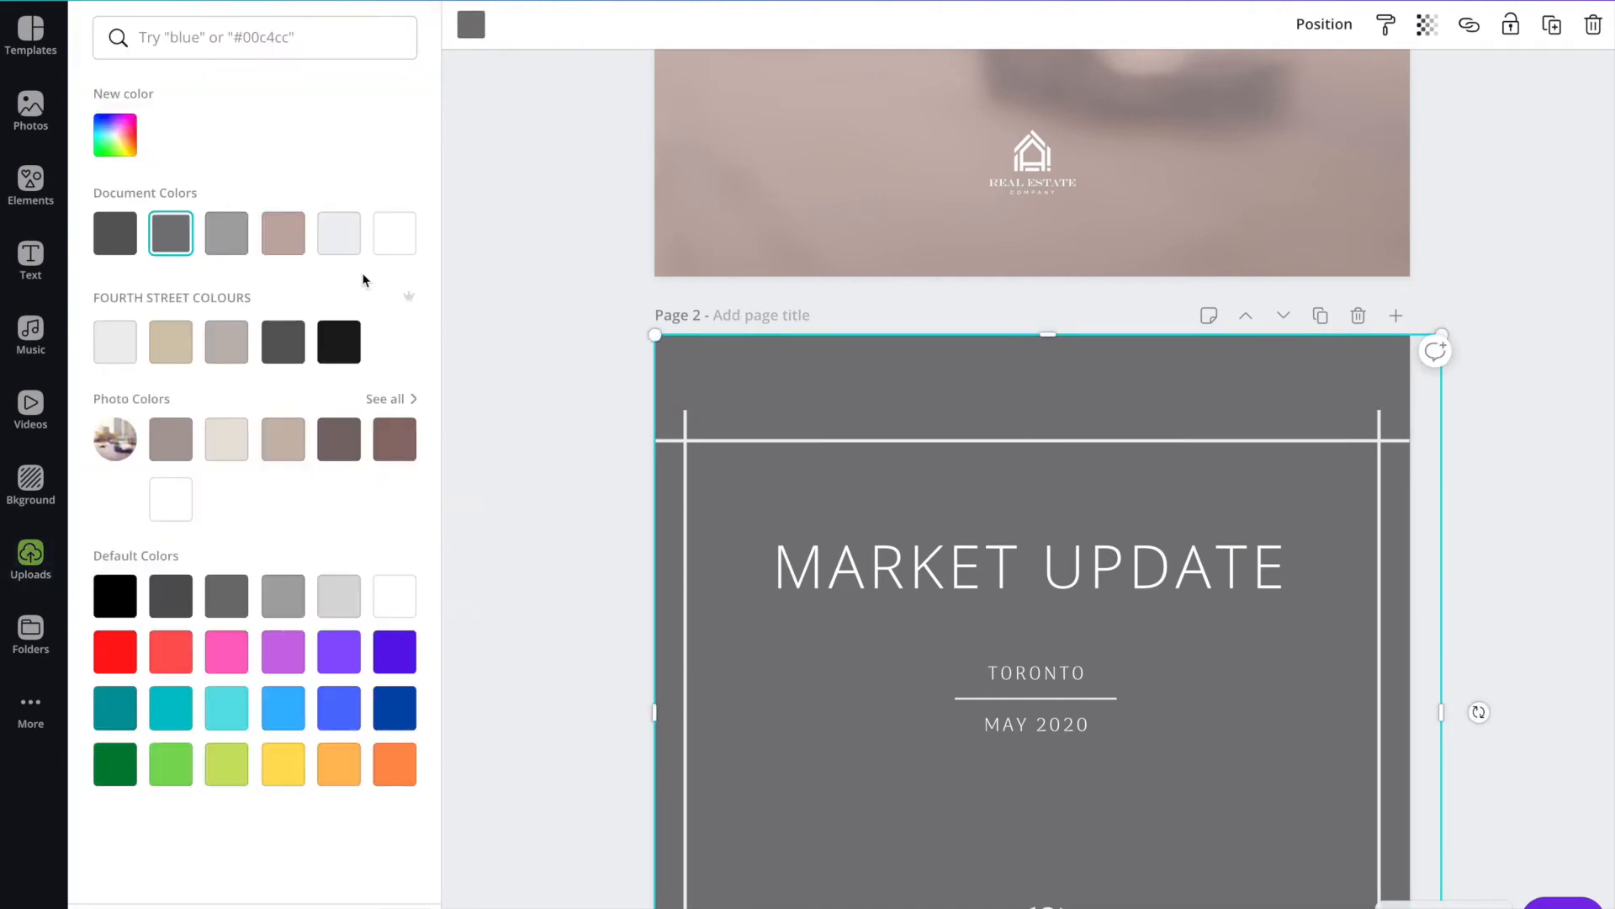
click(282, 233)
click(858, 469)
click(913, 450)
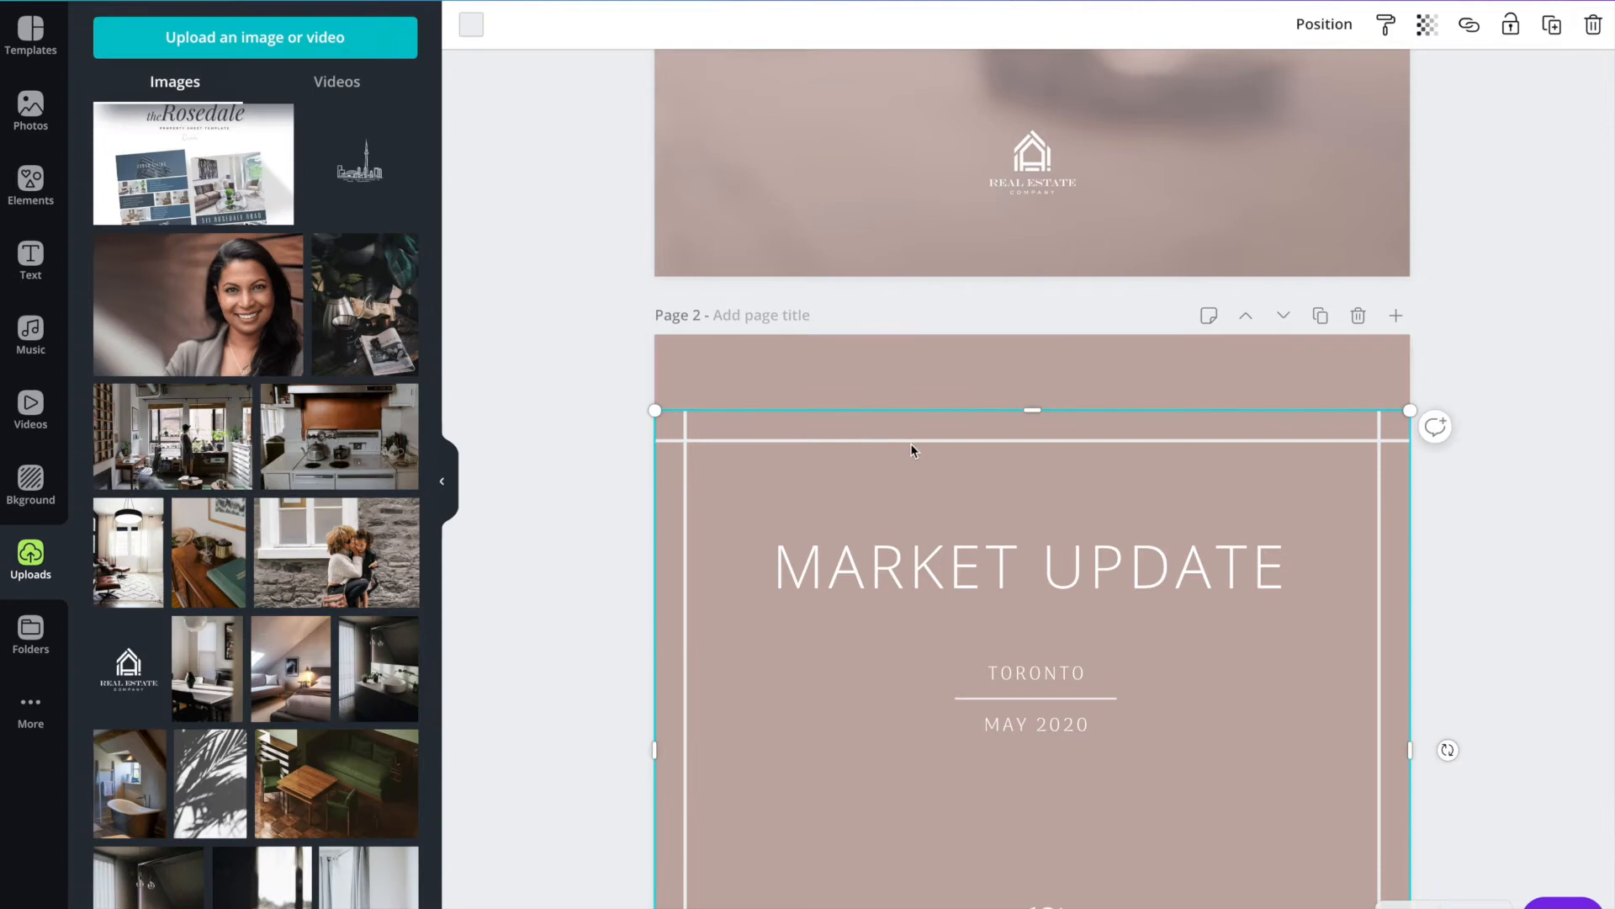
Stretch the white line frame on page 2 back up to the page's upper edge.
drag(1037, 394, 1033, 334)
click(597, 445)
scroll(598, 442, down, 3)
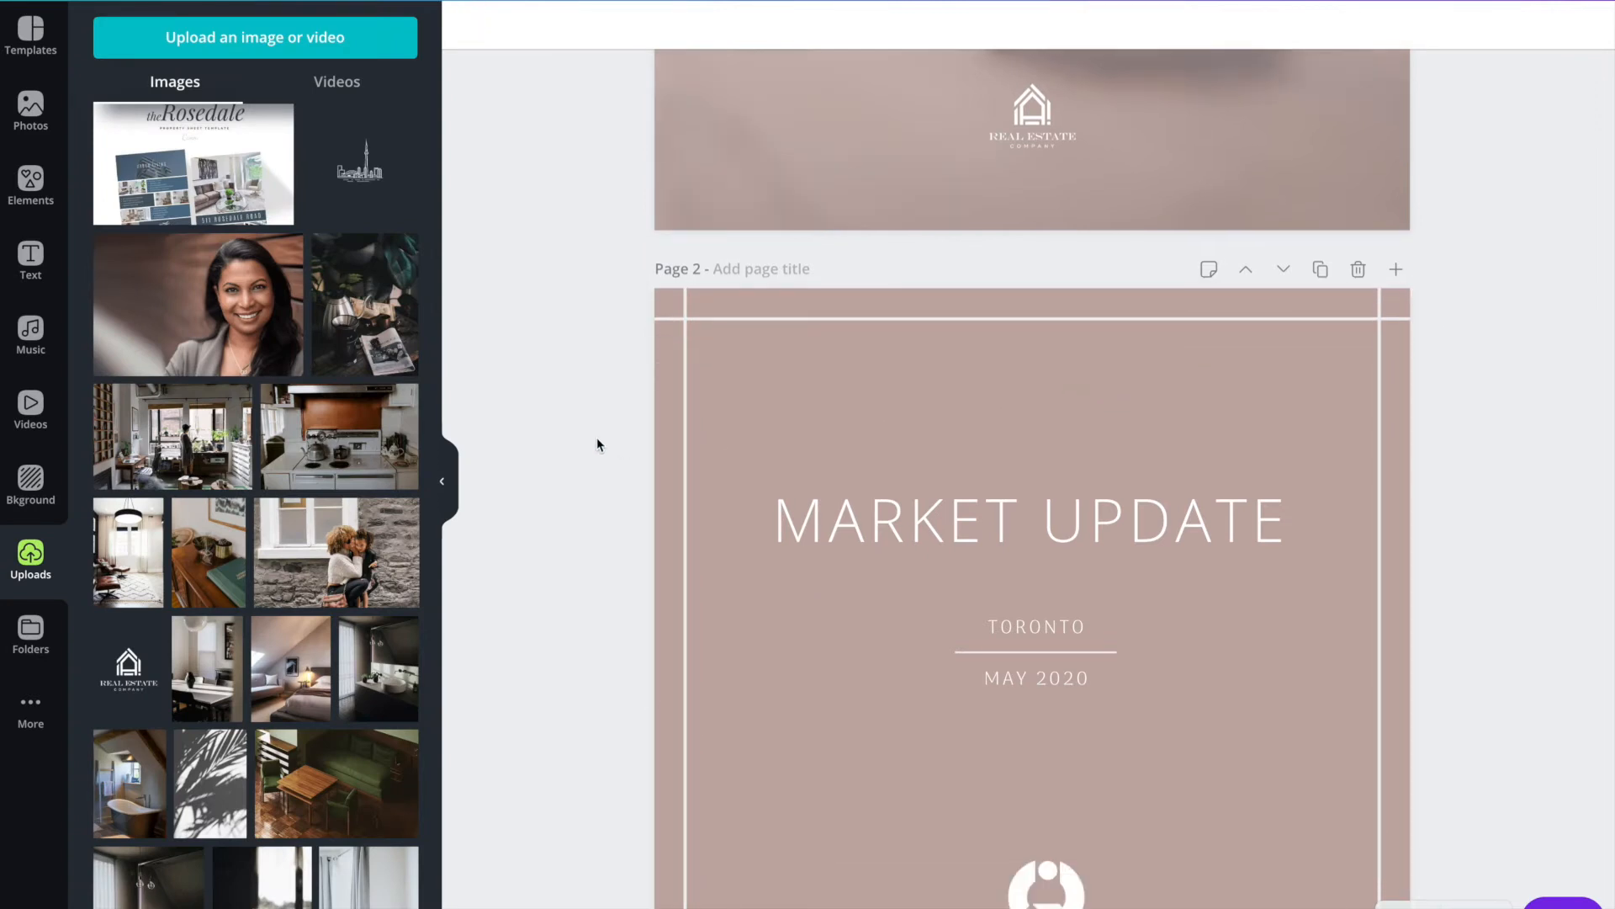
Recolour the line frame on page 2 with the dark taupe-brown photo colour.
click(688, 303)
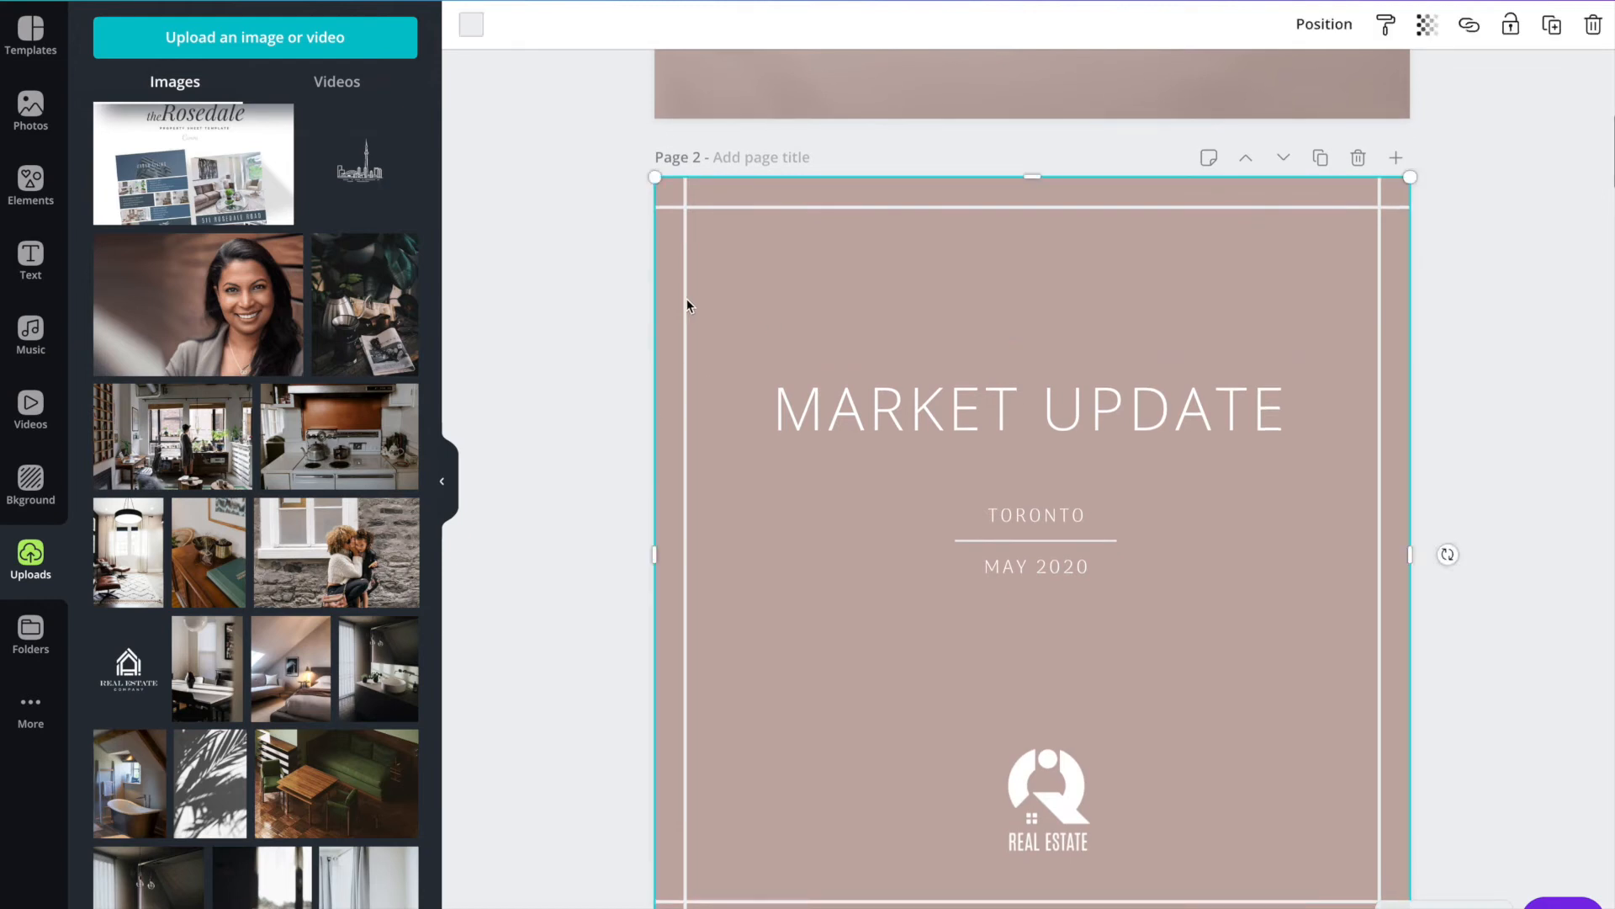
click(472, 33)
click(338, 439)
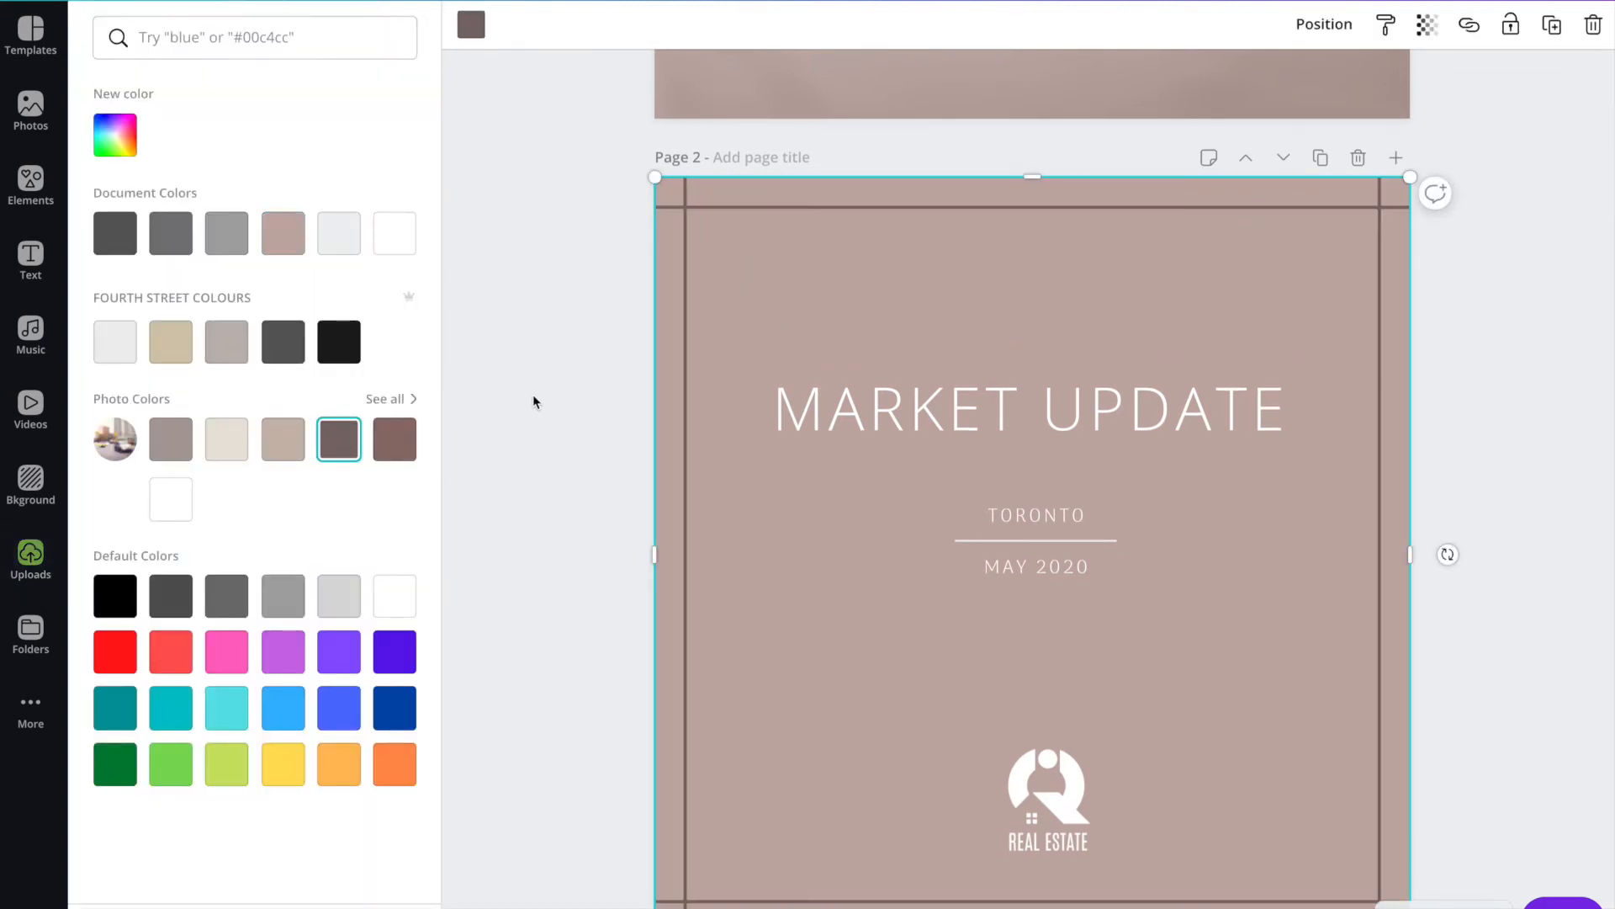
click(533, 385)
click(589, 384)
Examine the Detached Homes and Semi-Detached pages, comparing their overlays, backgrounds and statistics layout.
scroll(589, 383, down, 9)
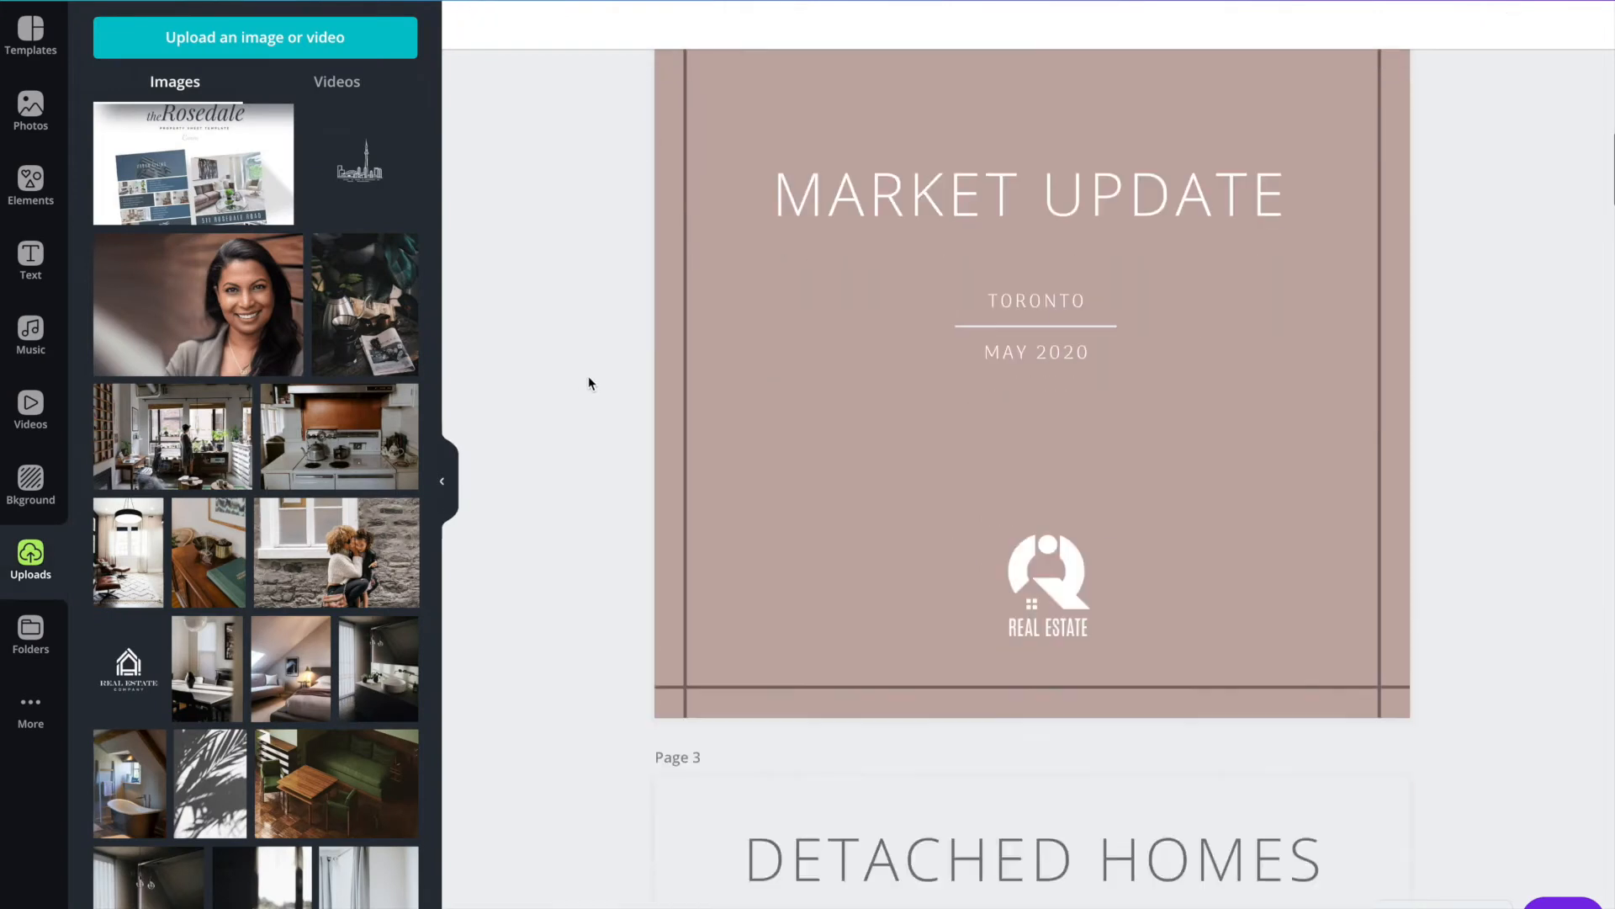
scroll(642, 389, down, 2)
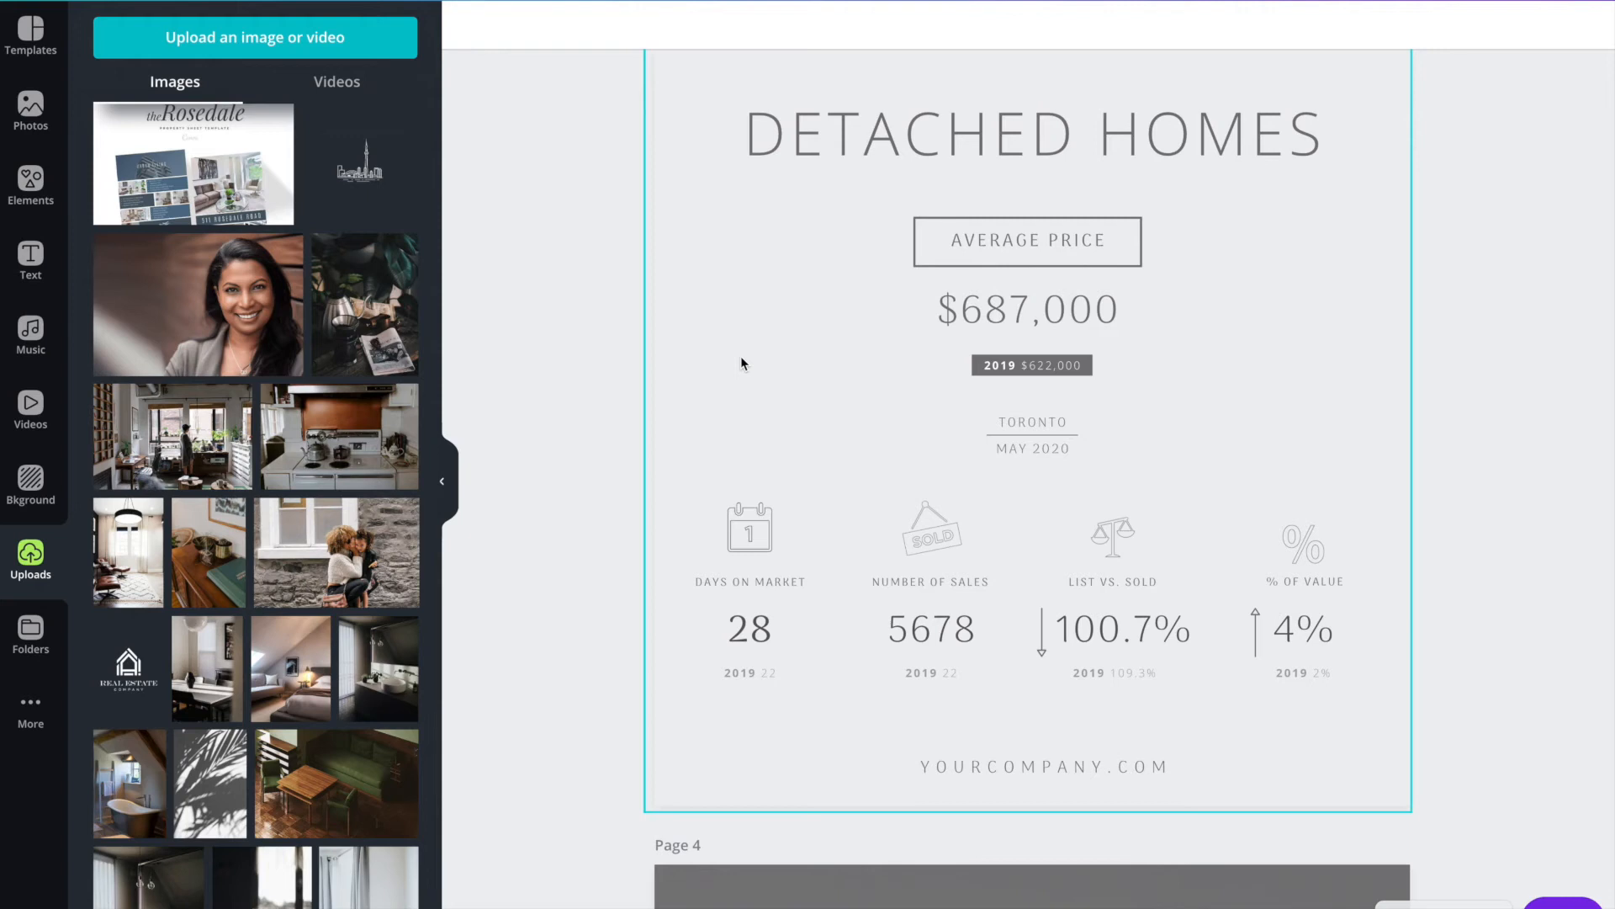
scroll(747, 364, down, 1)
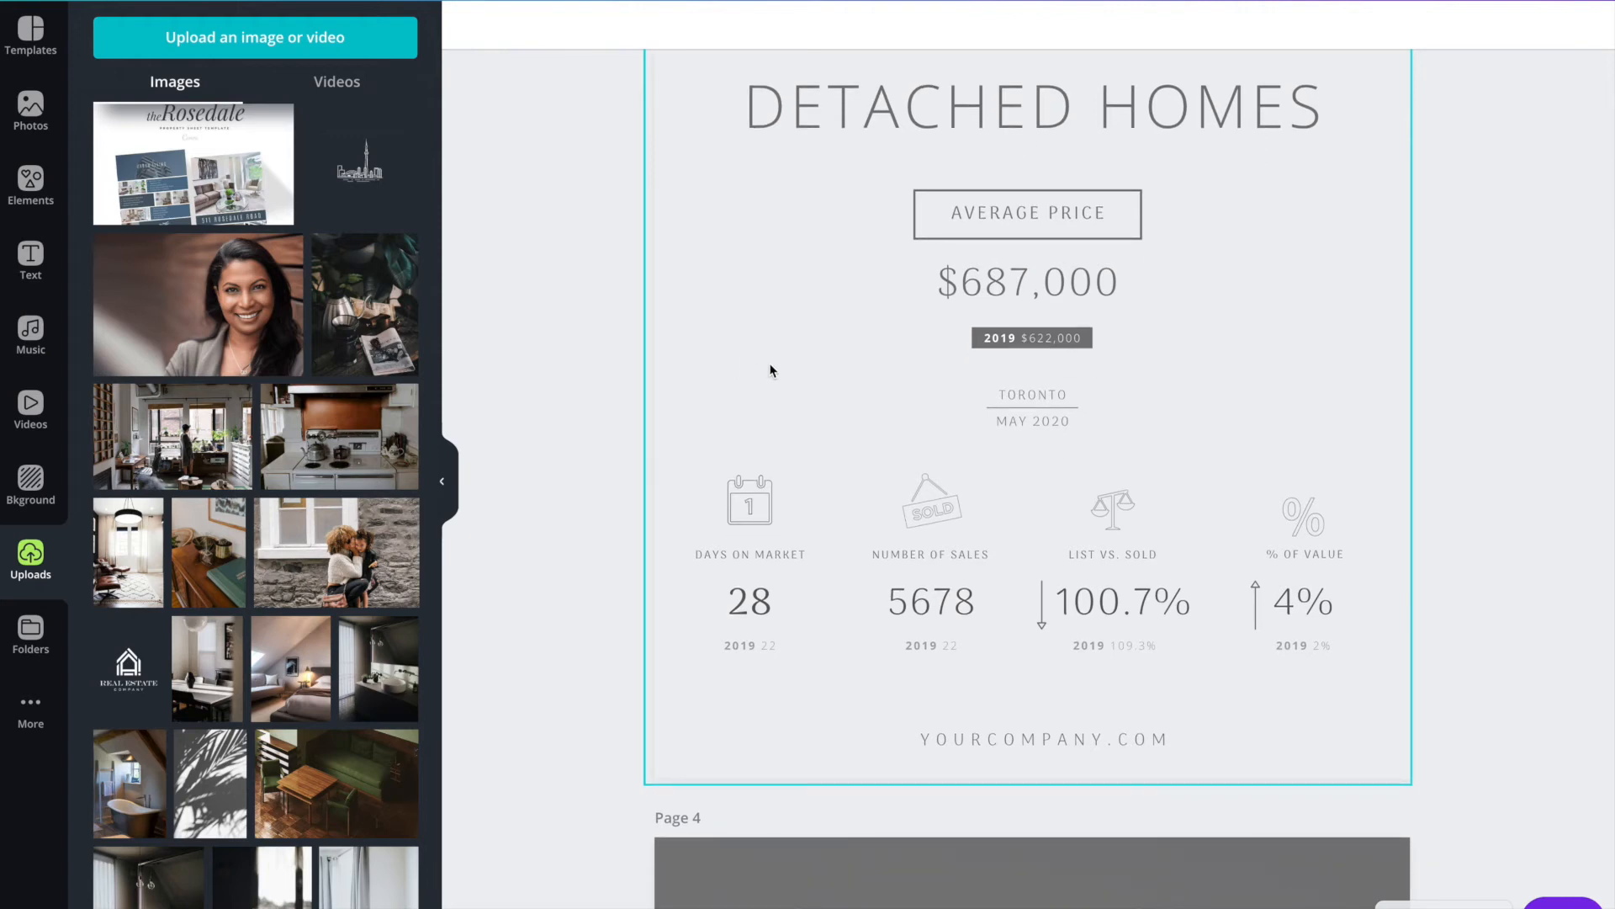
scroll(943, 288, down, 5)
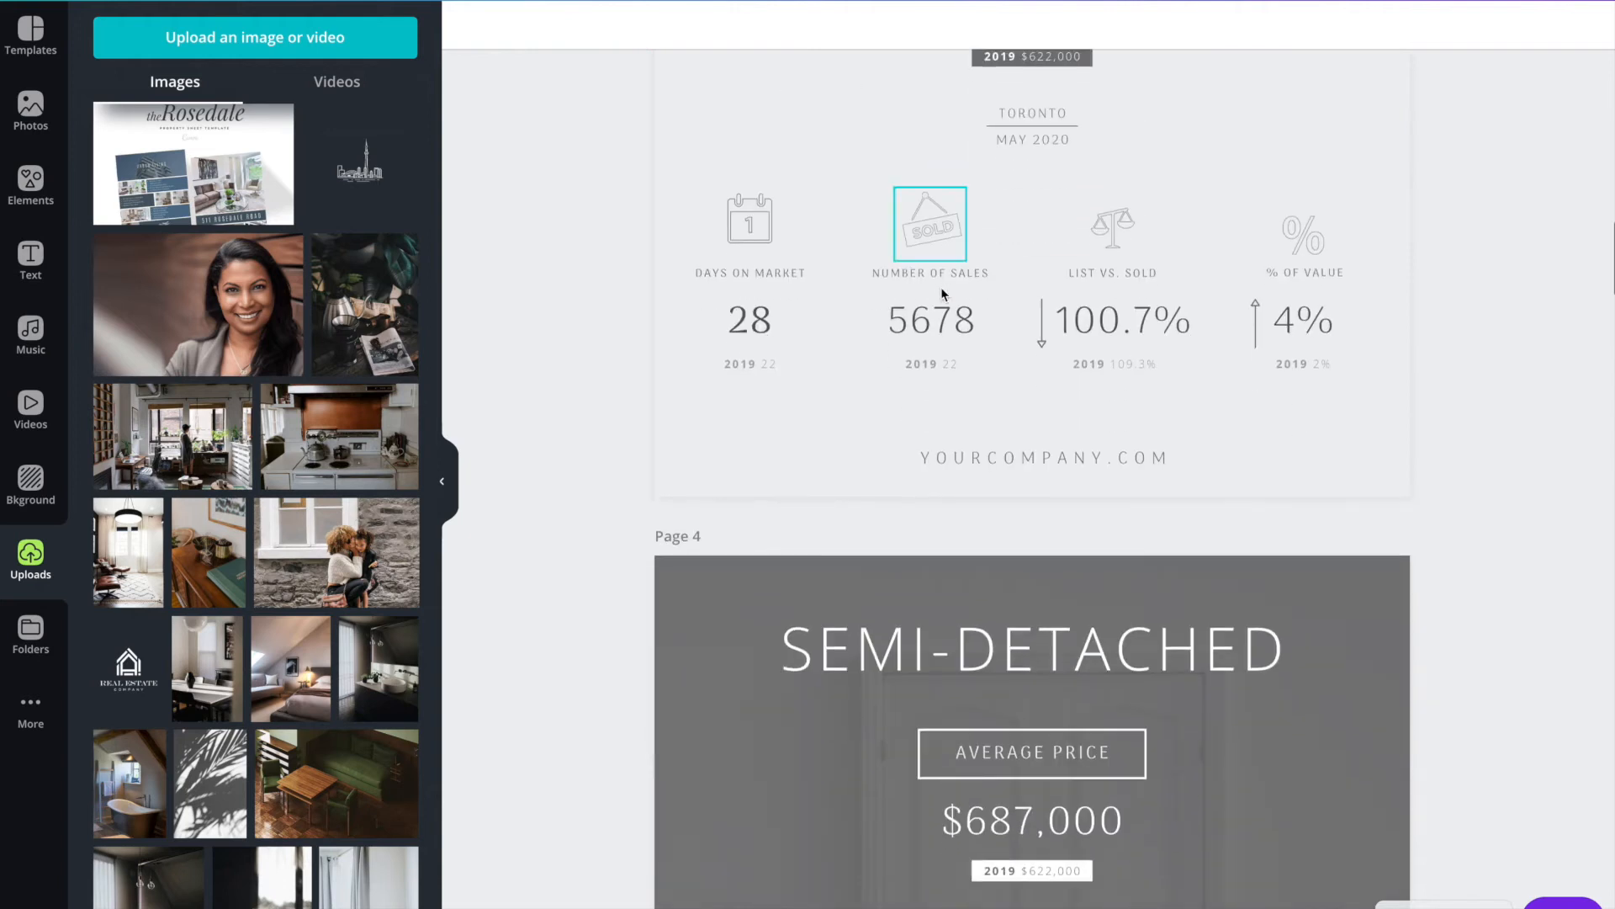
scroll(943, 288, up, 5)
scroll(942, 293, down, 7)
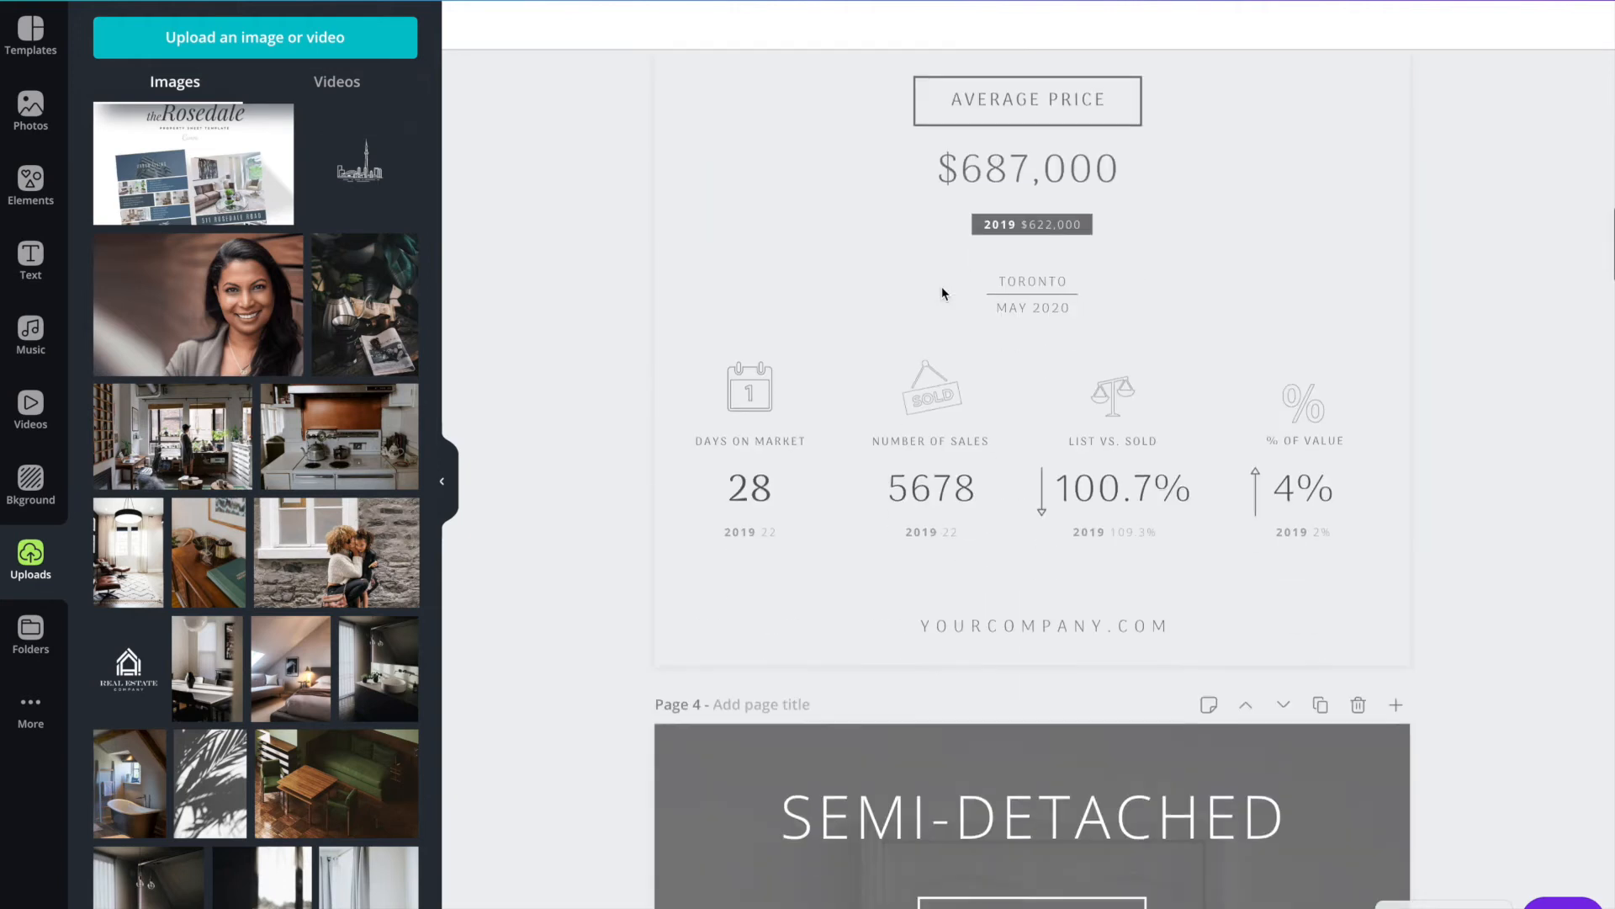
click(752, 510)
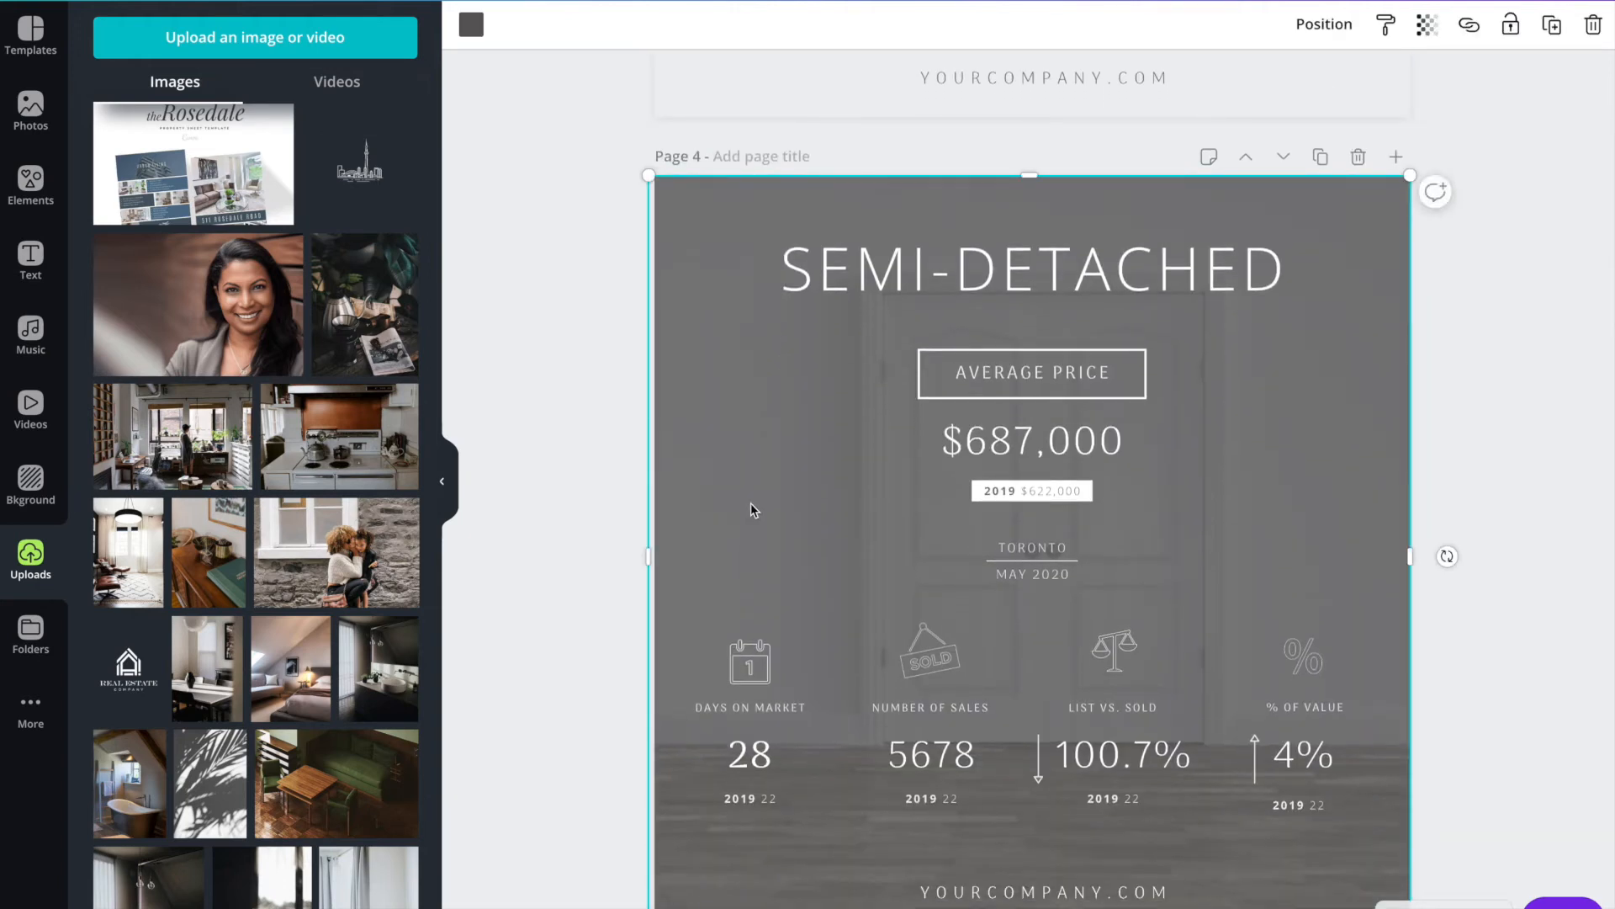
mouse_move(1026, 178)
mouse_down()
mouse_move(1027, 207)
mouse_move(1023, 175)
mouse_up()
scroll(925, 267, up, 3)
scroll(921, 268, up, 8)
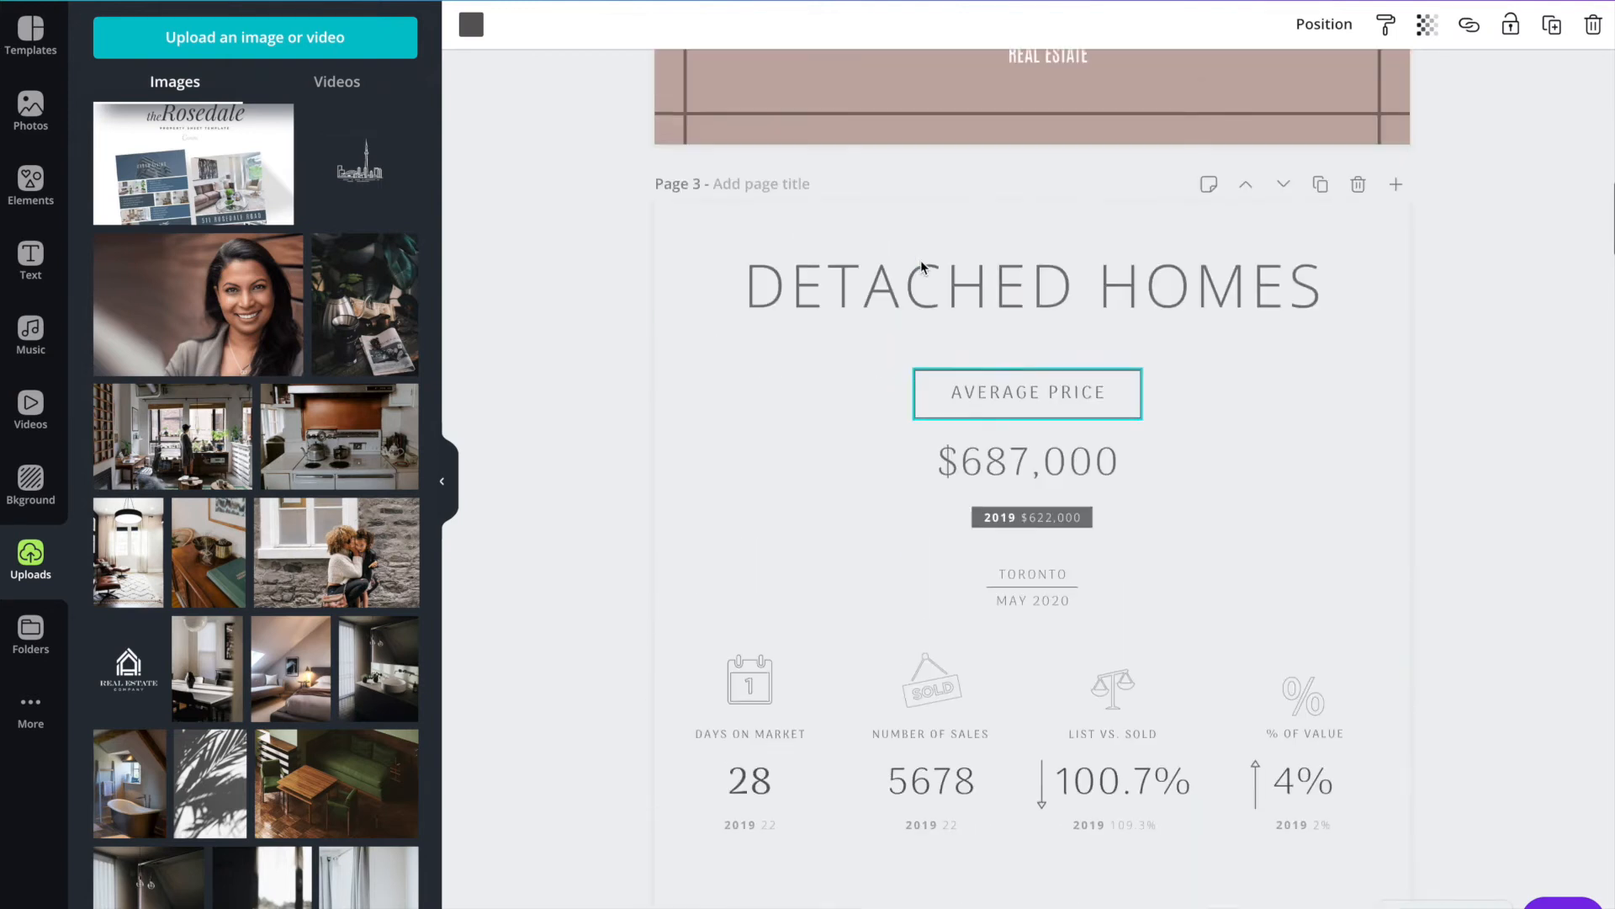
scroll(787, 514, down, 4)
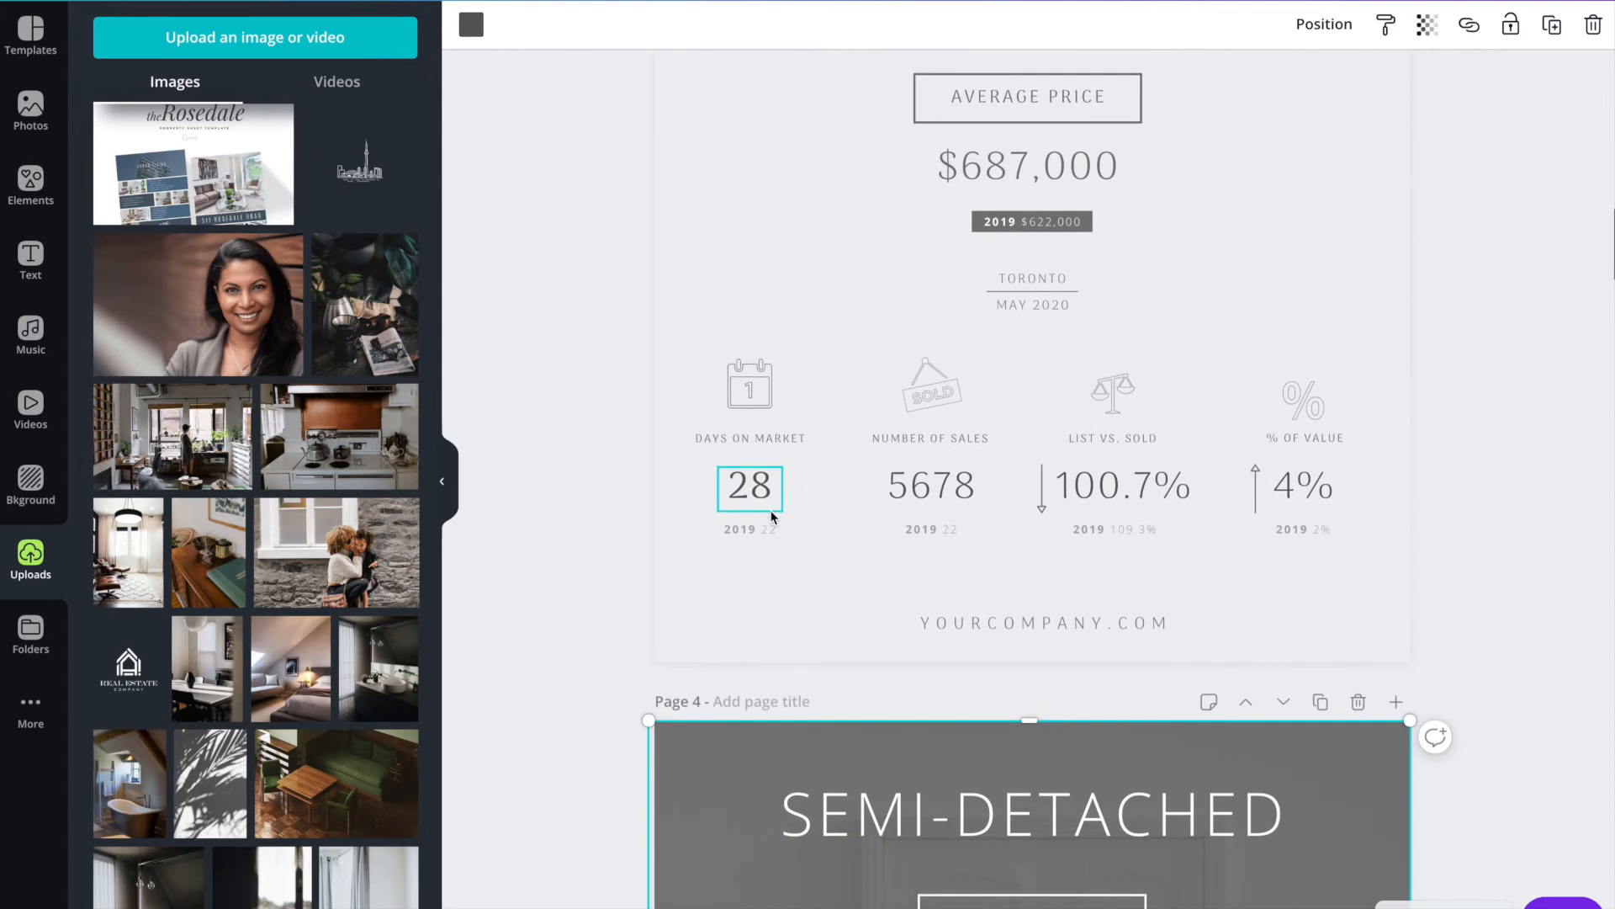
scroll(772, 517, down, 1)
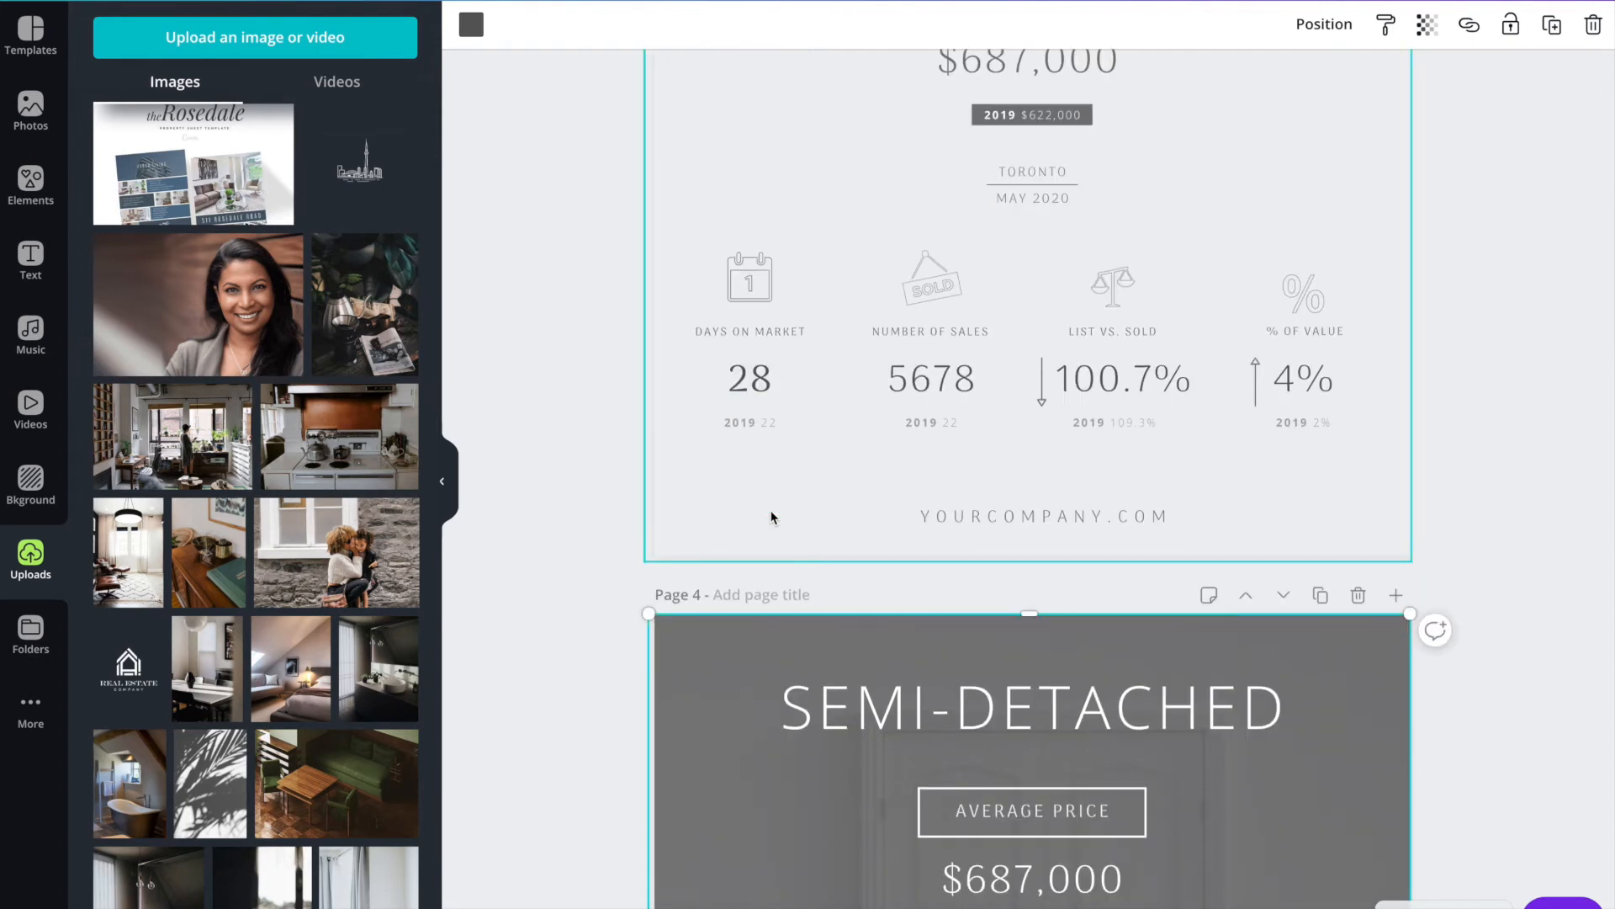
scroll(772, 517, down, 1)
scroll(772, 573, down, 3)
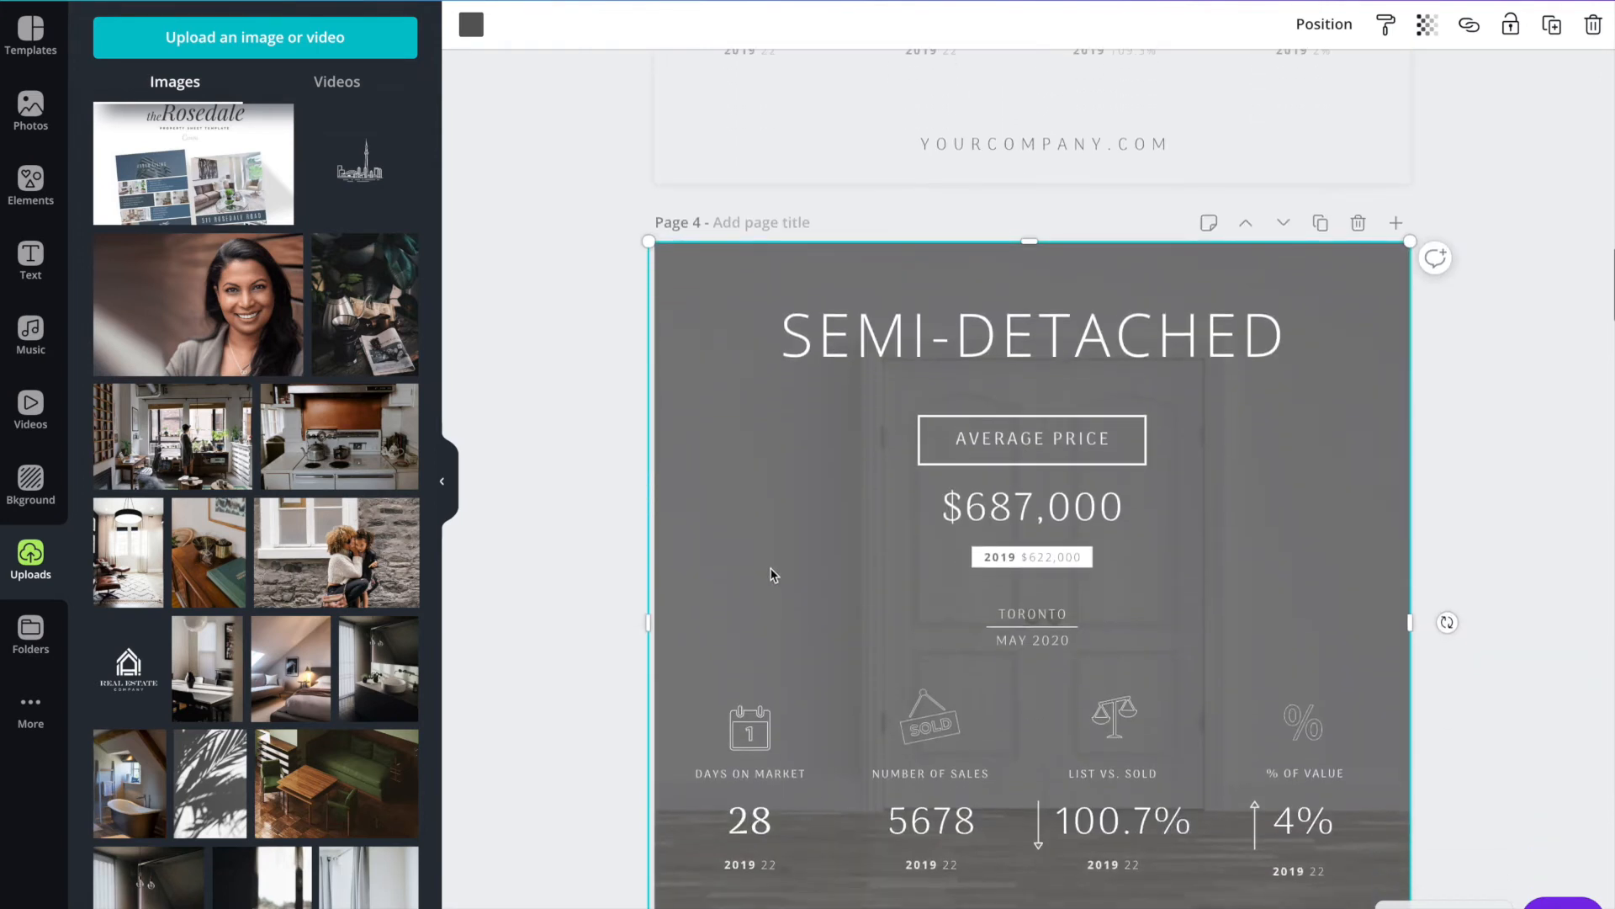
scroll(764, 408, up, 7)
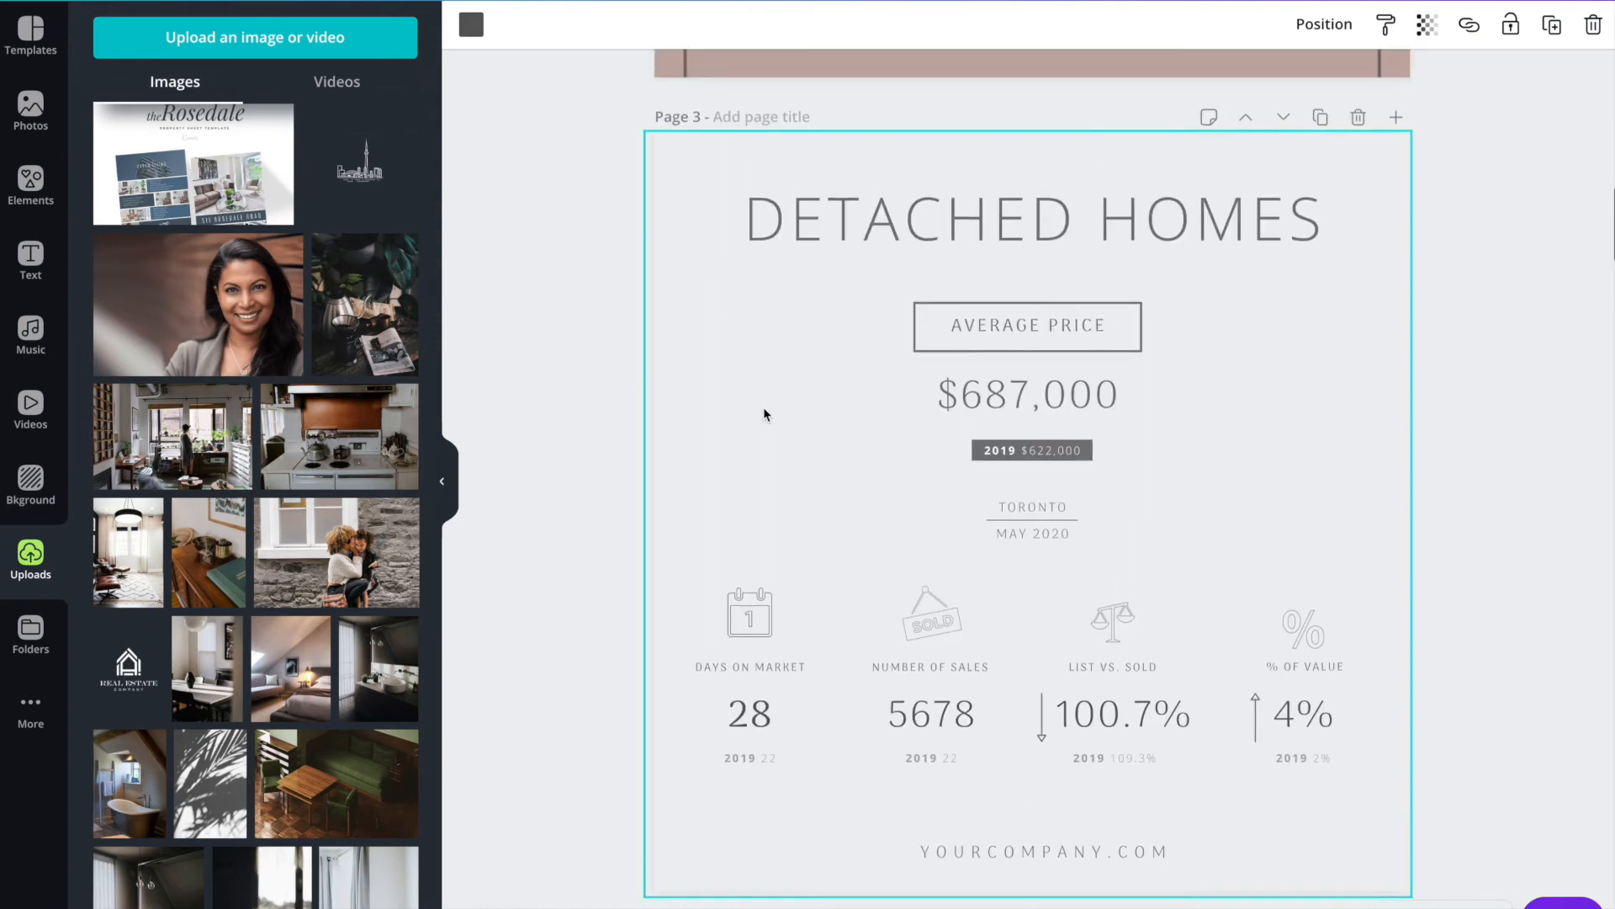
Lower the top edge of the light grey overlay on the Detached Homes page to leave a band above it.
click(699, 253)
click(738, 334)
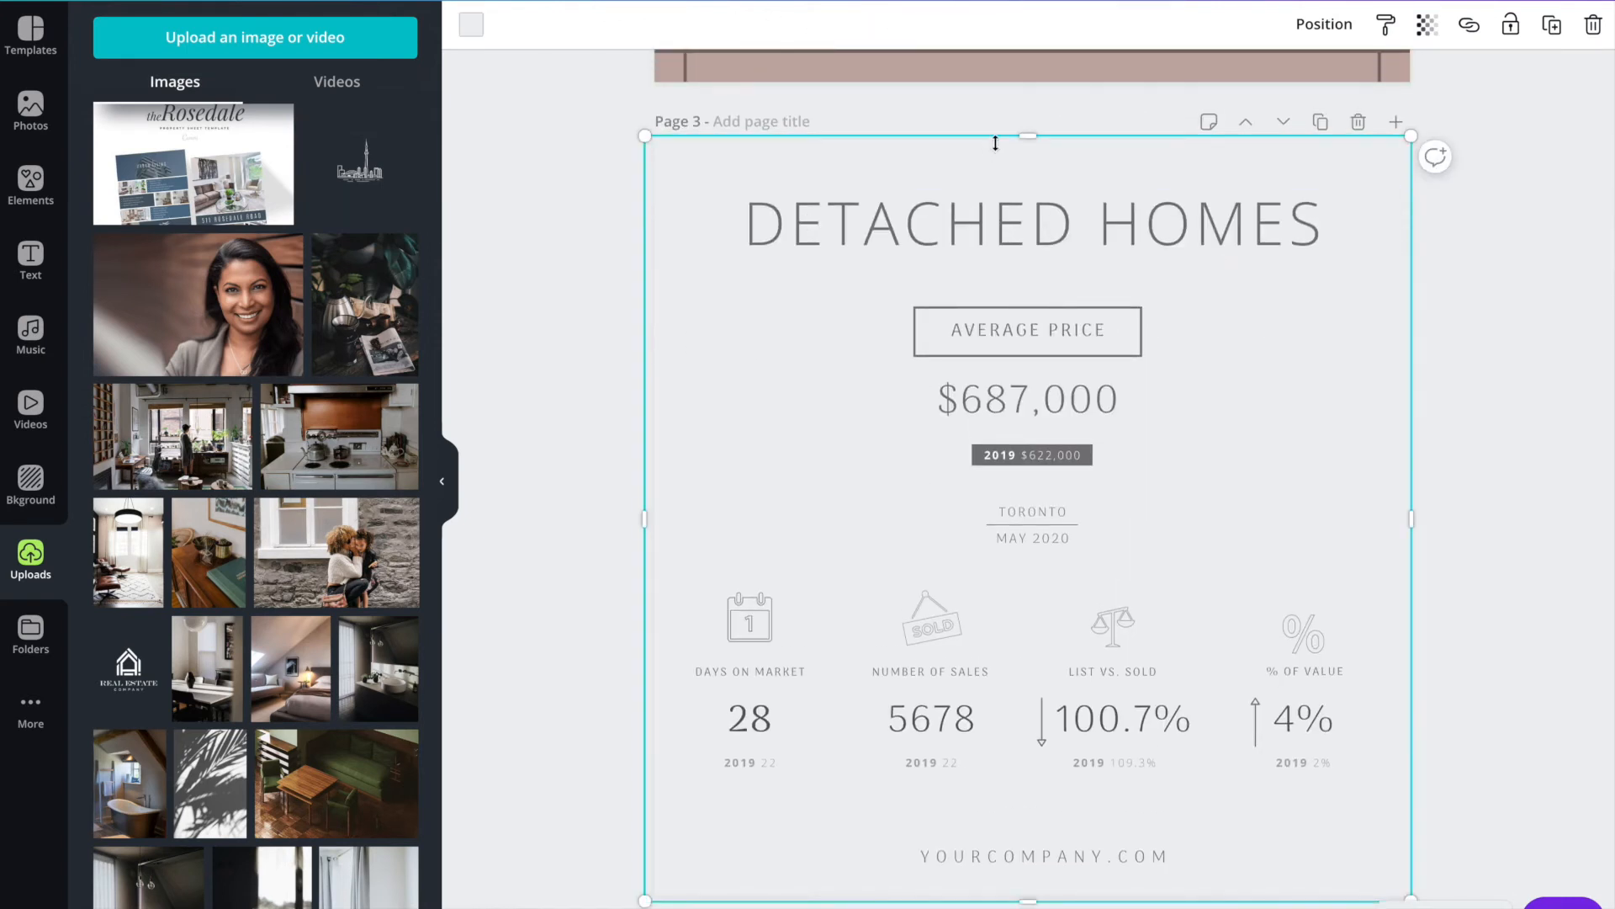
drag(1028, 135, 1039, 204)
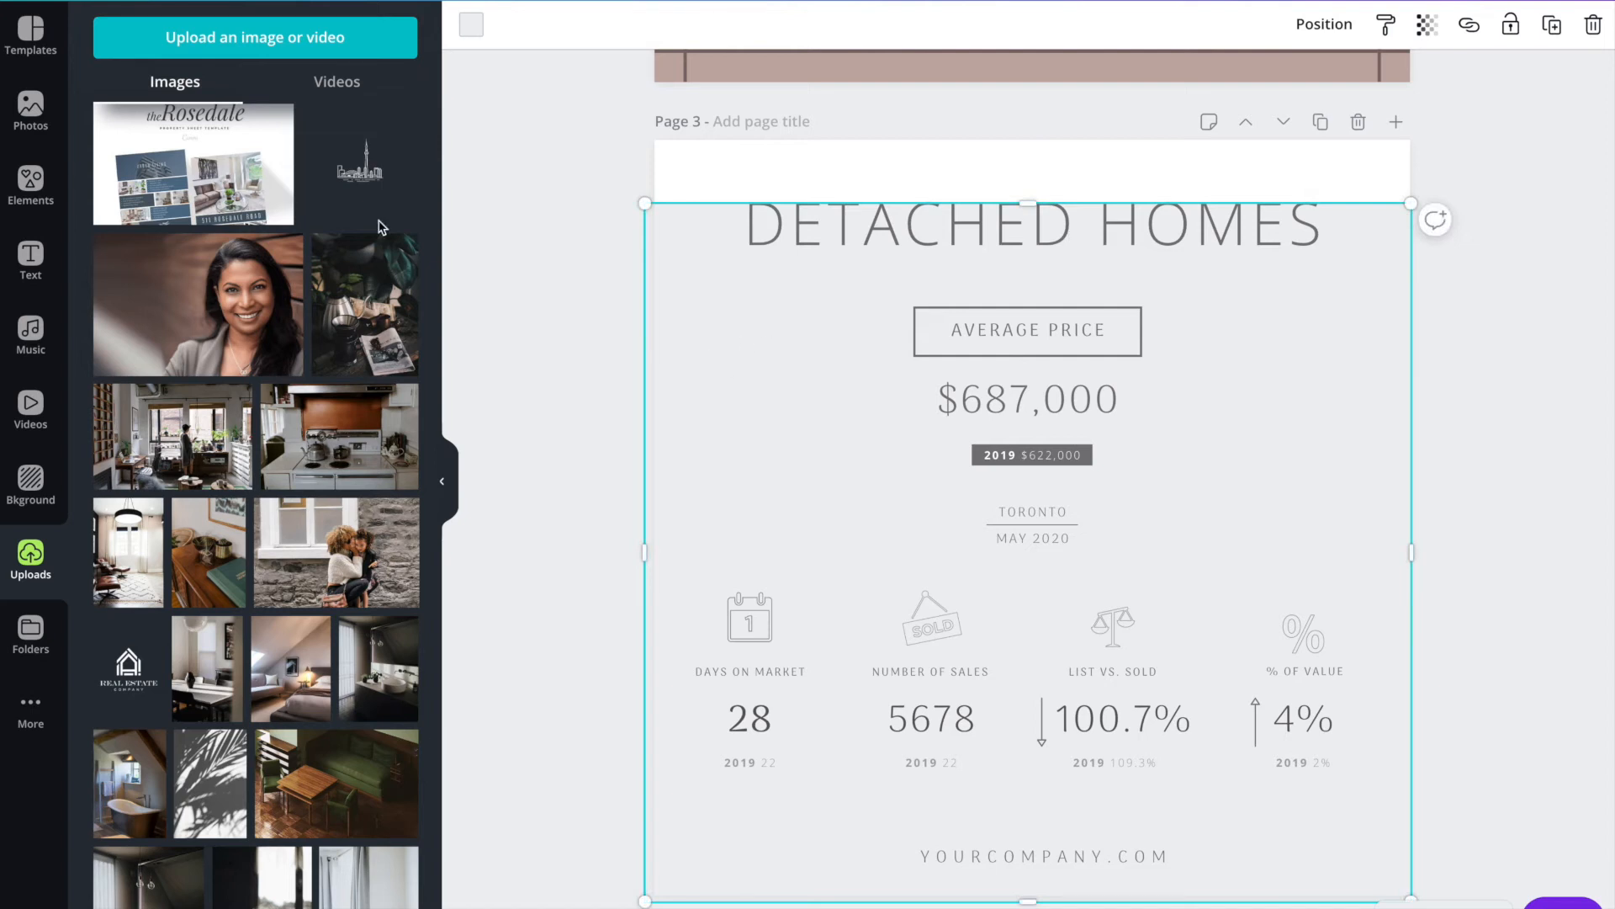
Clear the "stats" element search and add a single-image grid filling the Detached Homes page.
click(37, 214)
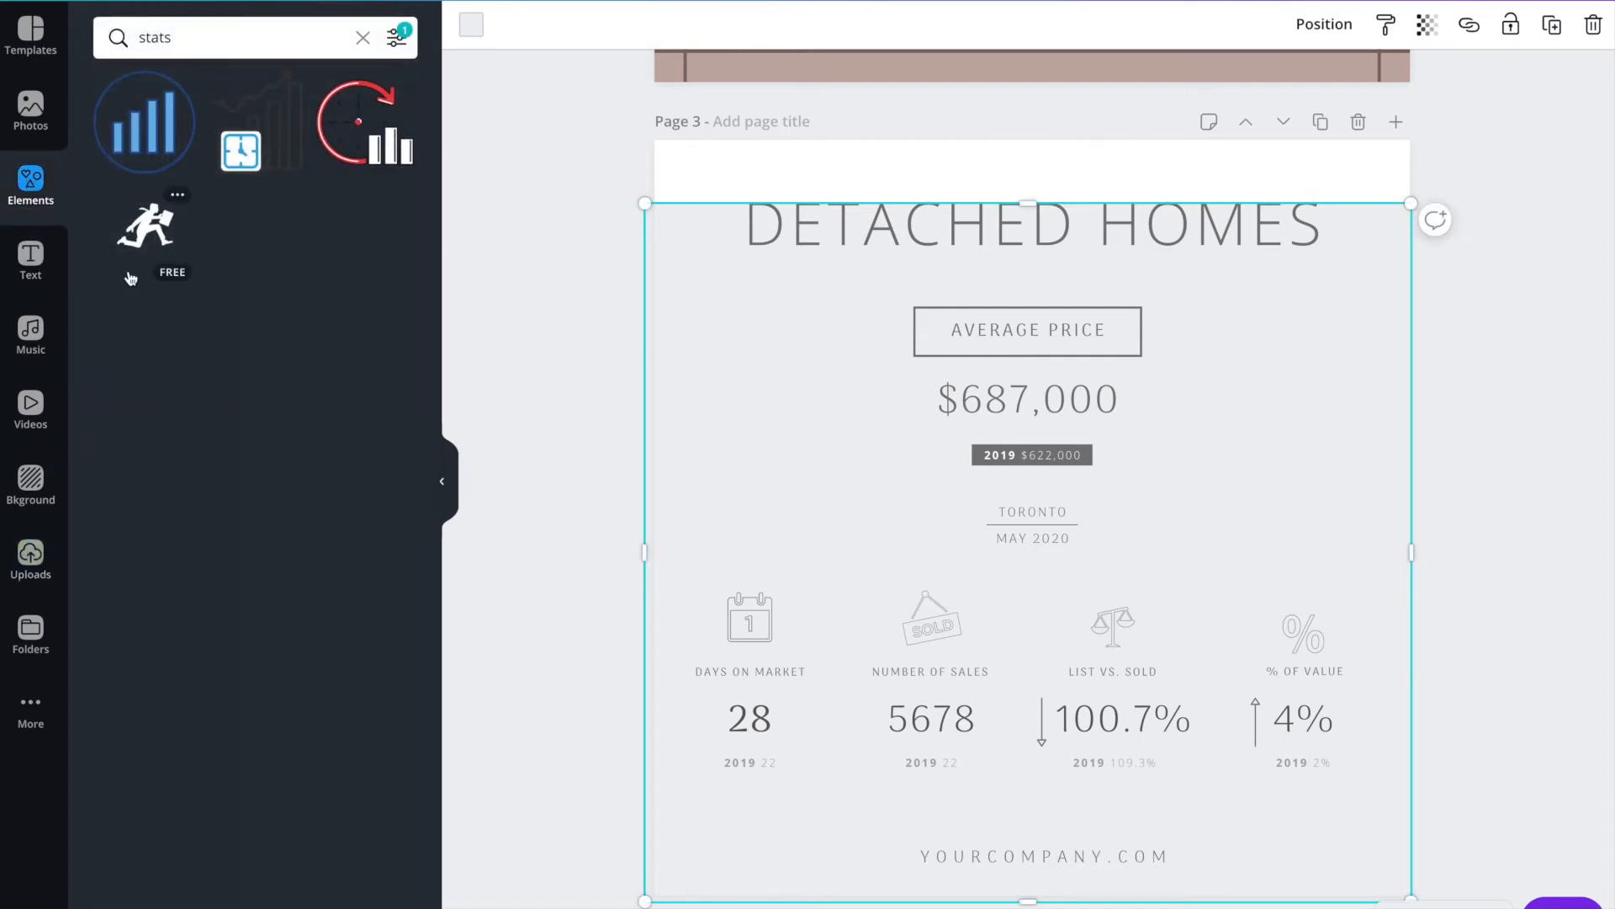
click(363, 40)
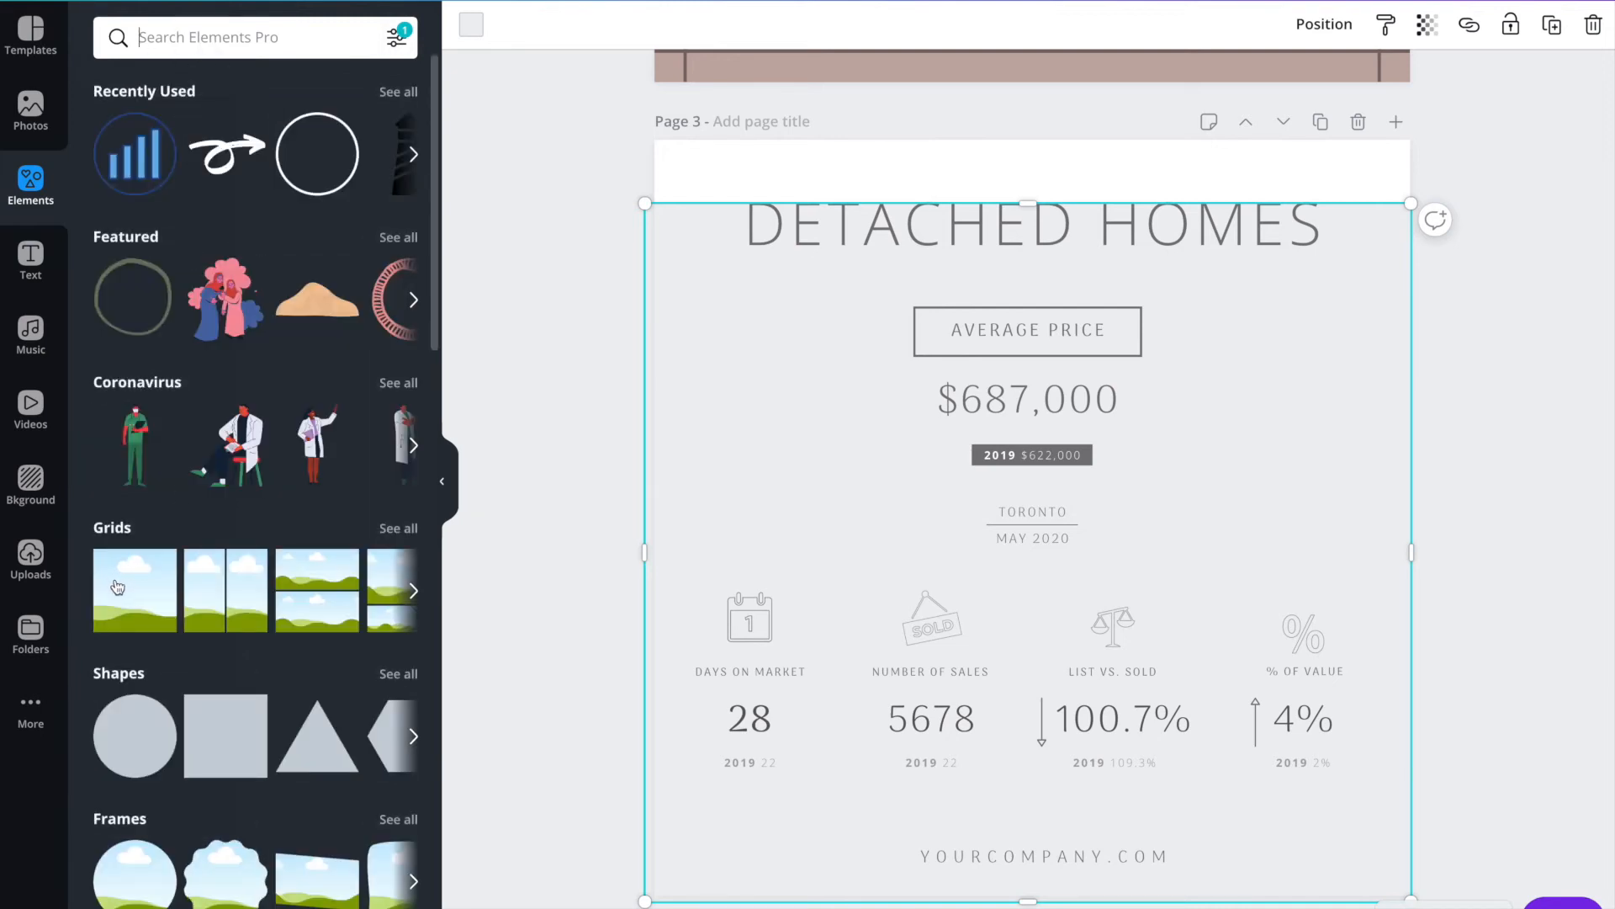
click(117, 588)
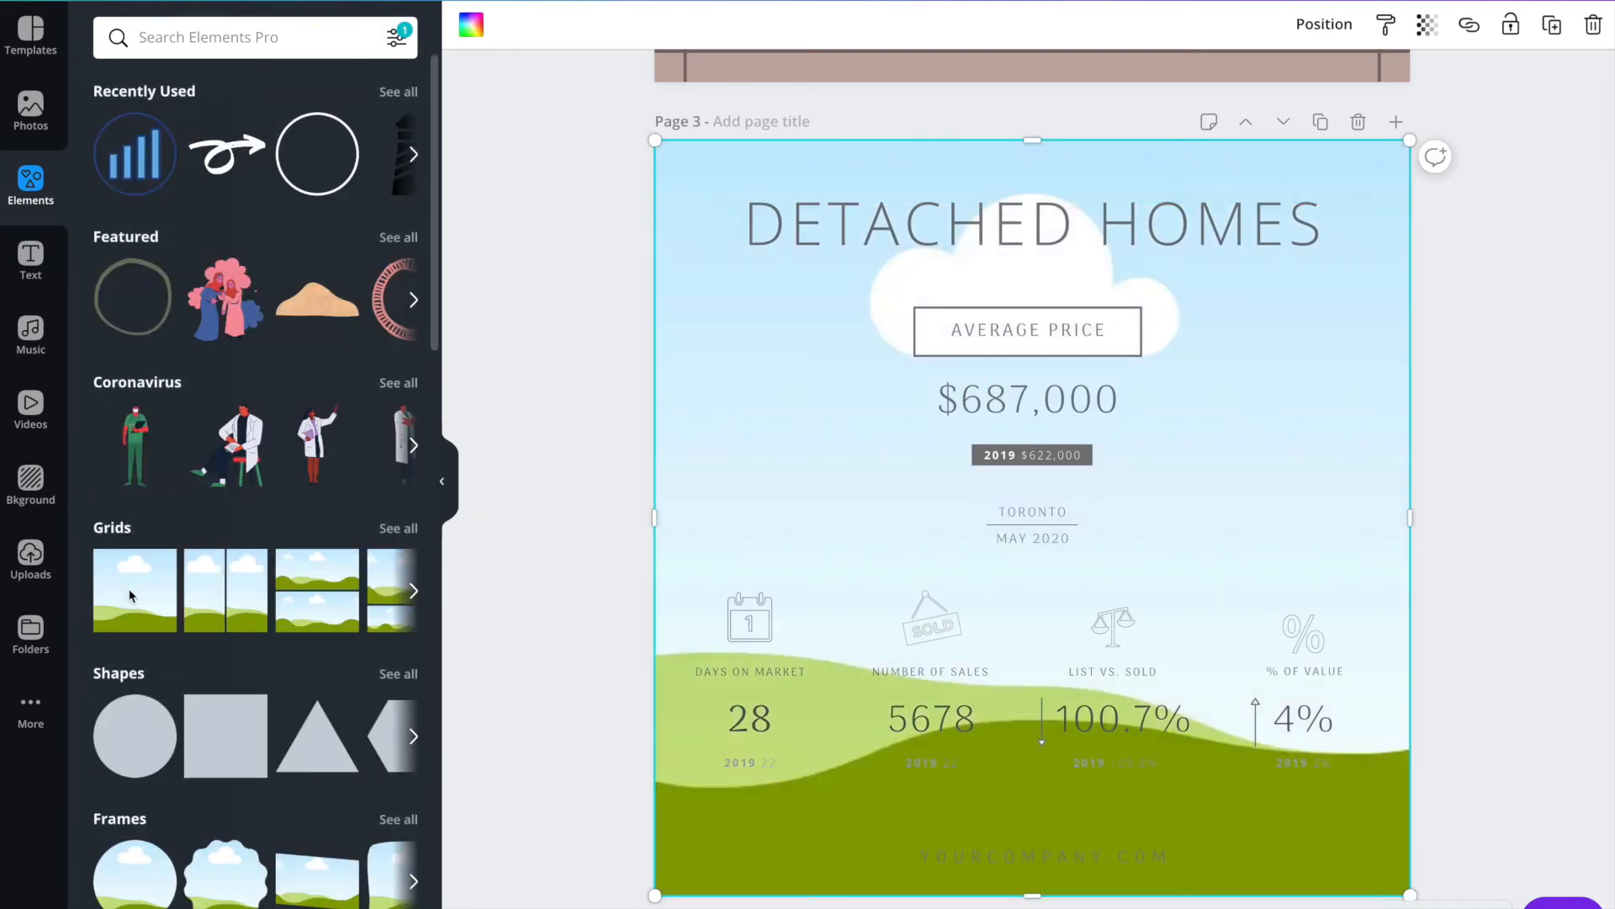
drag(1034, 143, 975, 167)
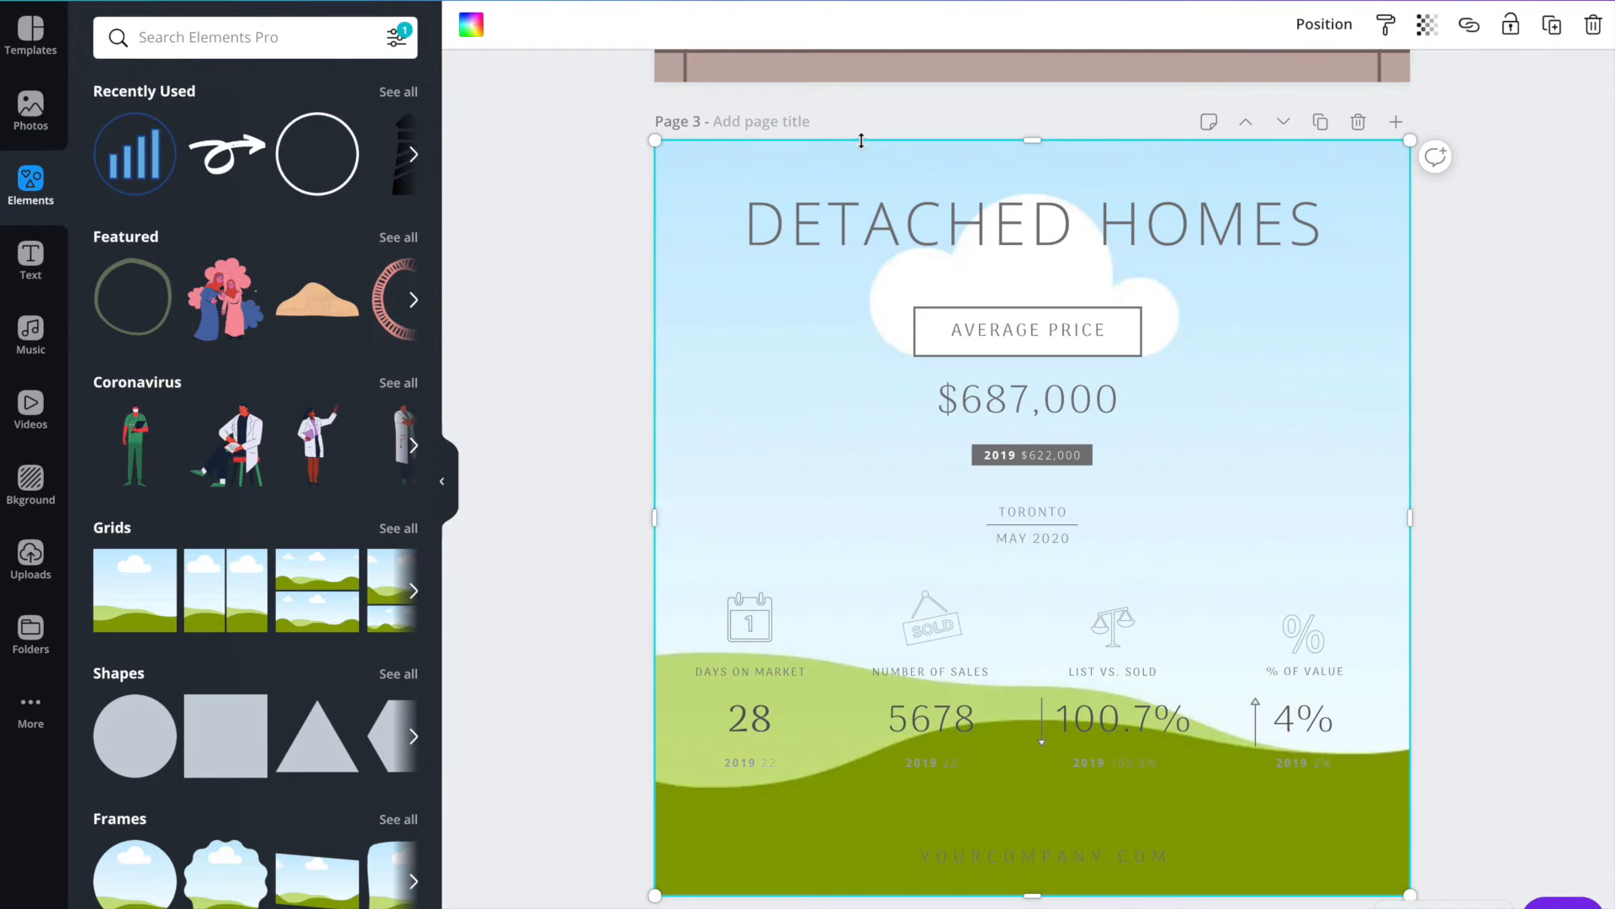
Send the image grid on page 3 behind the light grey overlay.
click(1323, 24)
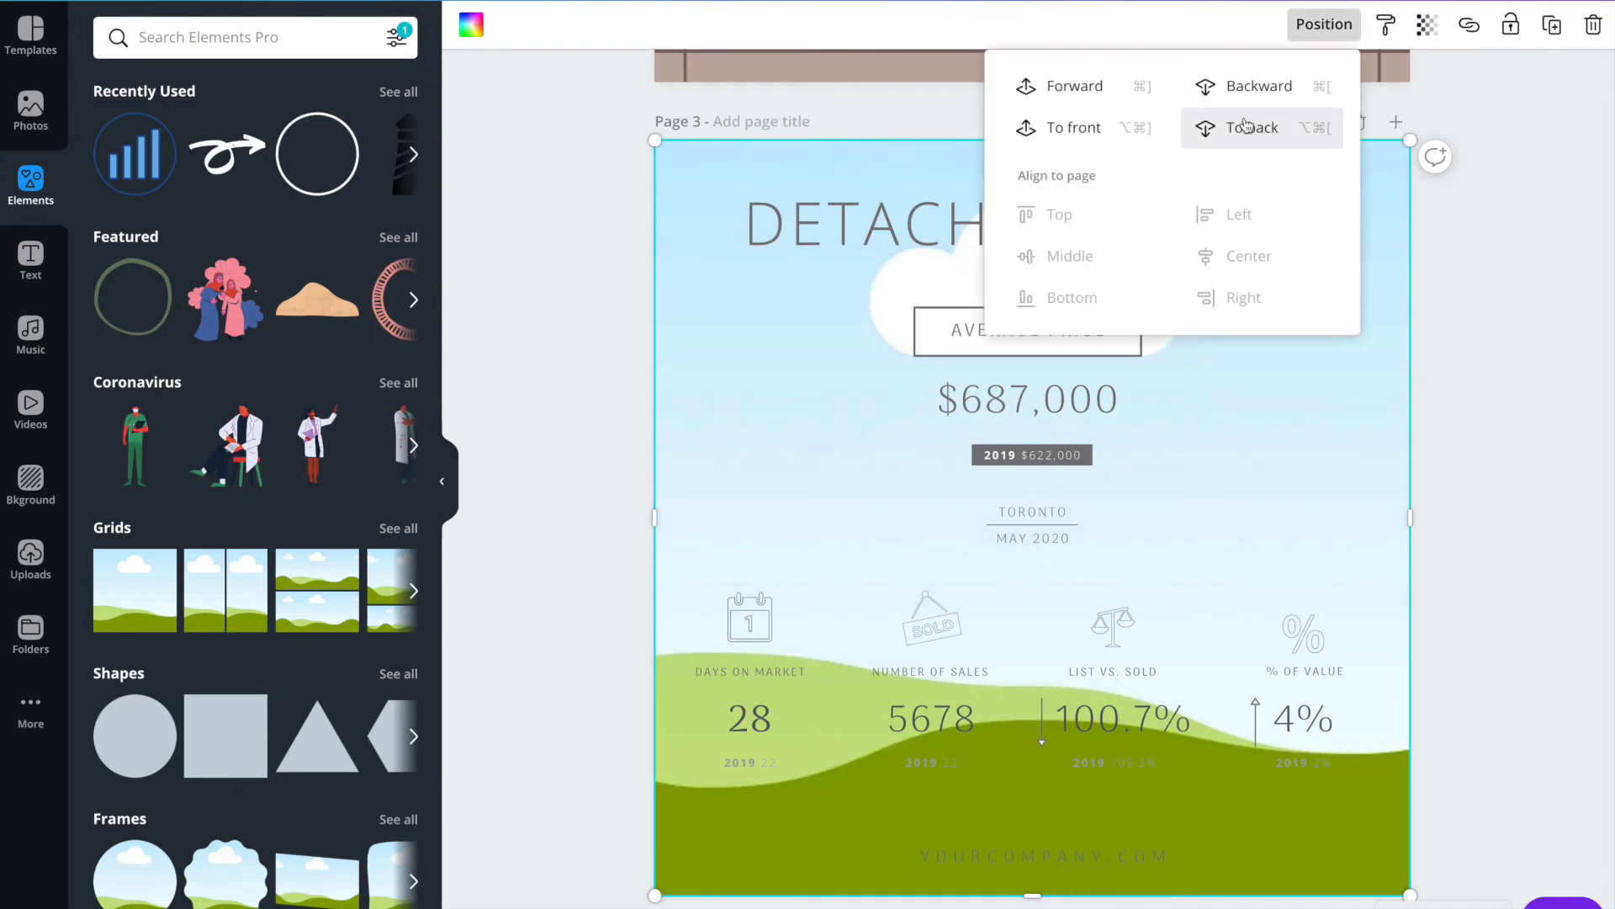
click(1259, 86)
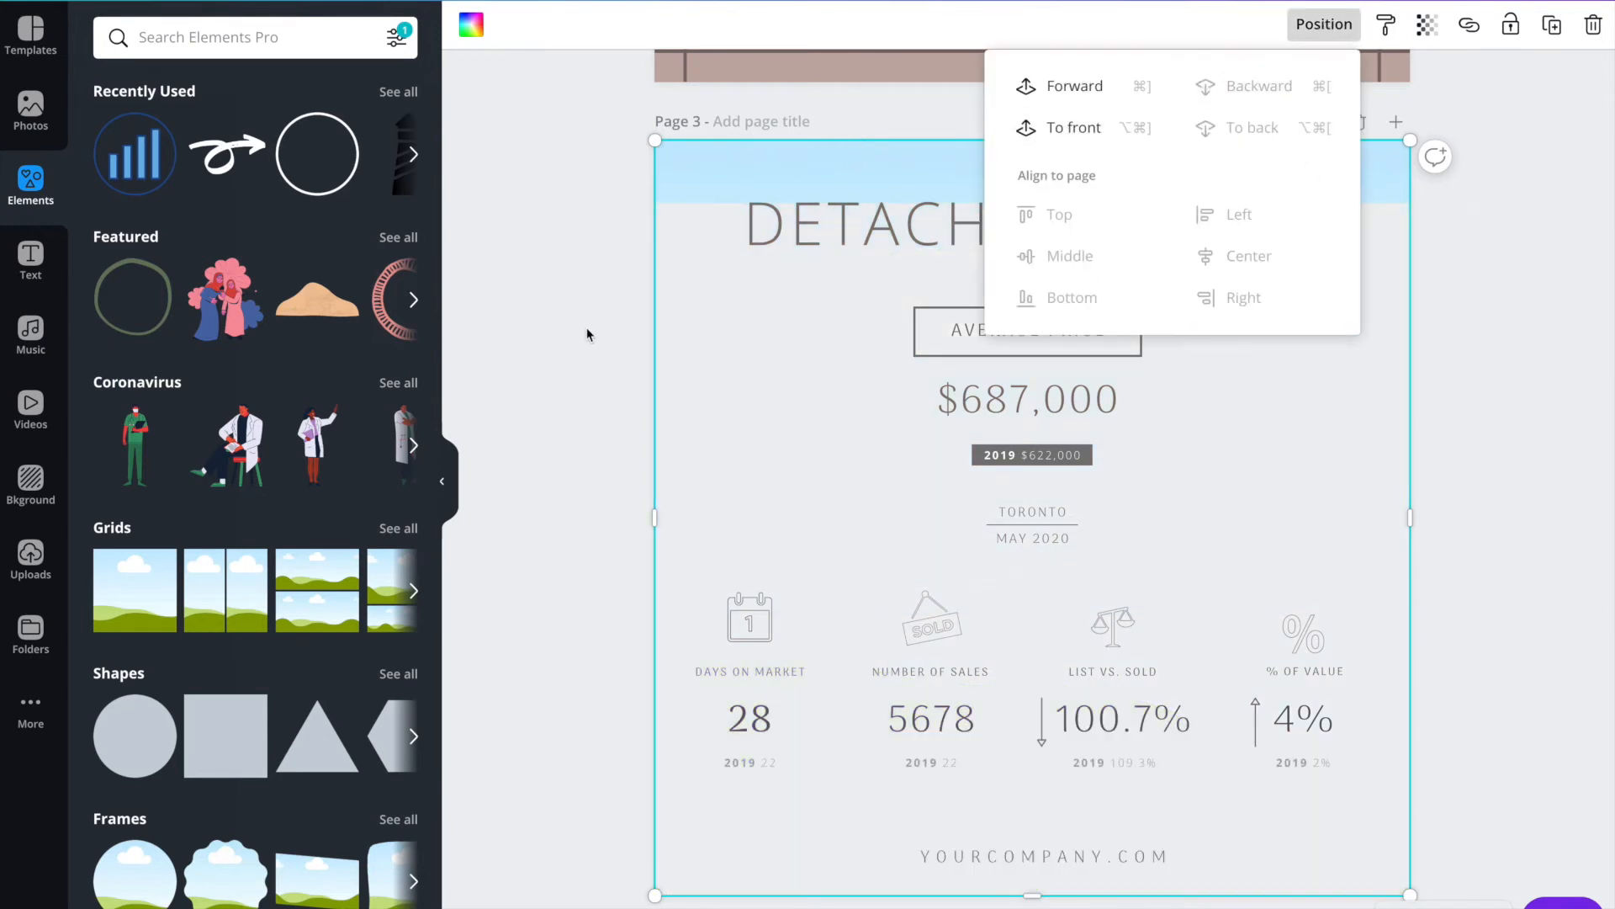
click(588, 334)
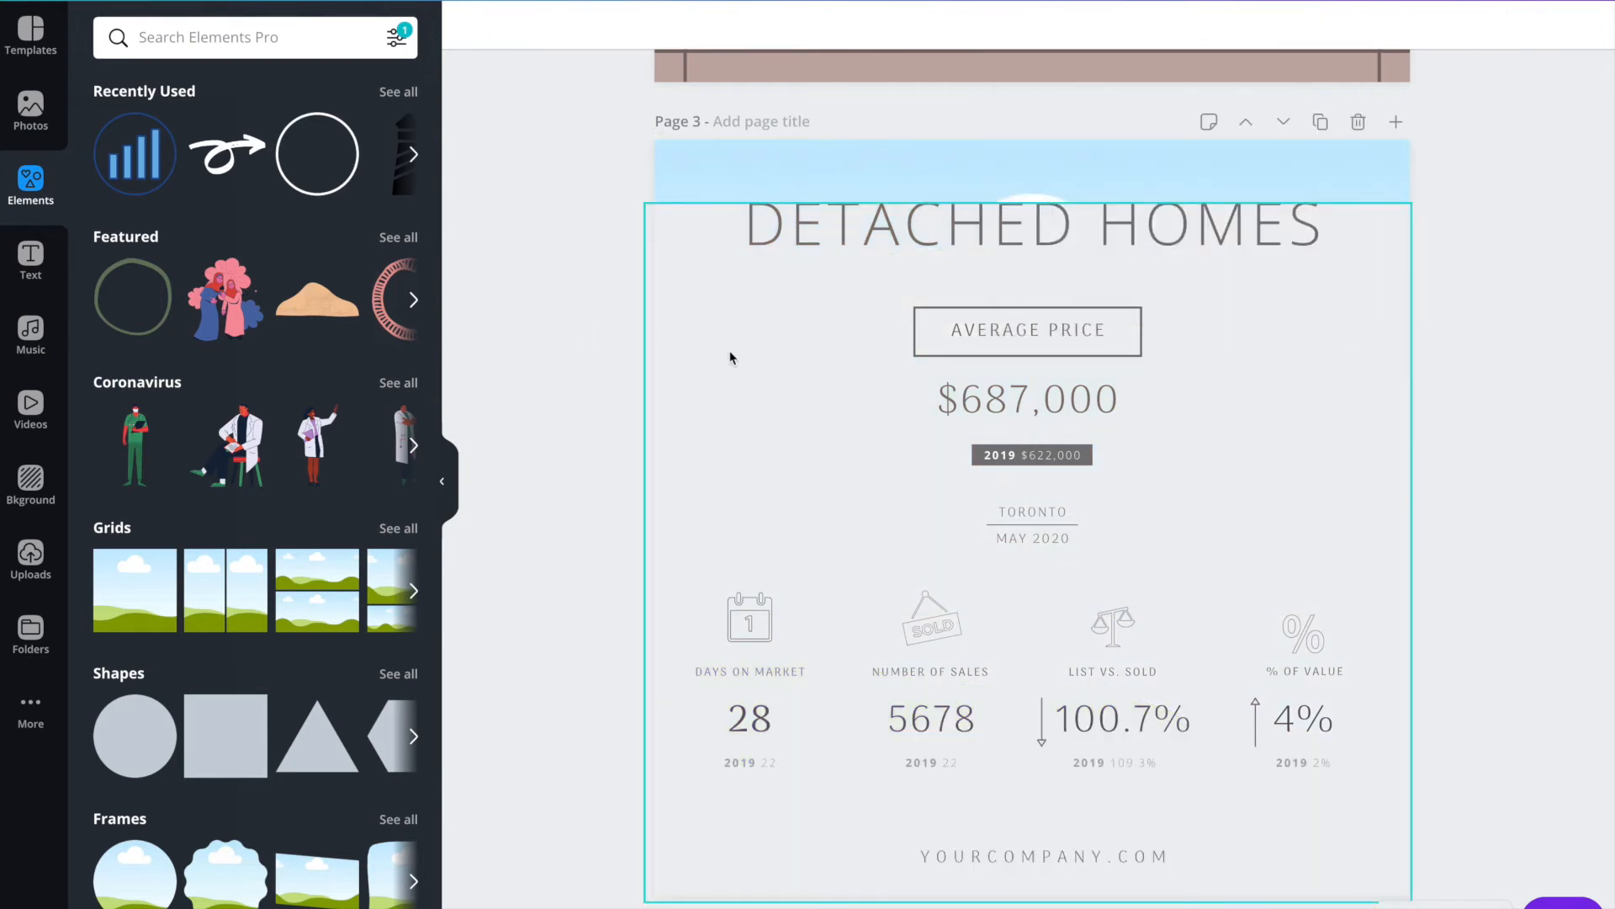
Search the photo library for "home" and fill the page 3 grid with the HOME SWEET HOME sign photo.
click(833, 165)
click(32, 481)
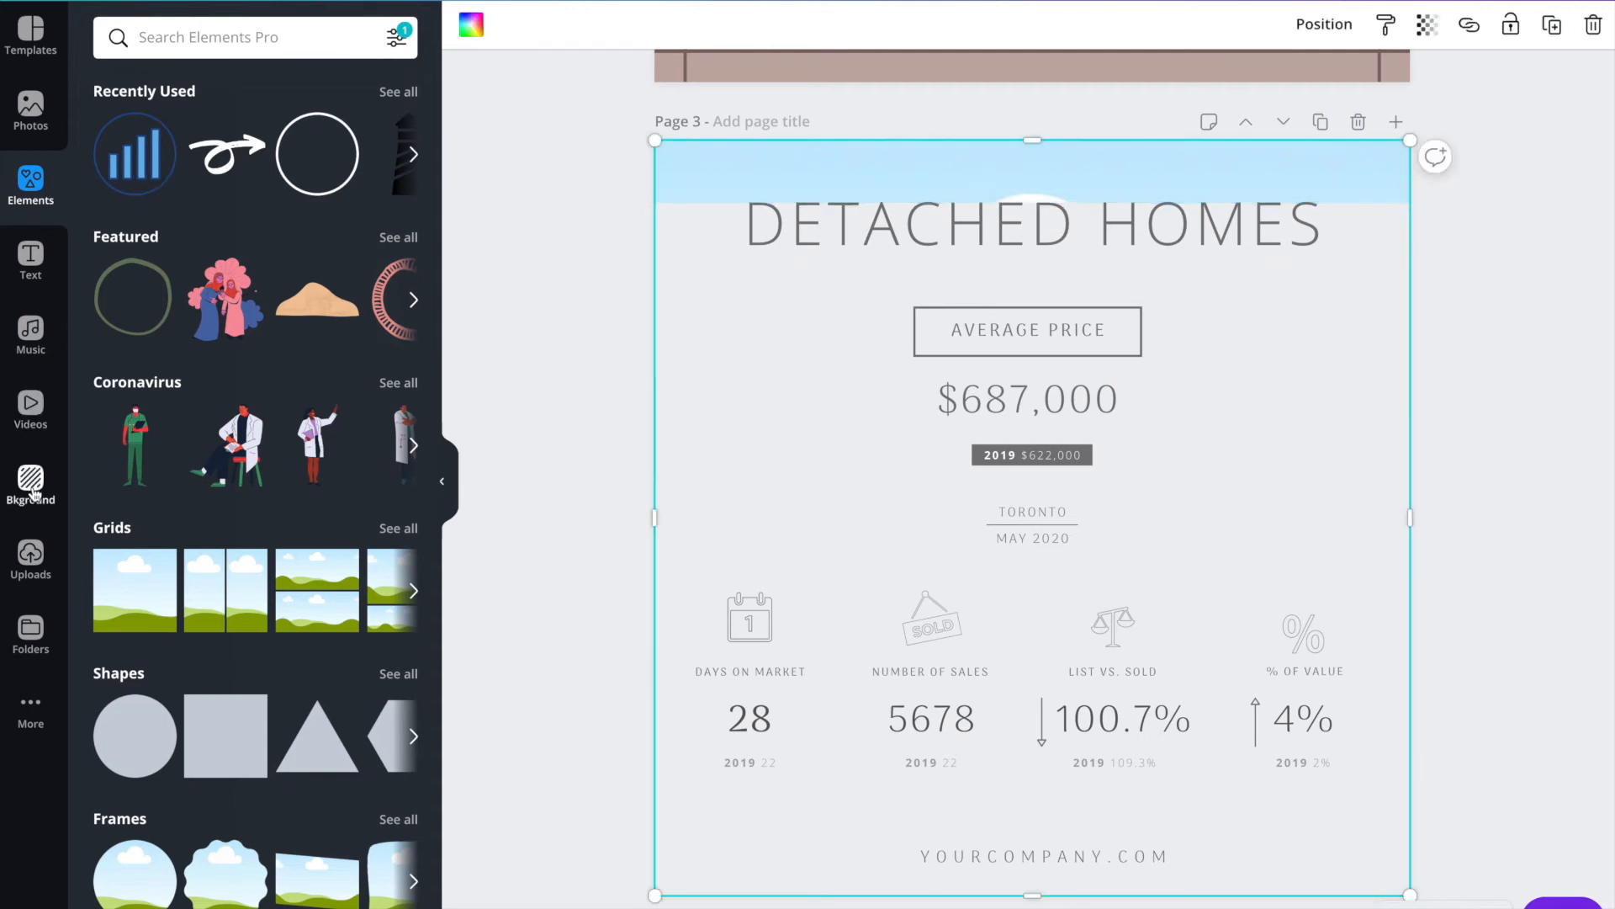
click(37, 142)
click(38, 139)
click(165, 40)
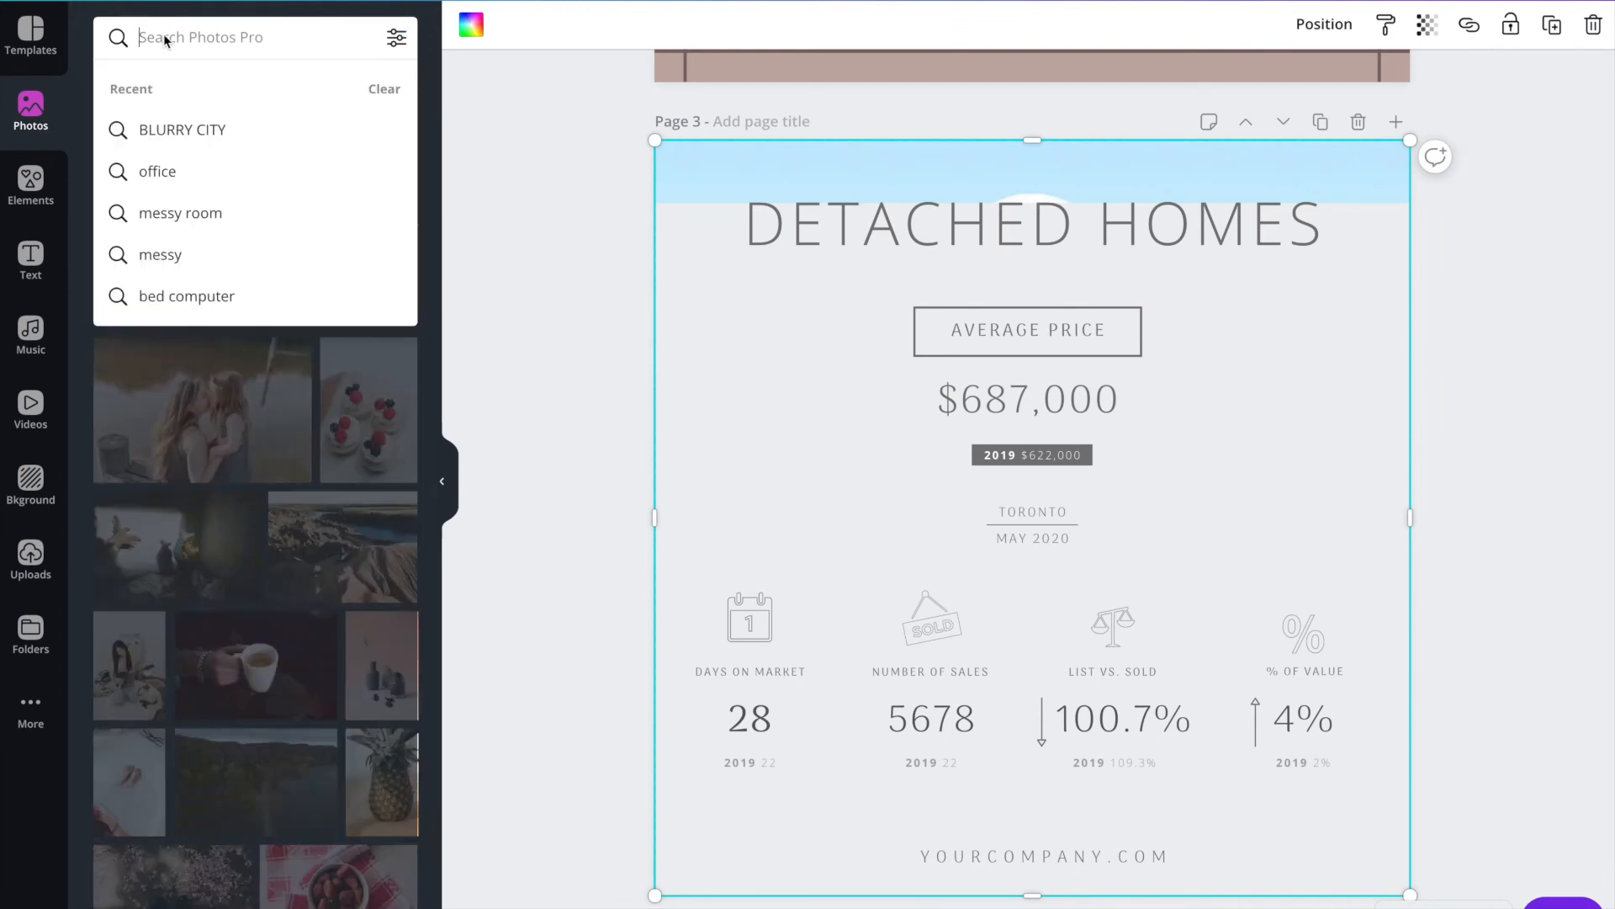
text(home)
key(Return)
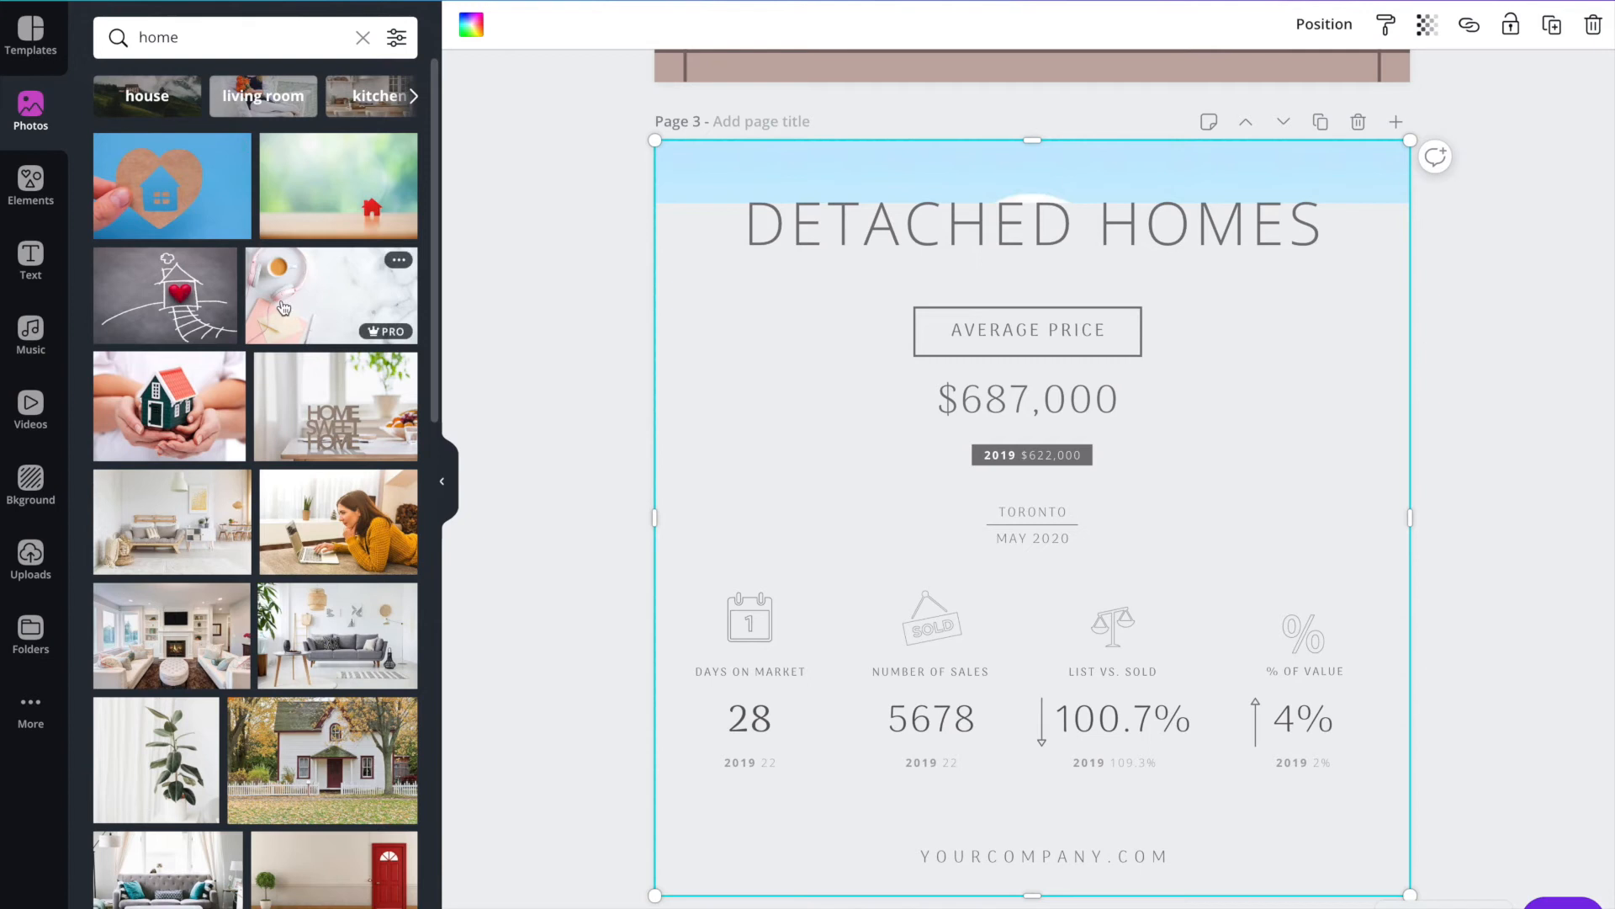
drag(317, 407, 739, 154)
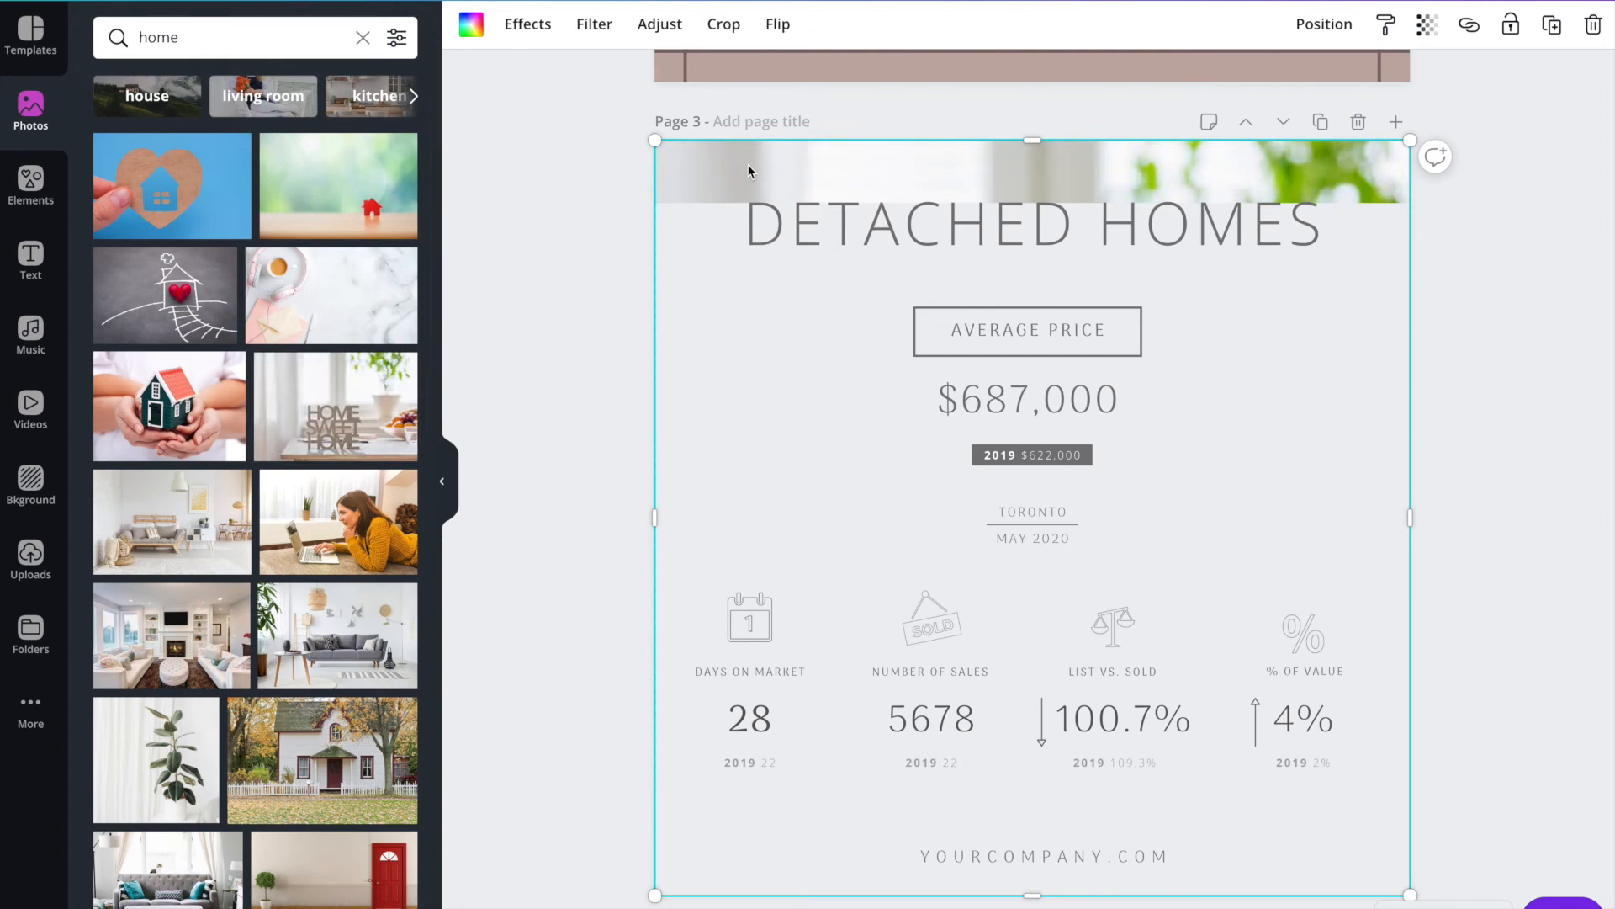
Stretch the light grey overlay on page 3 back up over the whole photo and set its transparency to 90.
click(702, 316)
drag(1032, 202, 1032, 140)
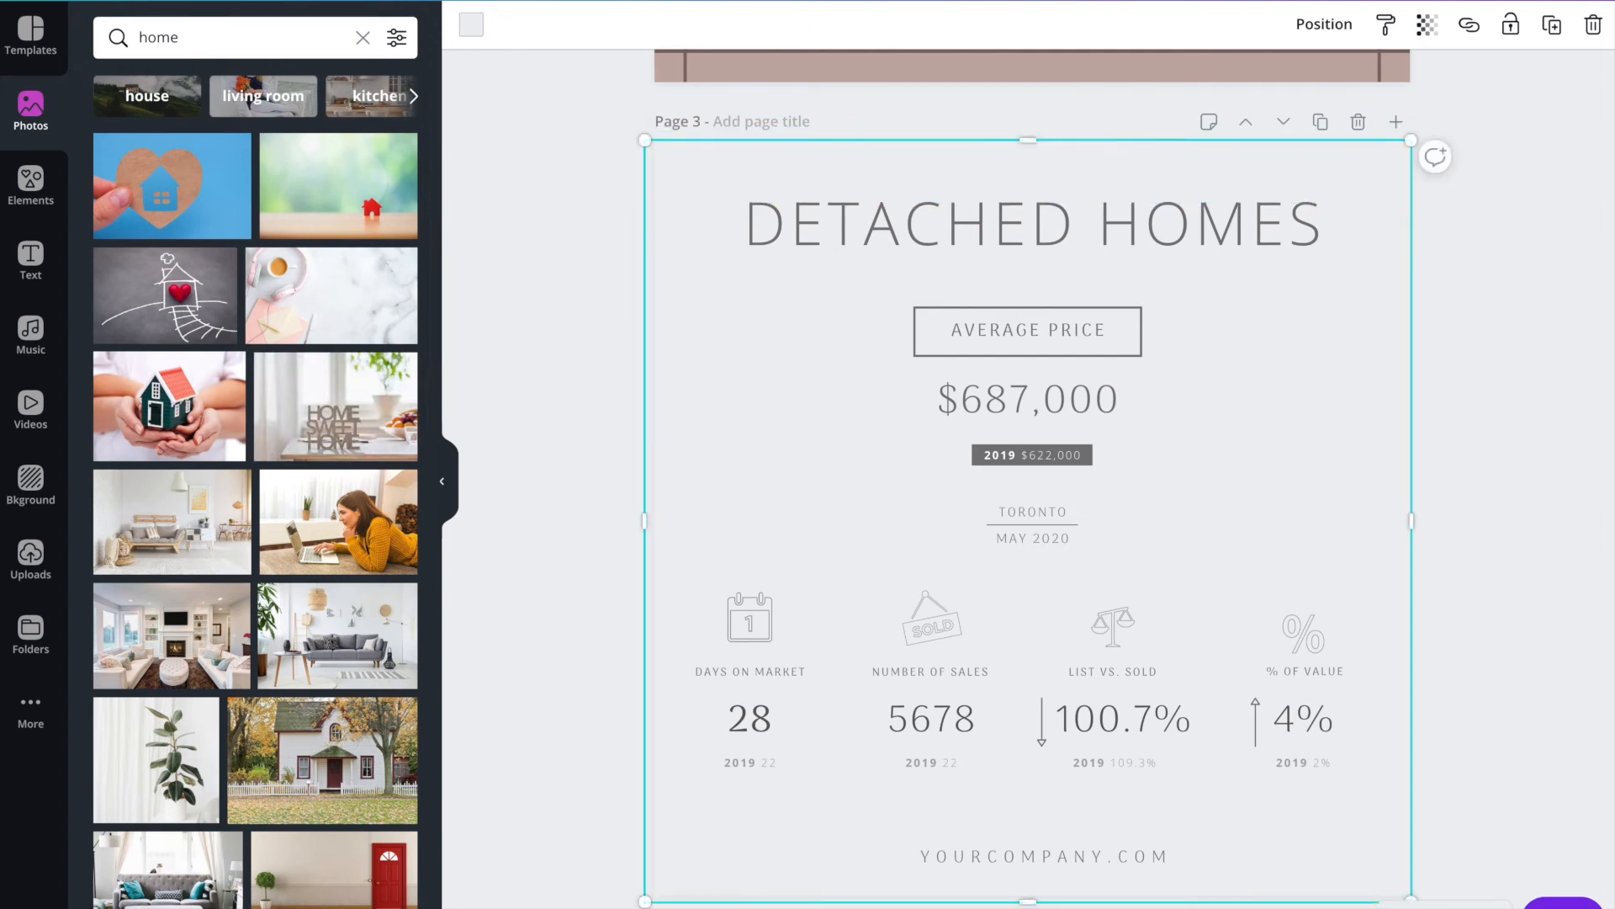
click(1429, 26)
drag(1371, 83, 1349, 82)
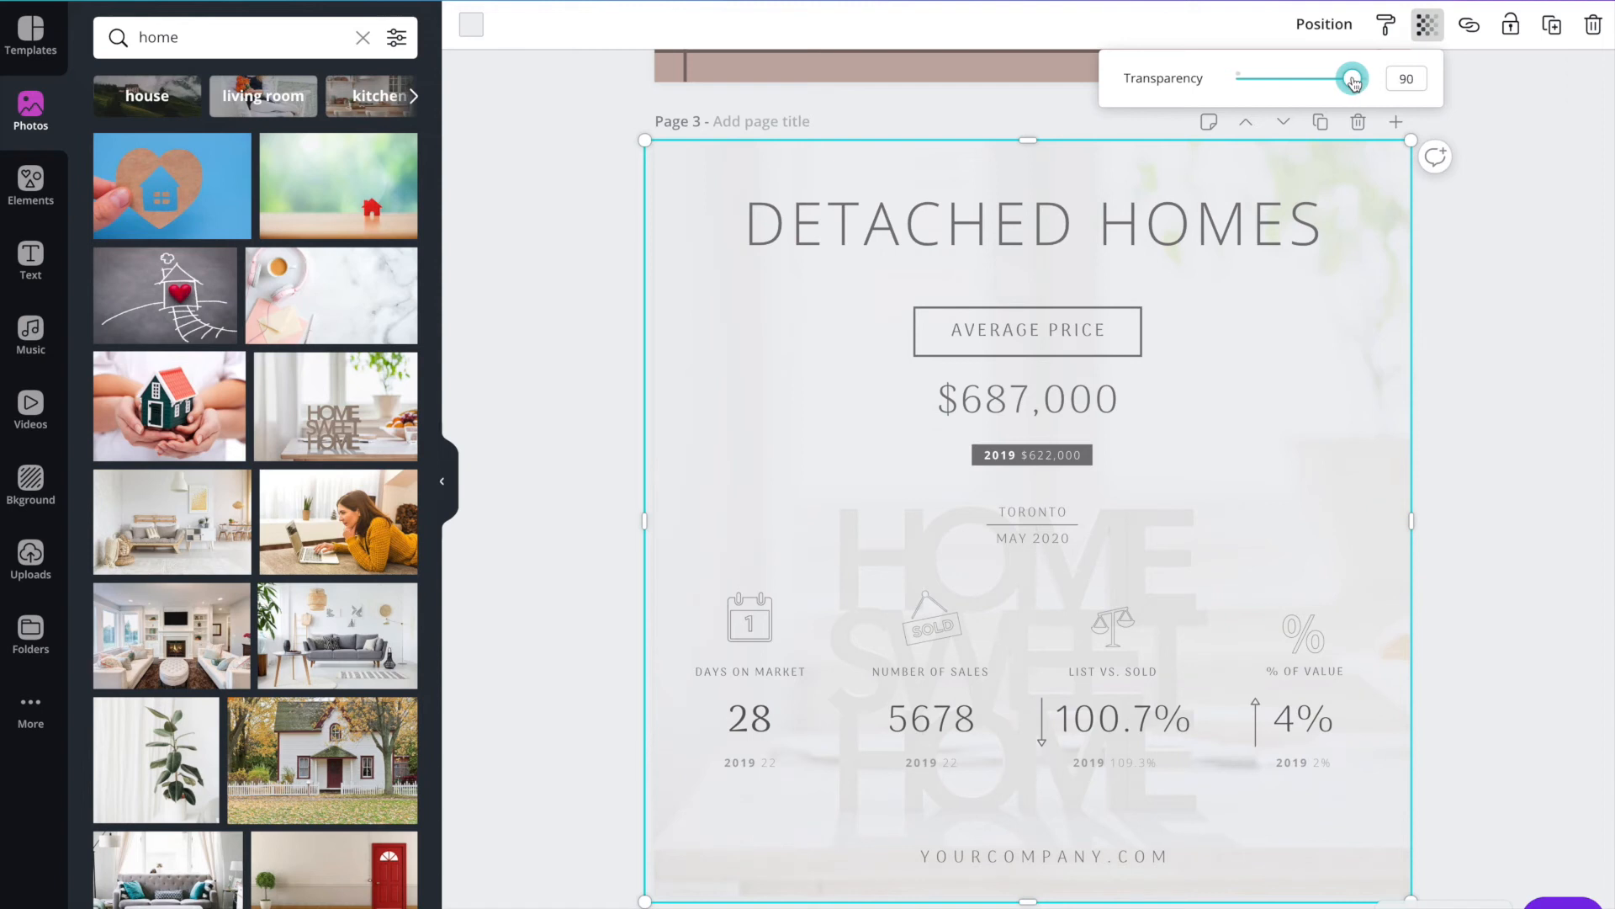
scroll(1356, 321, down, 2)
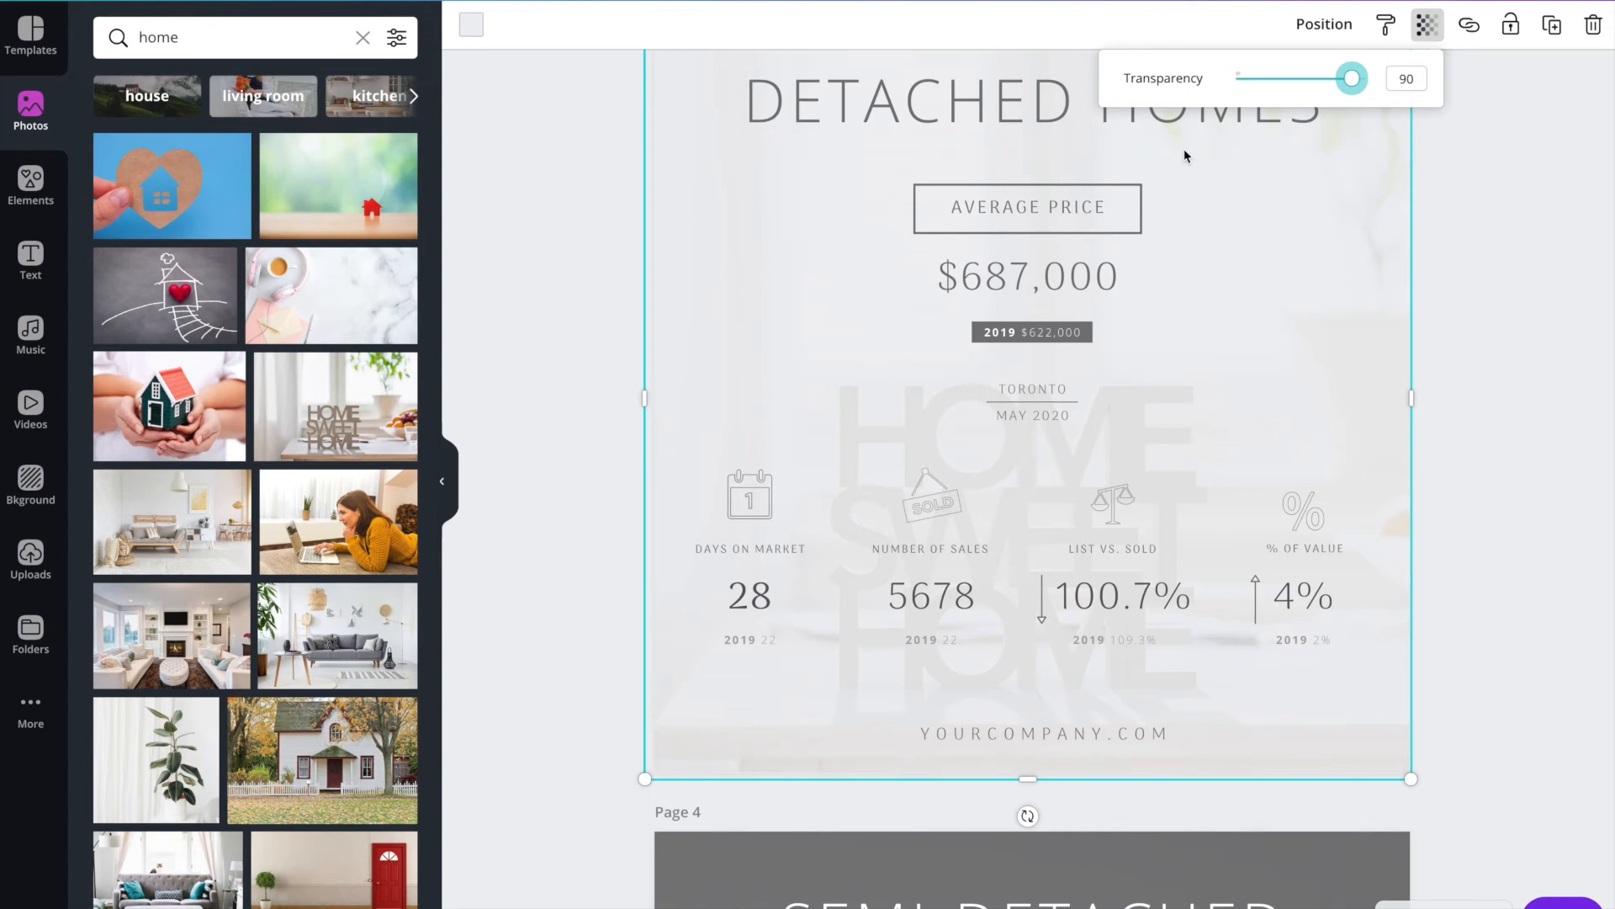
click(1463, 316)
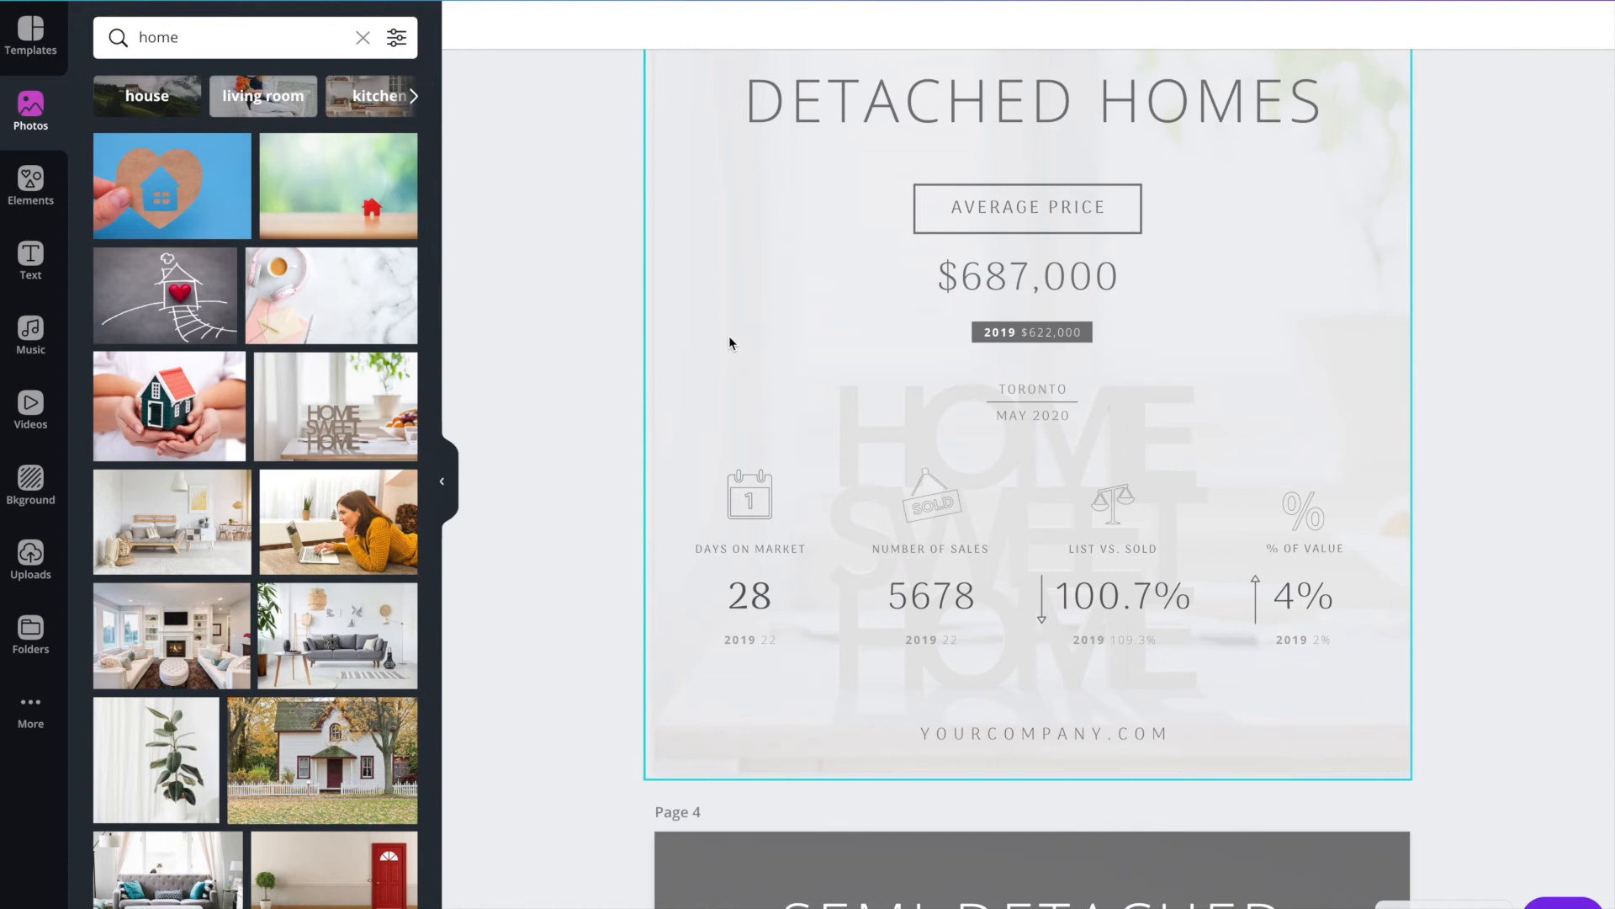
Review the Semi-Detached page's dark overlay and background photo, down to the start of the Townhomes page.
scroll(729, 342, down, 3)
scroll(873, 468, down, 5)
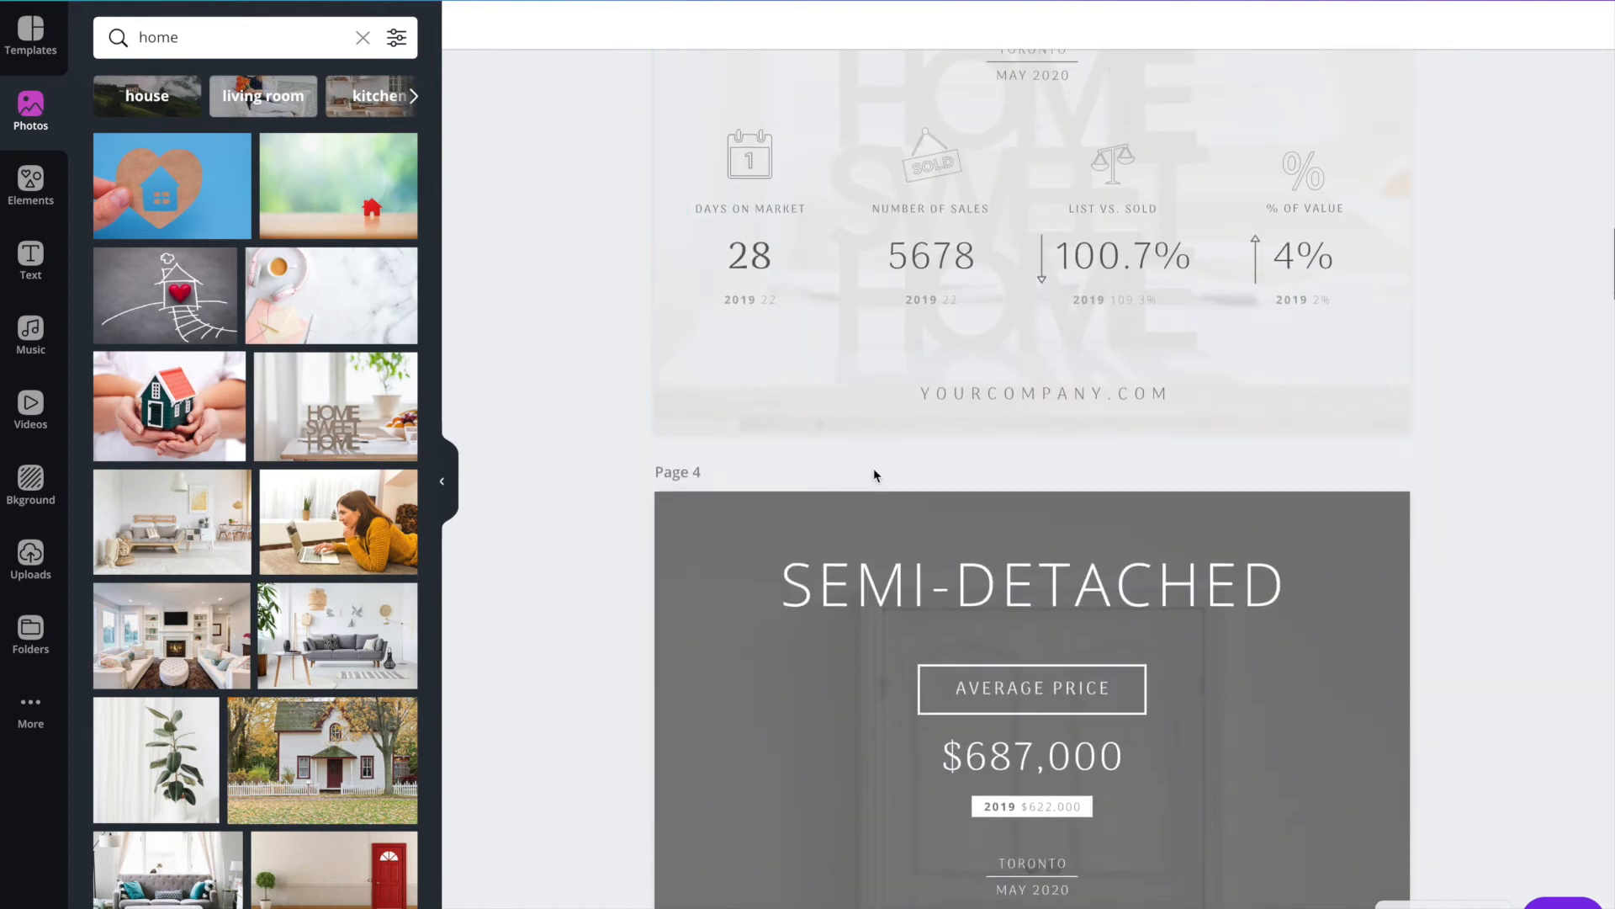
scroll(741, 673, down, 3)
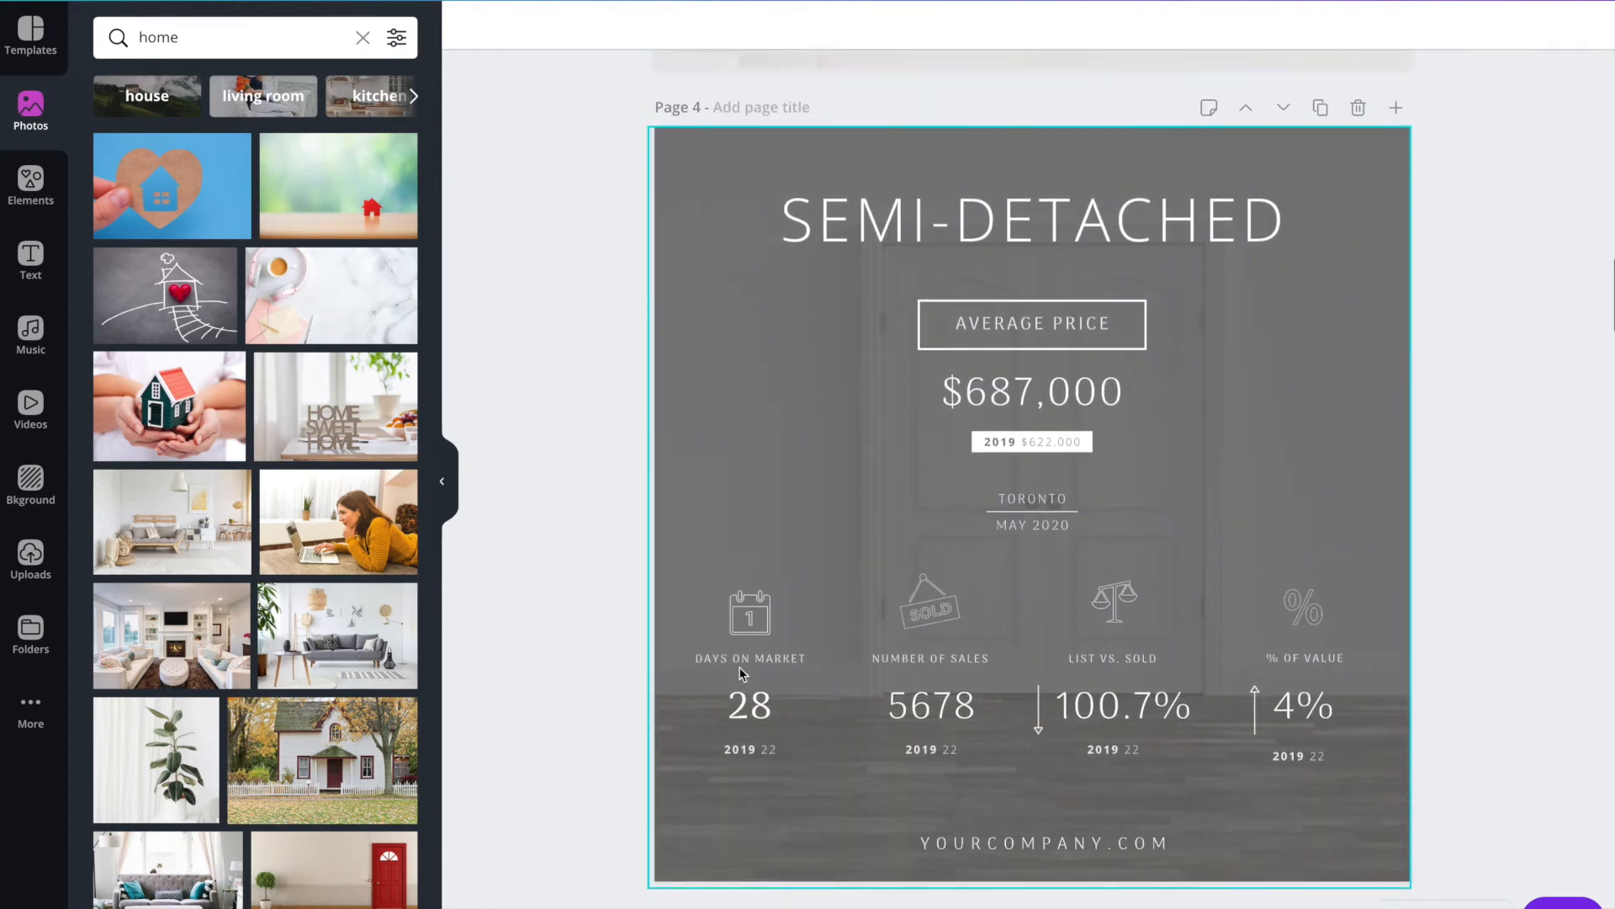
scroll(633, 578, down, 5)
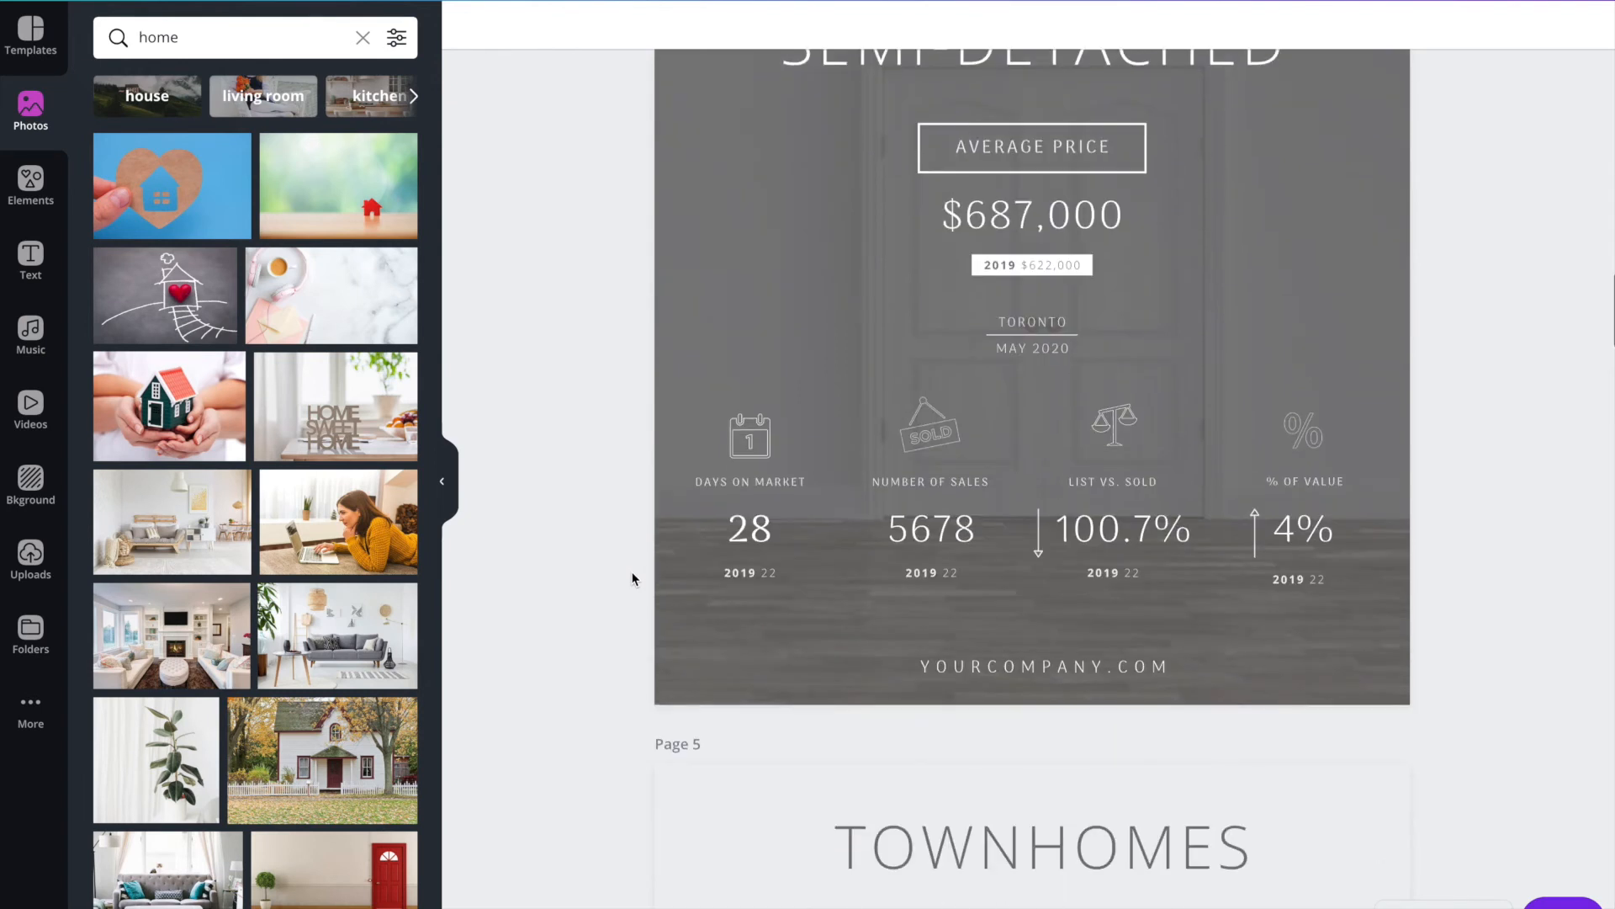
scroll(631, 577, up, 10)
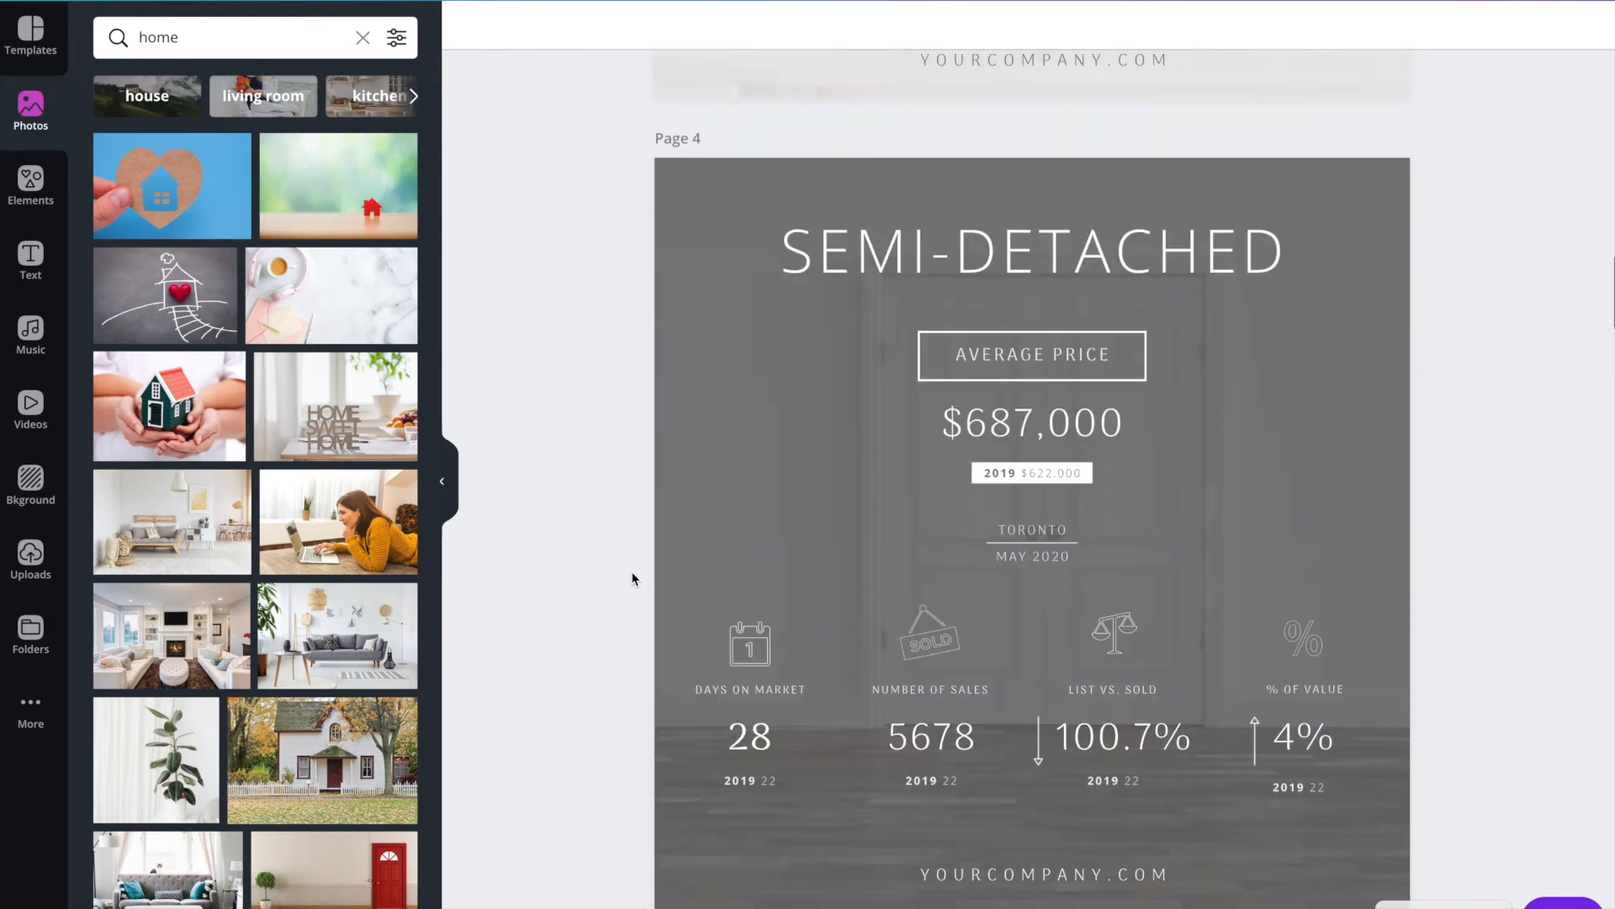
Replace the Semi-Detached page's background photo with the woman using a laptop and stretch the dark overlay back over the full page.
click(695, 497)
drag(1027, 309, 909, 322)
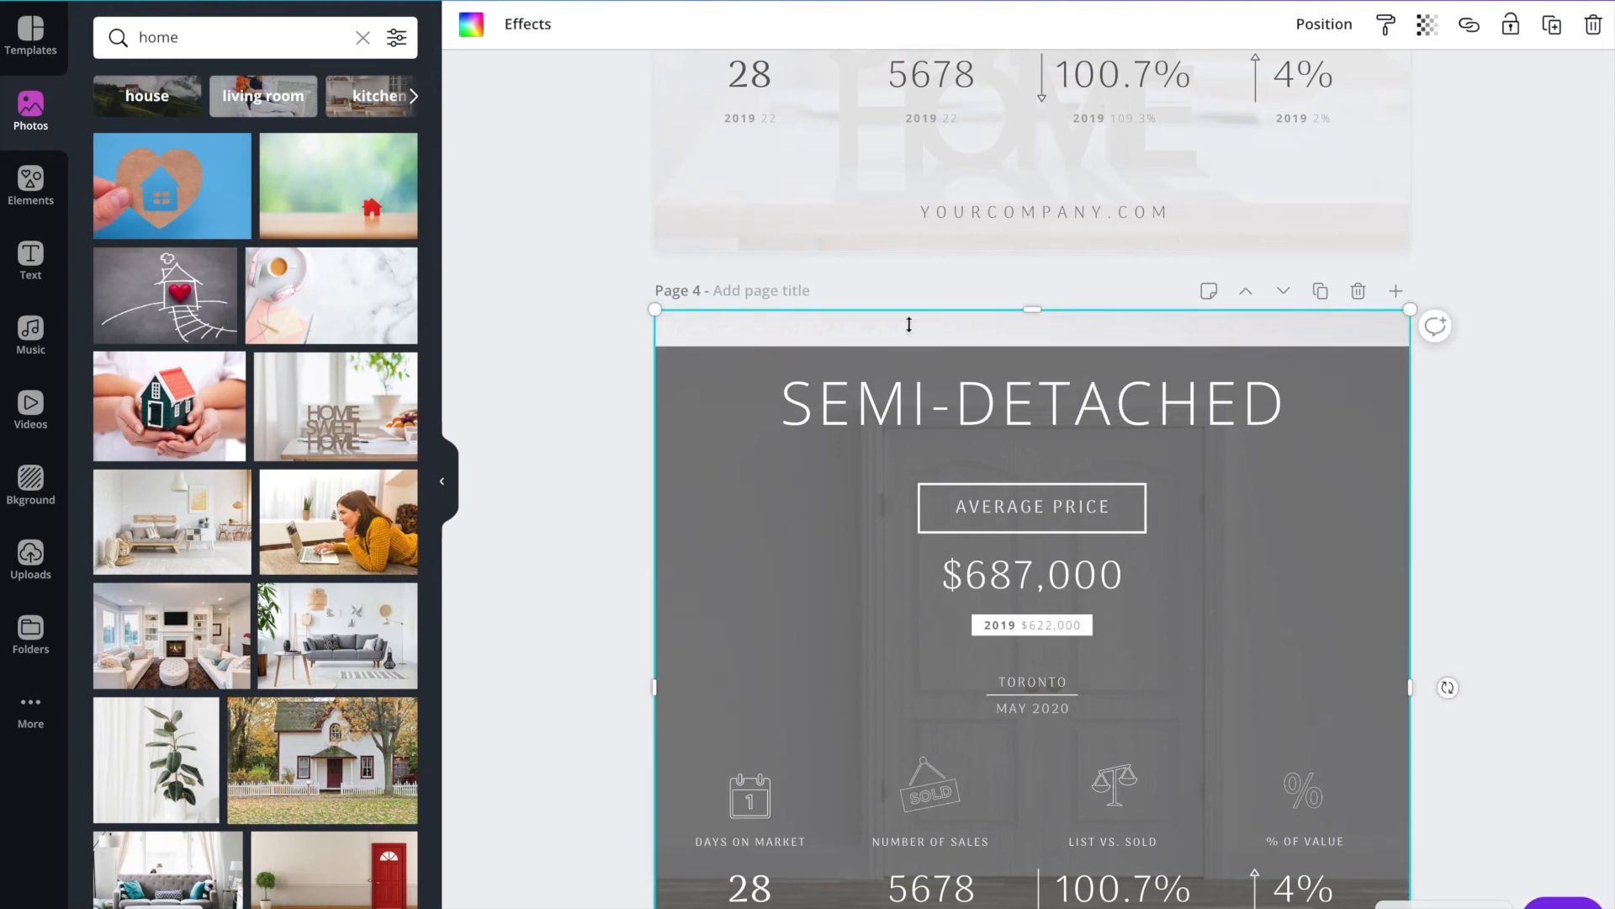
drag(287, 527, 806, 330)
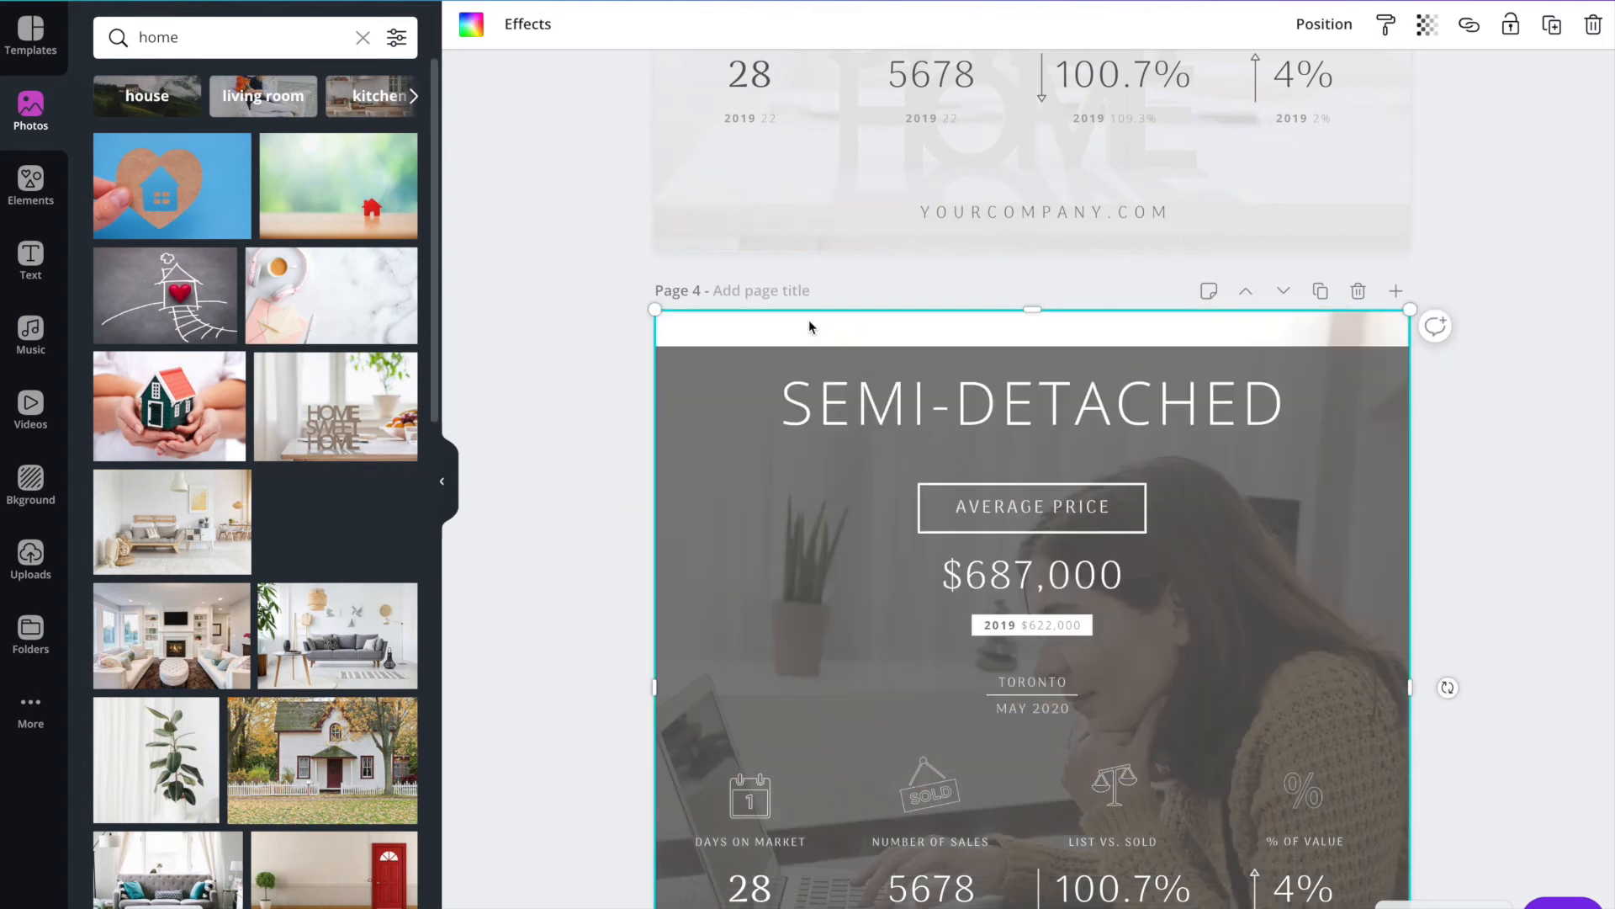
click(676, 375)
drag(1029, 310, 1029, 308)
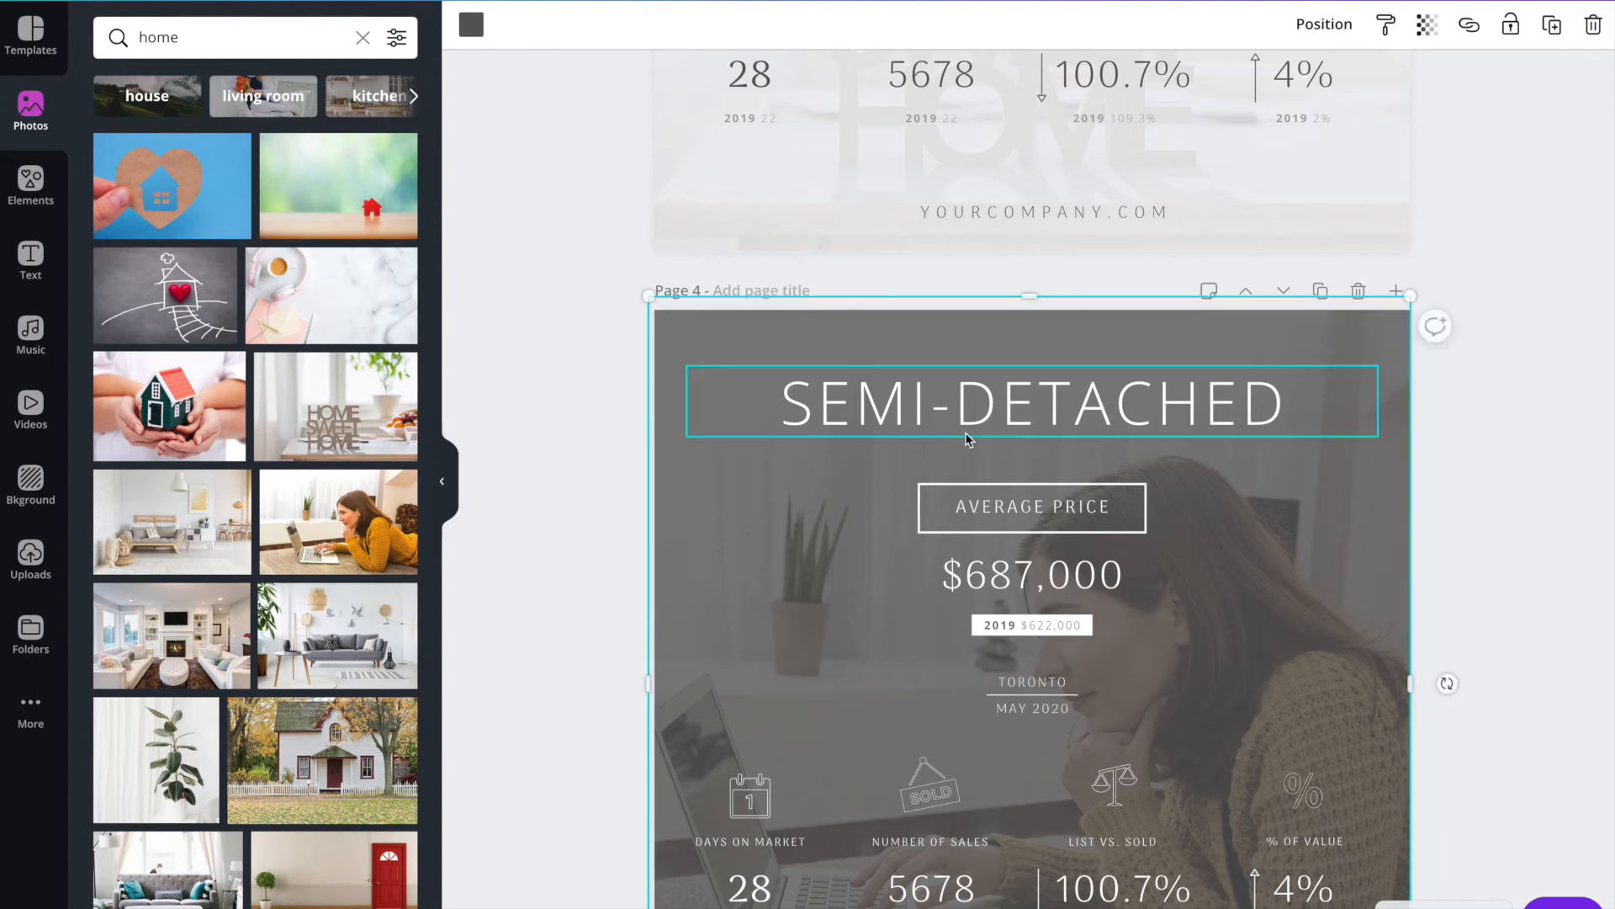
Nudge the Number of Sales group on page 4 slightly down and towards the Days on Market group.
scroll(966, 436, down, 4)
scroll(968, 440, down, 1)
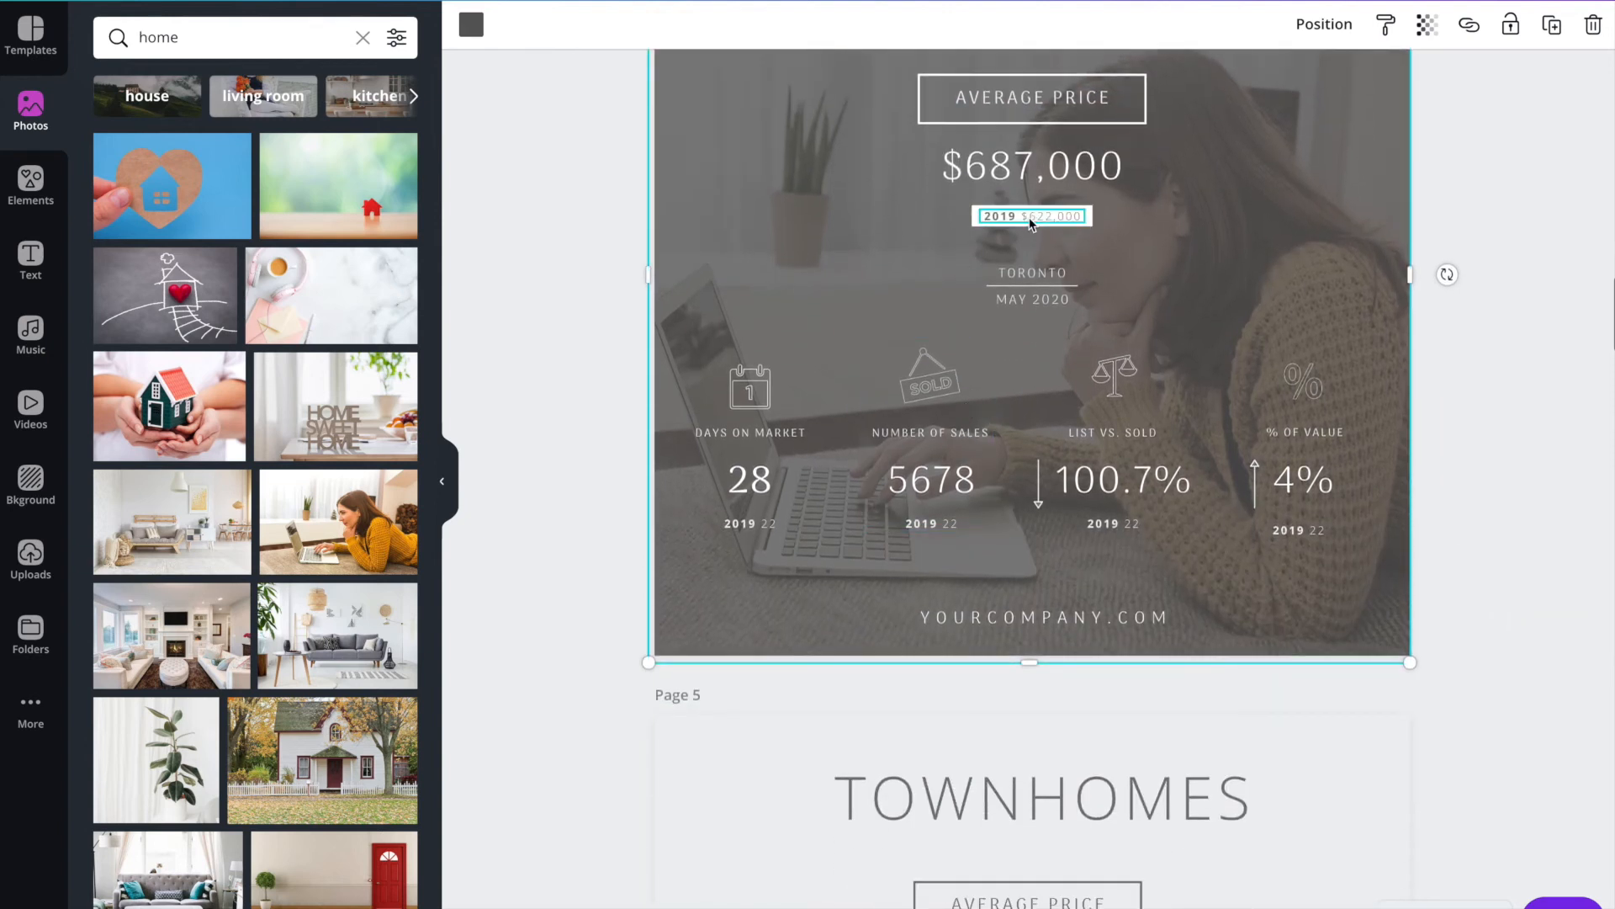
click(754, 393)
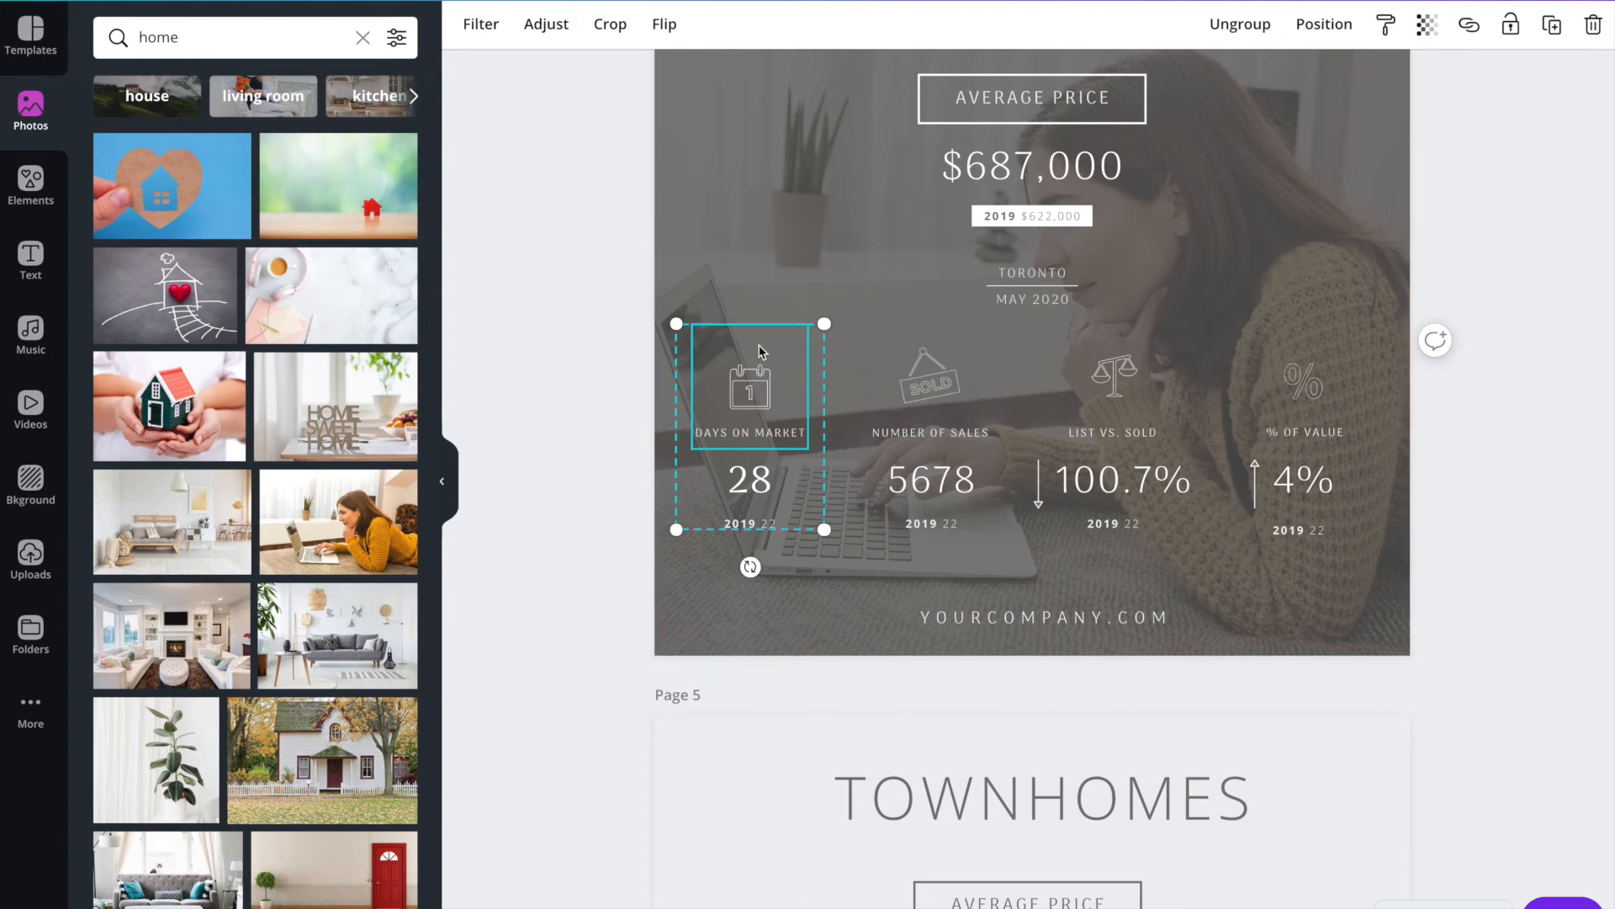
click(943, 385)
mouse_move(926, 383)
mouse_down()
mouse_move(939, 357)
mouse_move(975, 451)
mouse_move(913, 395)
mouse_move(925, 389)
mouse_up()
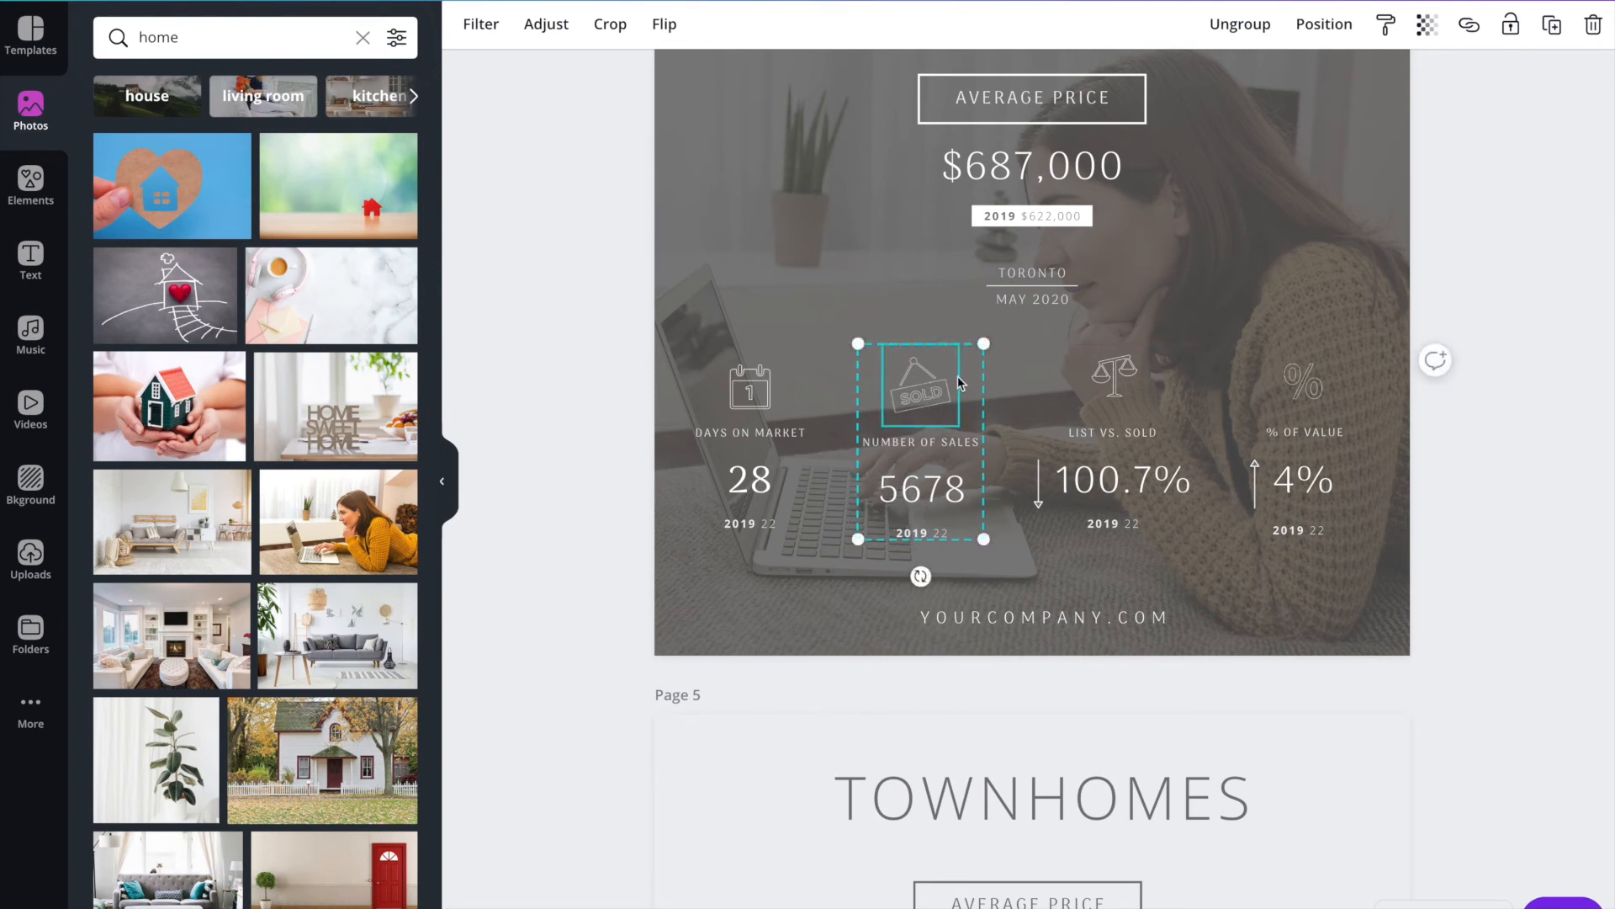
right_click(916, 396)
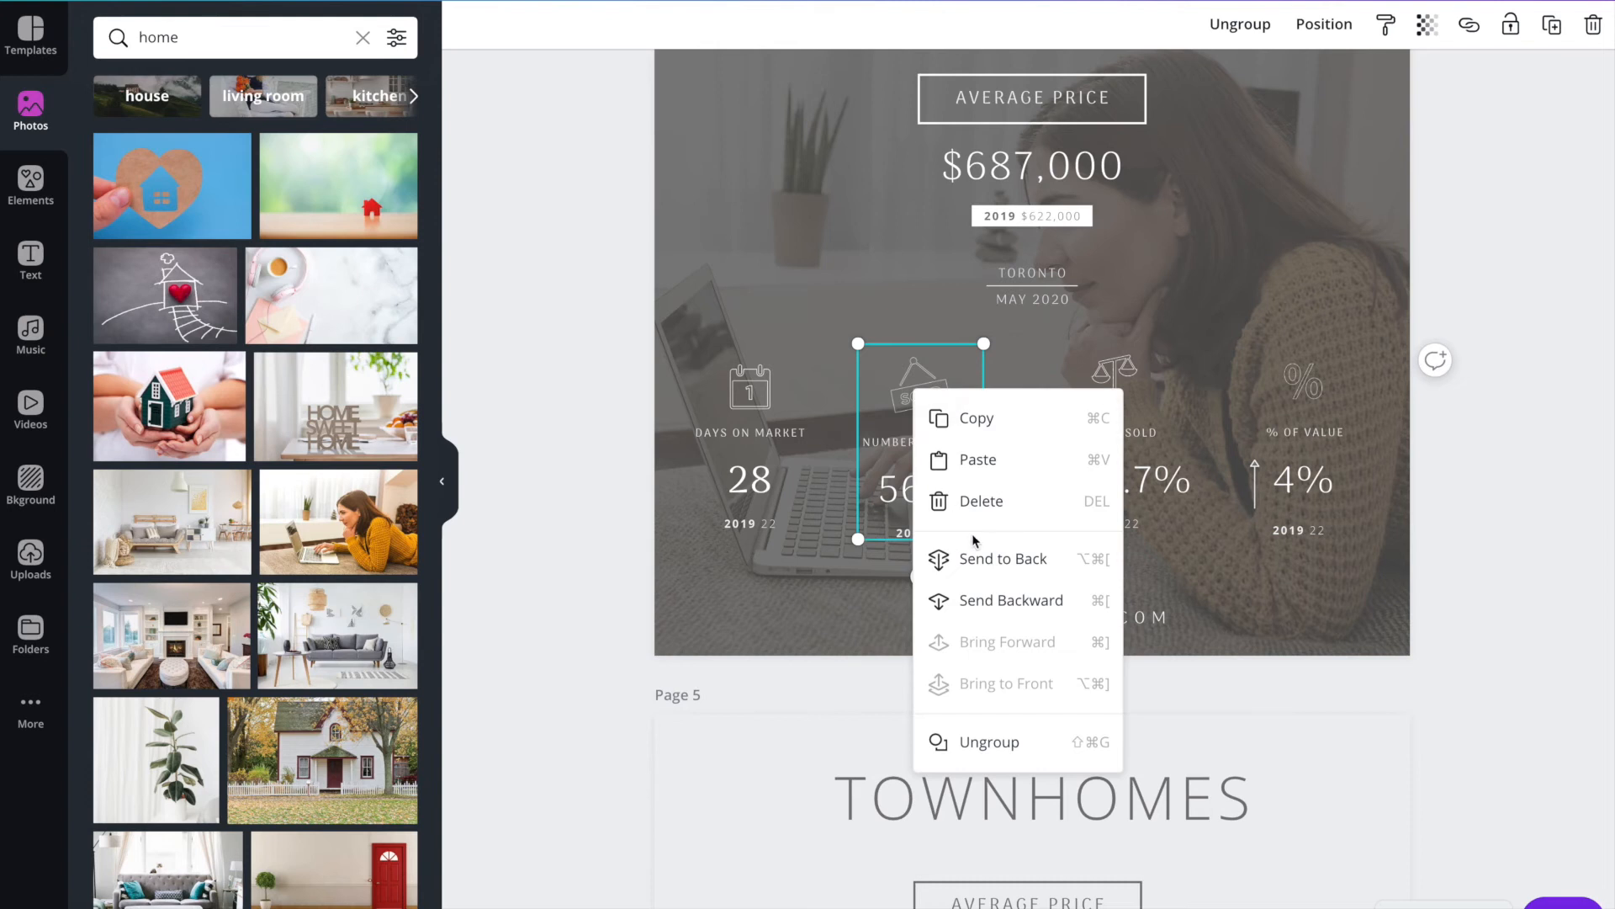
click(841, 318)
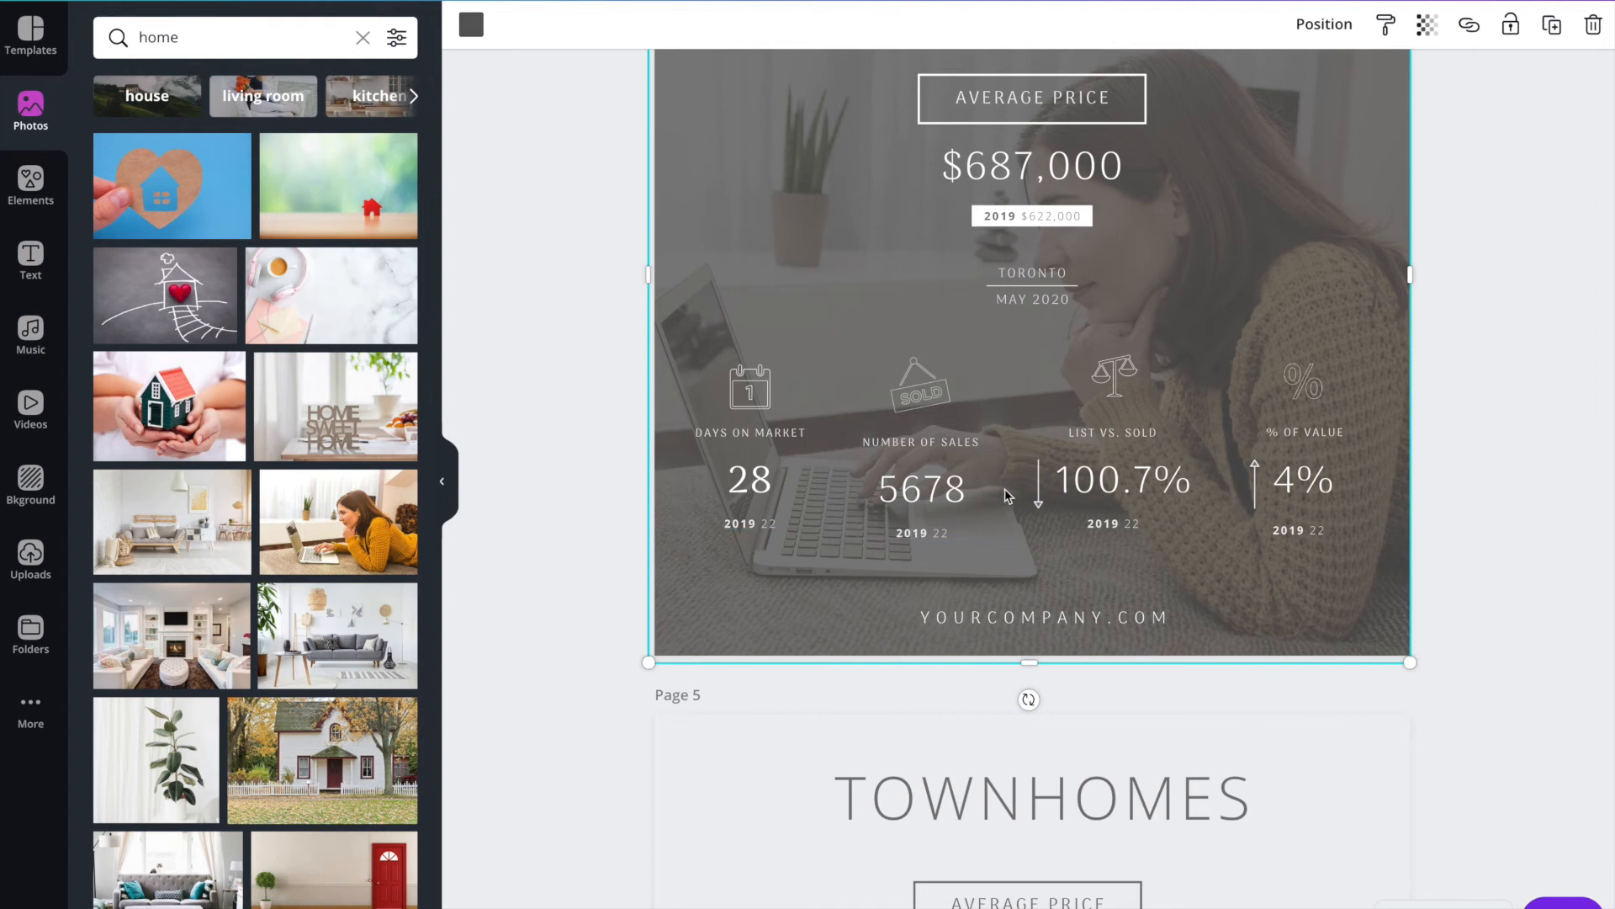
Recolour the down arrow beside 100.7% under List vs. Sold on page 4 to red.
click(1254, 483)
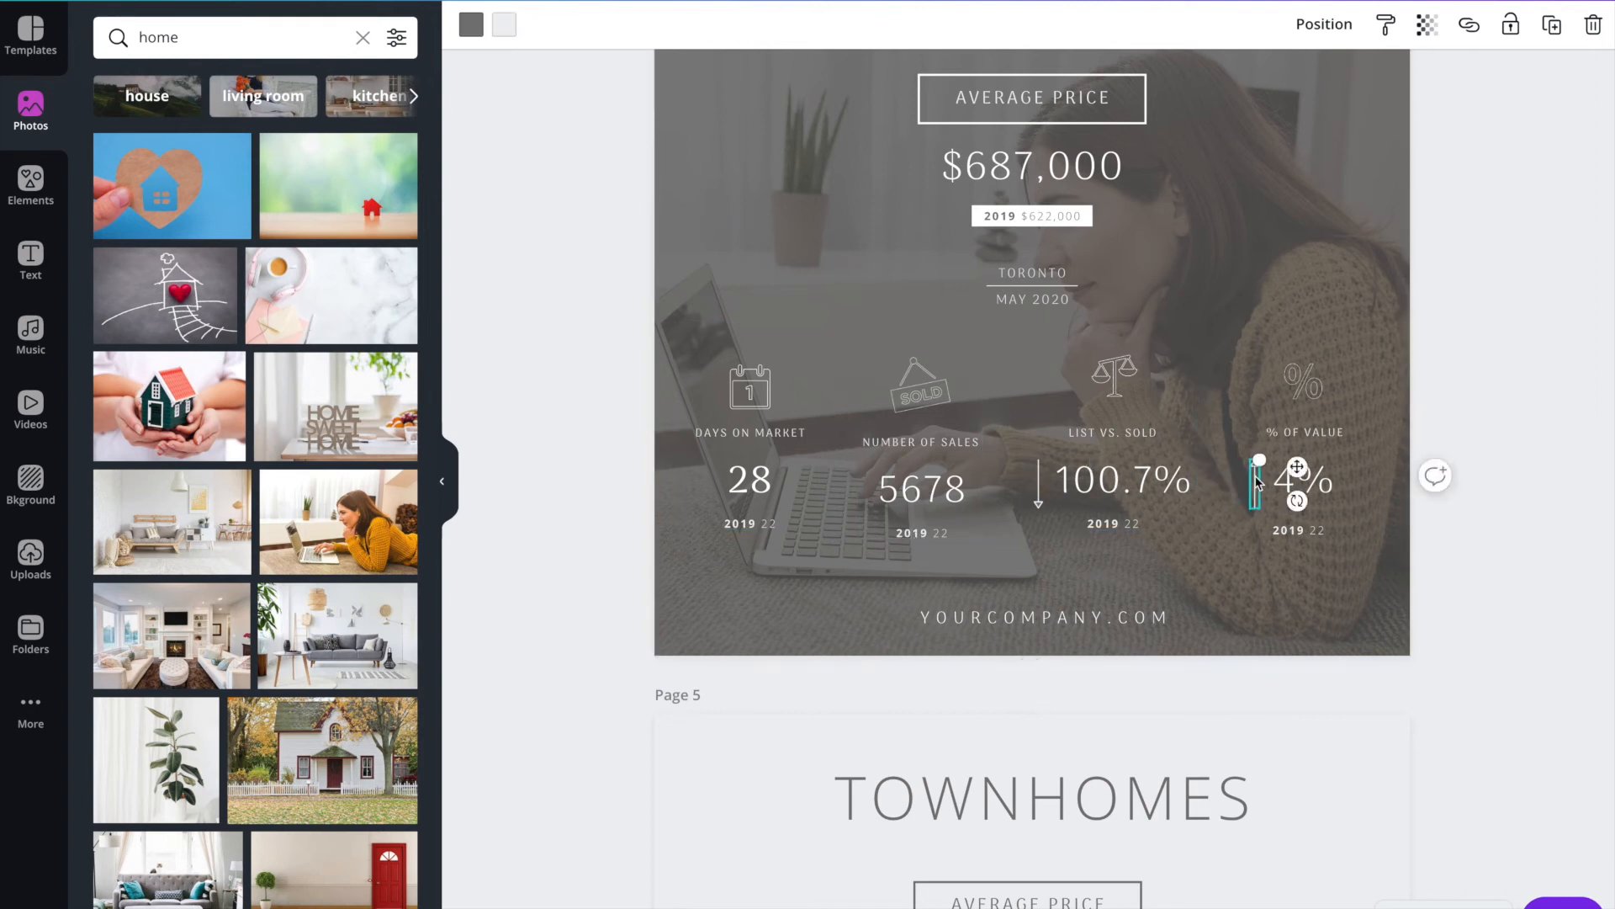
click(1040, 492)
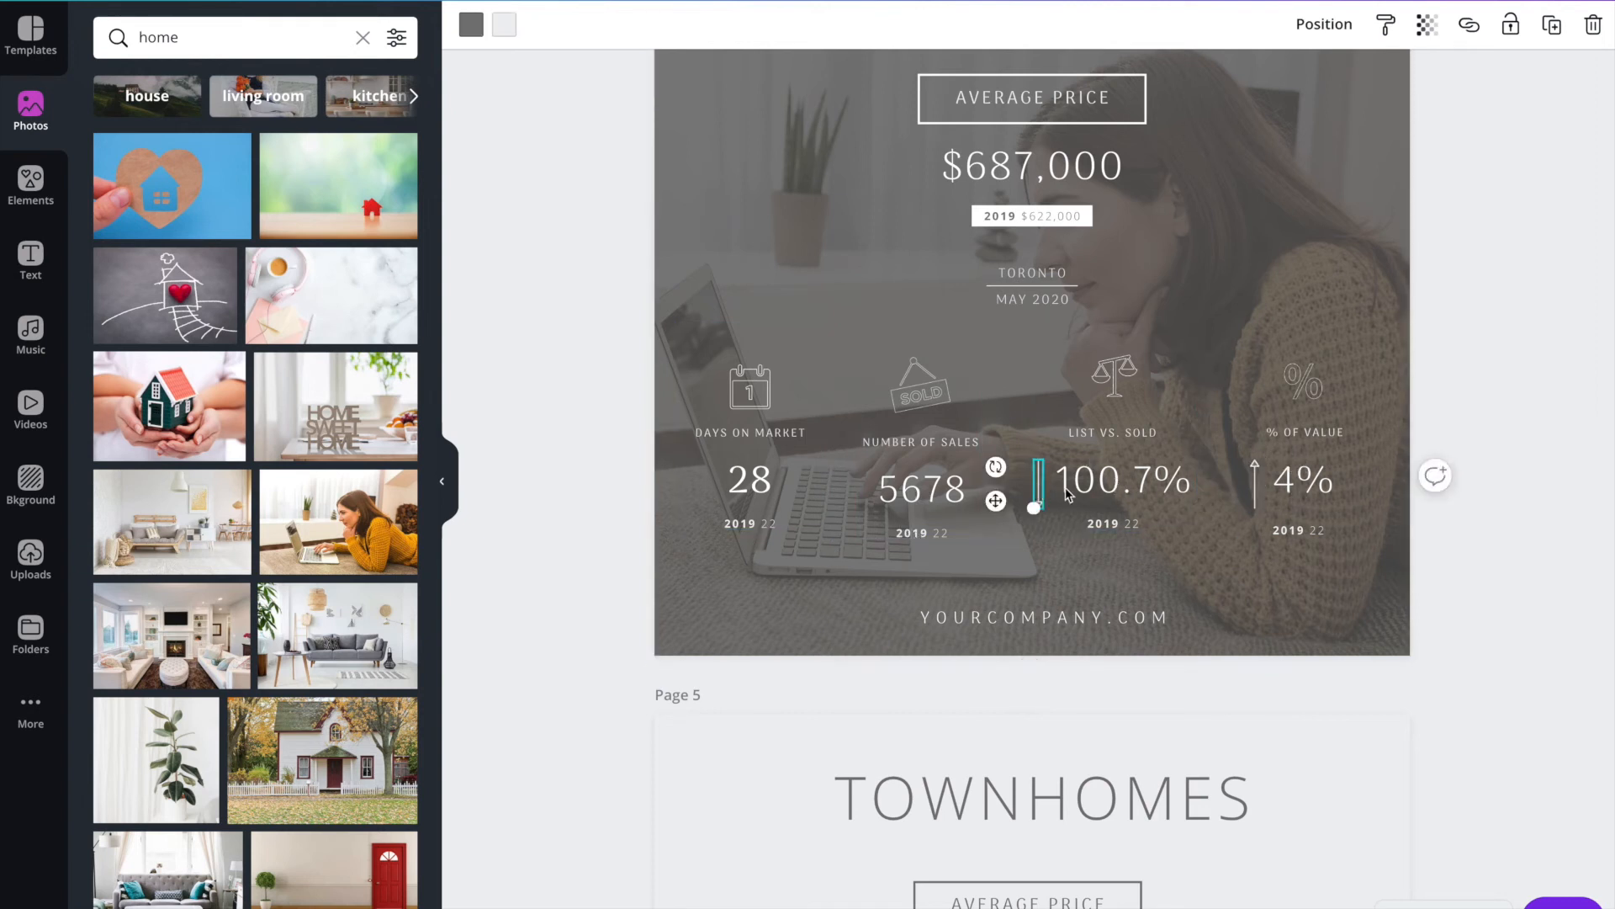
click(1255, 483)
click(1042, 486)
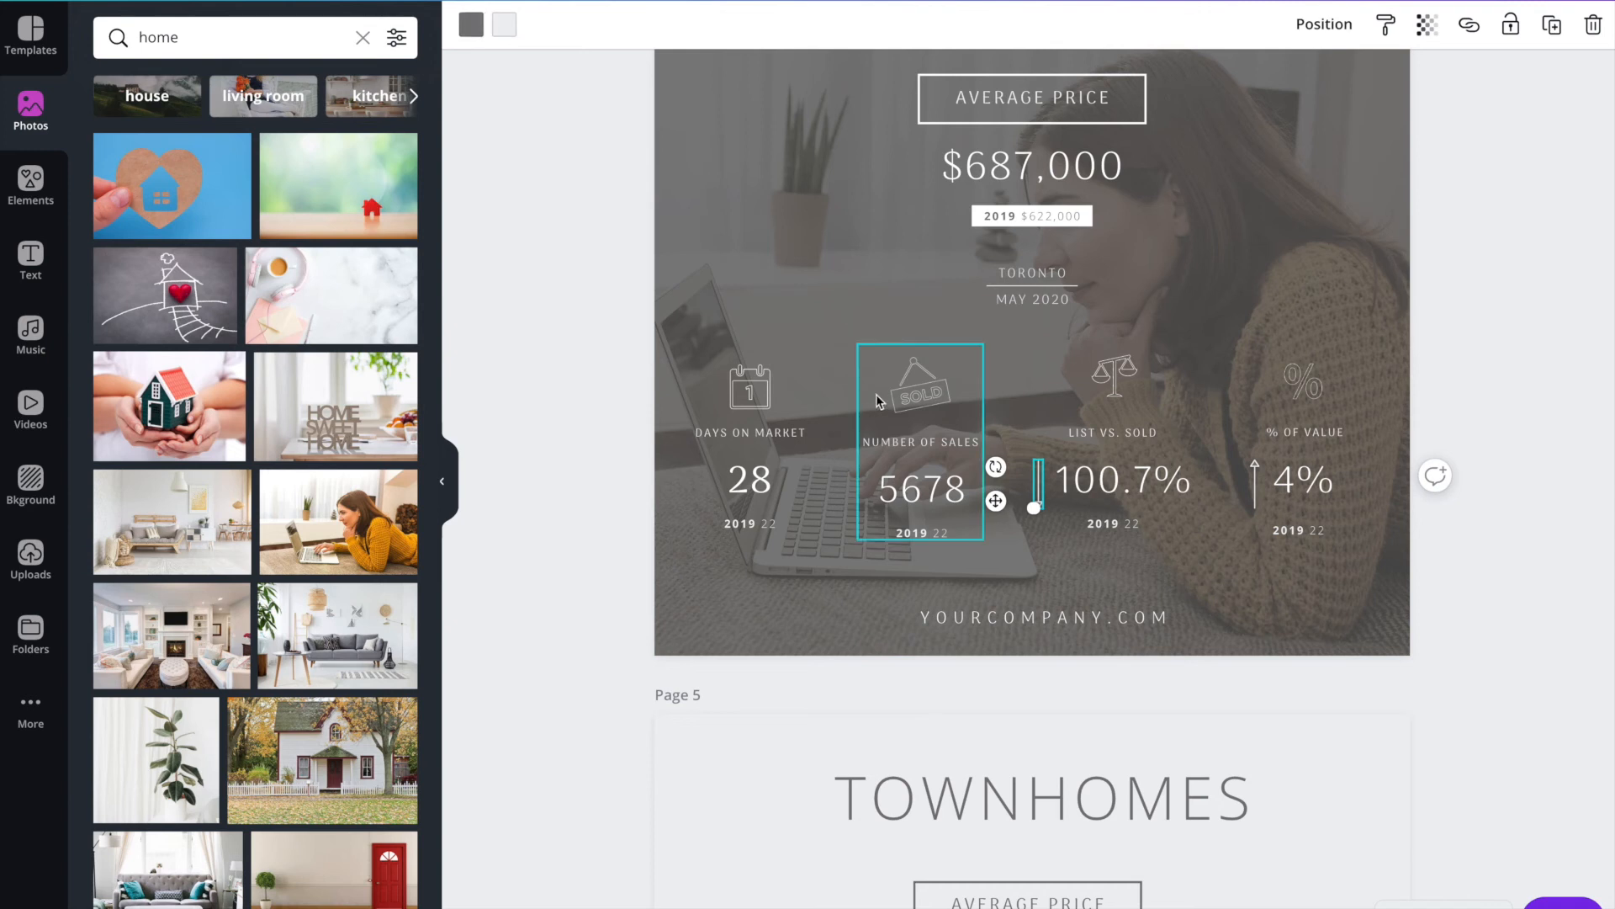
scroll(582, 480, down, 3)
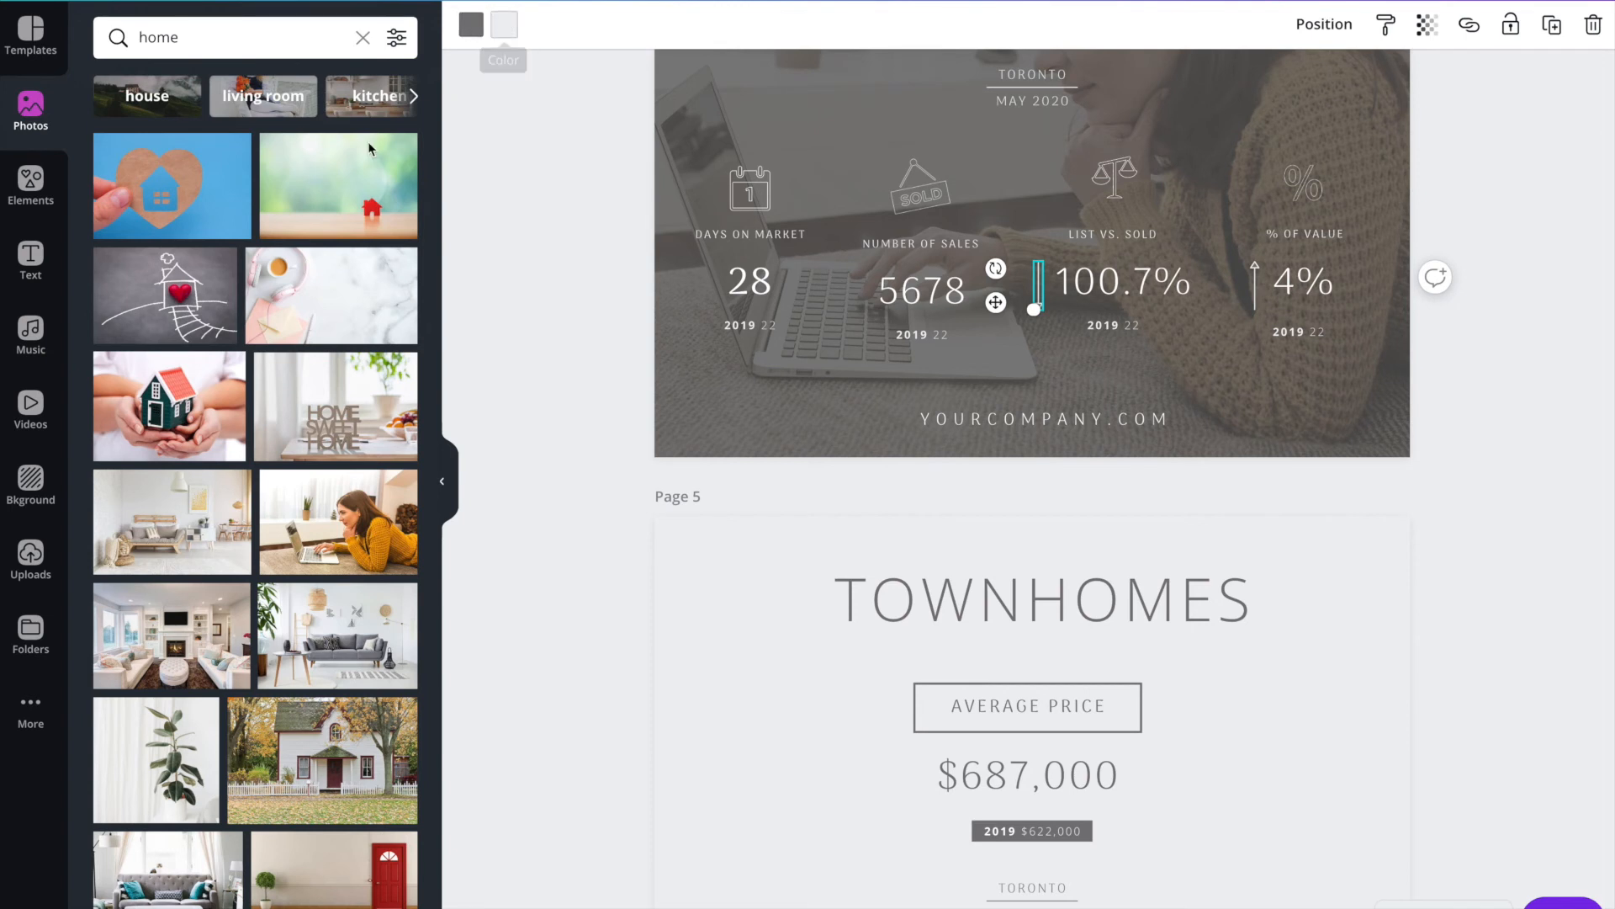
click(503, 25)
click(338, 233)
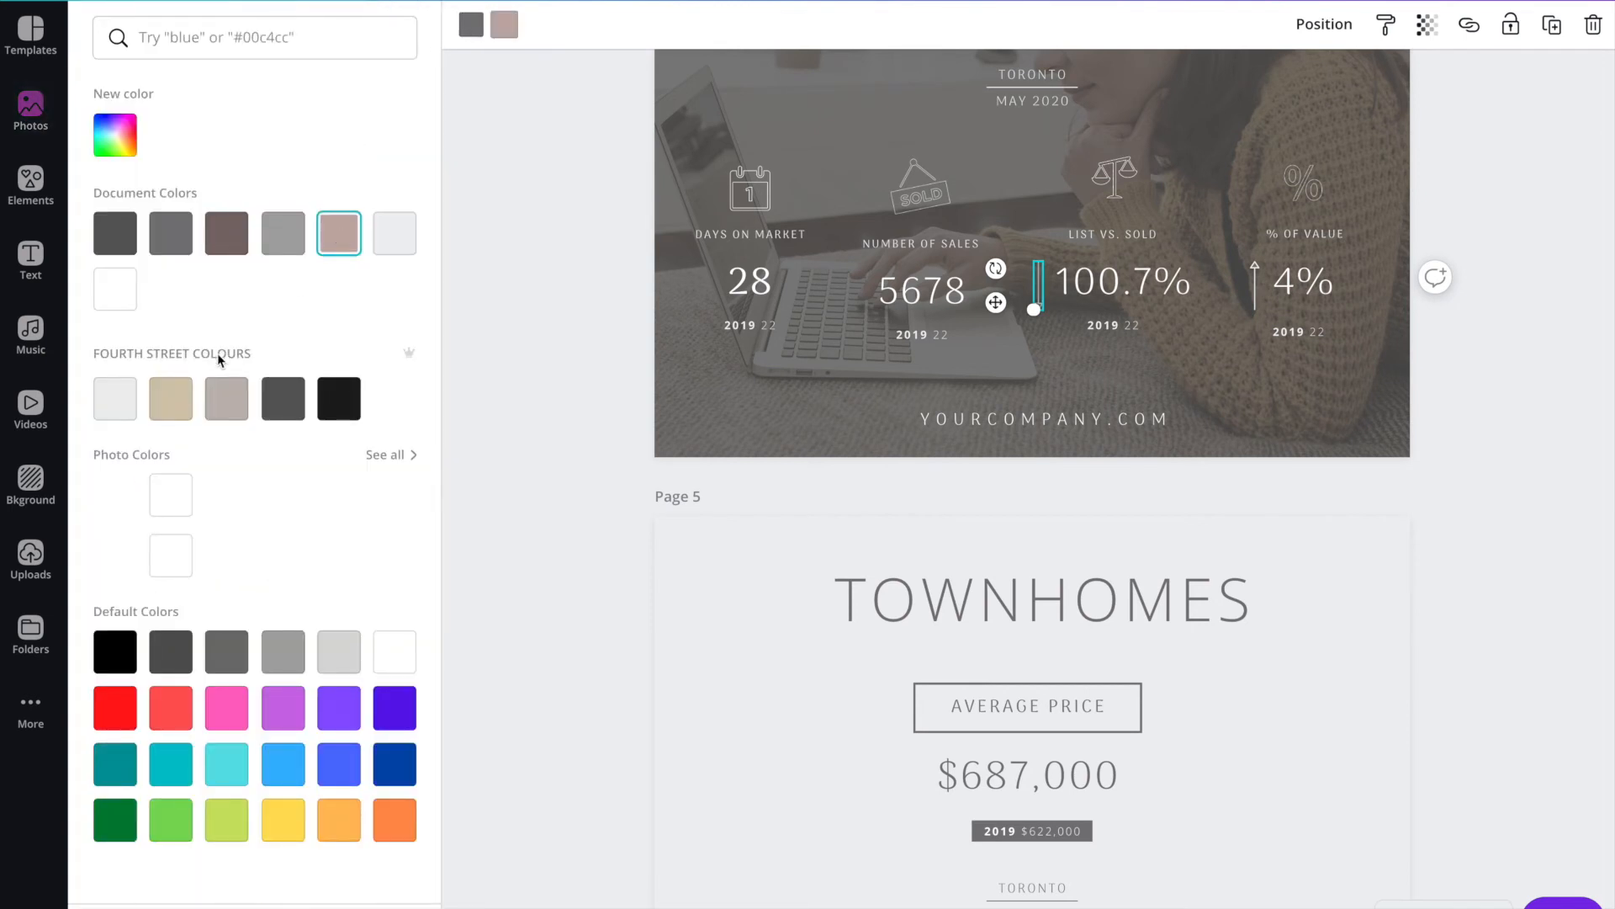
click(114, 707)
click(561, 293)
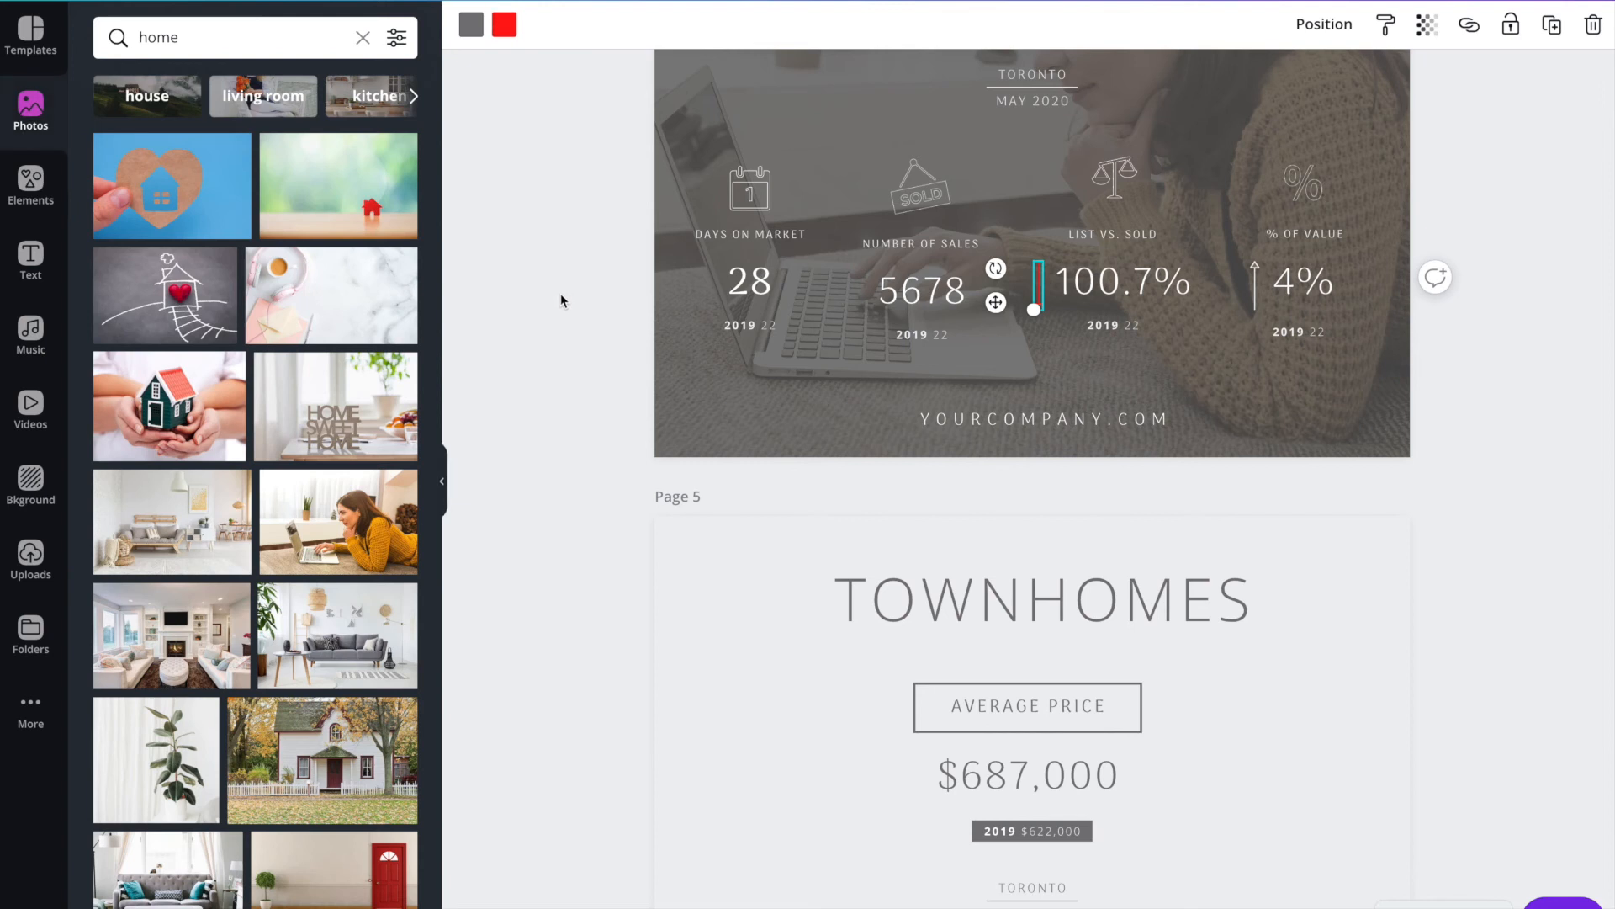
Move the YOURCOMPANY.COM text on the Townhomes page slightly up.
scroll(1077, 375, down, 5)
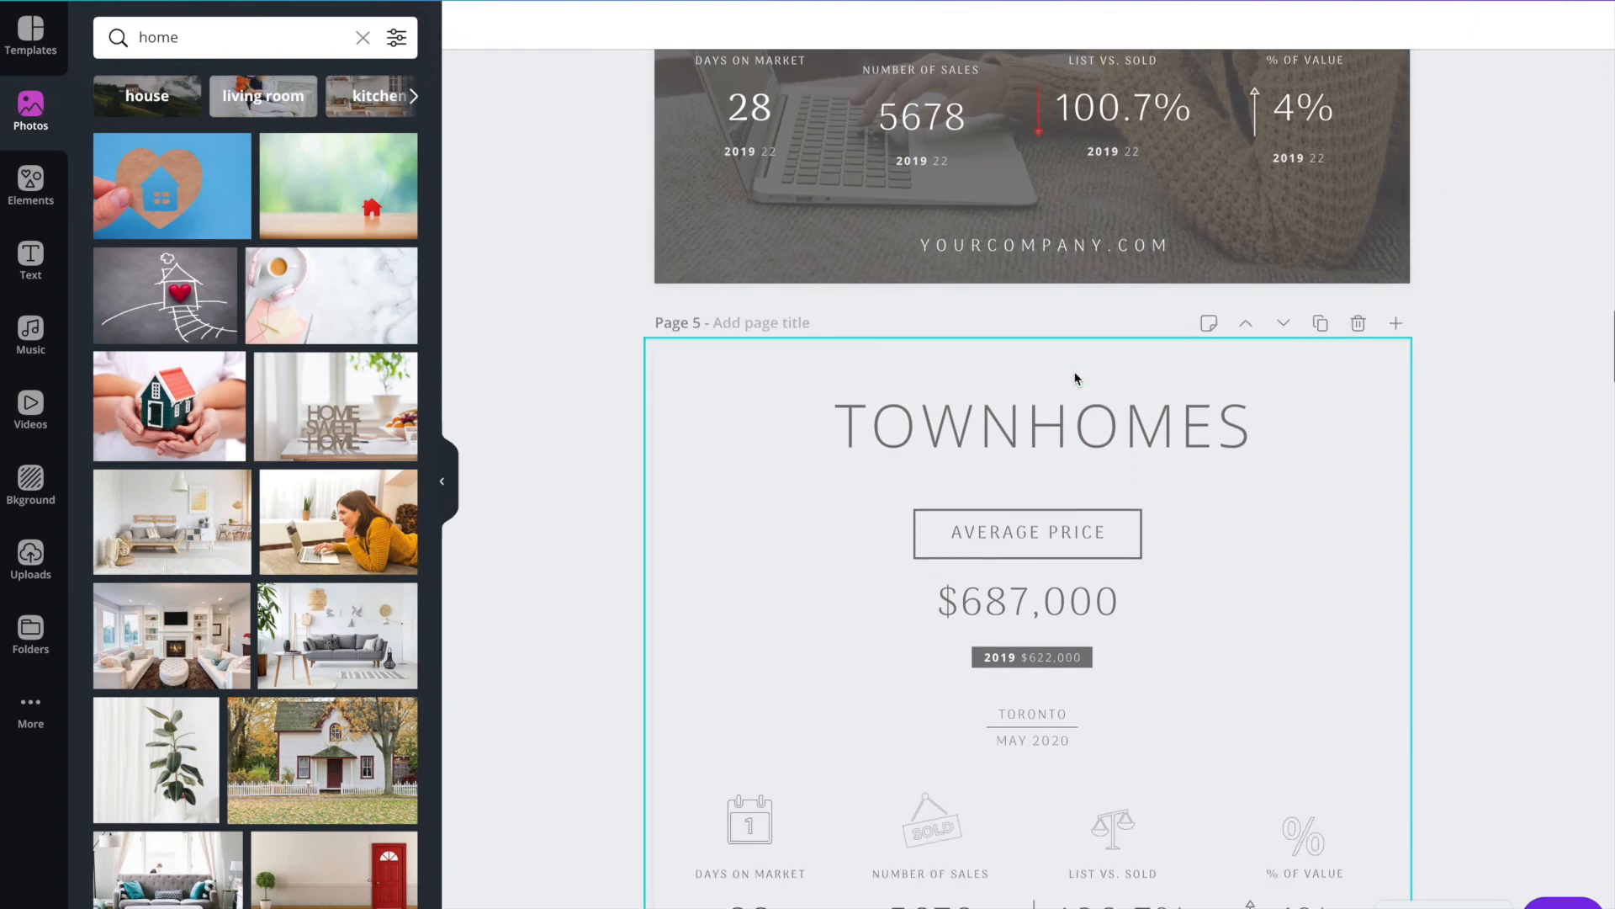
scroll(1077, 379, down, 9)
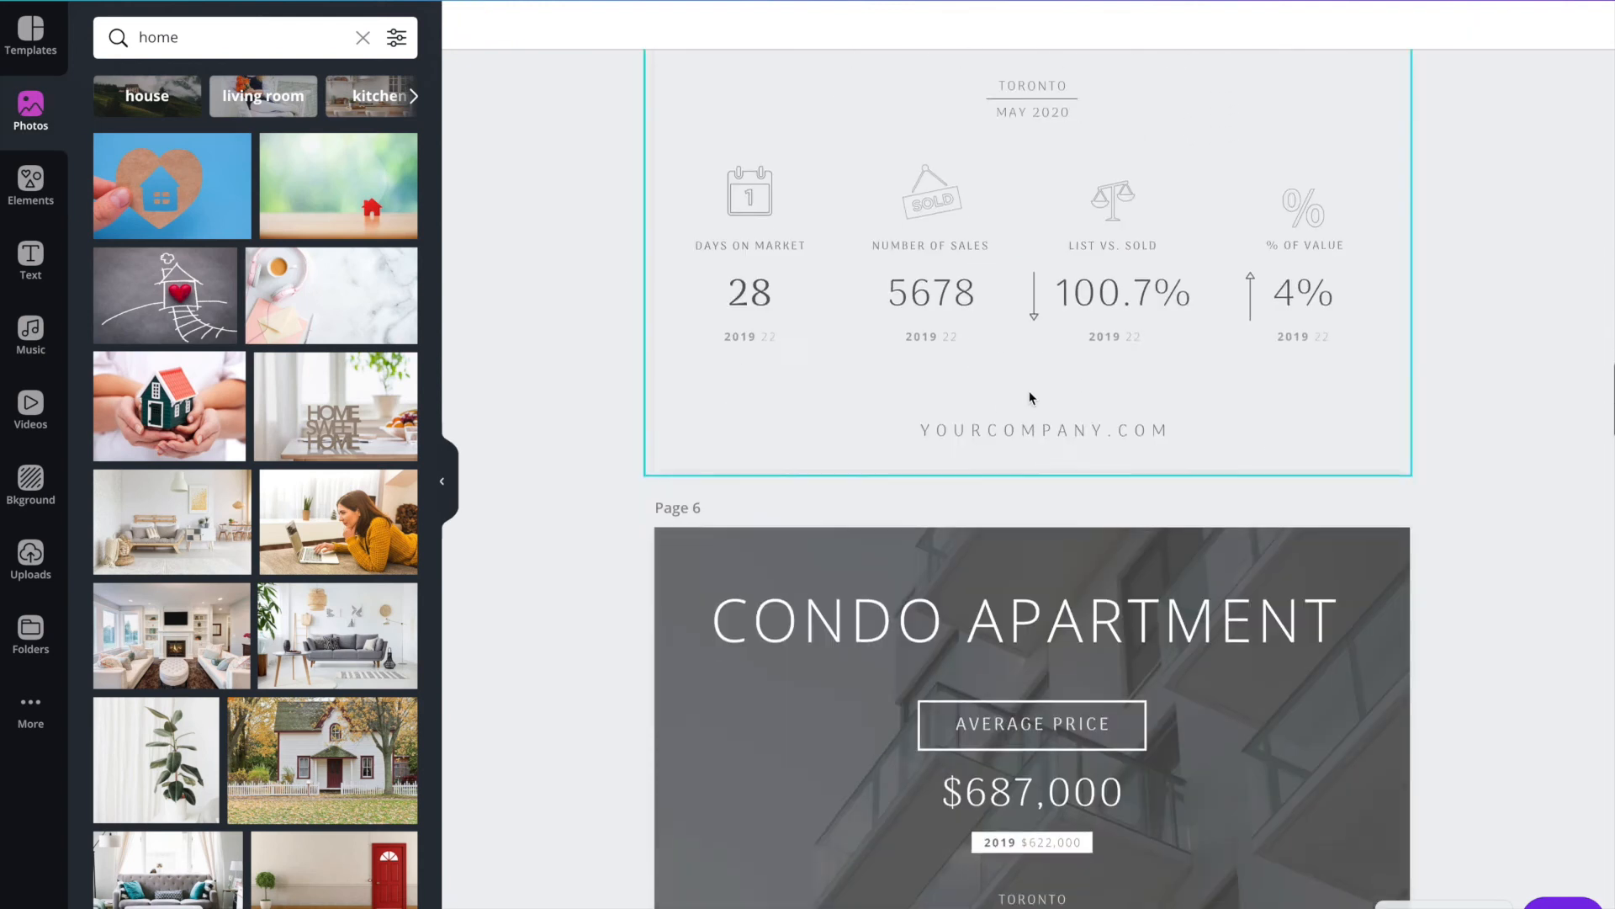
click(941, 166)
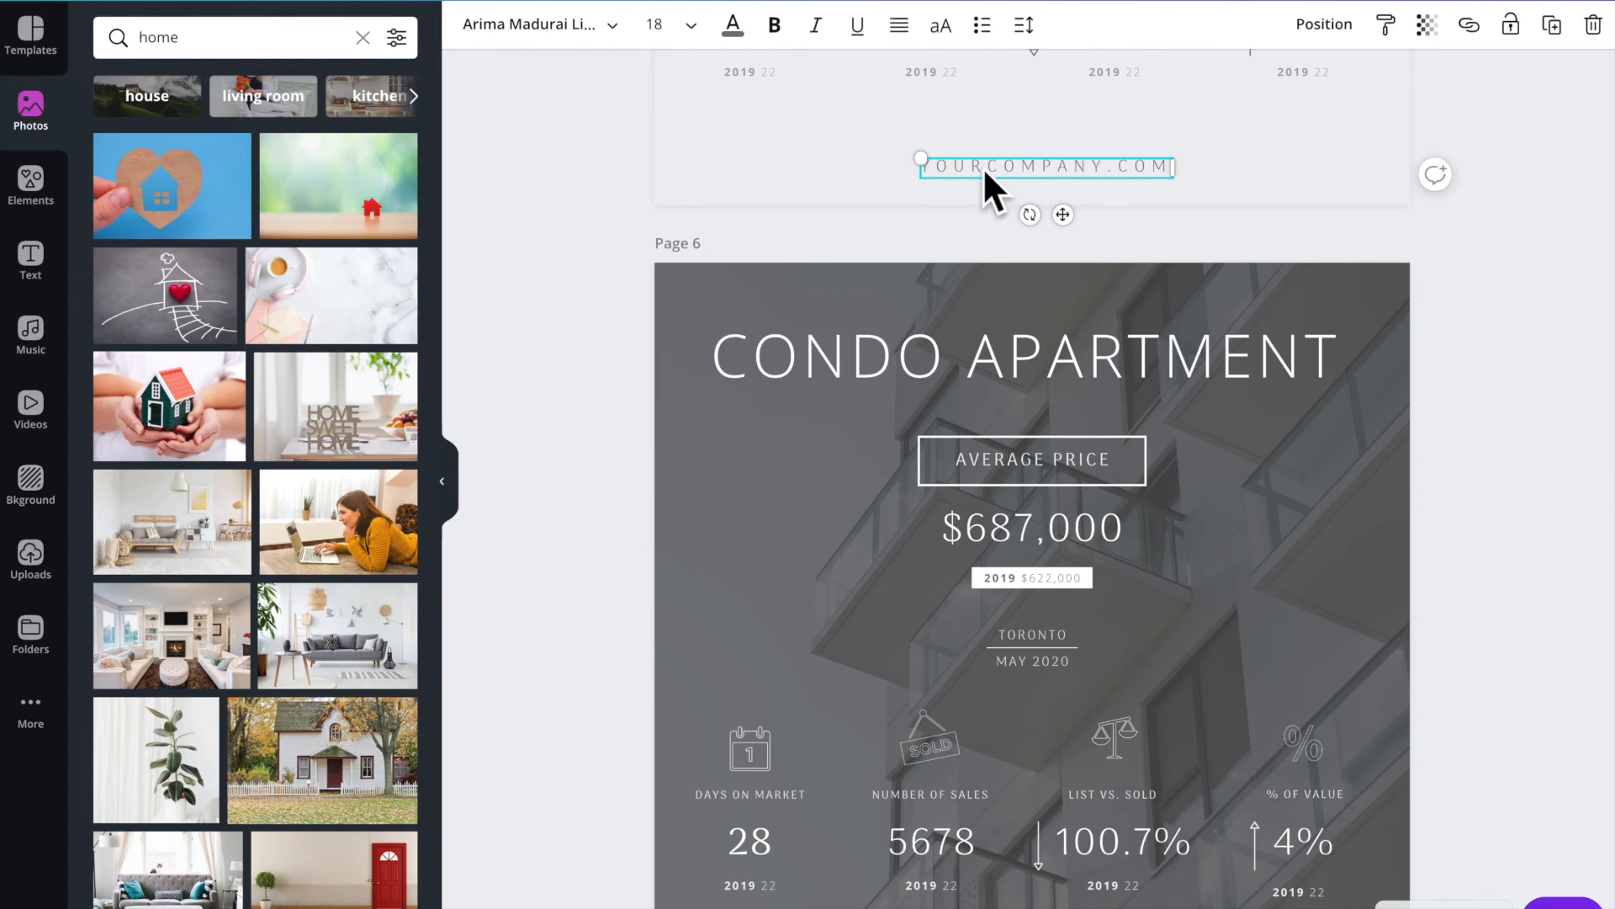
drag(998, 160, 998, 153)
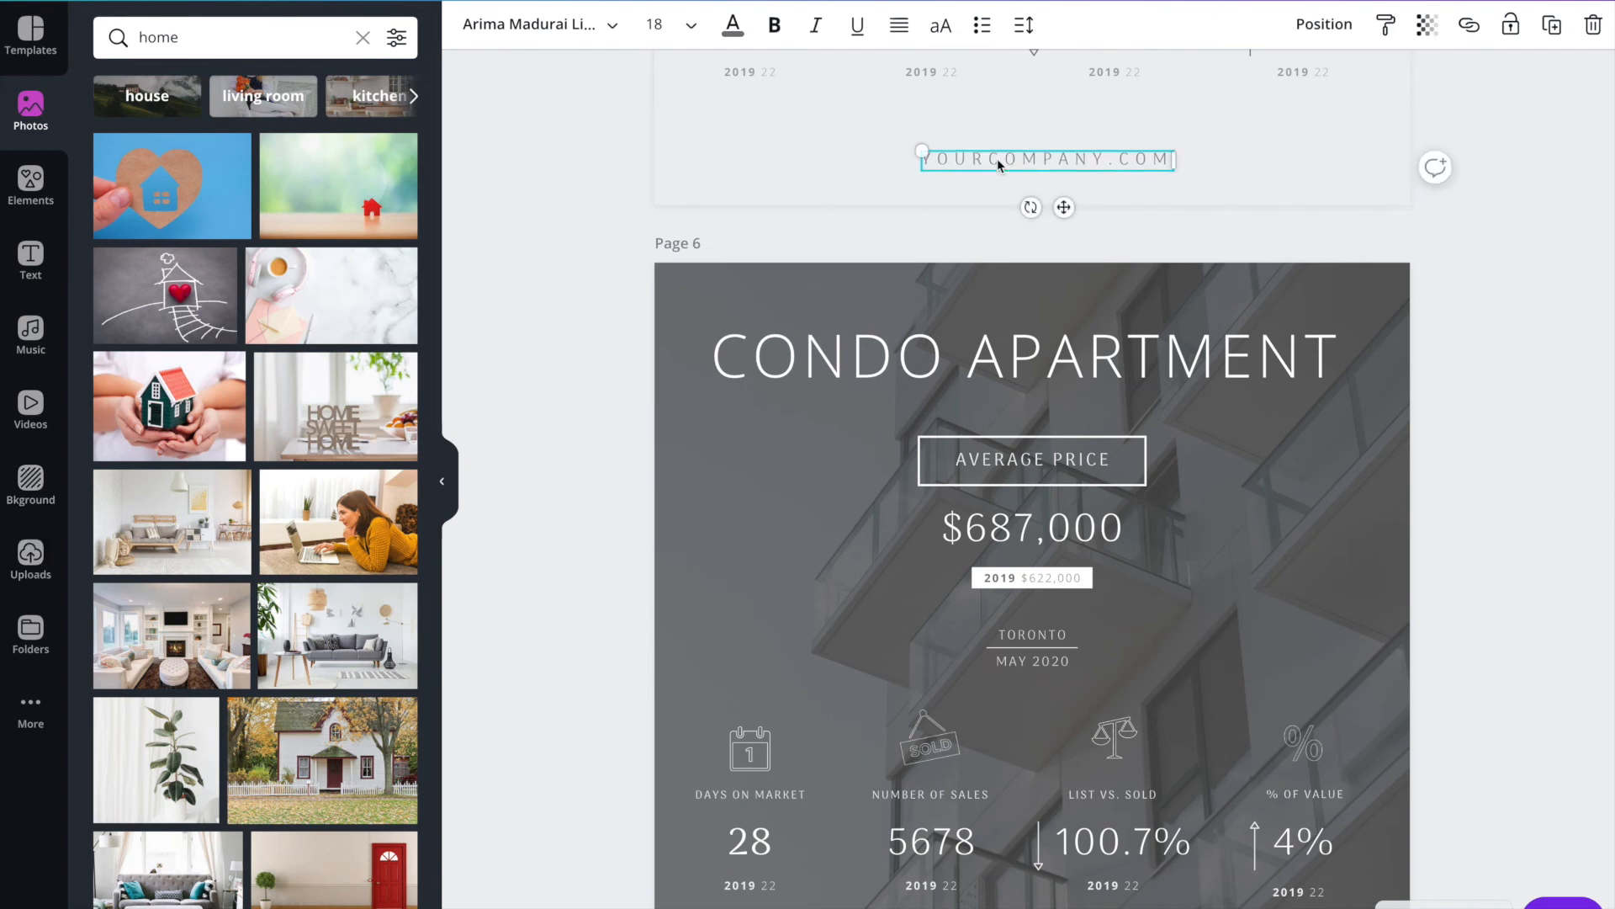
Review the Condo Apartment, Condo Townhomes and Leases pages, including the bedroom icons and lease figures.
scroll(997, 159, down, 10)
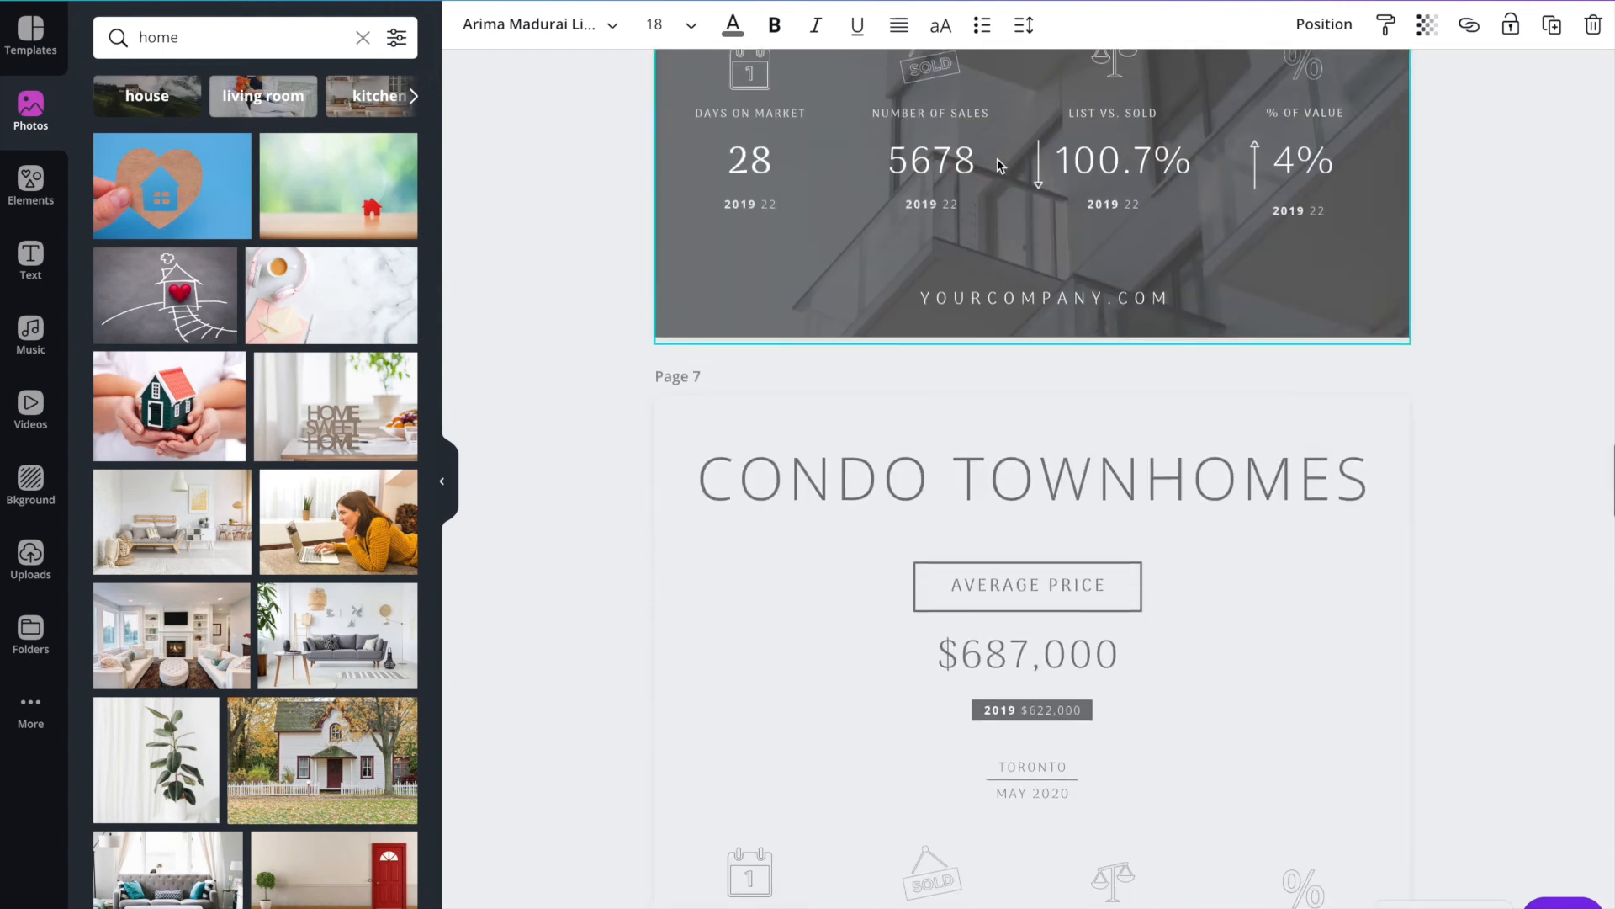
scroll(997, 158, down, 12)
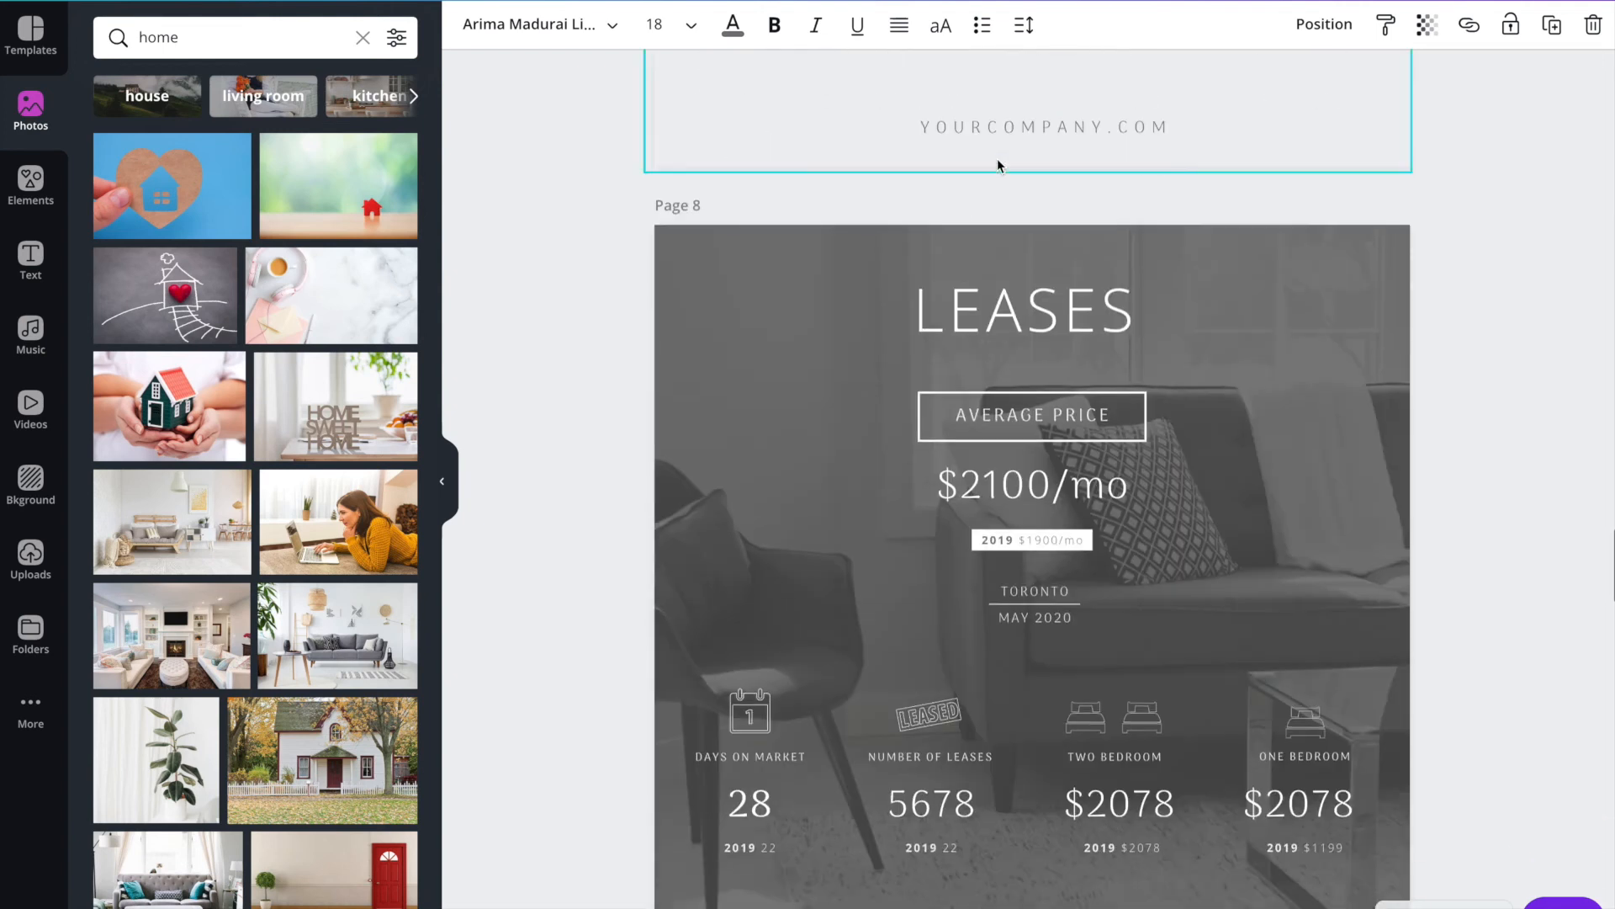
scroll(926, 319, up, 3)
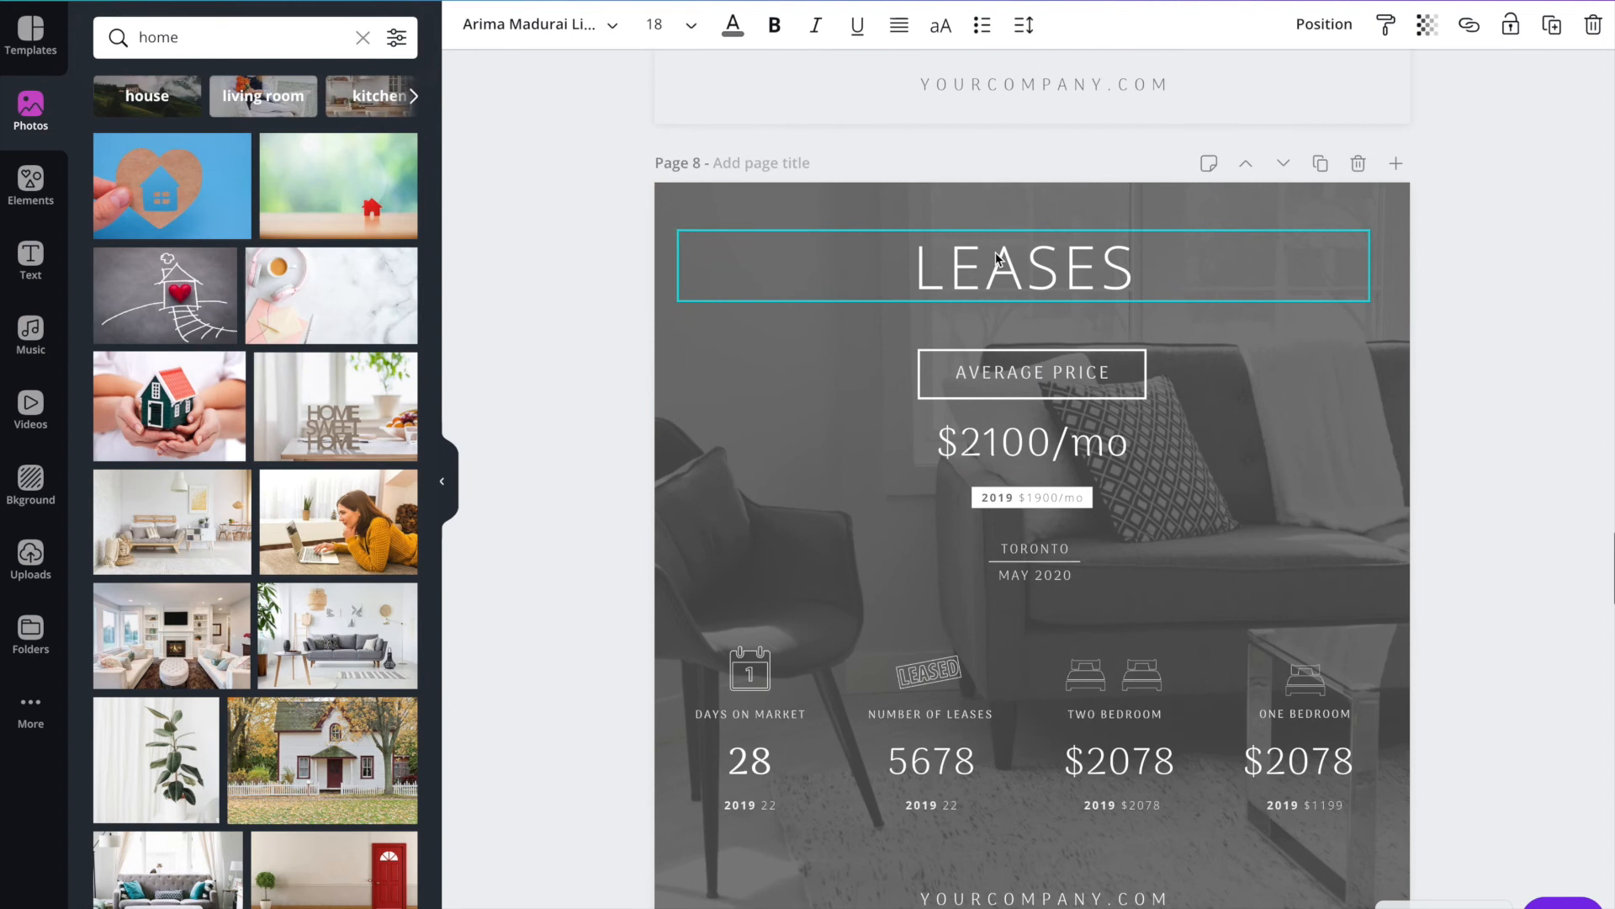
scroll(760, 360, down, 3)
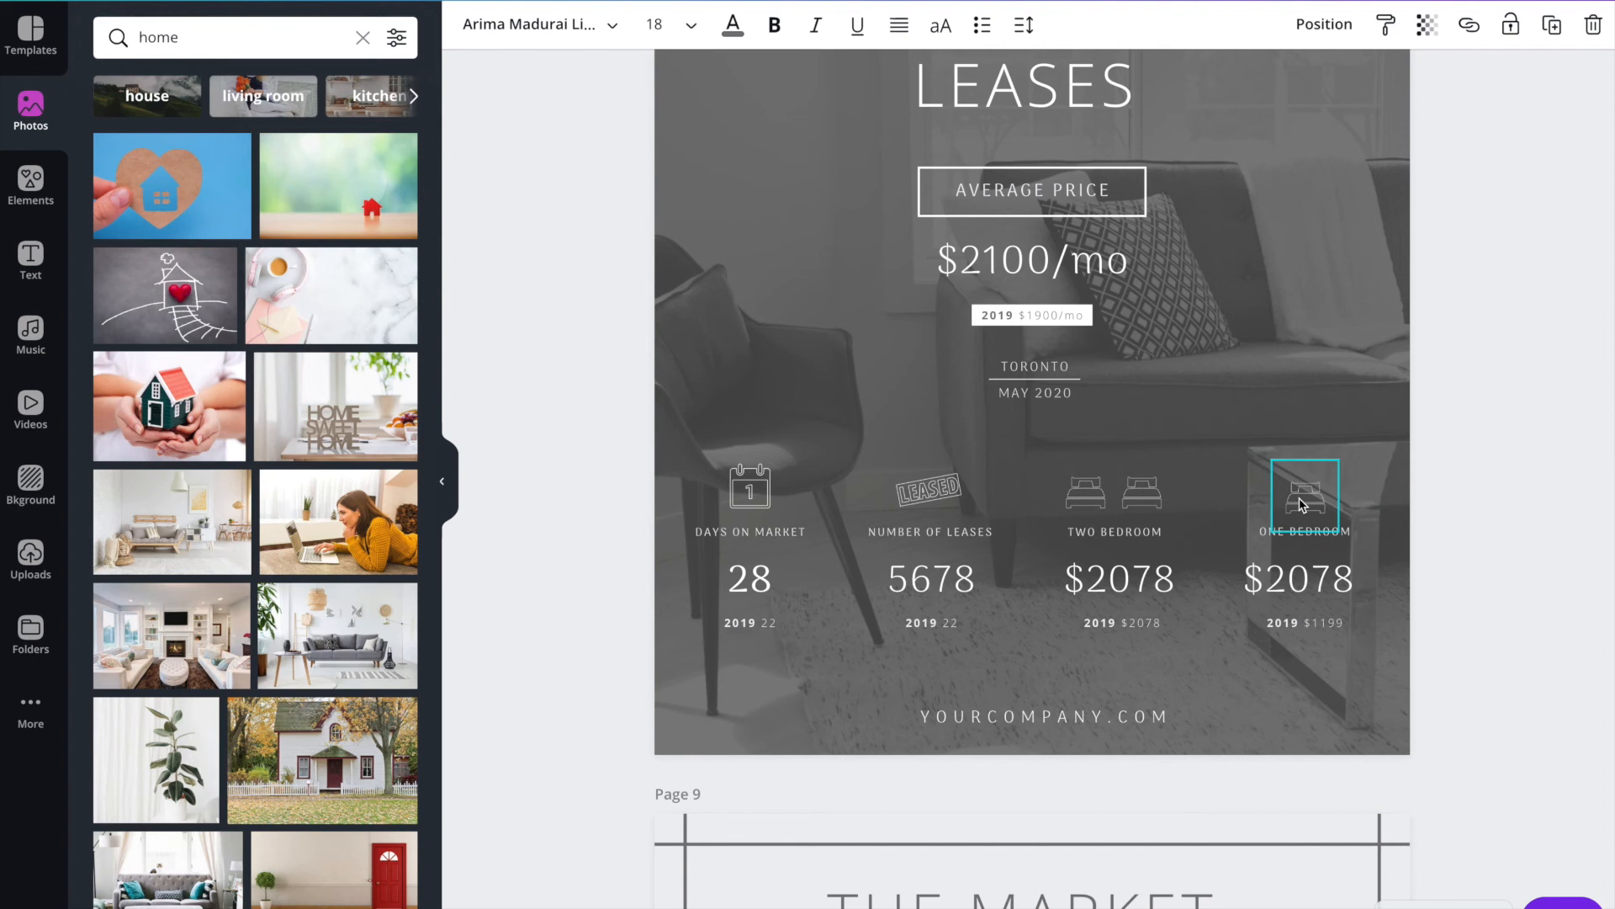
scroll(1150, 493, down, 1)
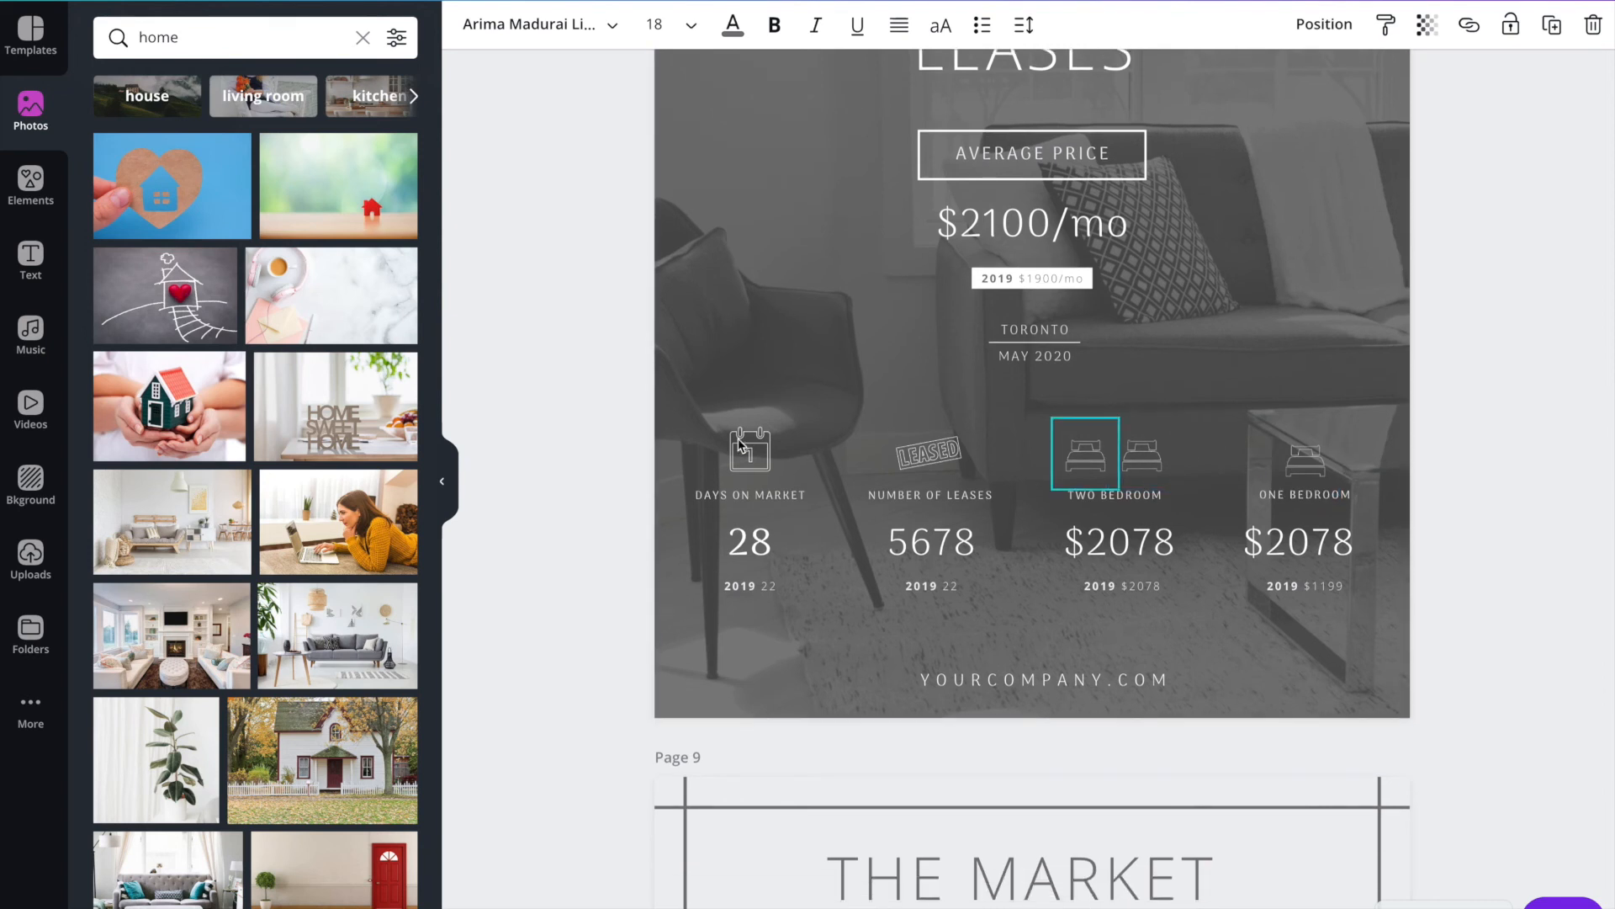
scroll(628, 312, down, 4)
scroll(628, 311, down, 1)
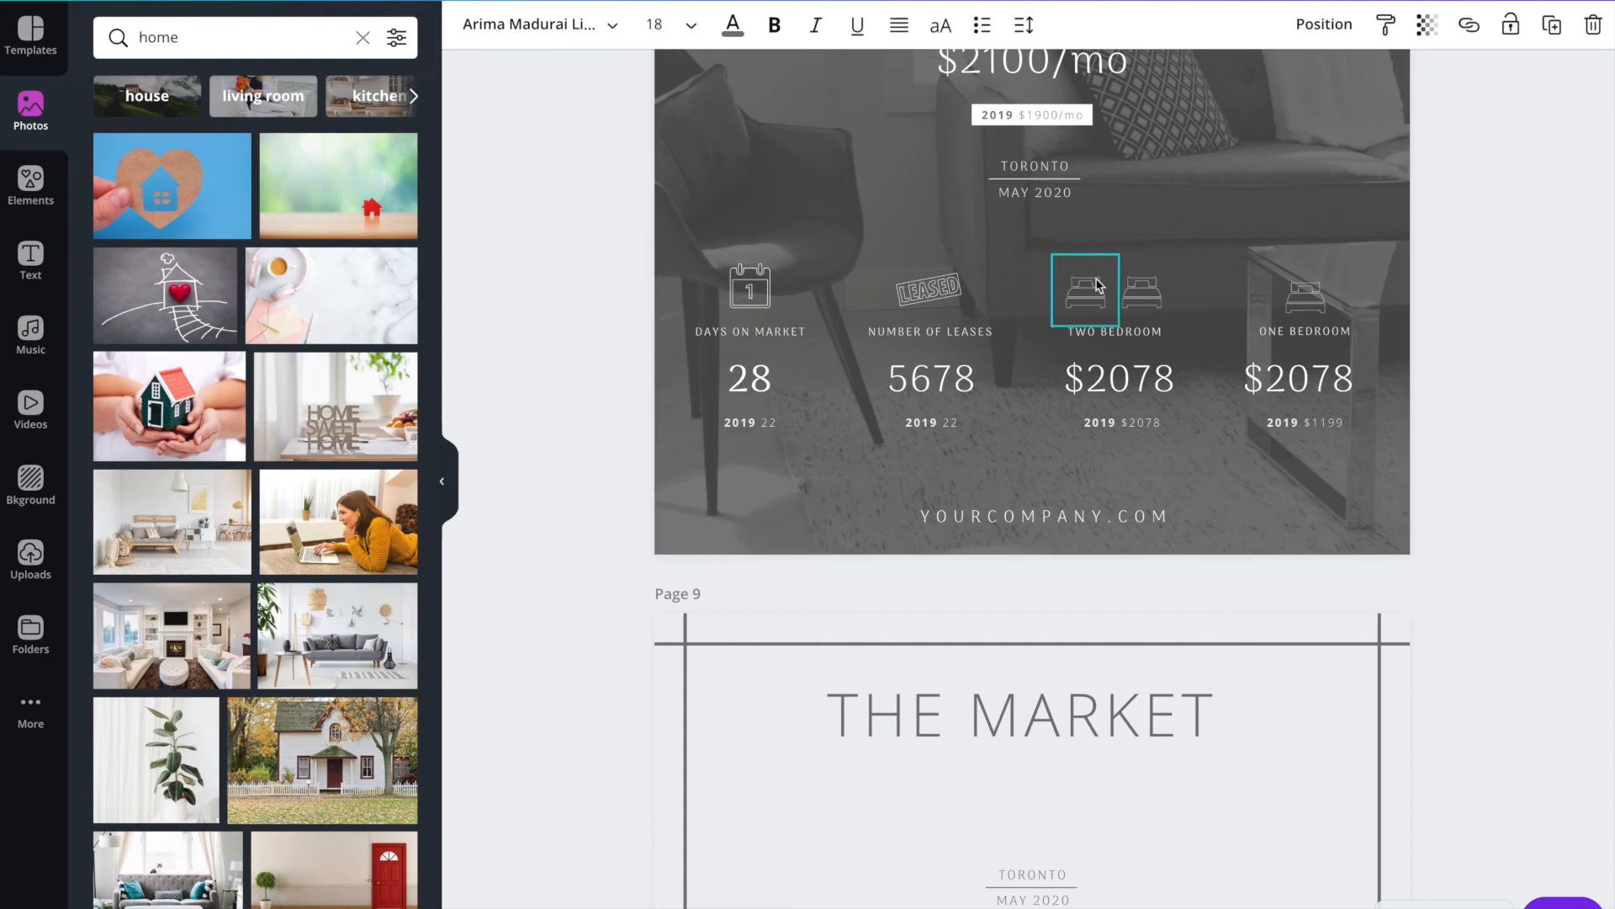
scroll(1190, 305, up, 1)
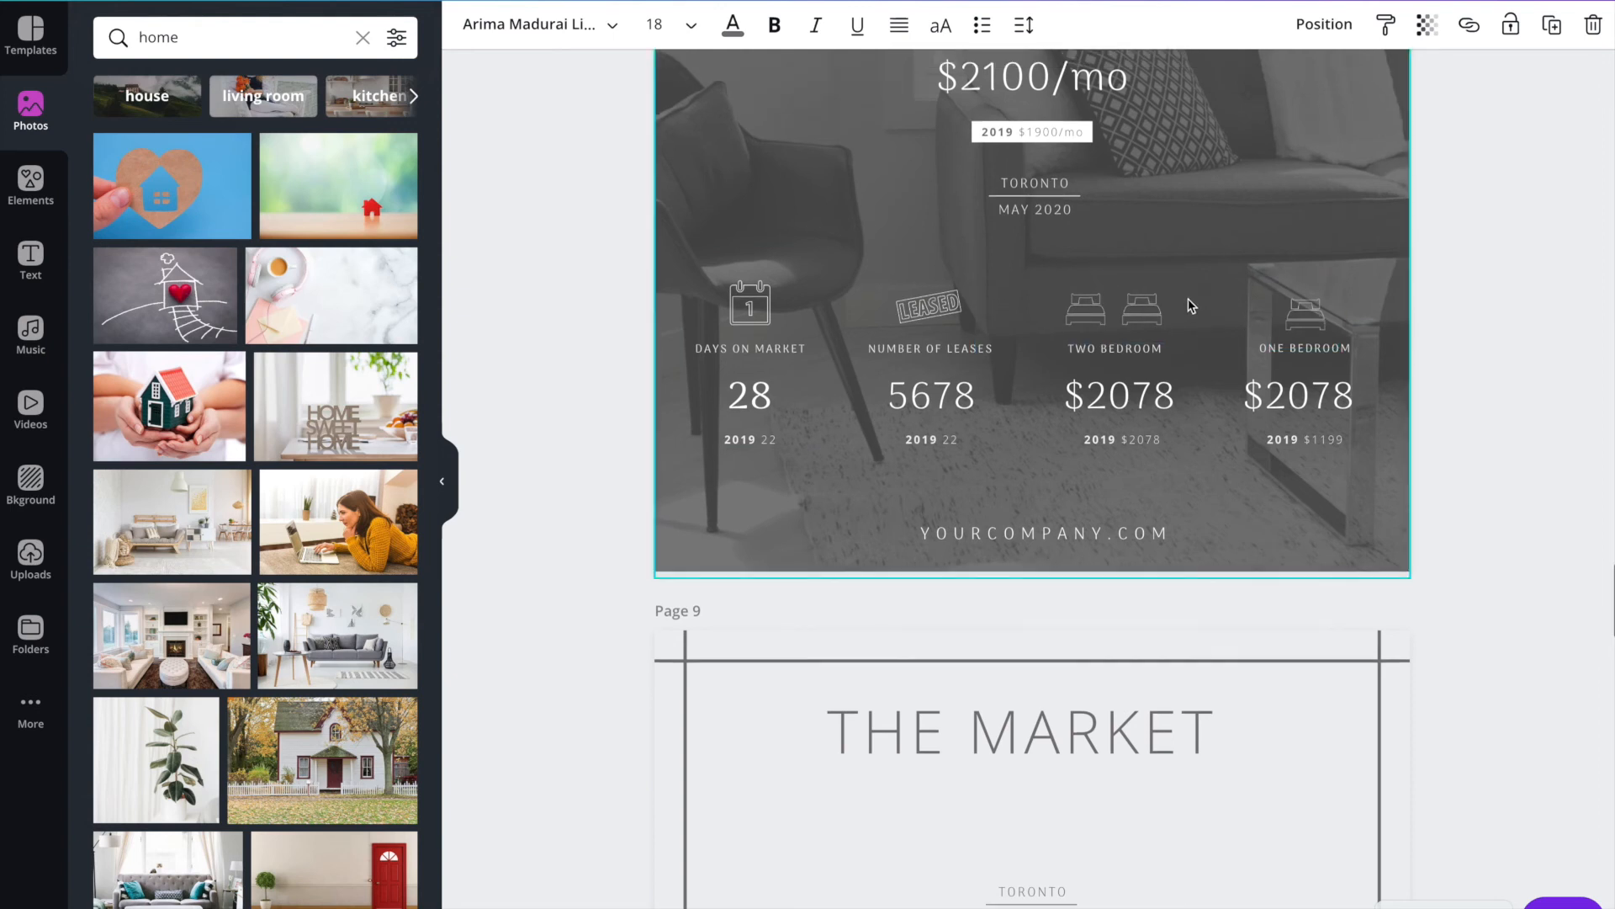
Review The Market pages 9 to 13, including the average price, days on market, number of sales and % of value layouts.
scroll(1190, 305, down, 15)
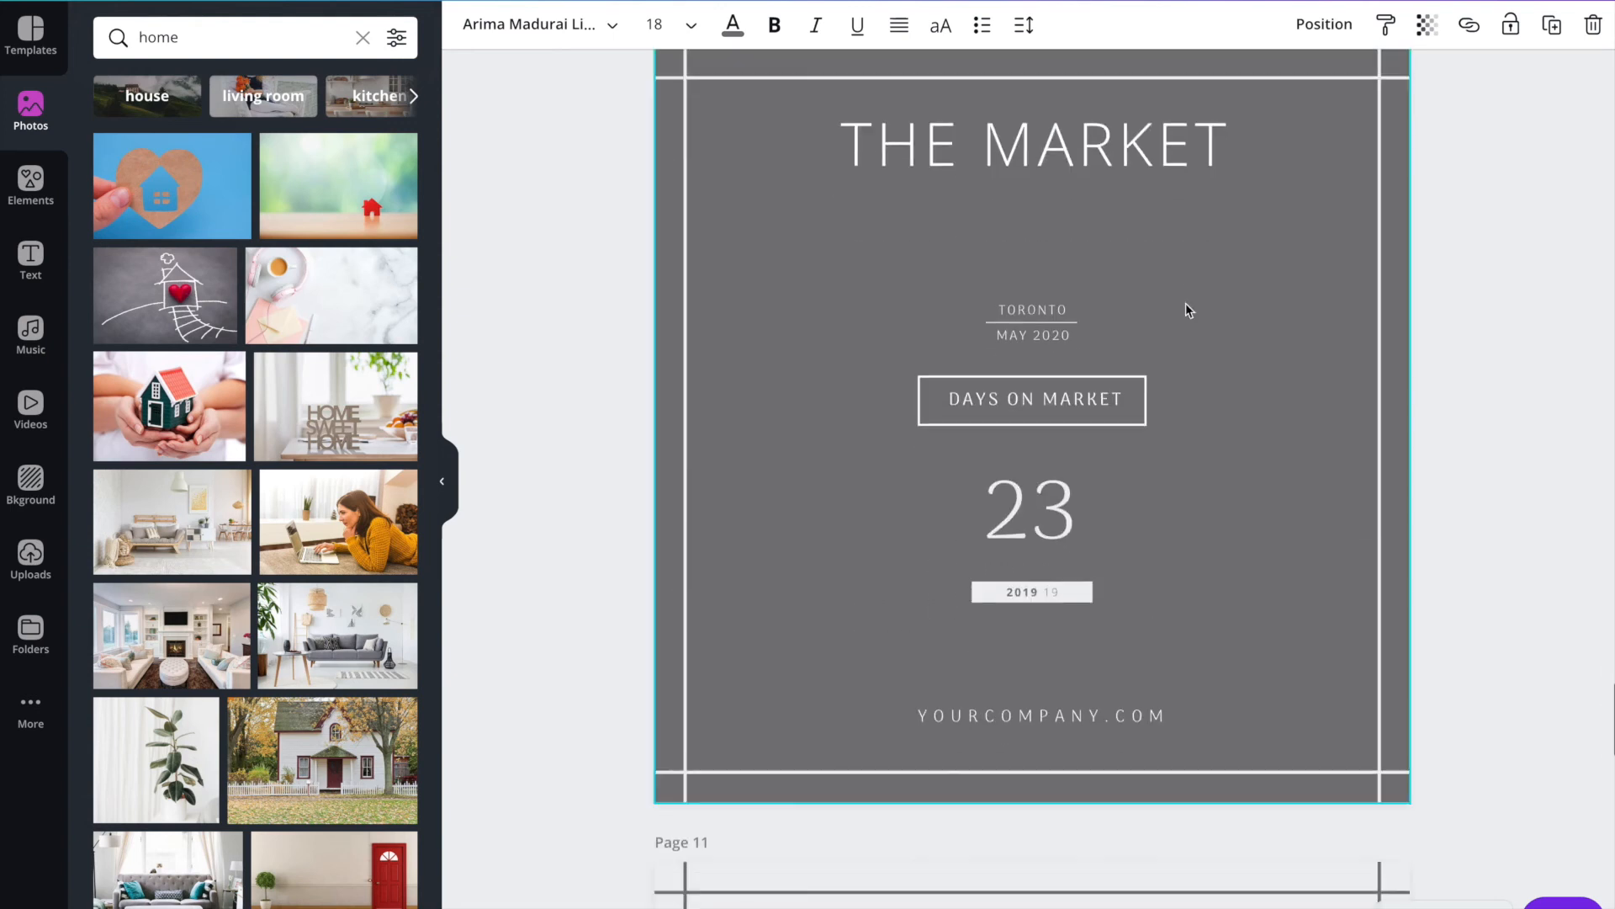
scroll(1184, 302, up, 20)
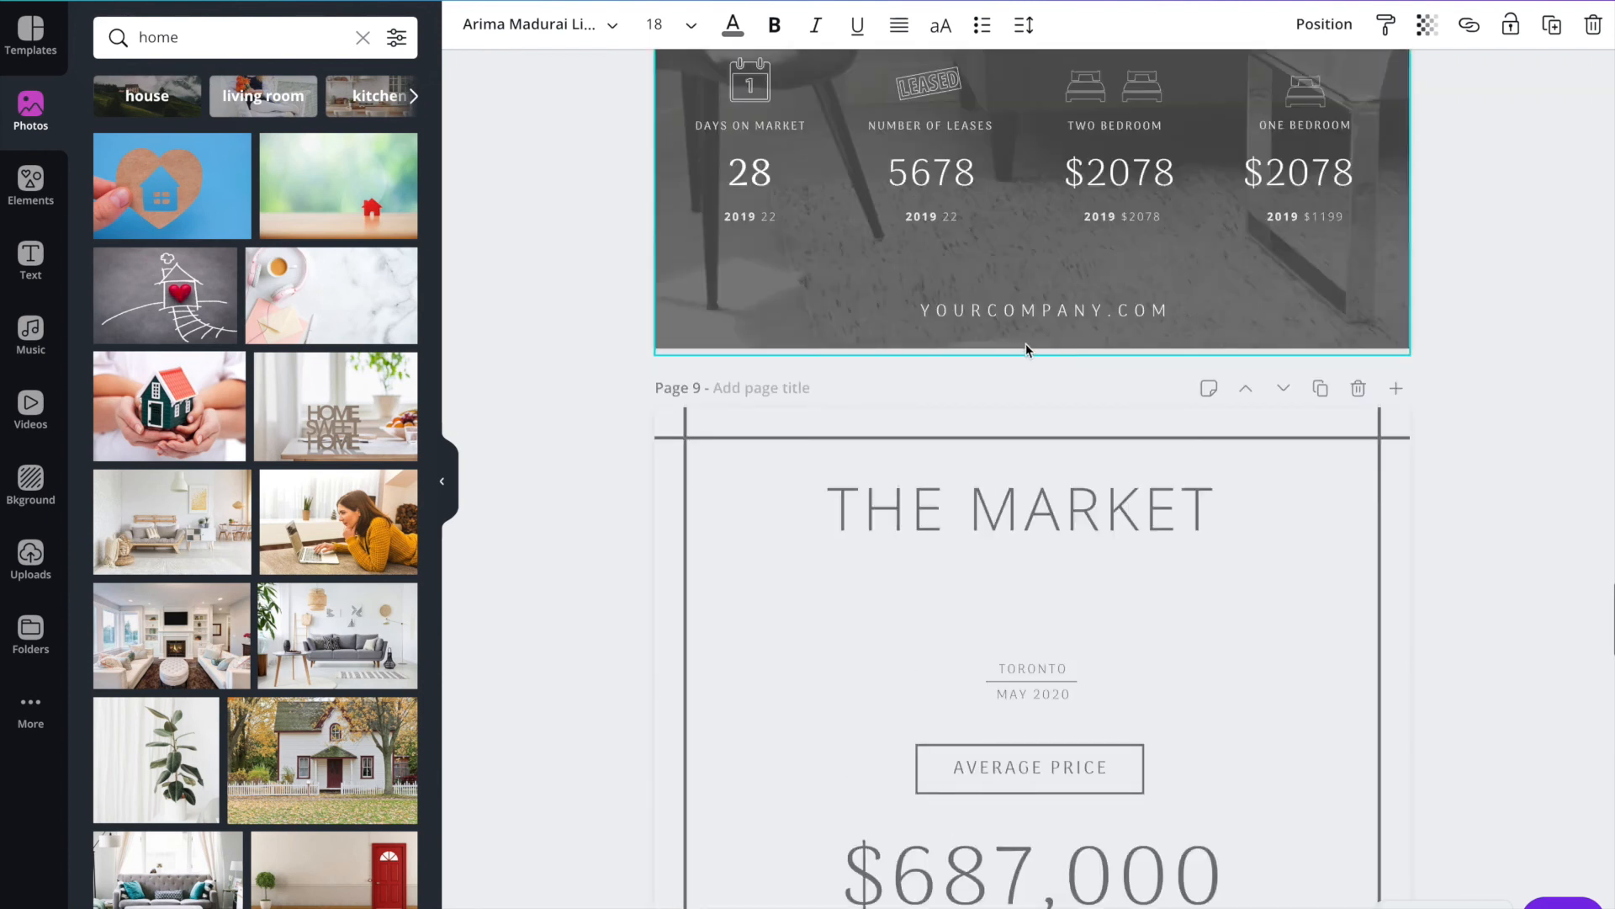
scroll(1026, 343, down, 4)
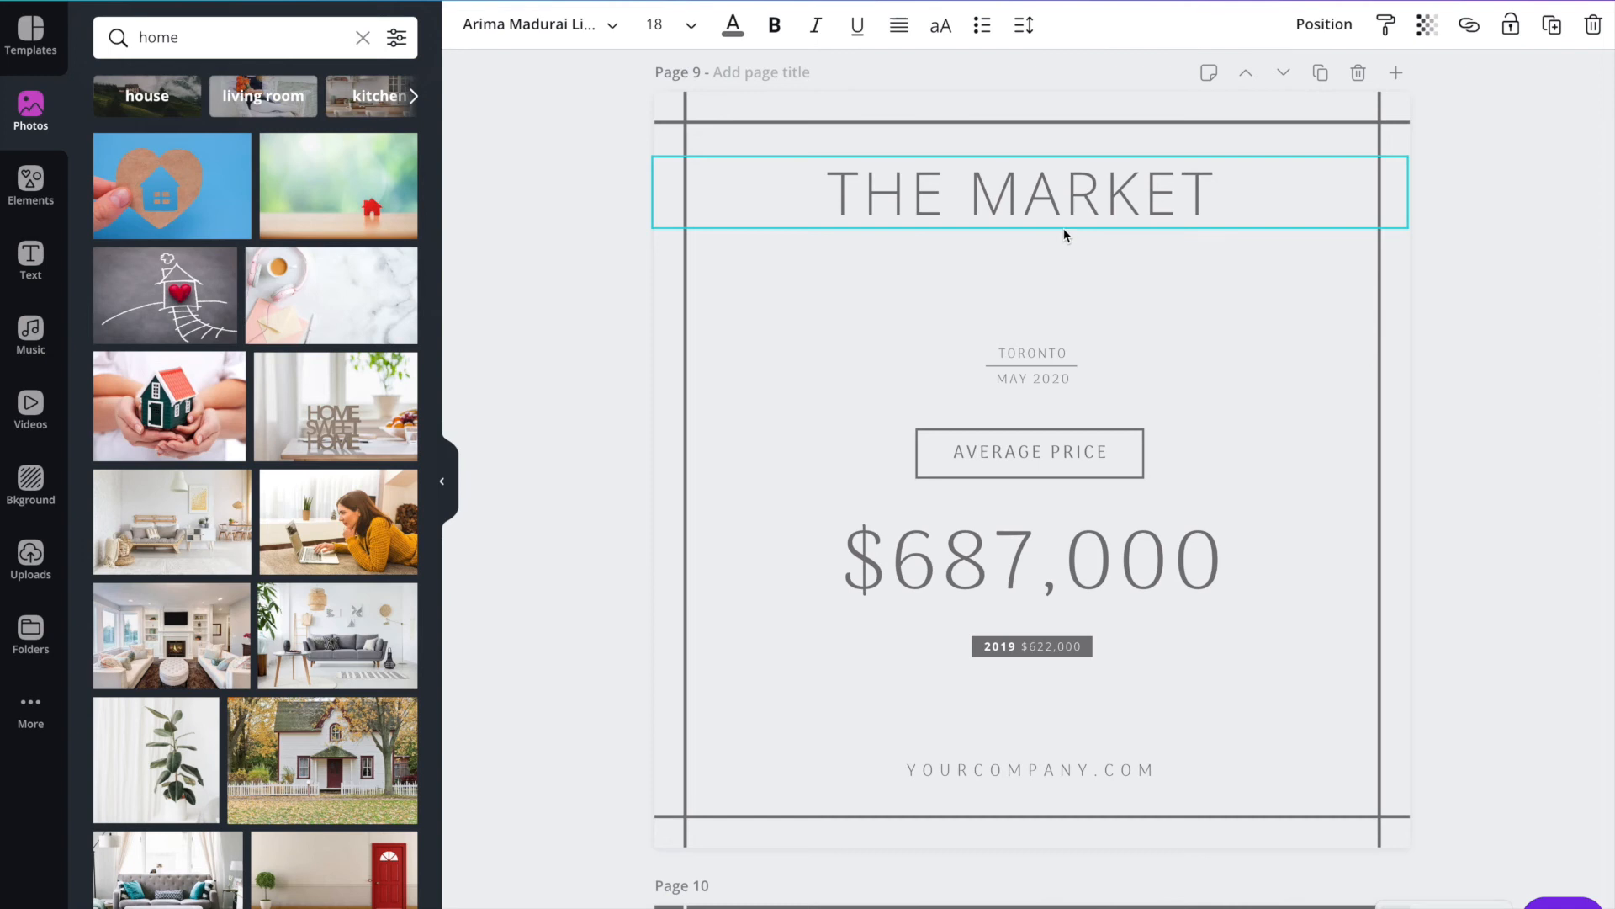
scroll(1064, 229, down, 3)
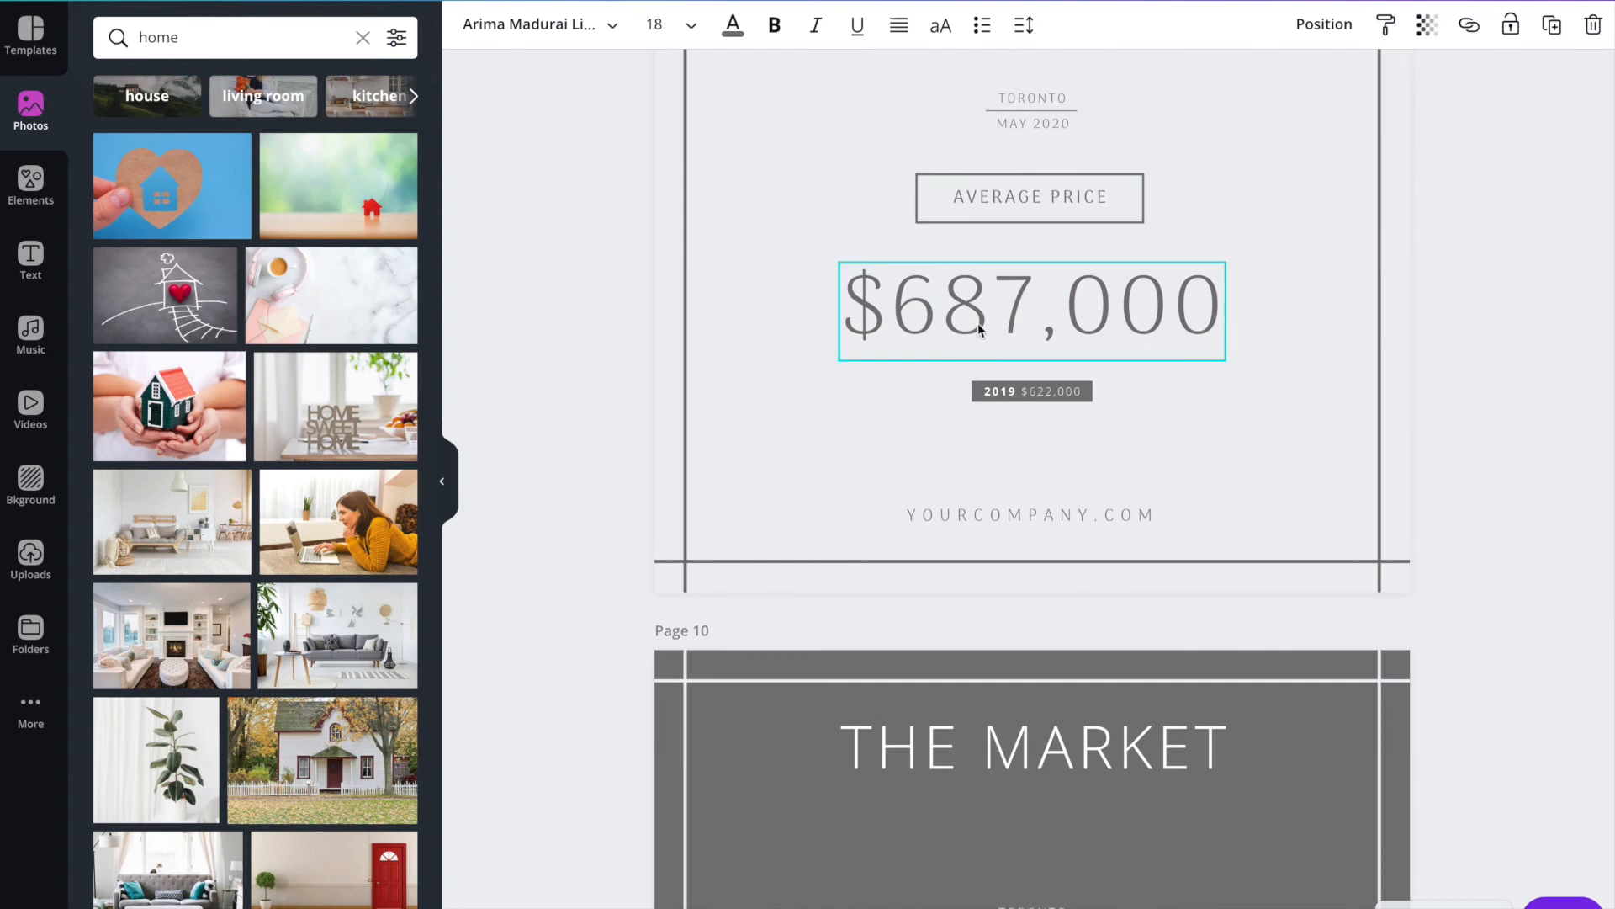
scroll(981, 328, down, 4)
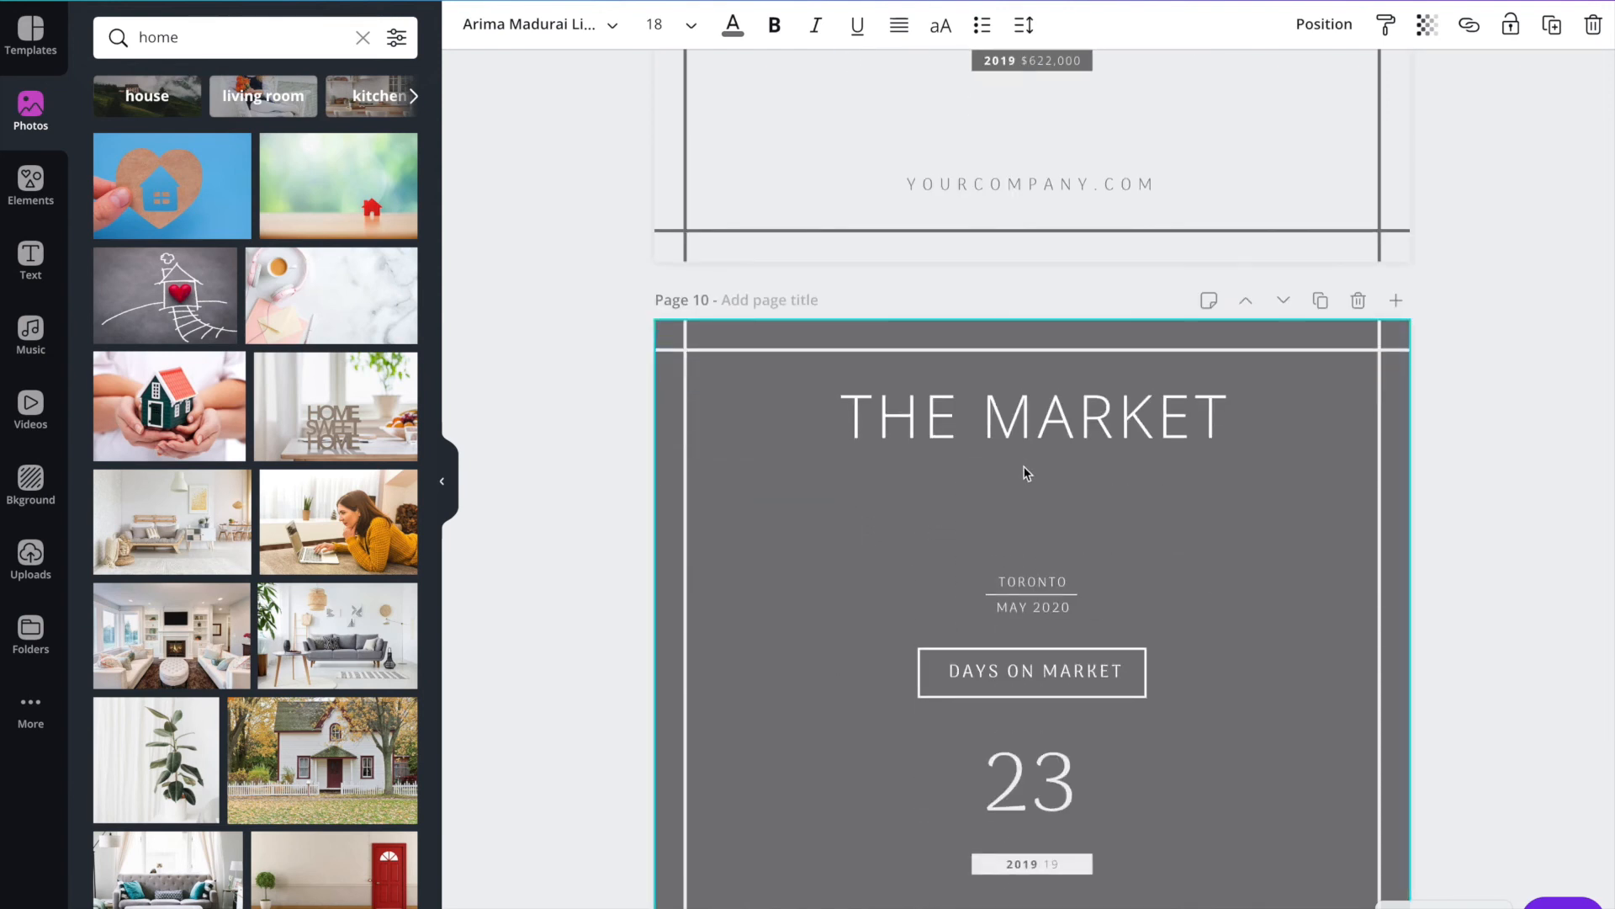
scroll(1023, 463, down, 1)
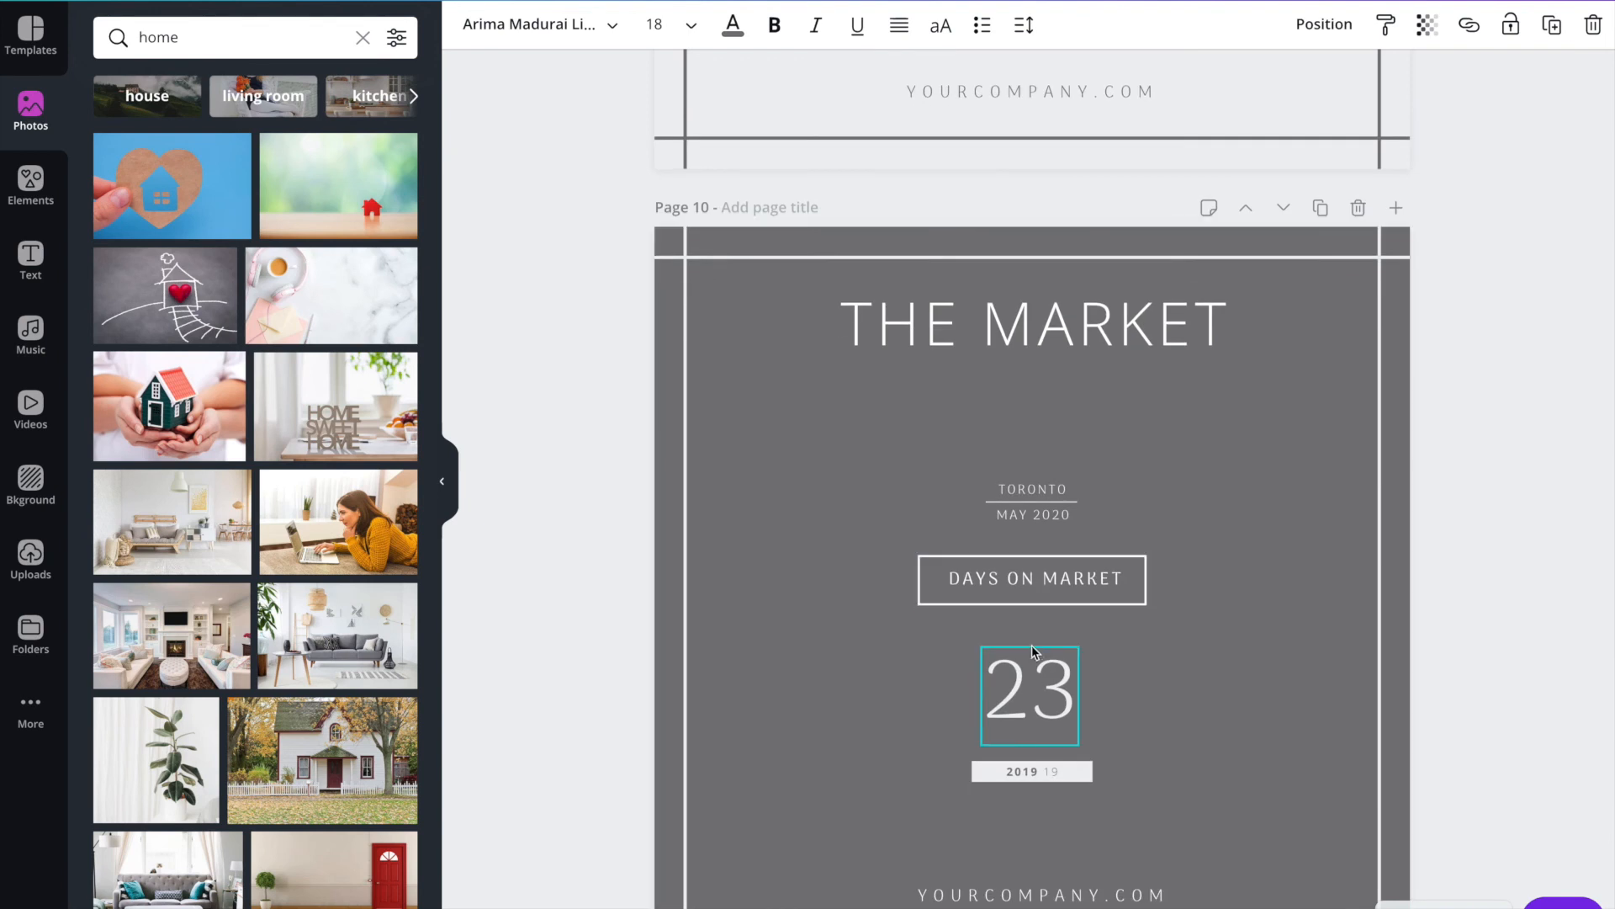
scroll(1030, 663, down, 1)
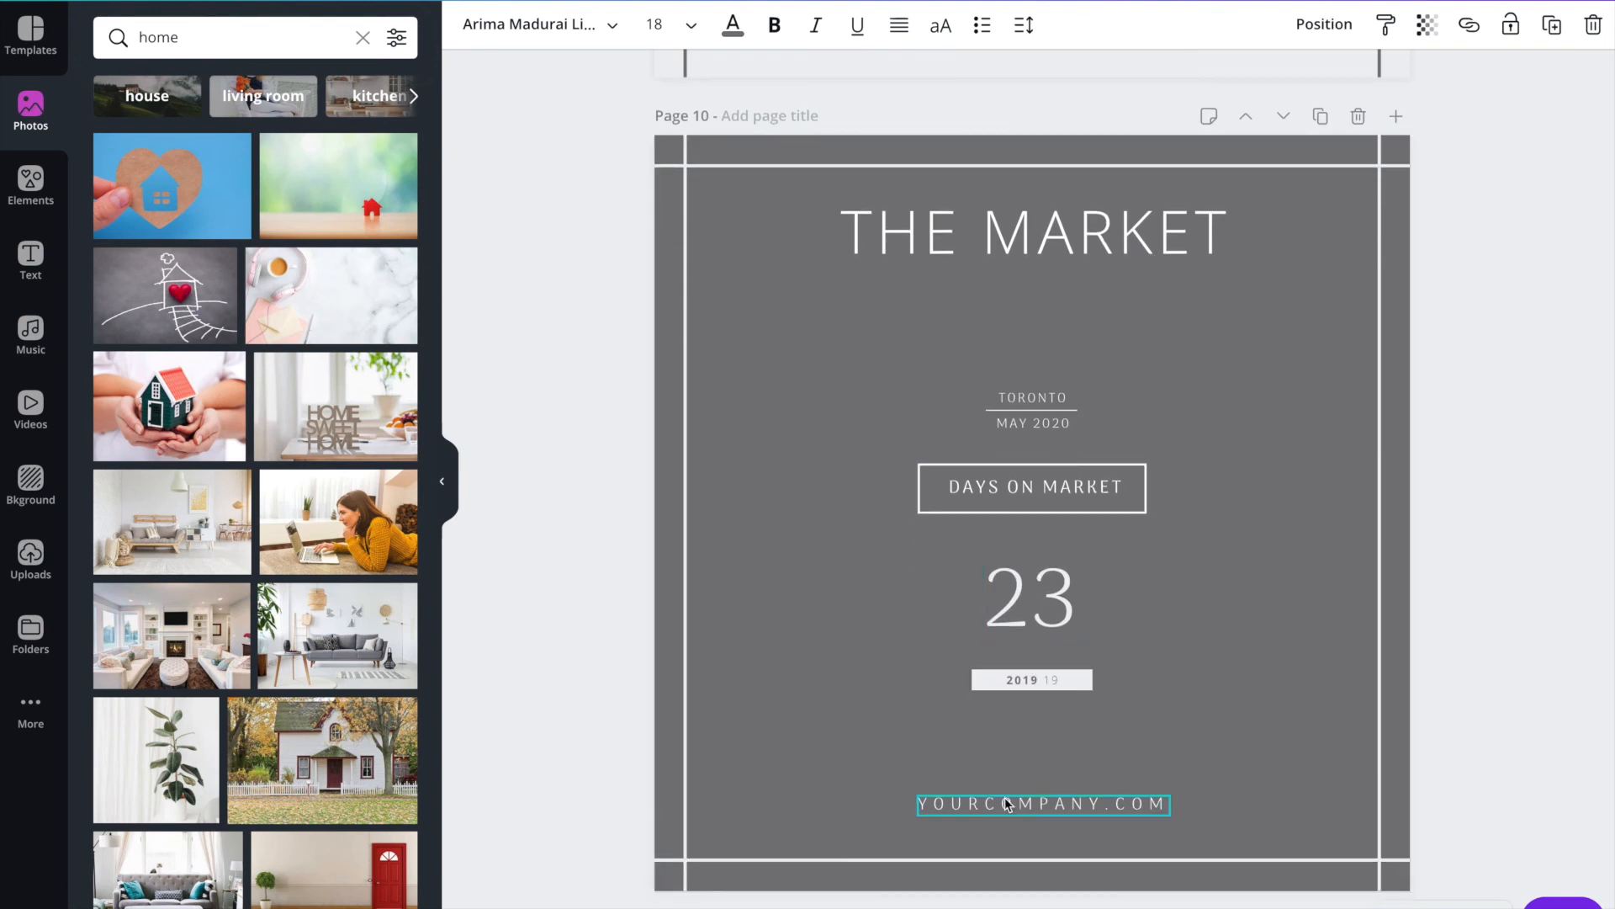
scroll(1005, 803, down, 1)
scroll(1005, 796, up, 9)
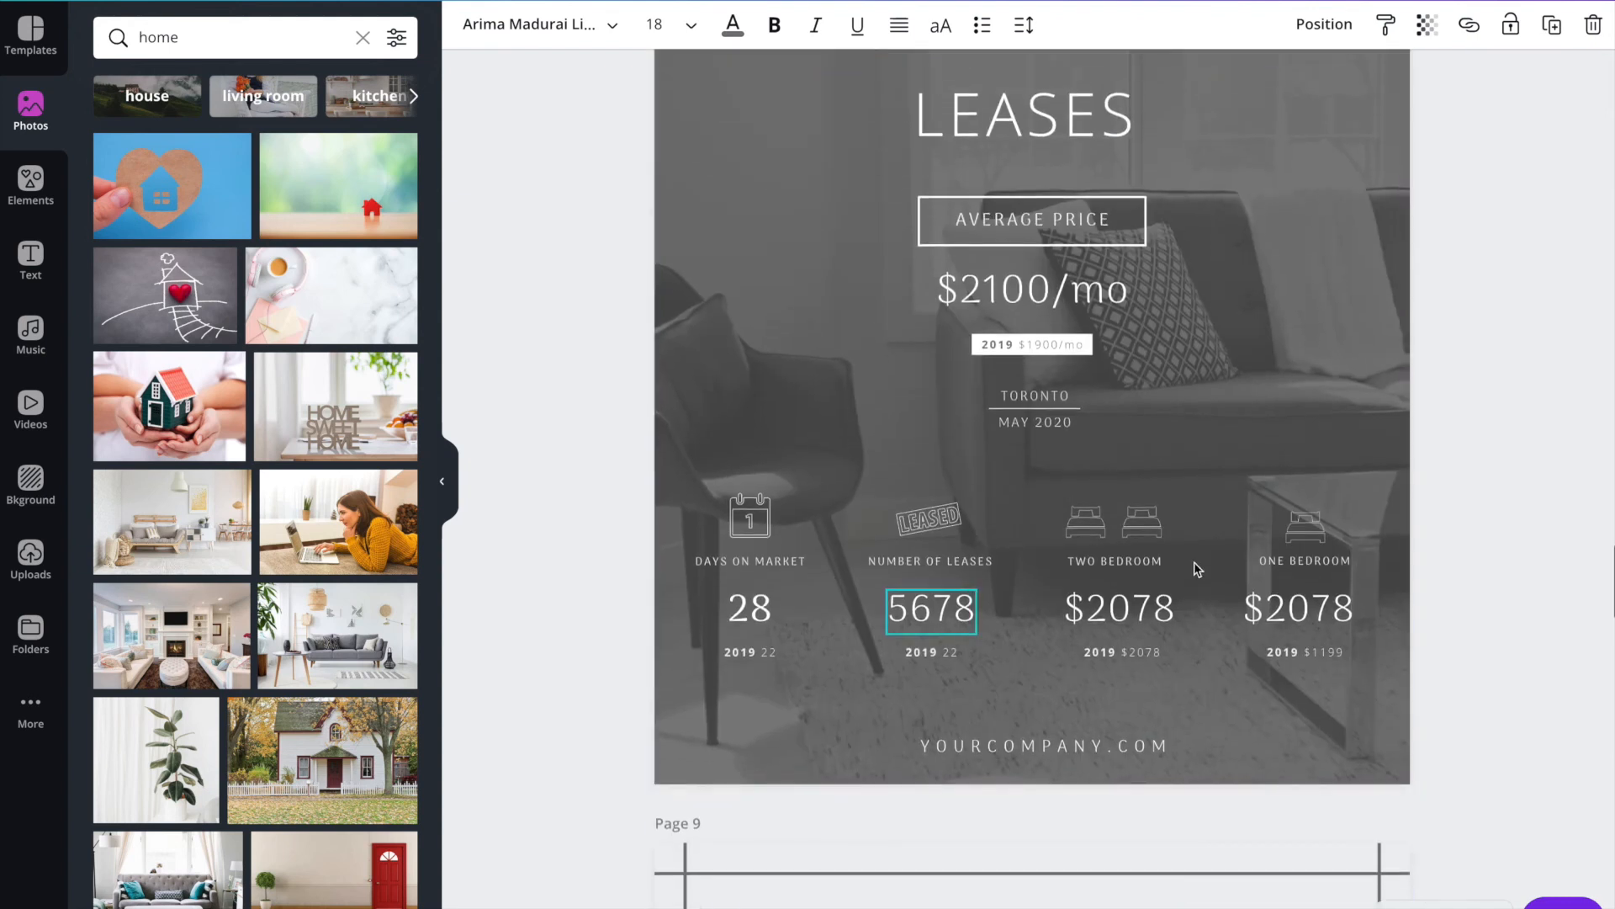
scroll(1026, 601, down, 3)
scroll(1020, 599, down, 7)
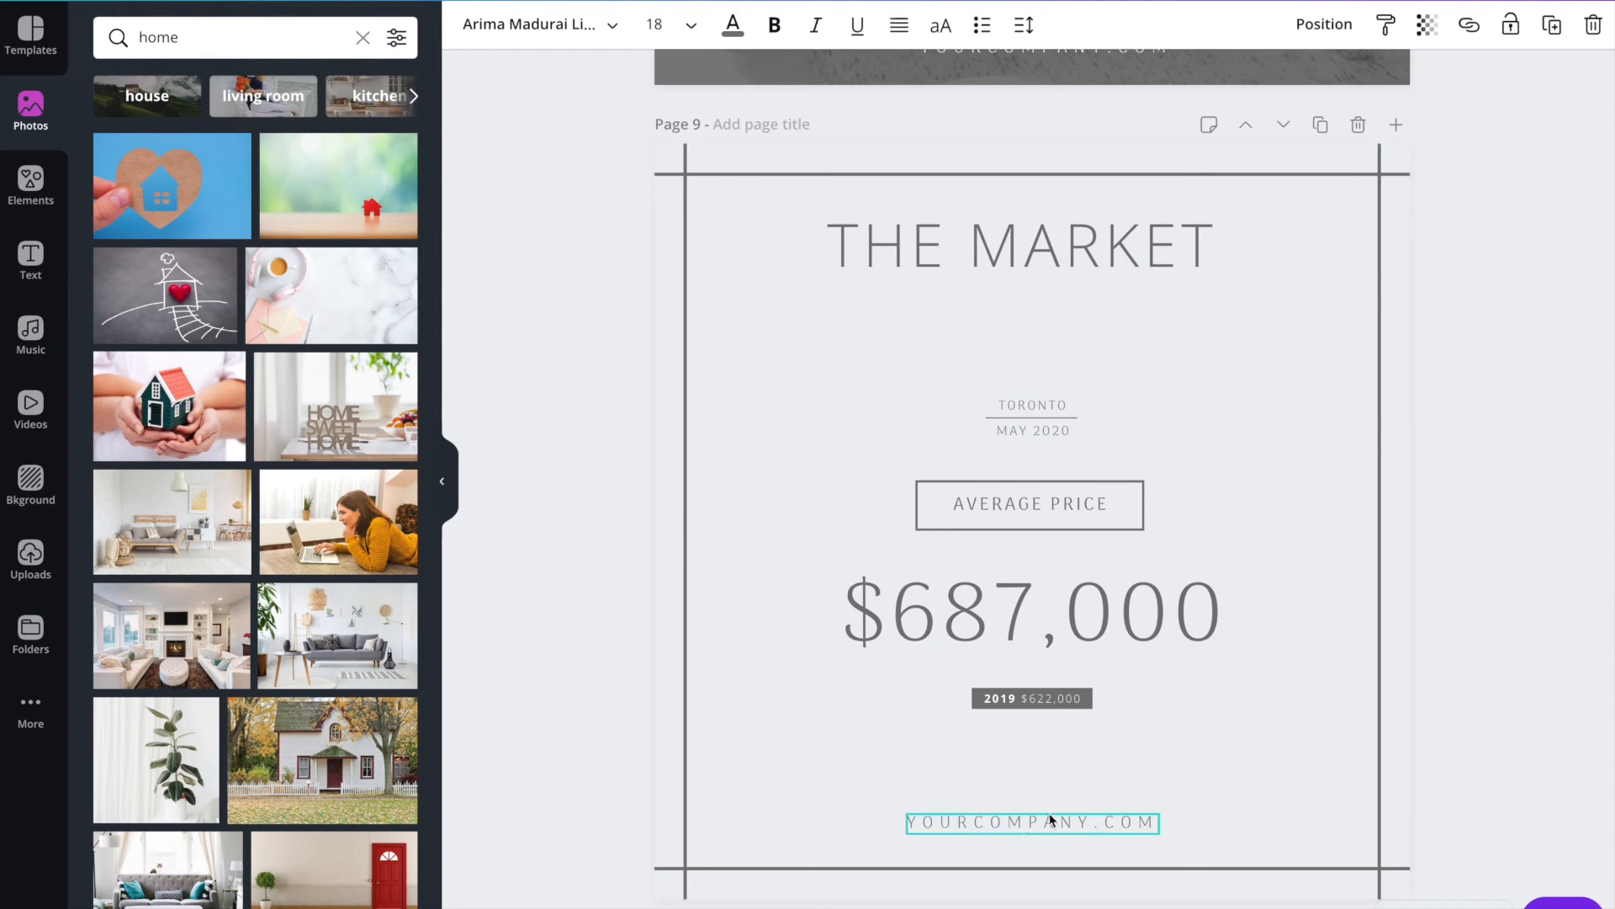
scroll(1146, 684, down, 6)
scroll(1146, 683, down, 13)
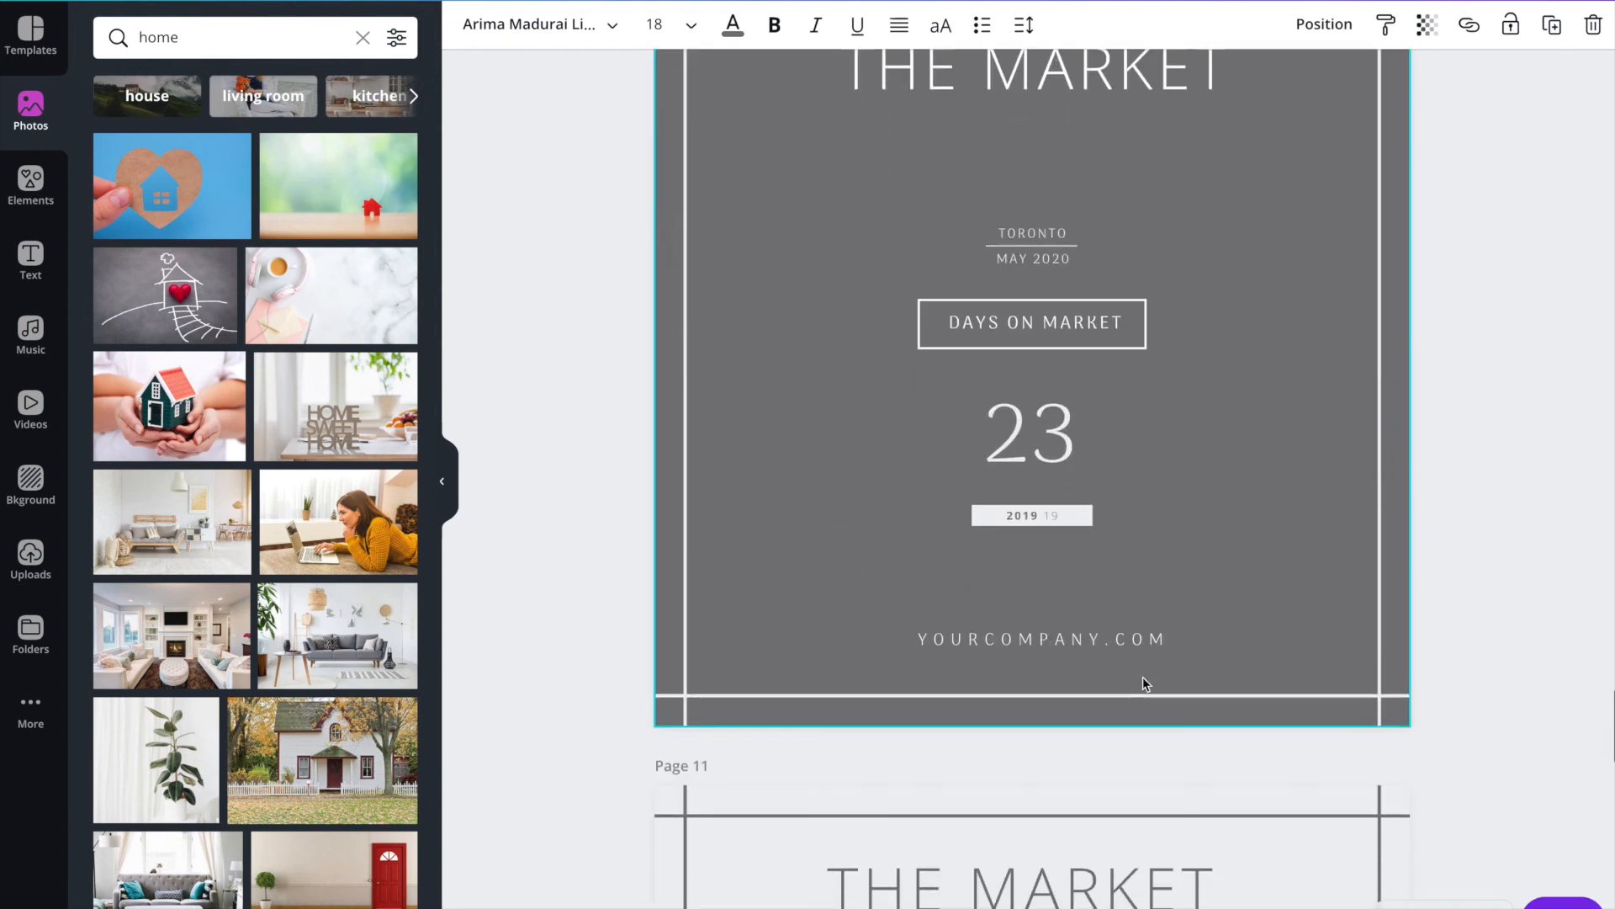
scroll(1142, 741, down, 20)
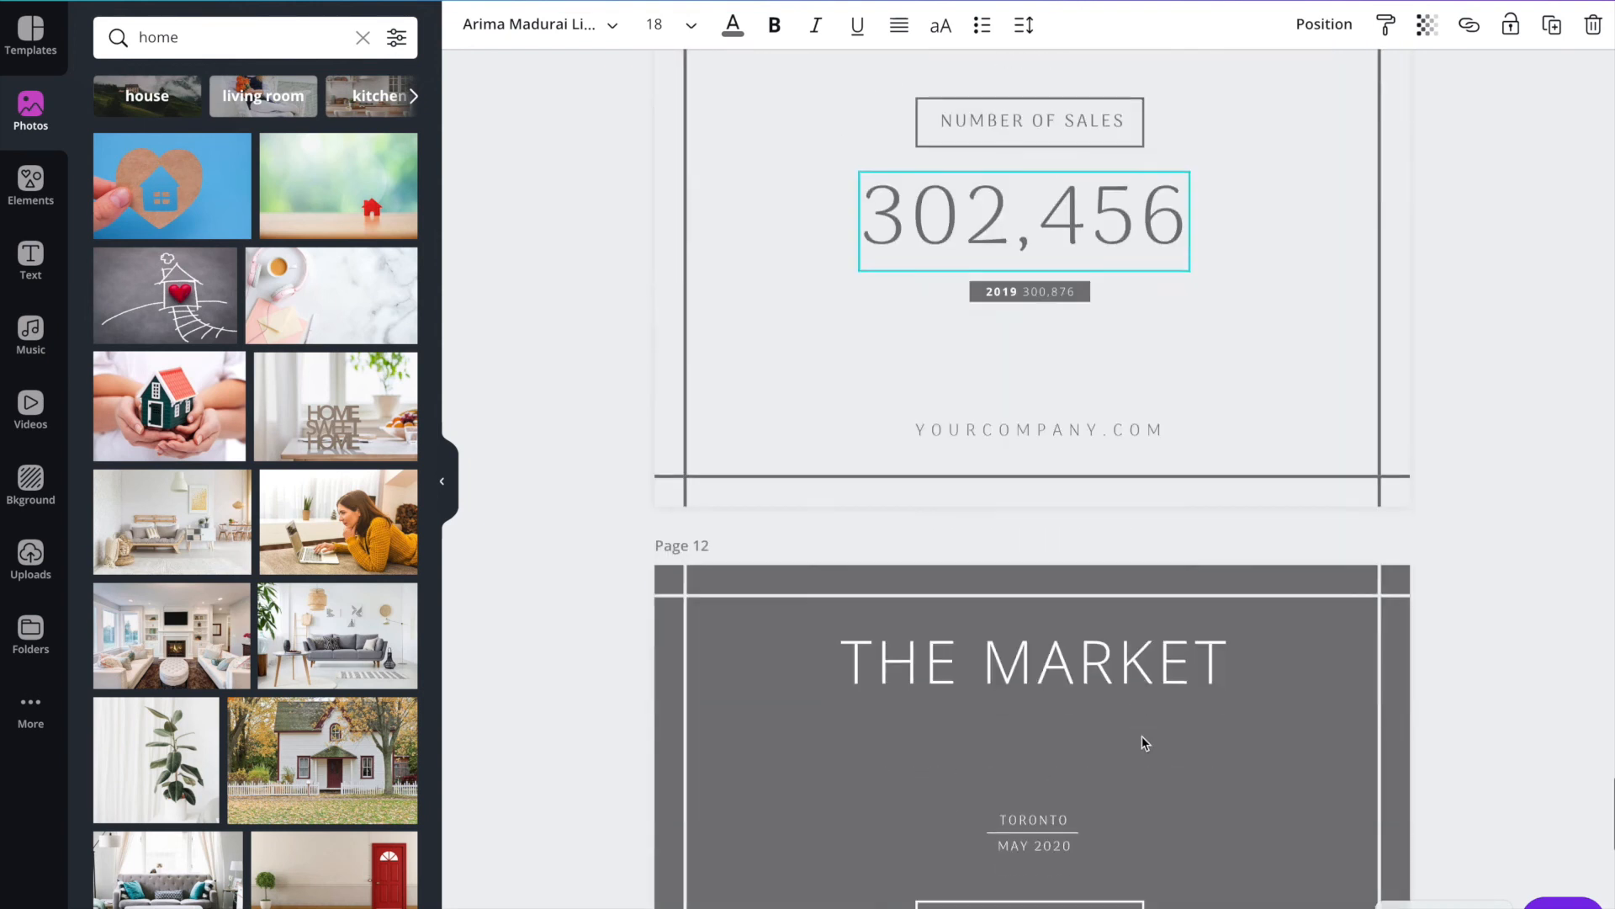
scroll(1105, 727, down, 2)
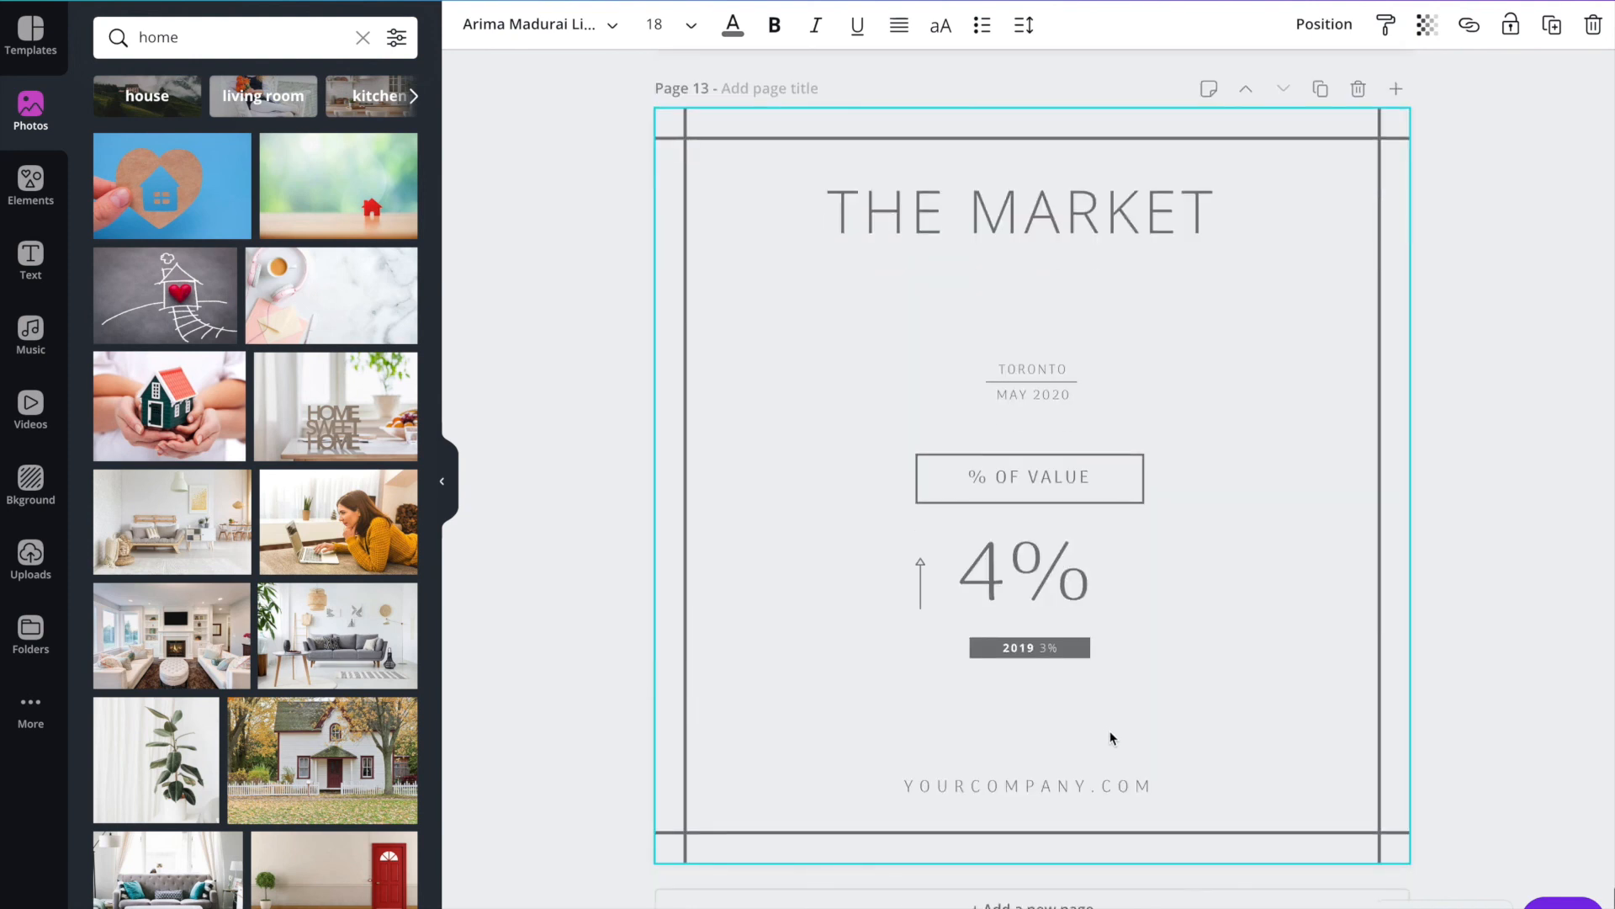
Rotate the arrow beside 4% on the % of Value page so that it points straight down.
click(922, 589)
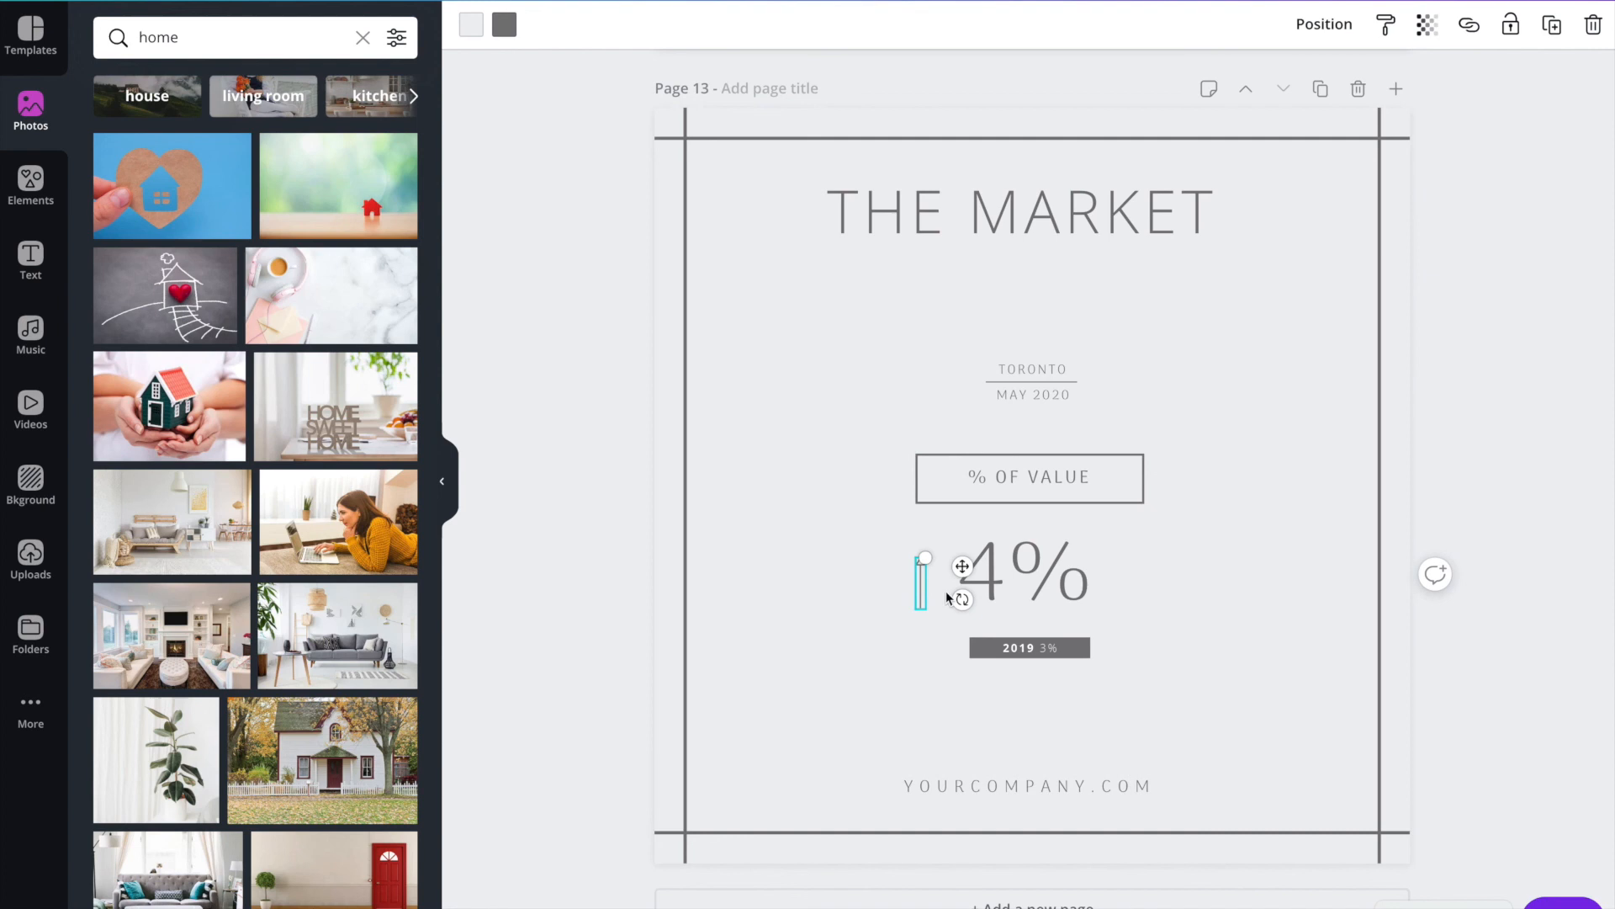
drag(962, 598, 980, 597)
drag(965, 599, 768, 573)
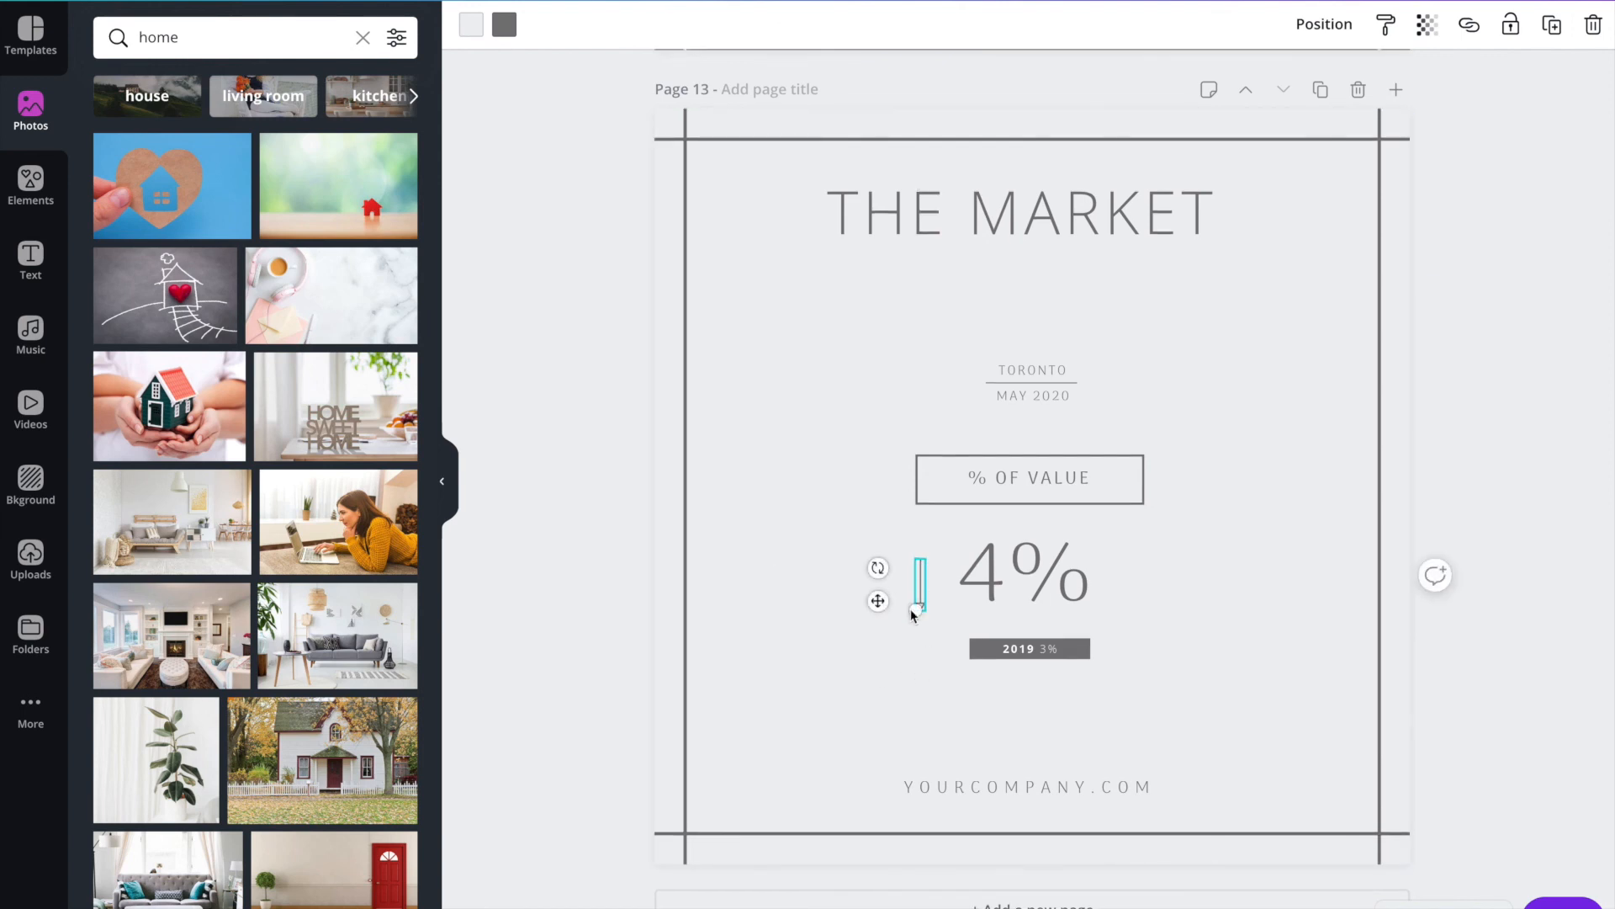
click(880, 688)
scroll(881, 692, up, 1)
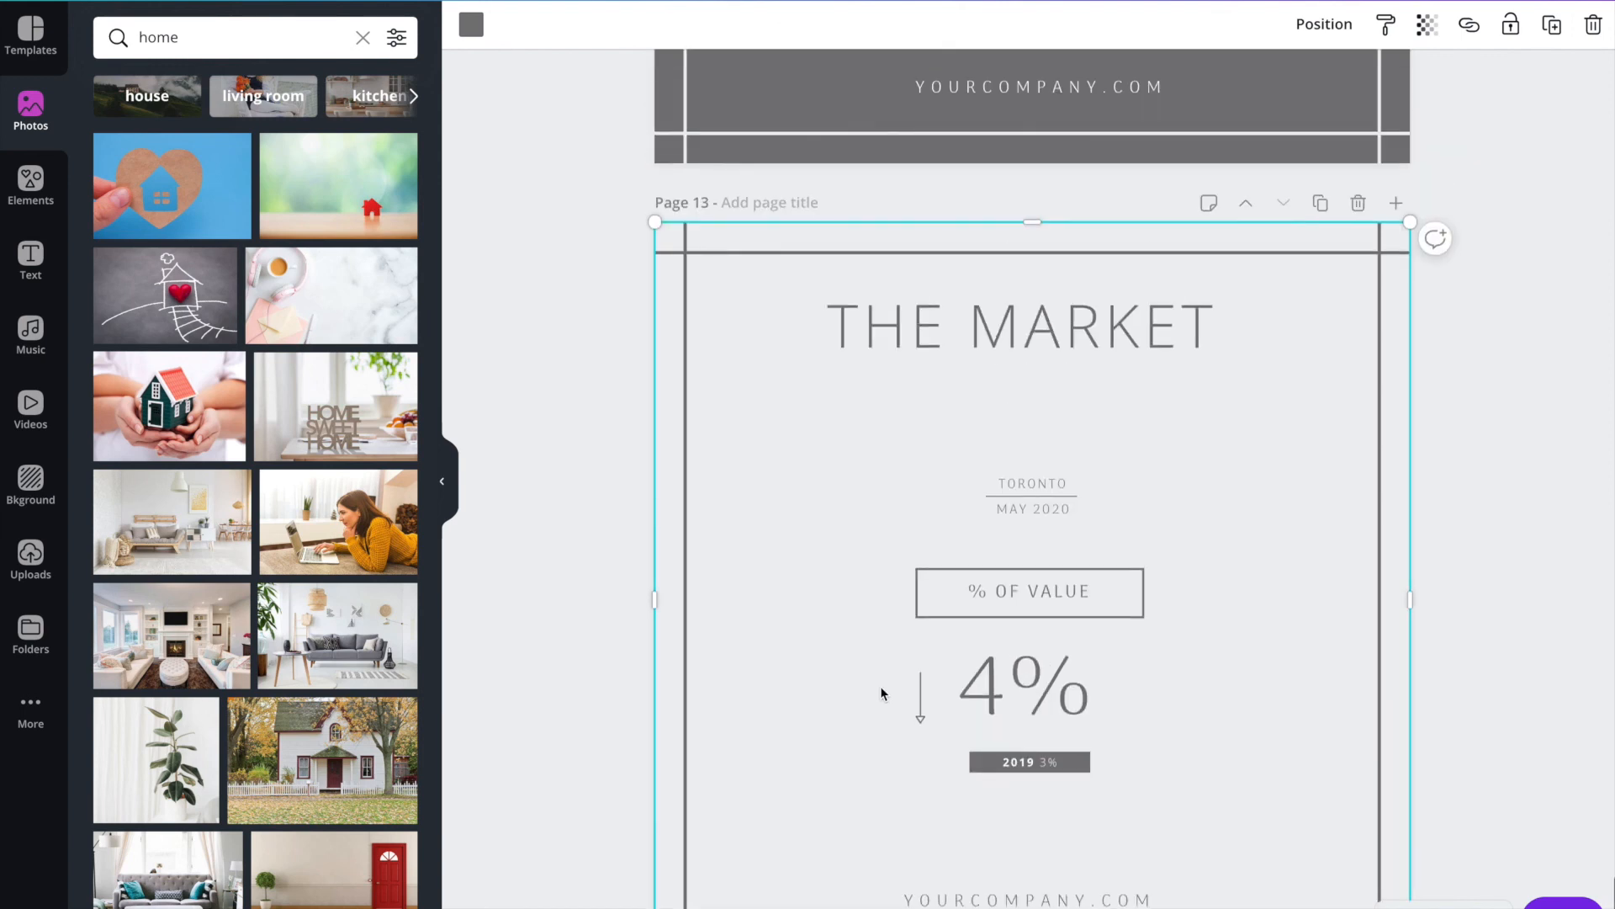
scroll(880, 685, up, 5)
scroll(880, 685, down, 6)
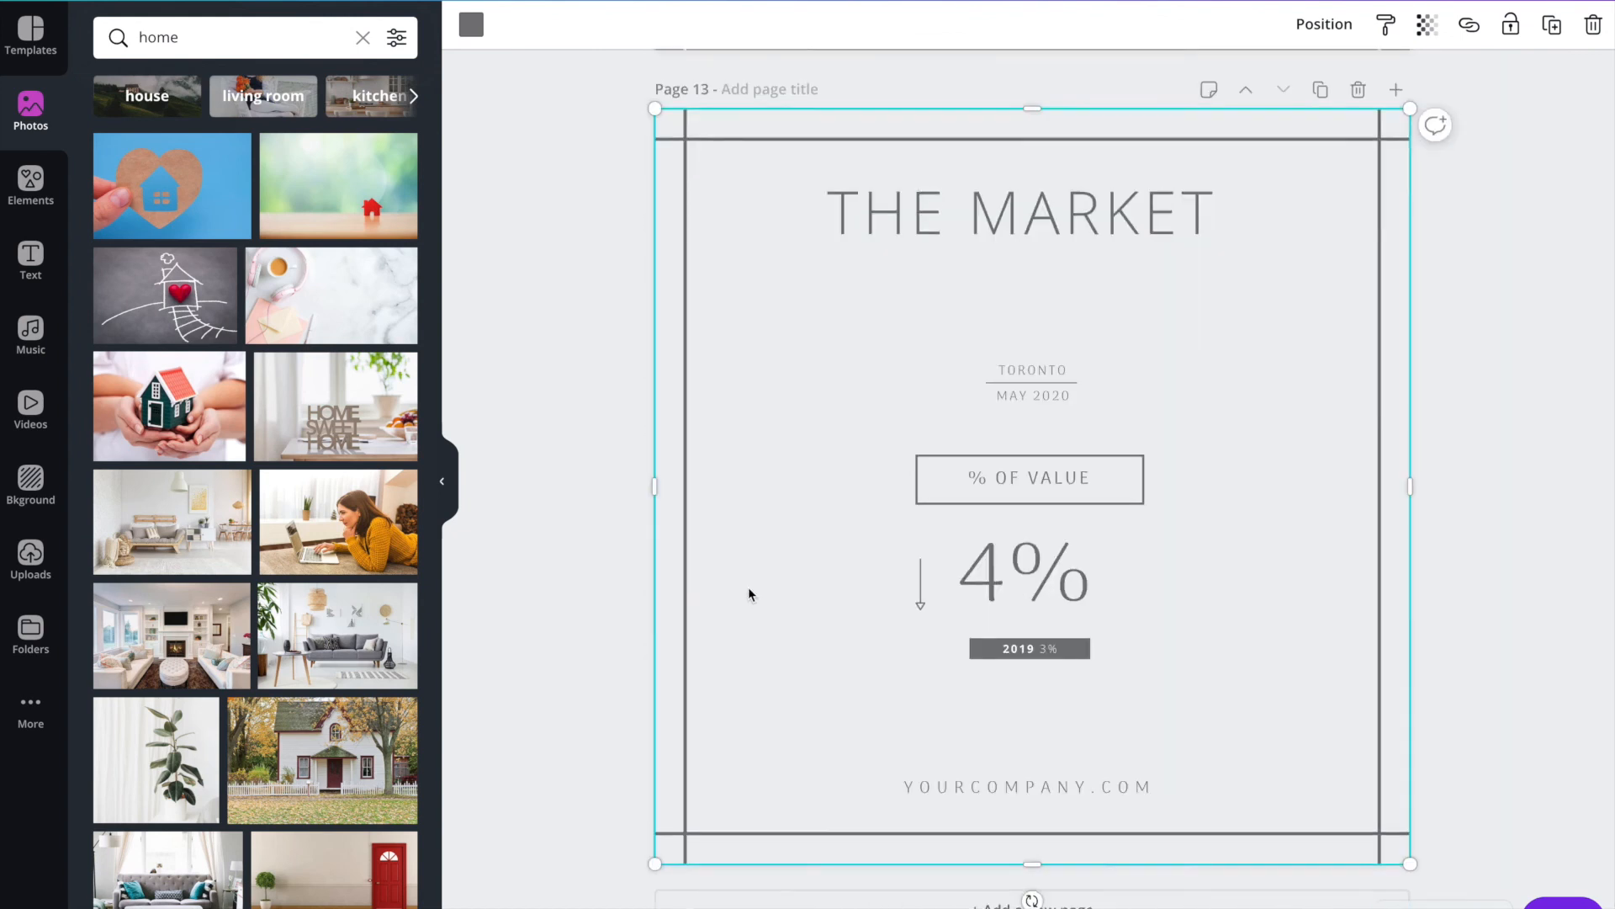
scroll(749, 587, up, 4)
scroll(754, 584, down, 2)
scroll(754, 589, up, 20)
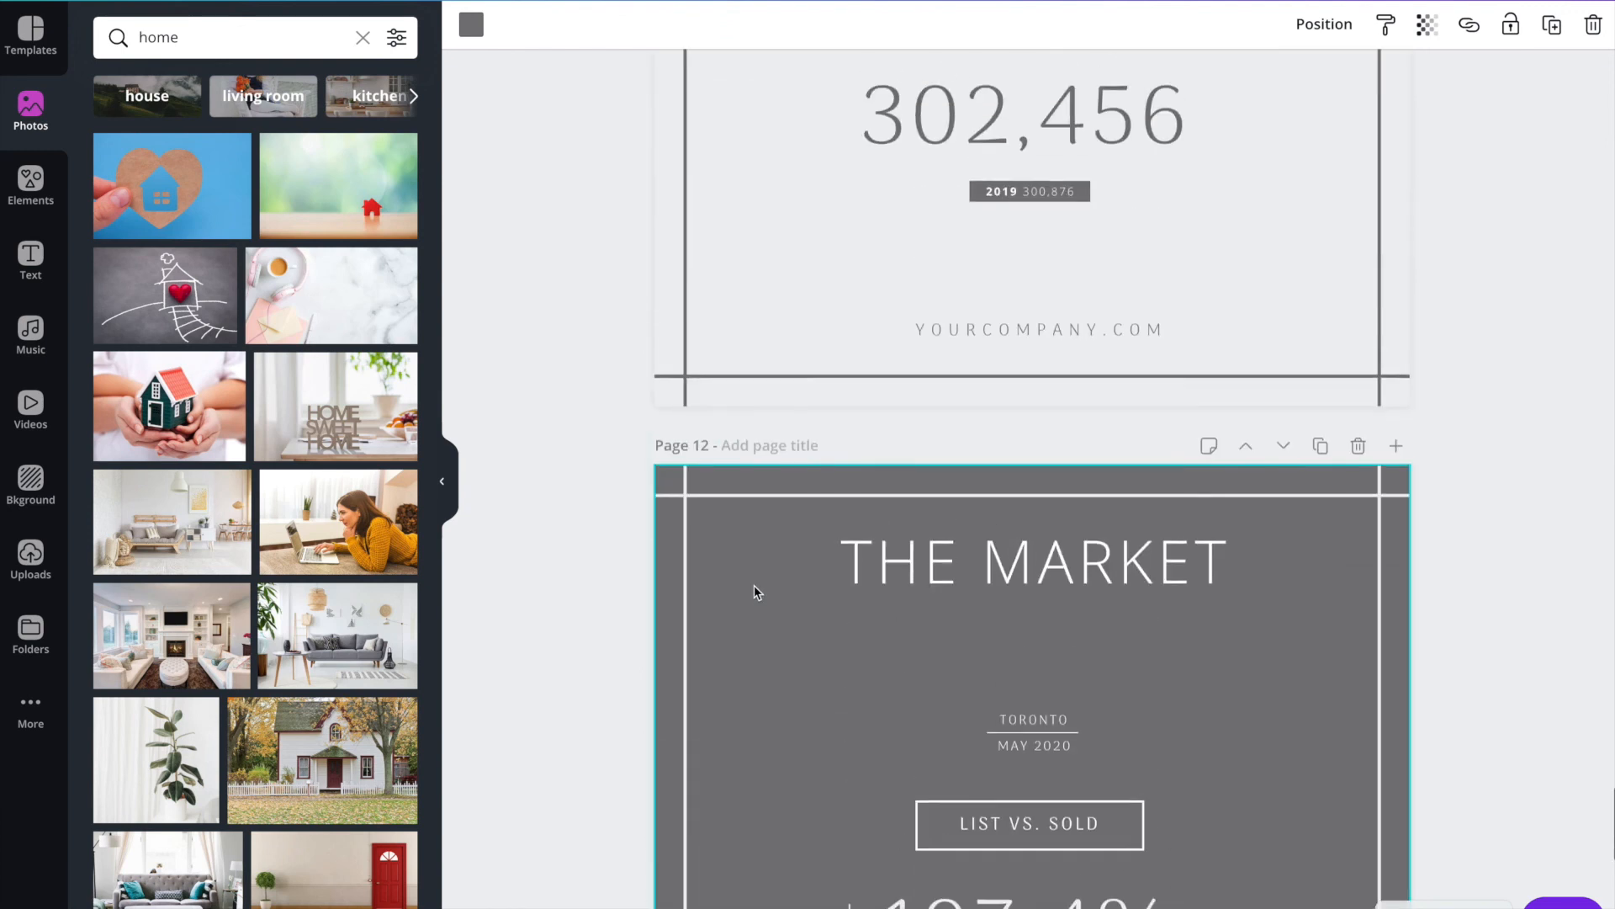
scroll(754, 584, up, 15)
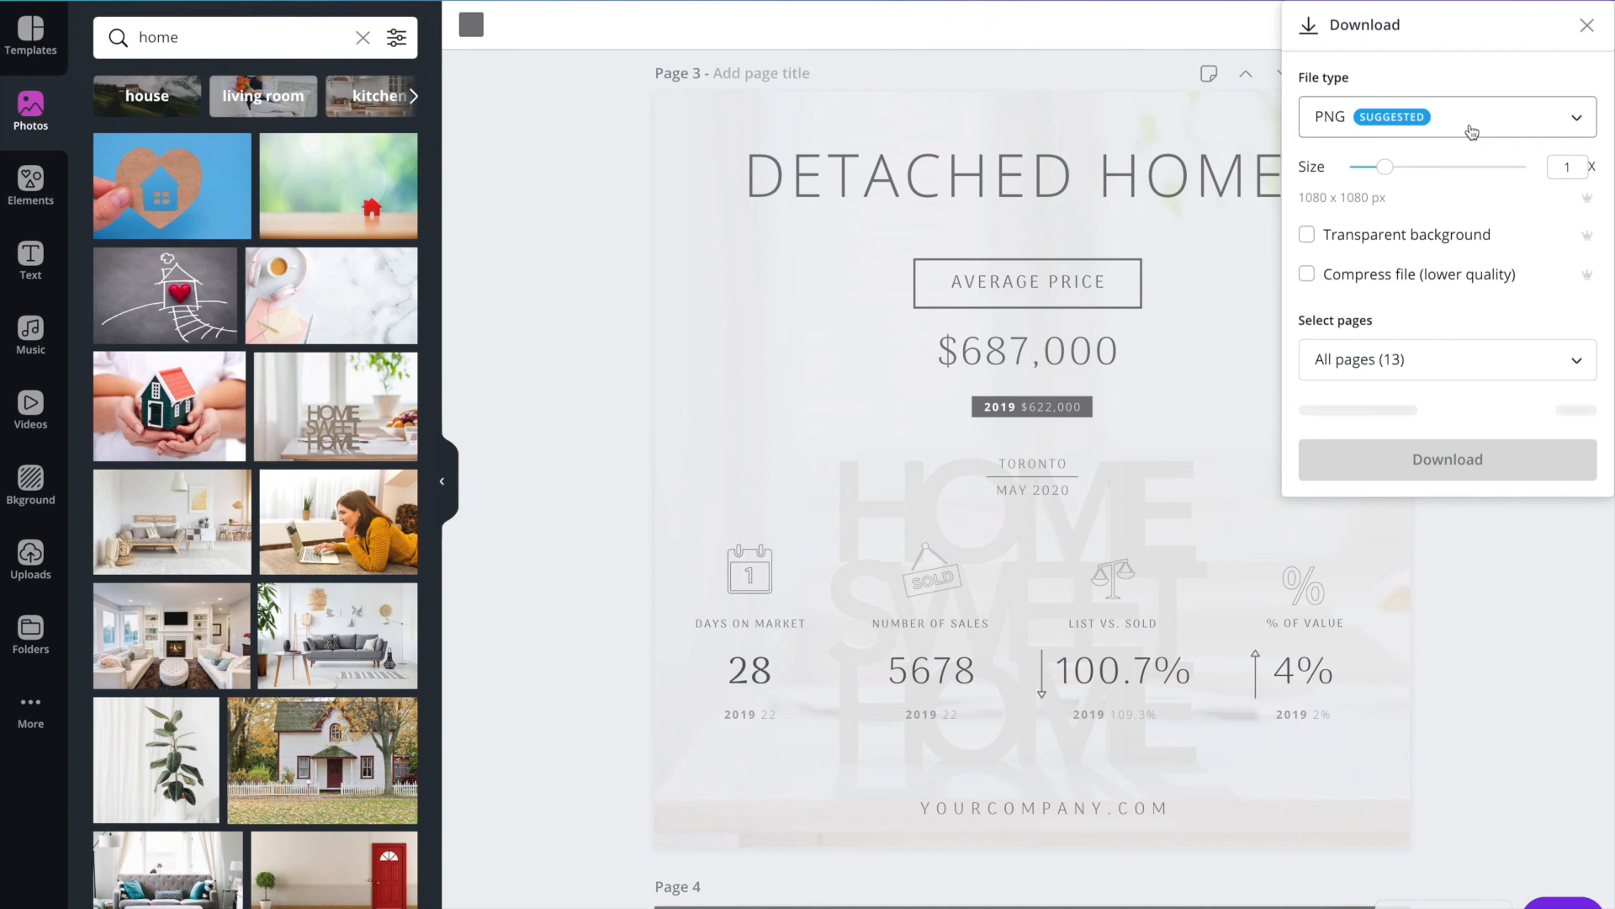
Download all 13 pages of the design as PNG at 1080 x 1080 px.
click(1420, 359)
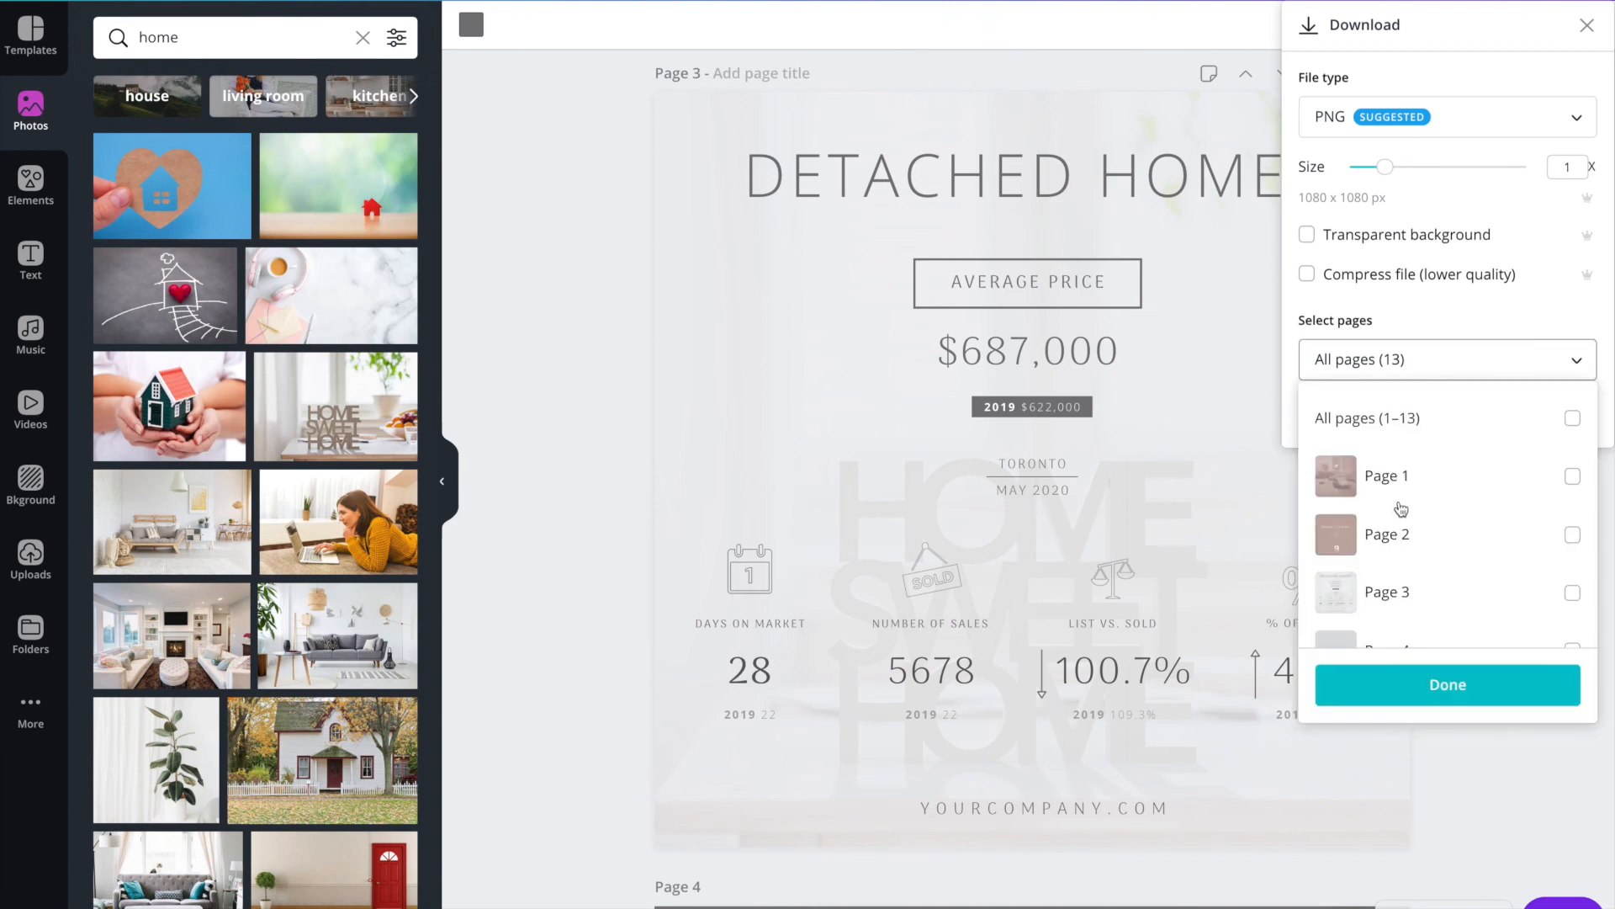
scroll(1447, 478, down, 2)
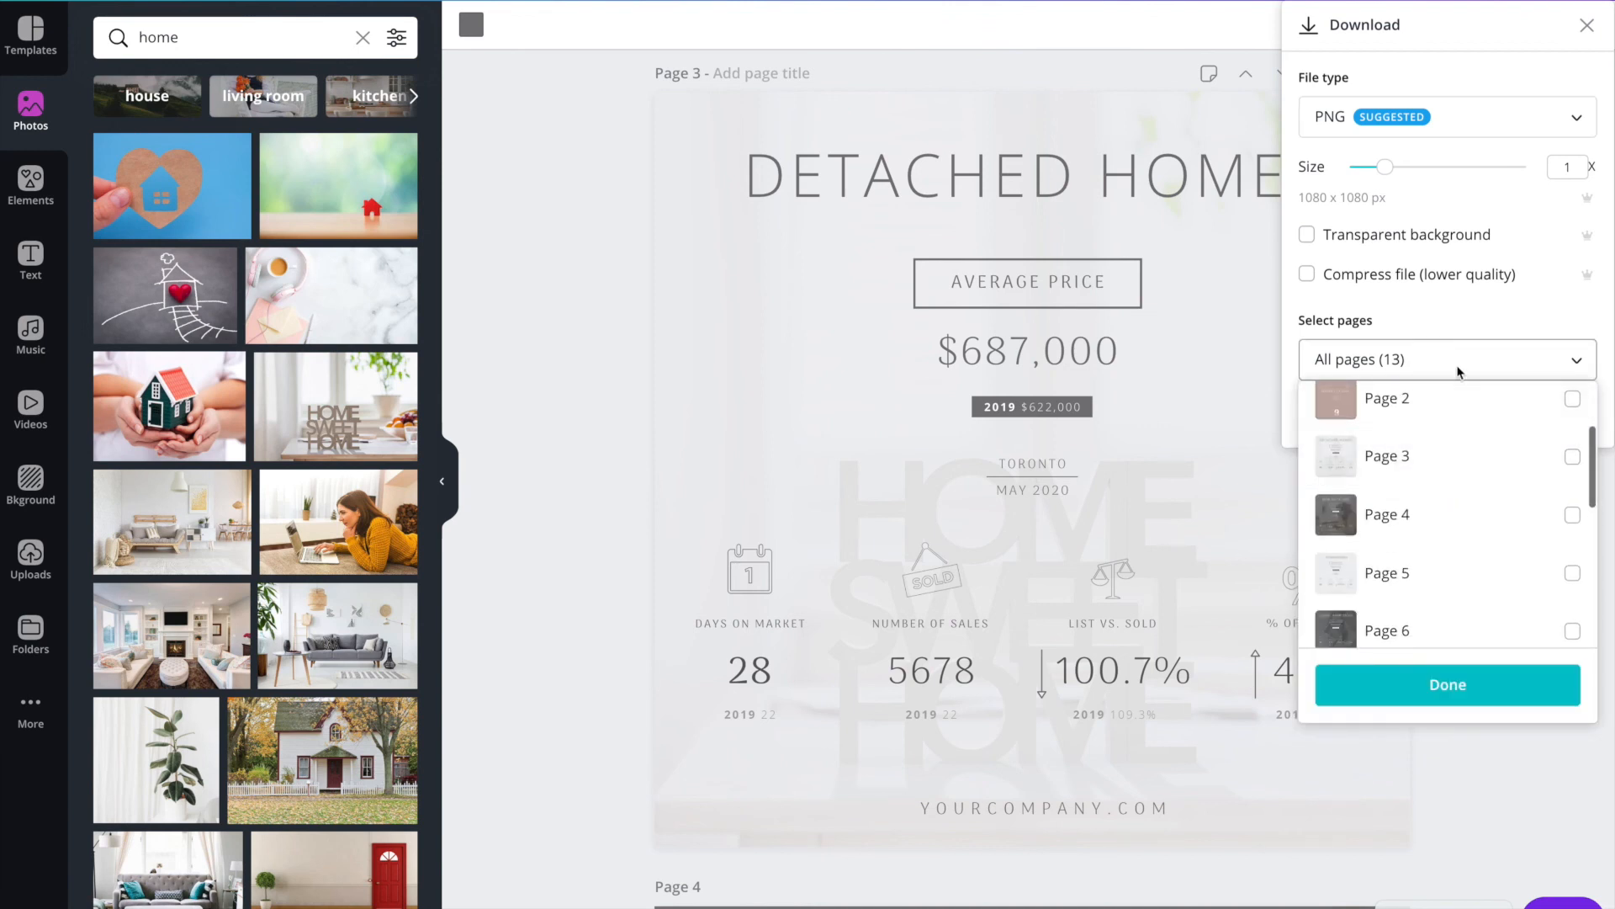
scroll(1564, 408, down, 5)
scroll(1490, 497, up, 8)
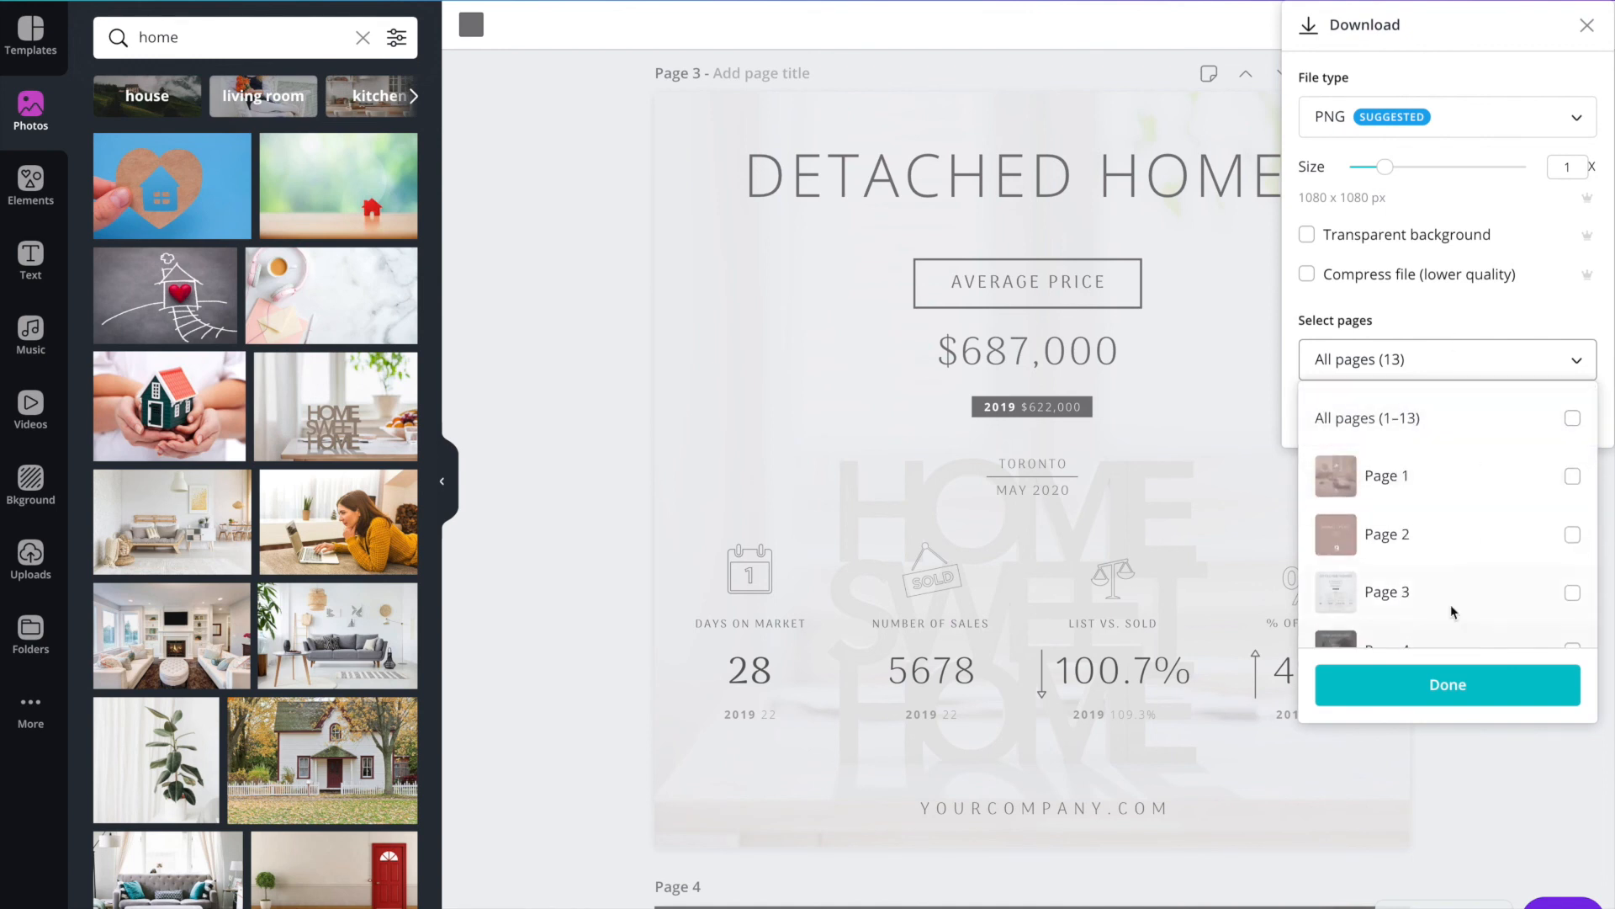
click(1454, 331)
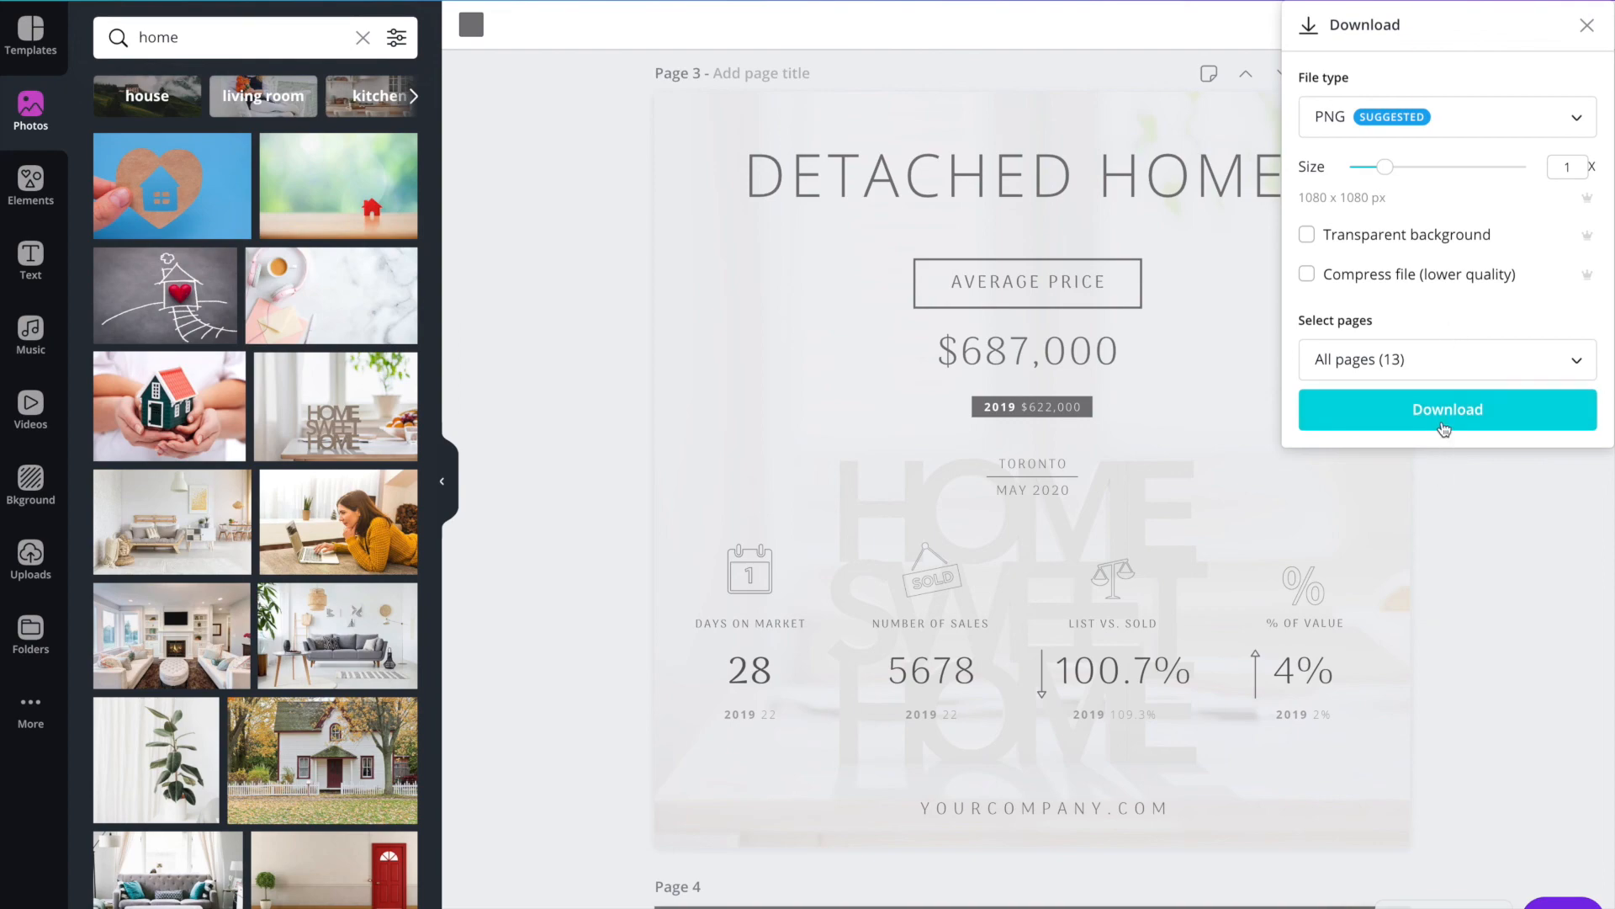
click(1449, 411)
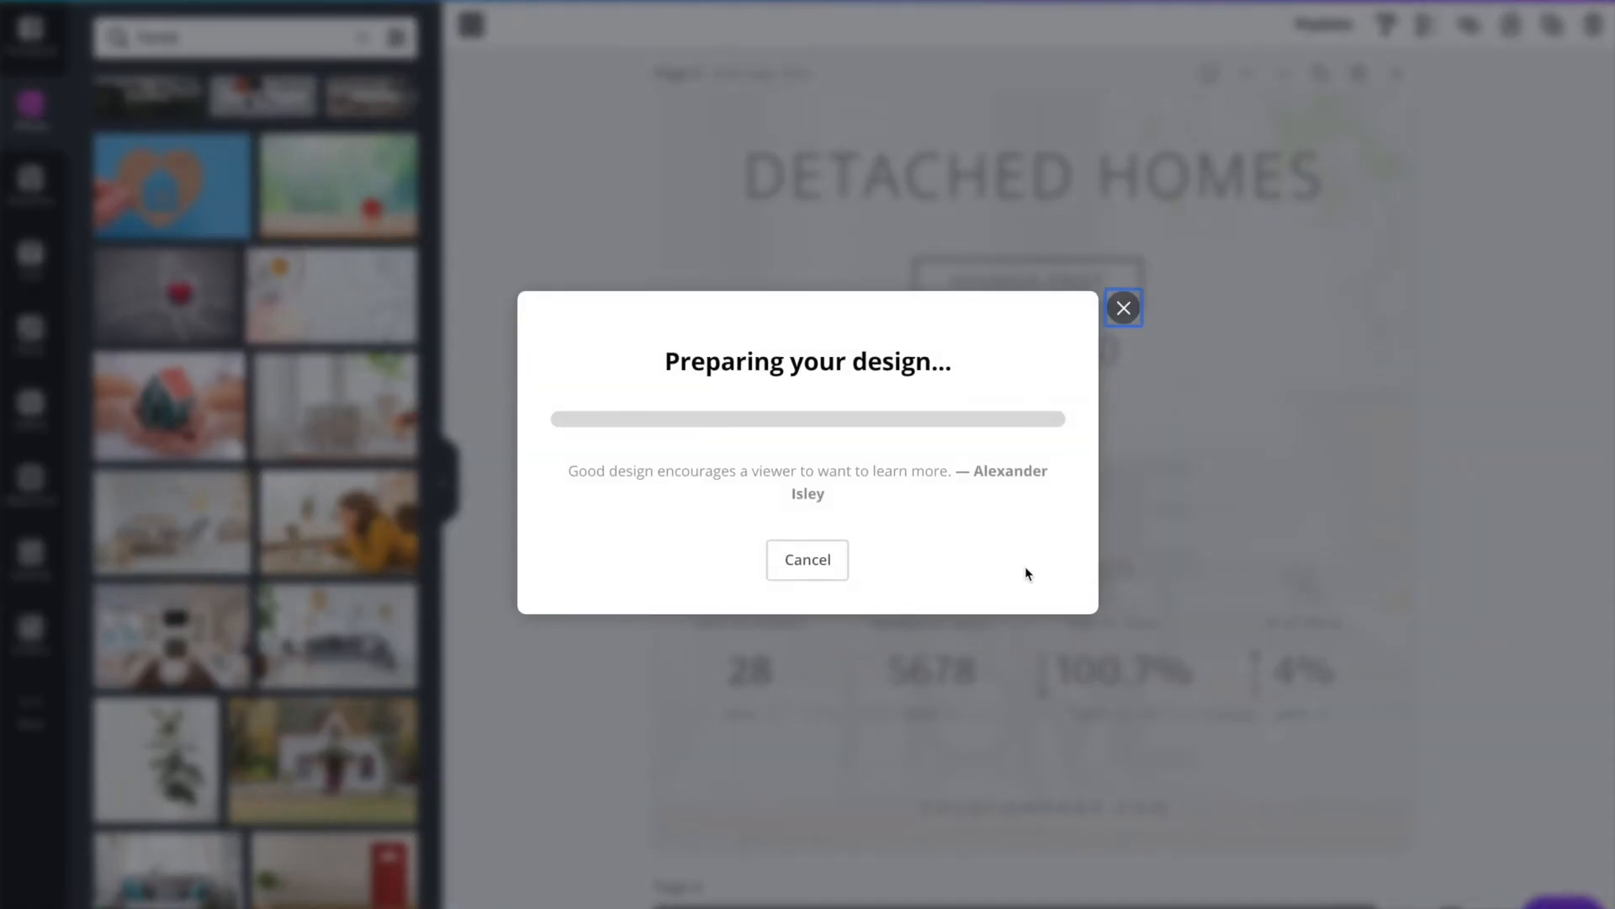